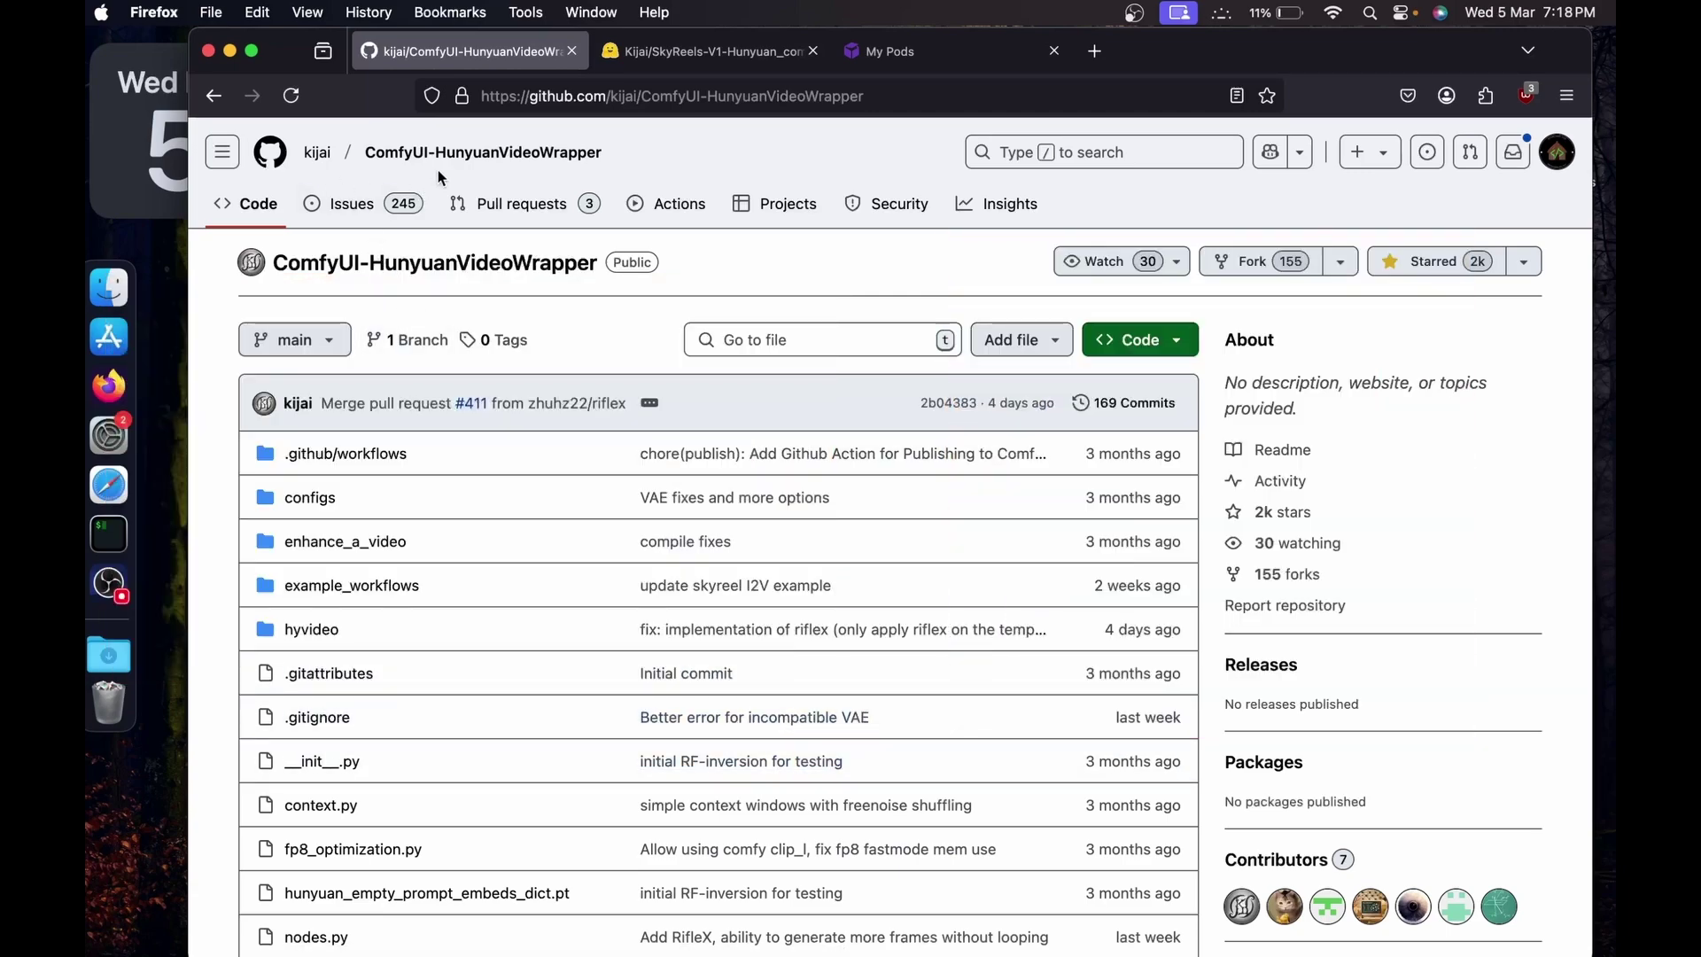
Leave the HunyuanVideoWrapper GitHub page for the RunPod Pods console, which has no pods yet.
scroll(687, 437, up, 1)
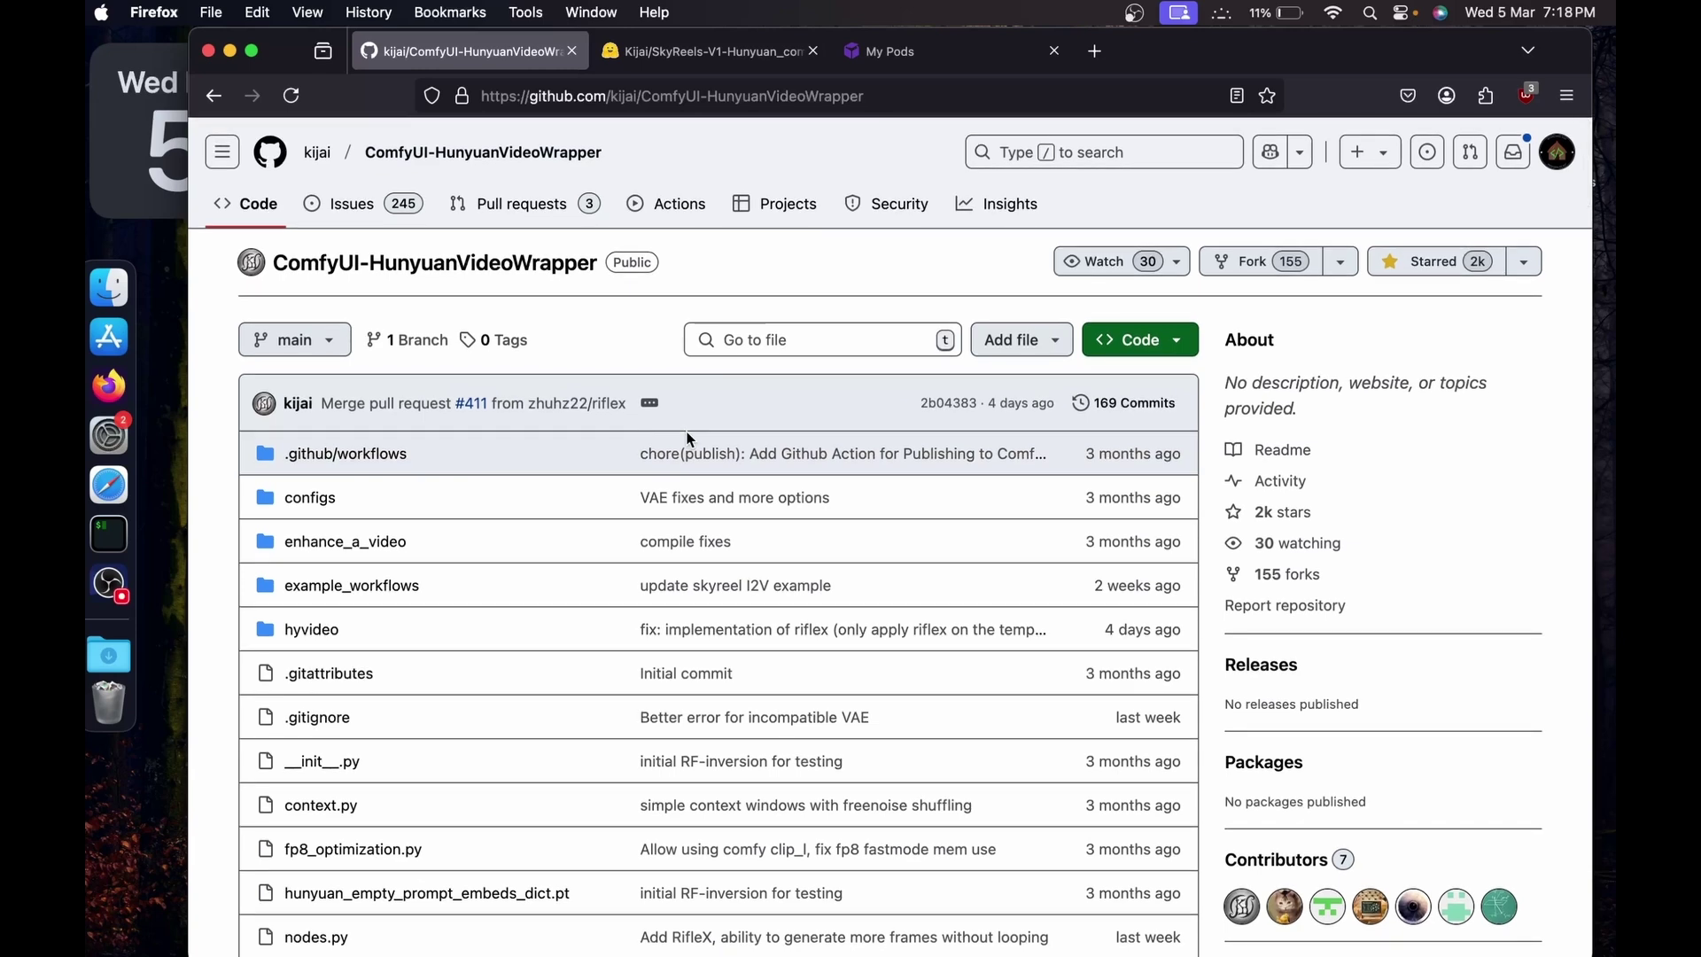
click(961, 41)
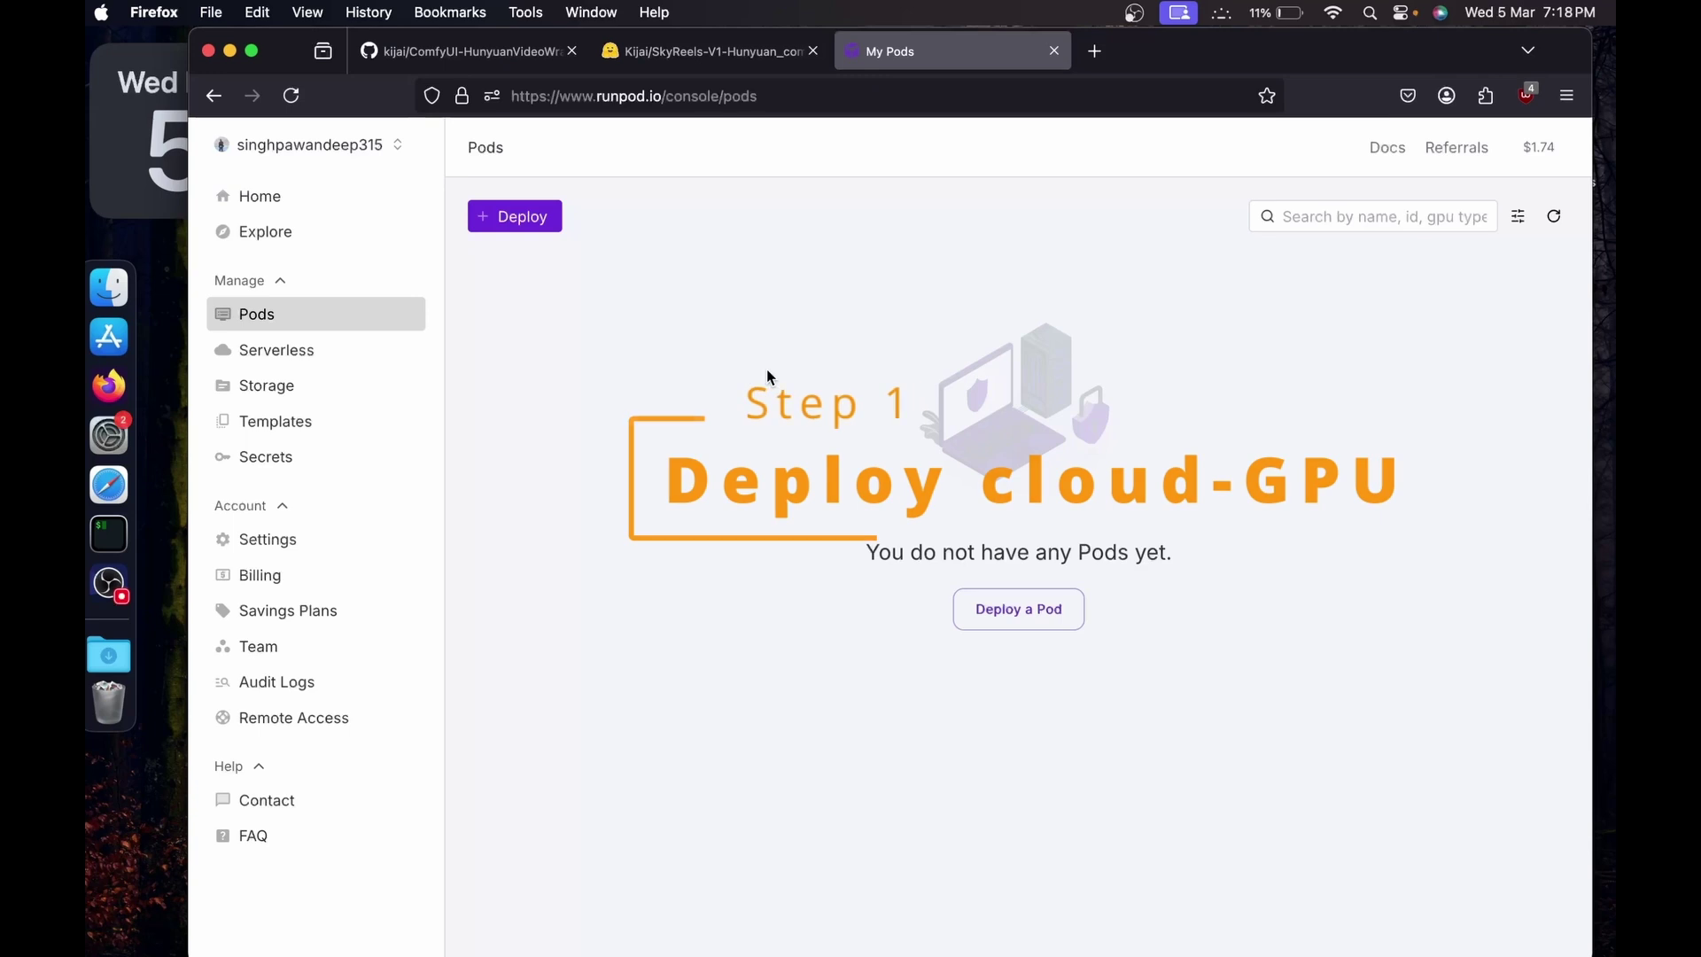
Start a new GPU pod deployment and pick the RTX A6000 (48 GB VRAM) card.
click(521, 218)
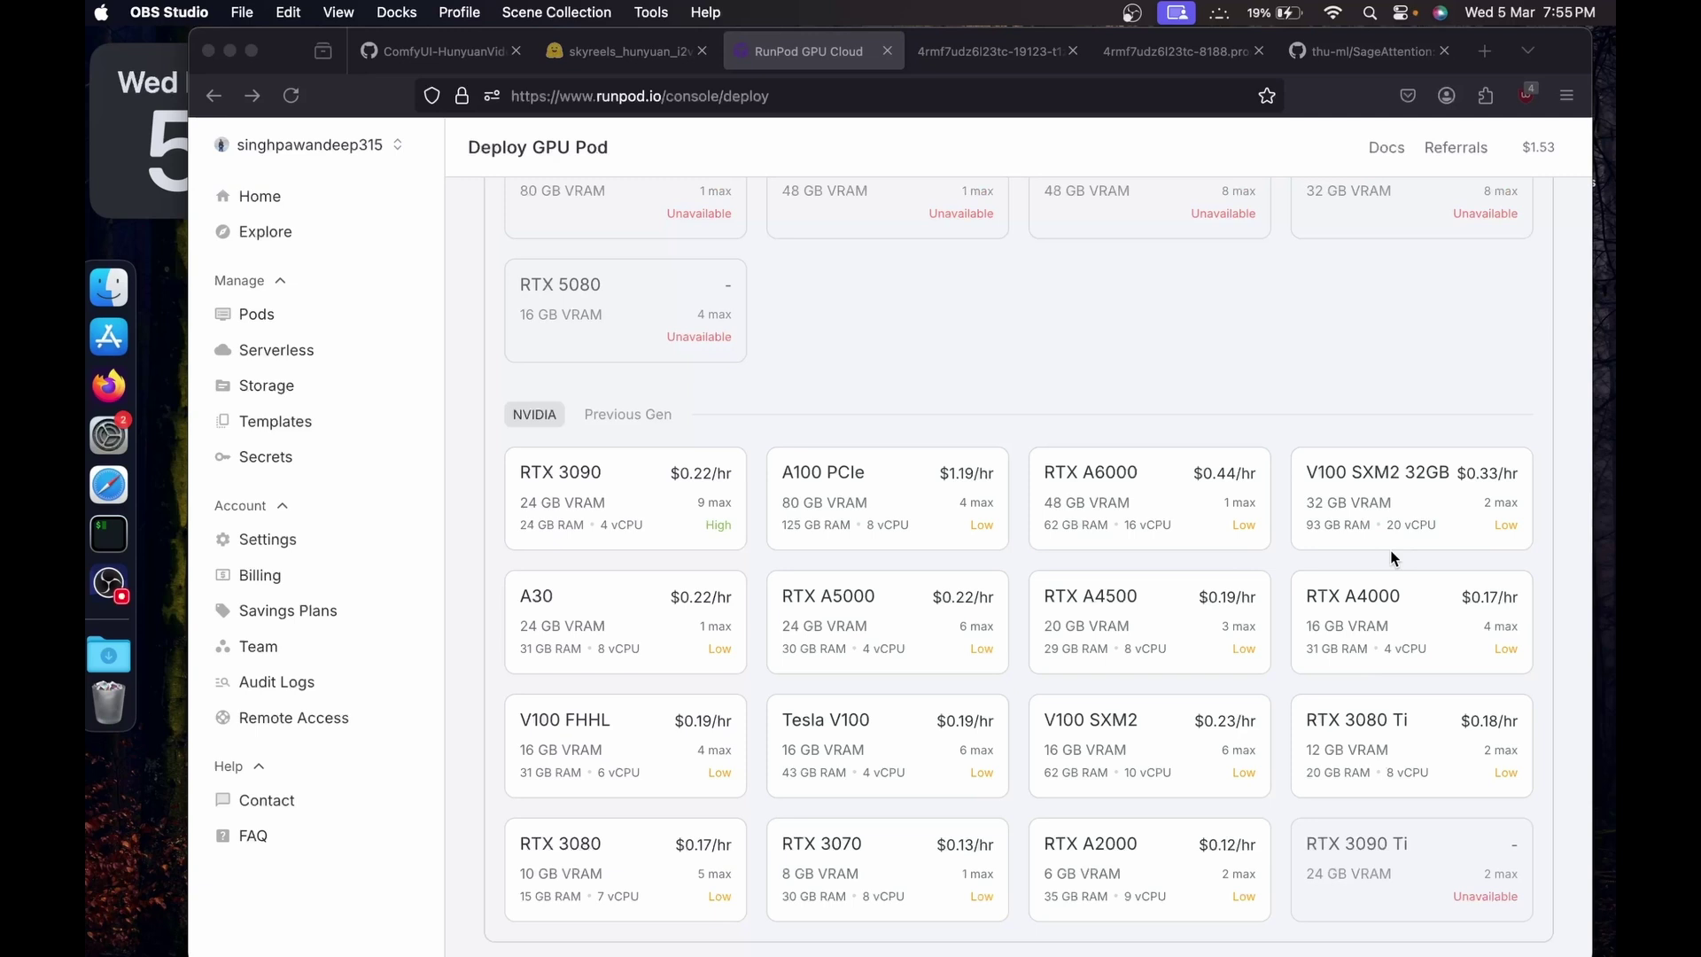
click(1130, 492)
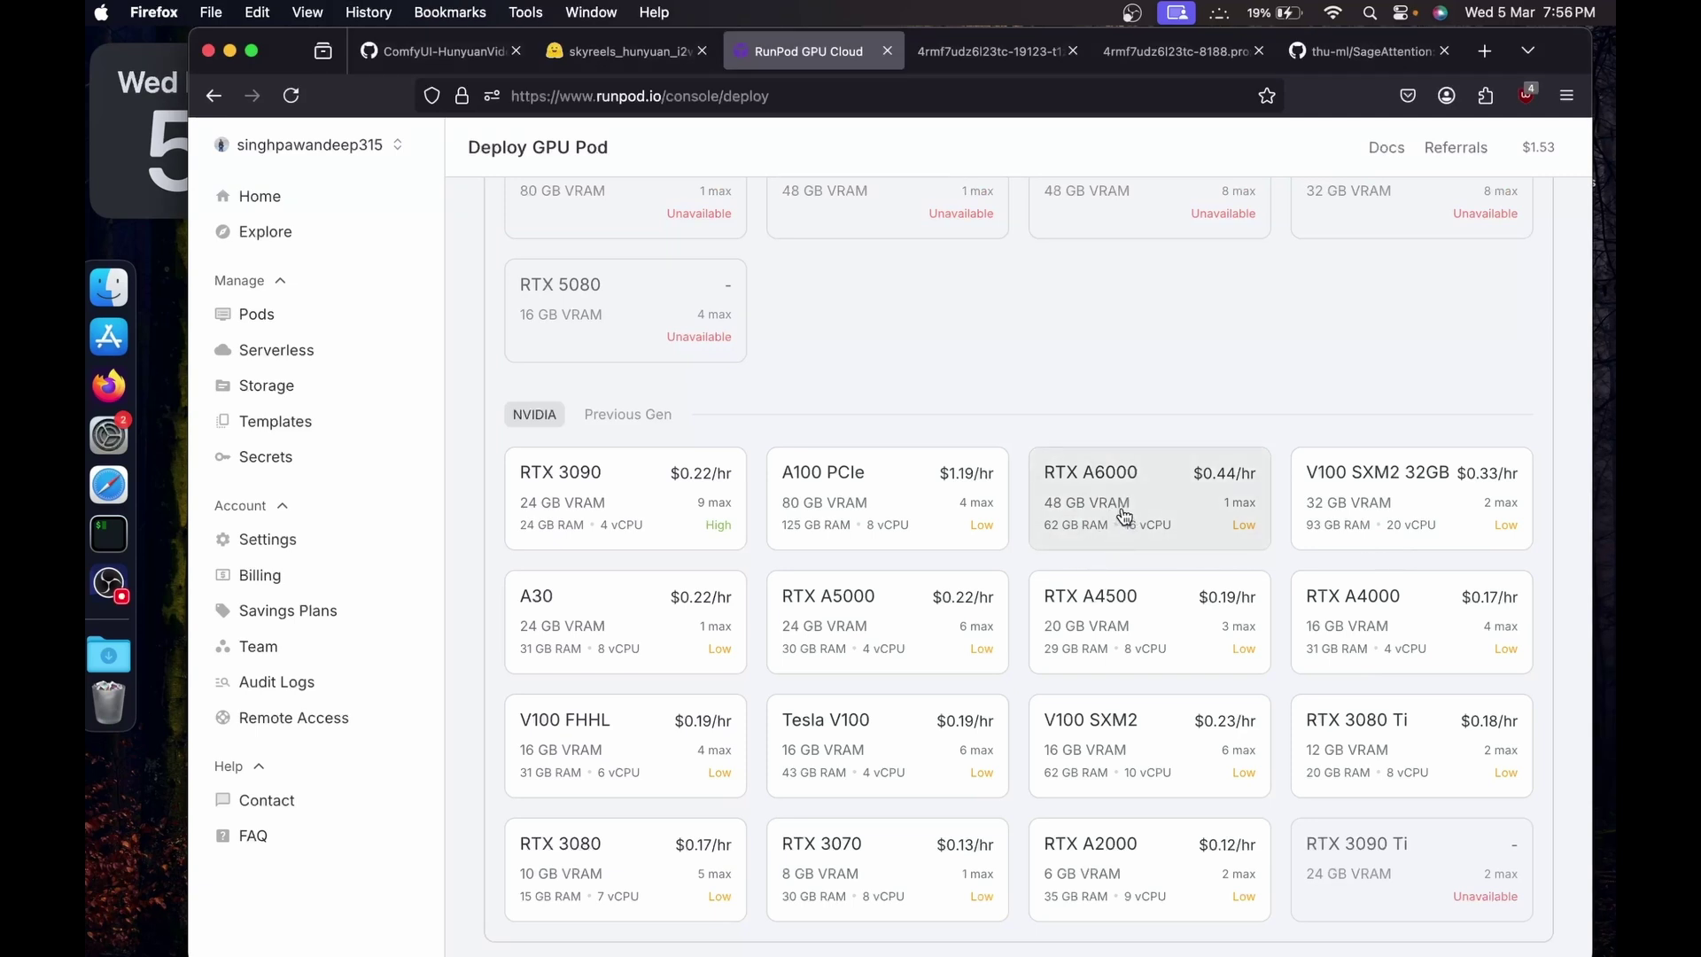
click(1183, 514)
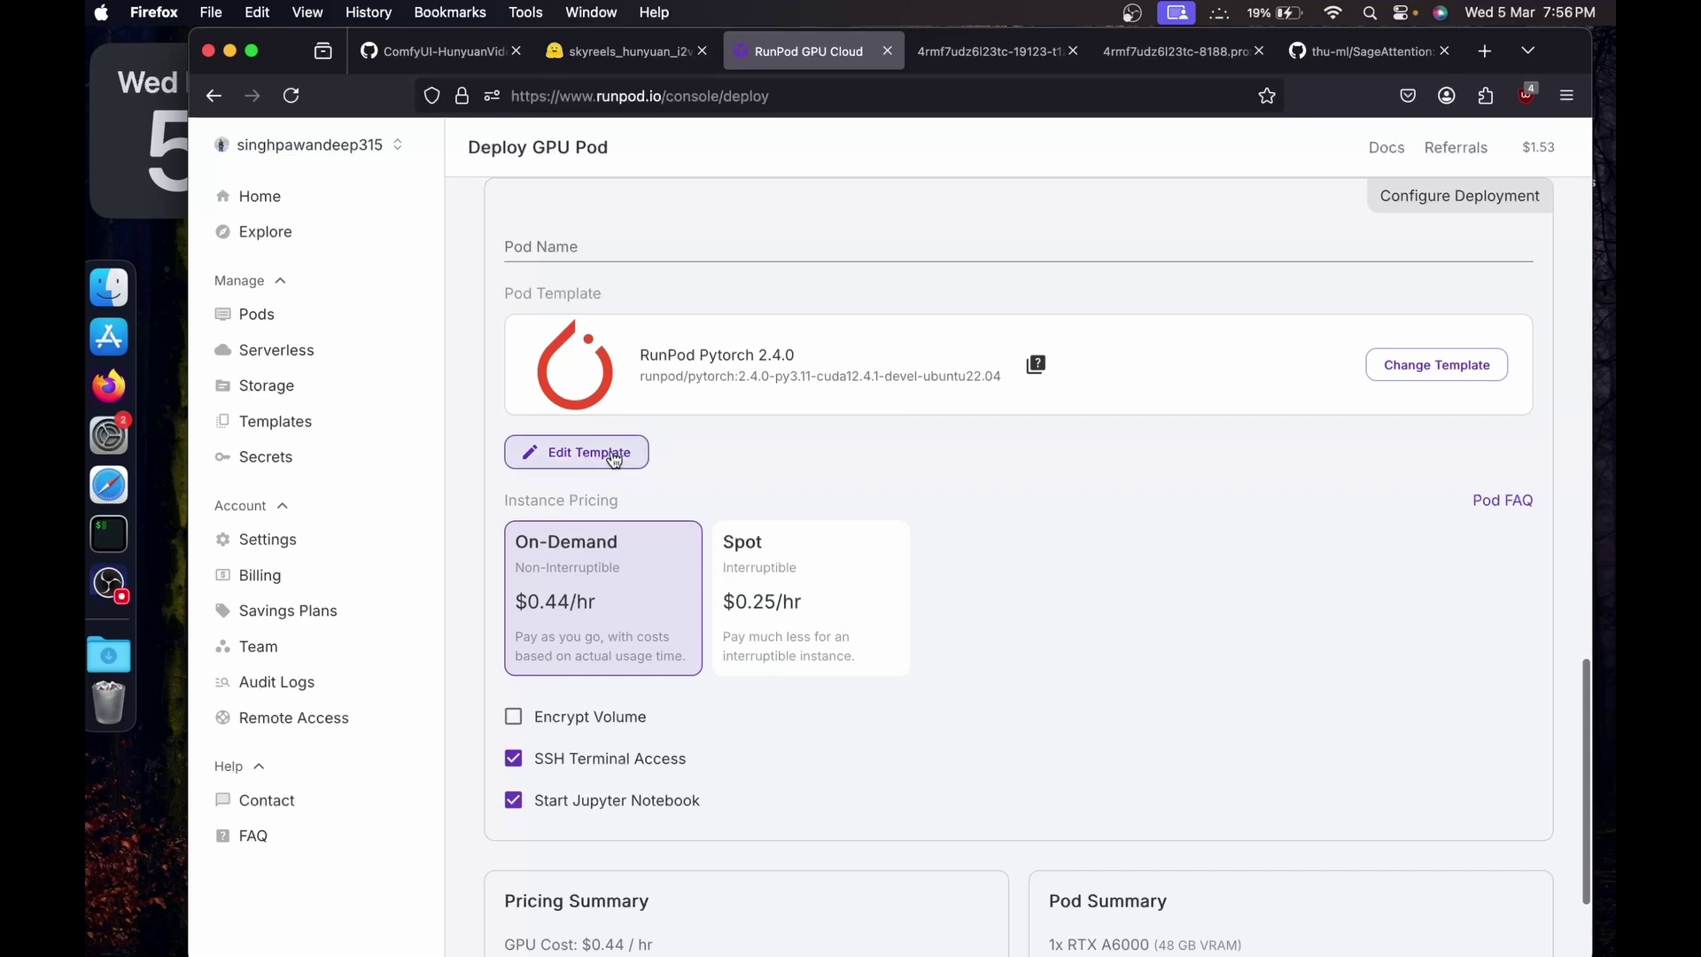
Override the pod template with HTTP ports 8888,4000,8188 and a 60 GB volume disk.
click(581, 453)
click(547, 719)
text(,)
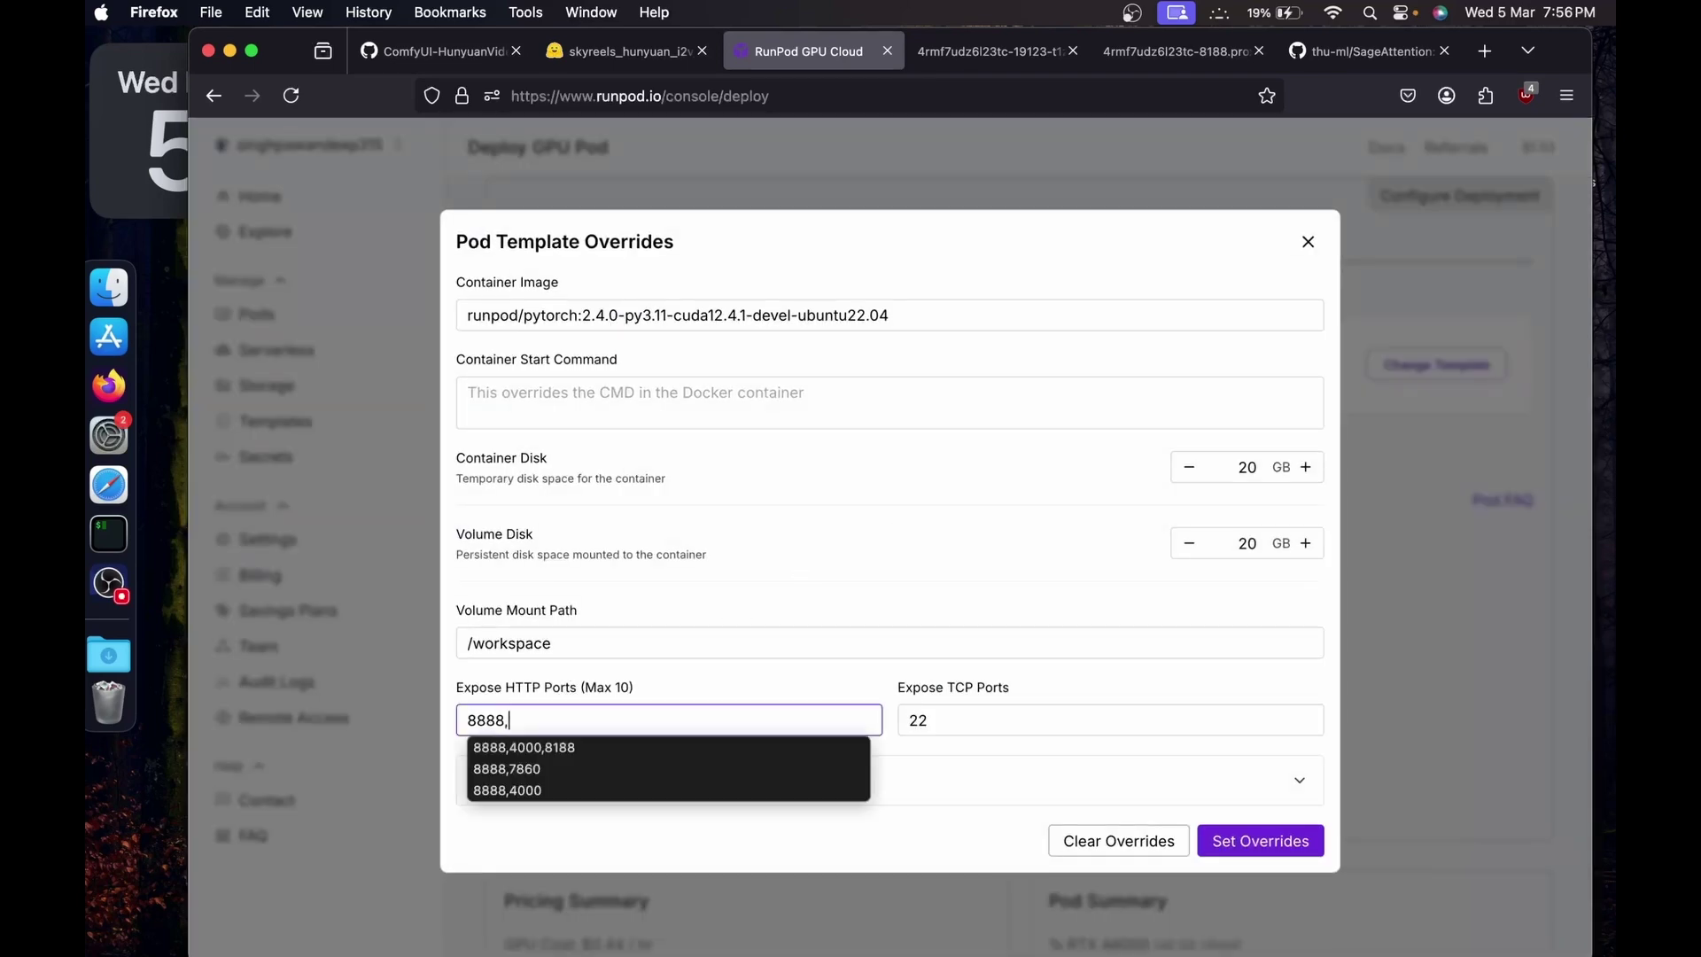
click(576, 750)
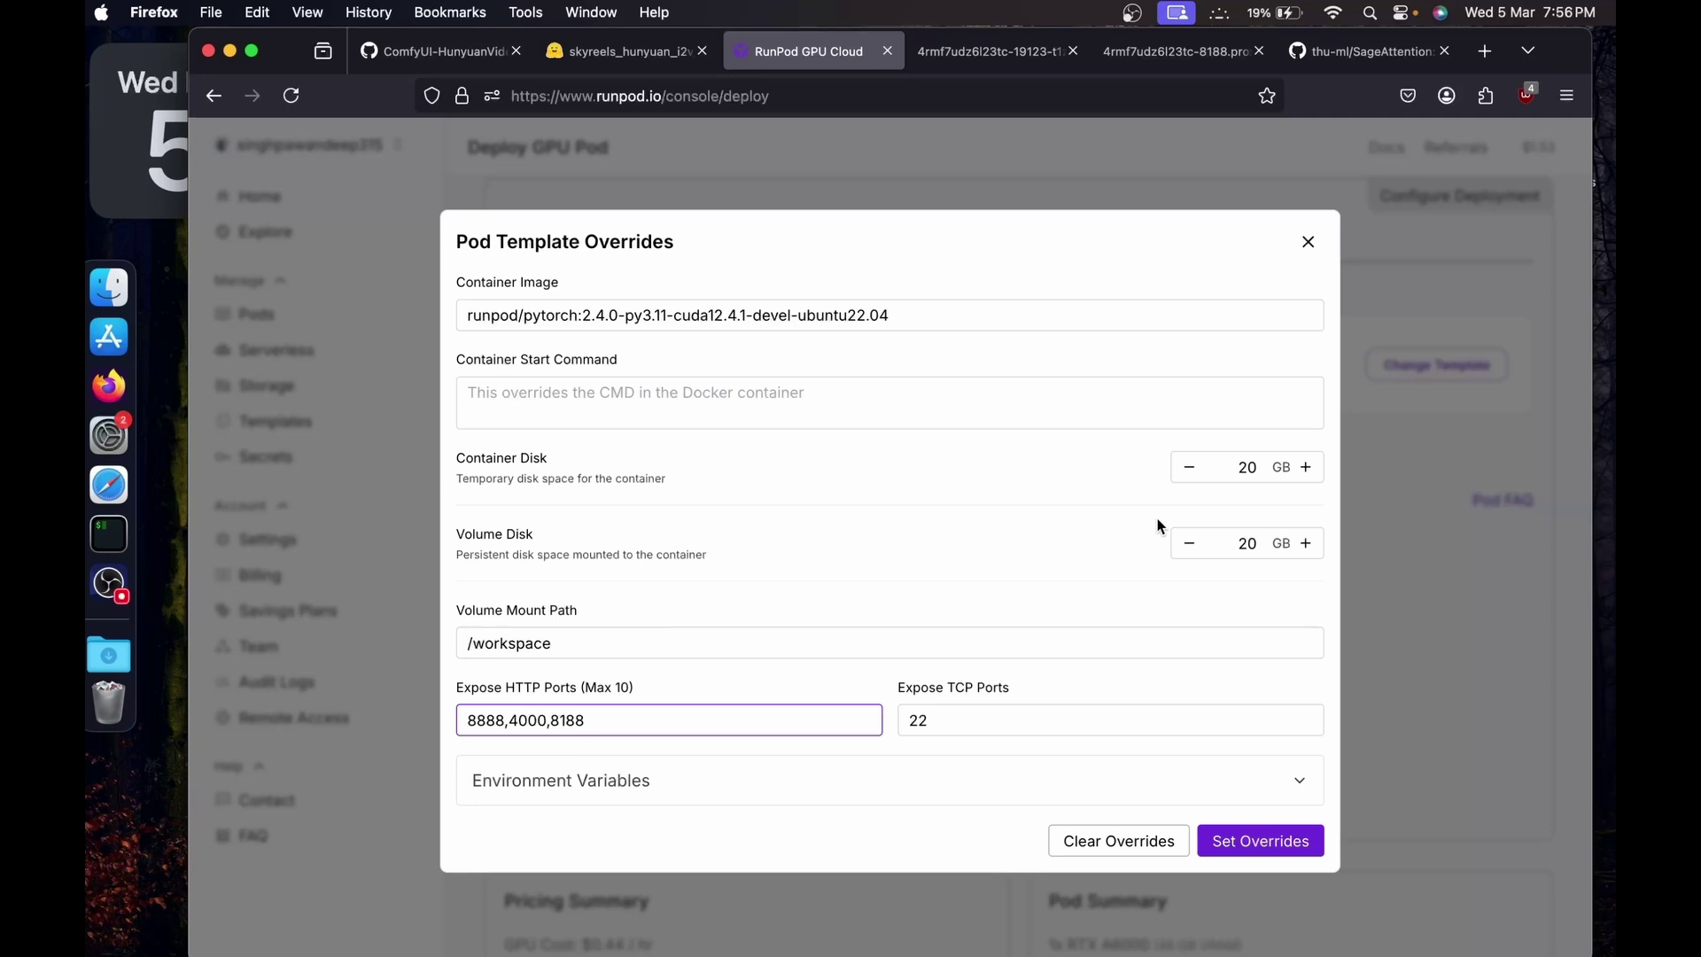
click(1258, 546)
key(Delete)
text(6)
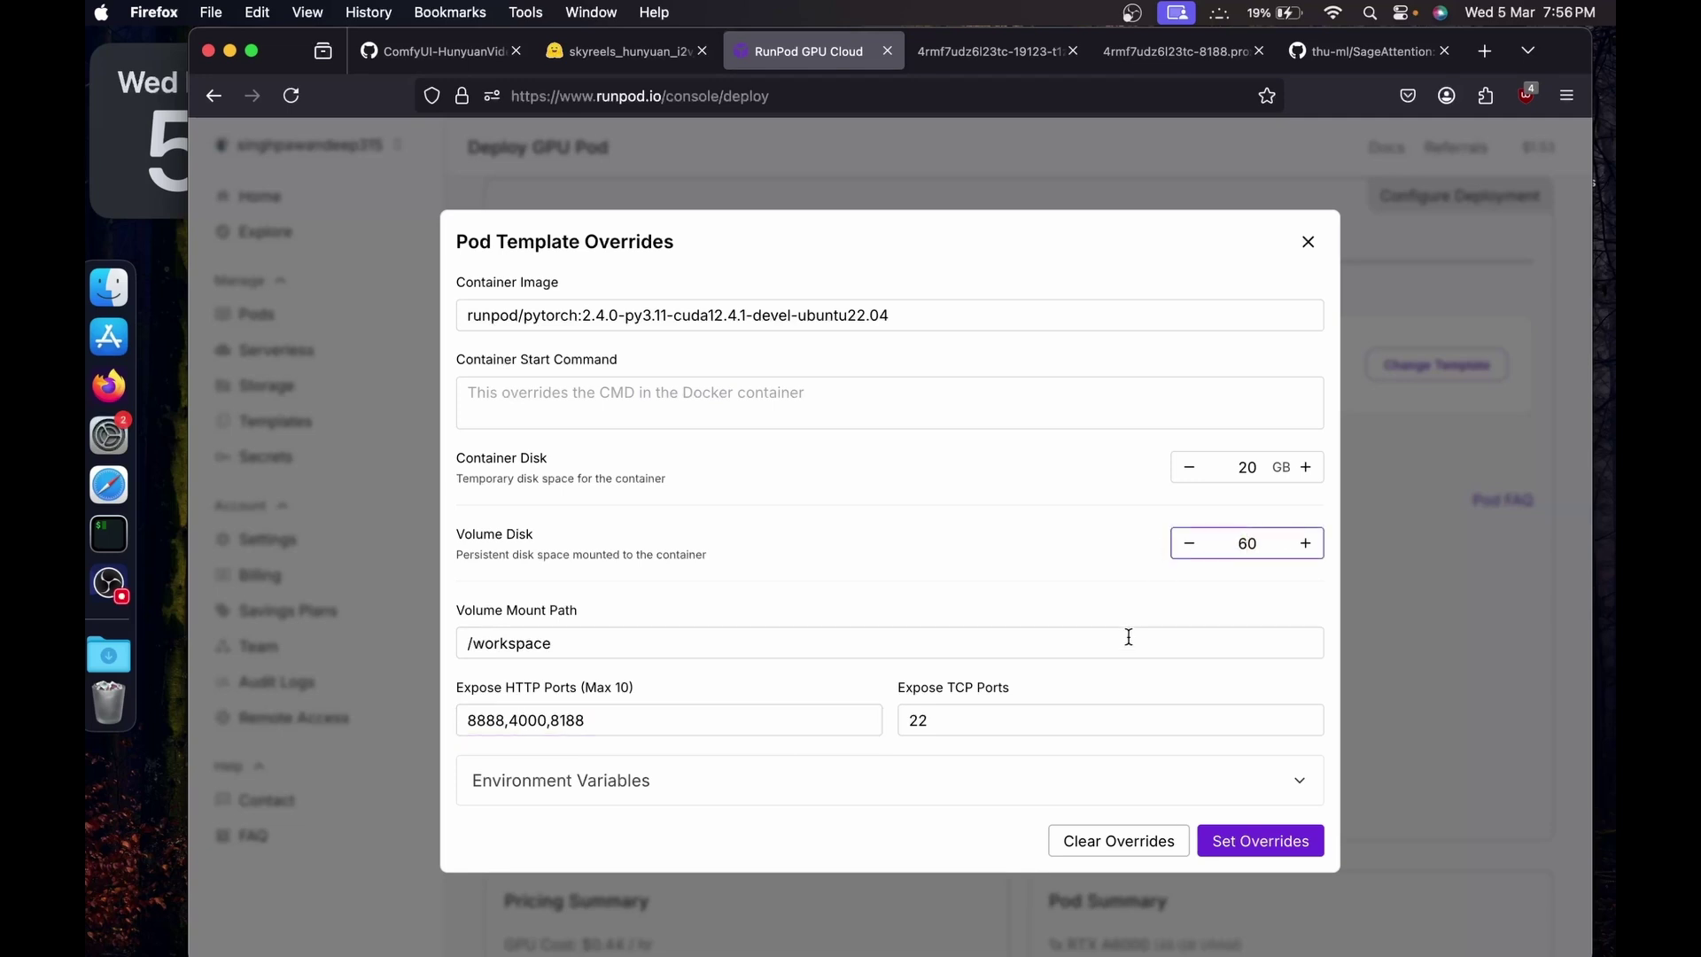
click(1276, 842)
Deploy the RTX A6000 pod on-demand and bring up its connection options from My Pods.
scroll(942, 806, down, 3)
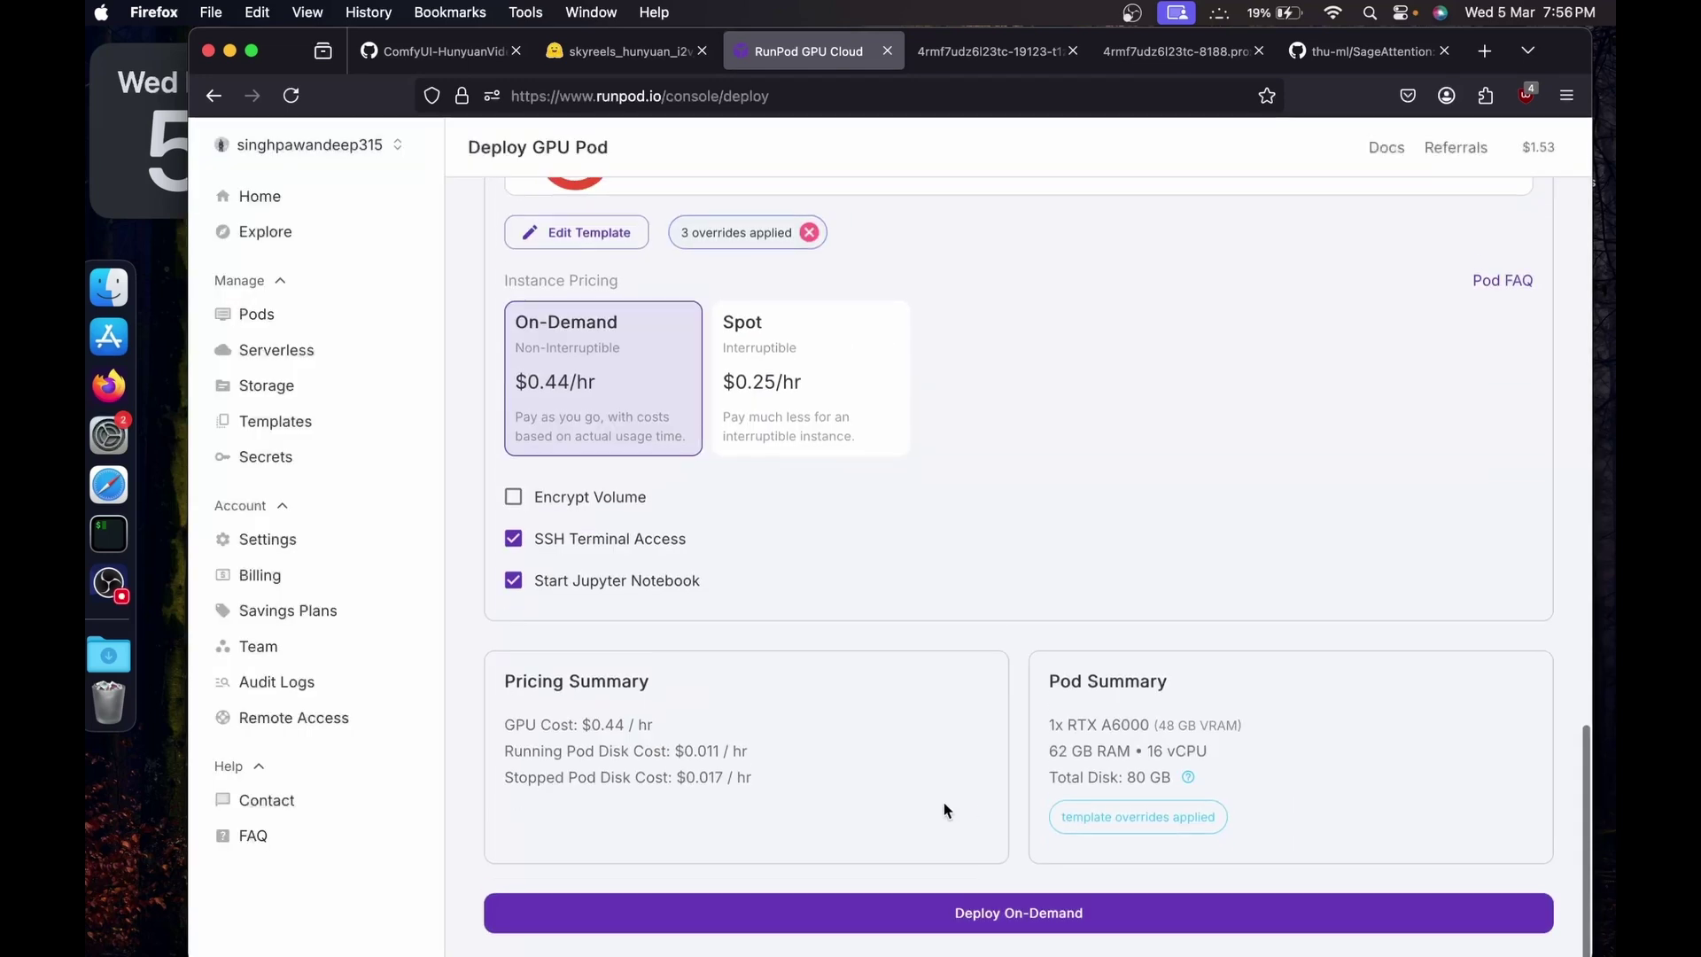
click(866, 920)
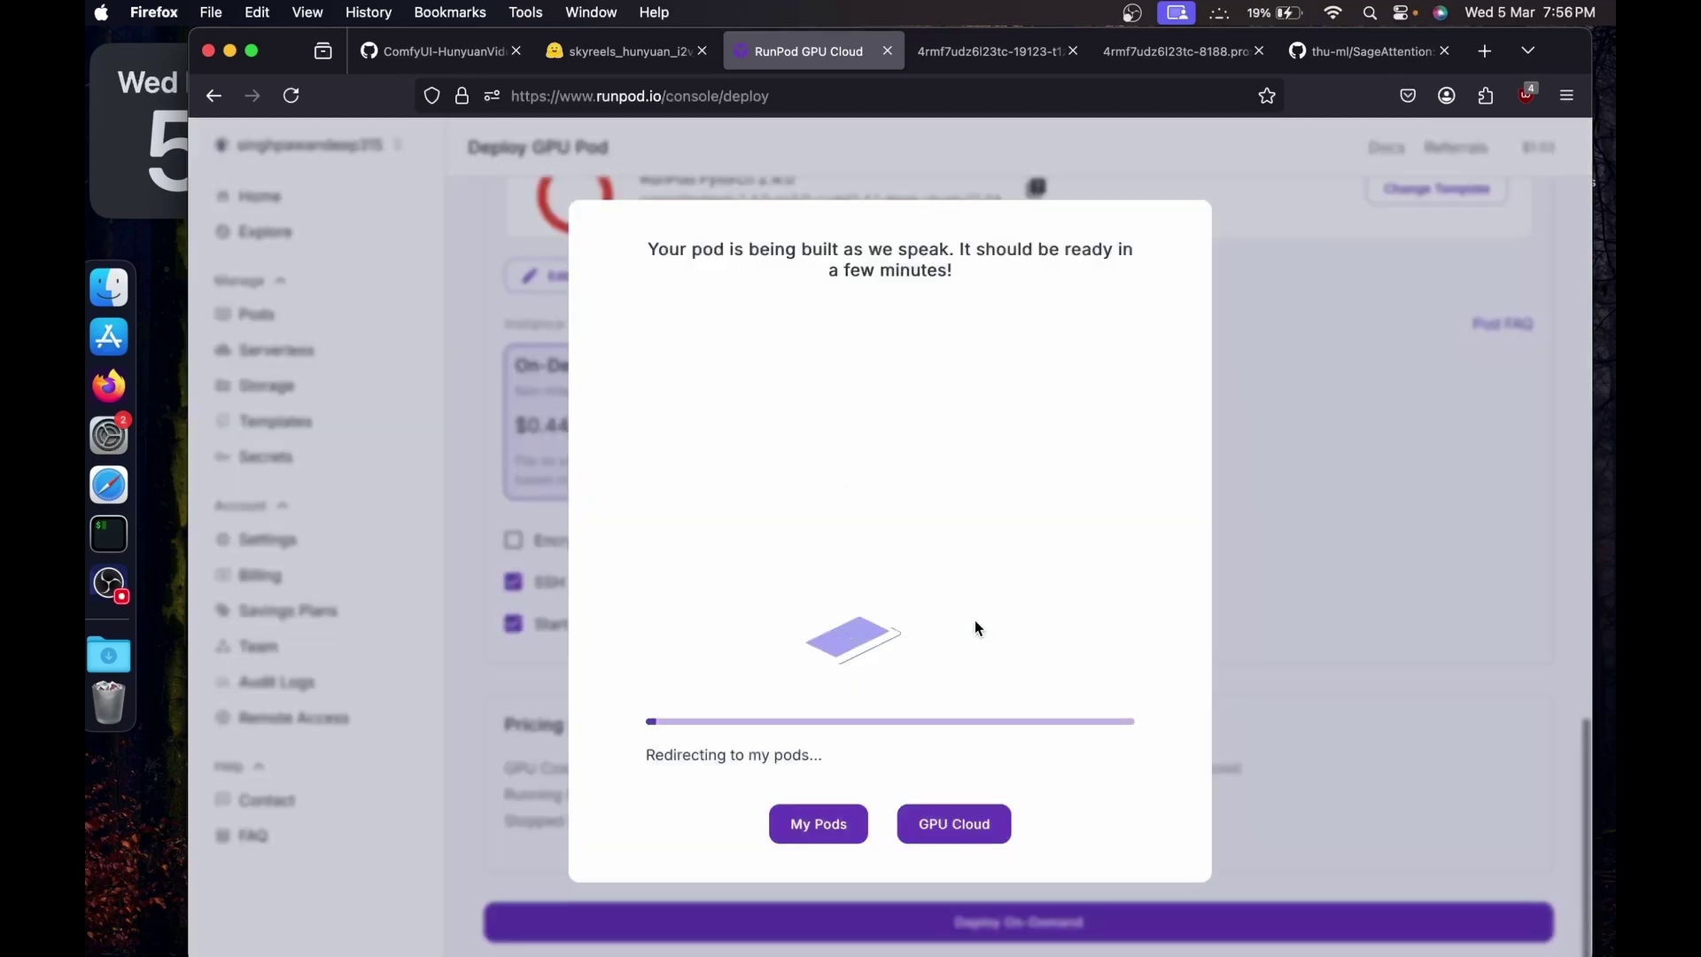
click(811, 824)
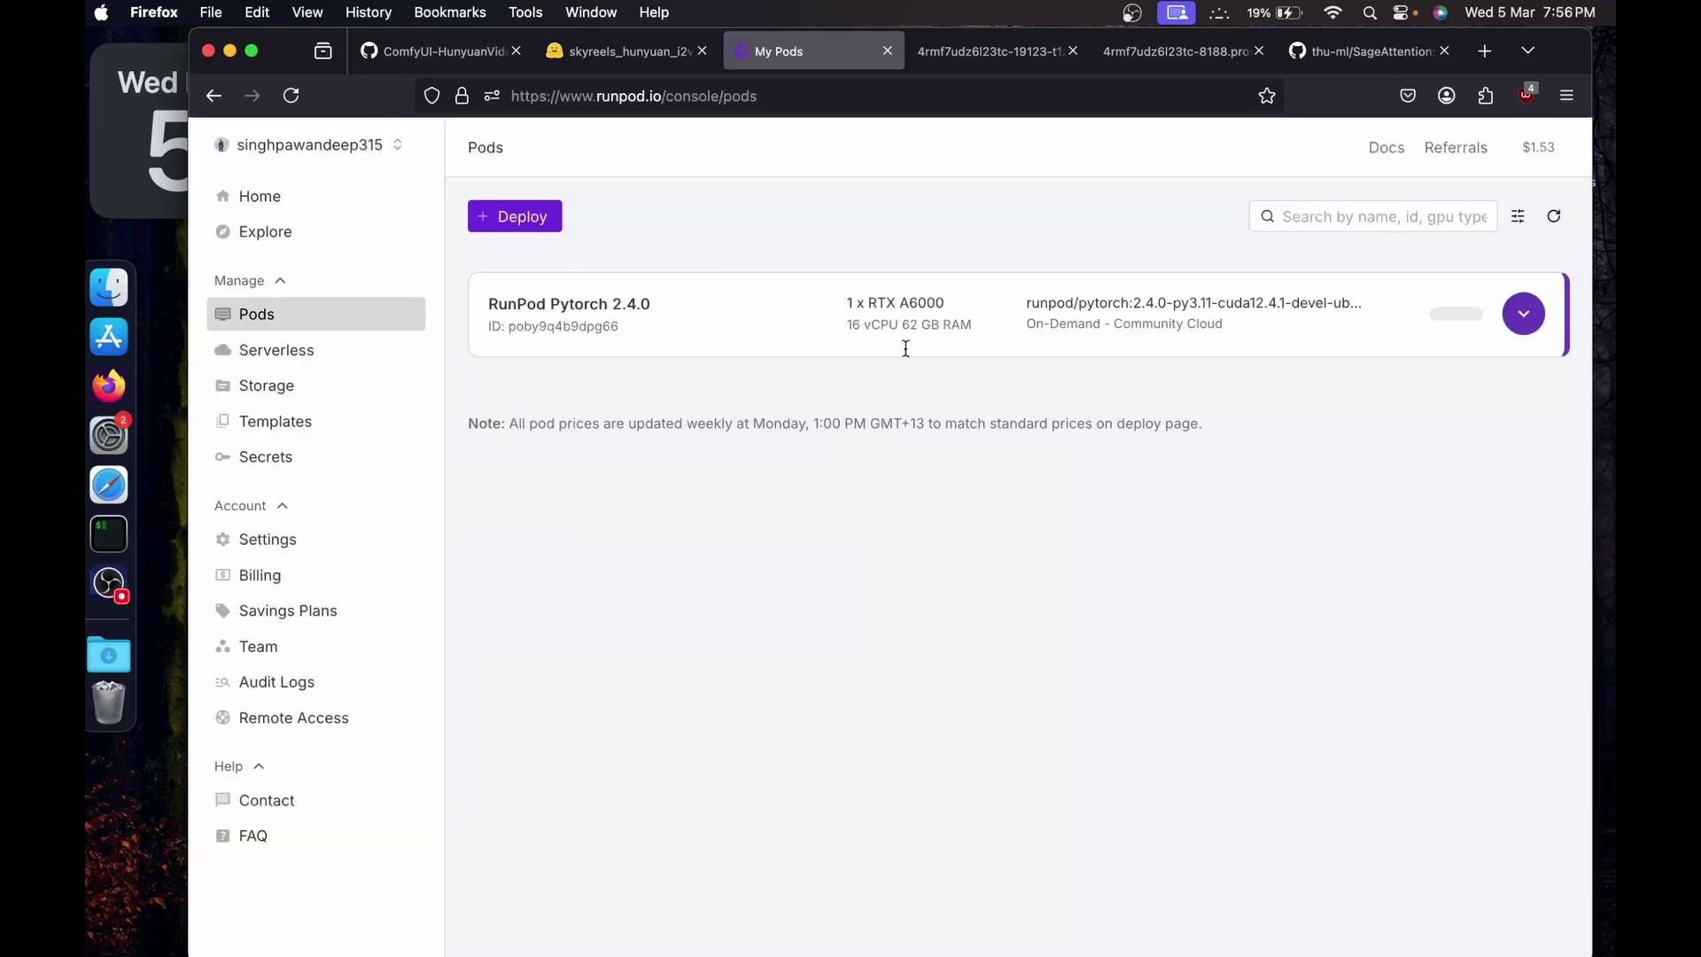
click(1524, 314)
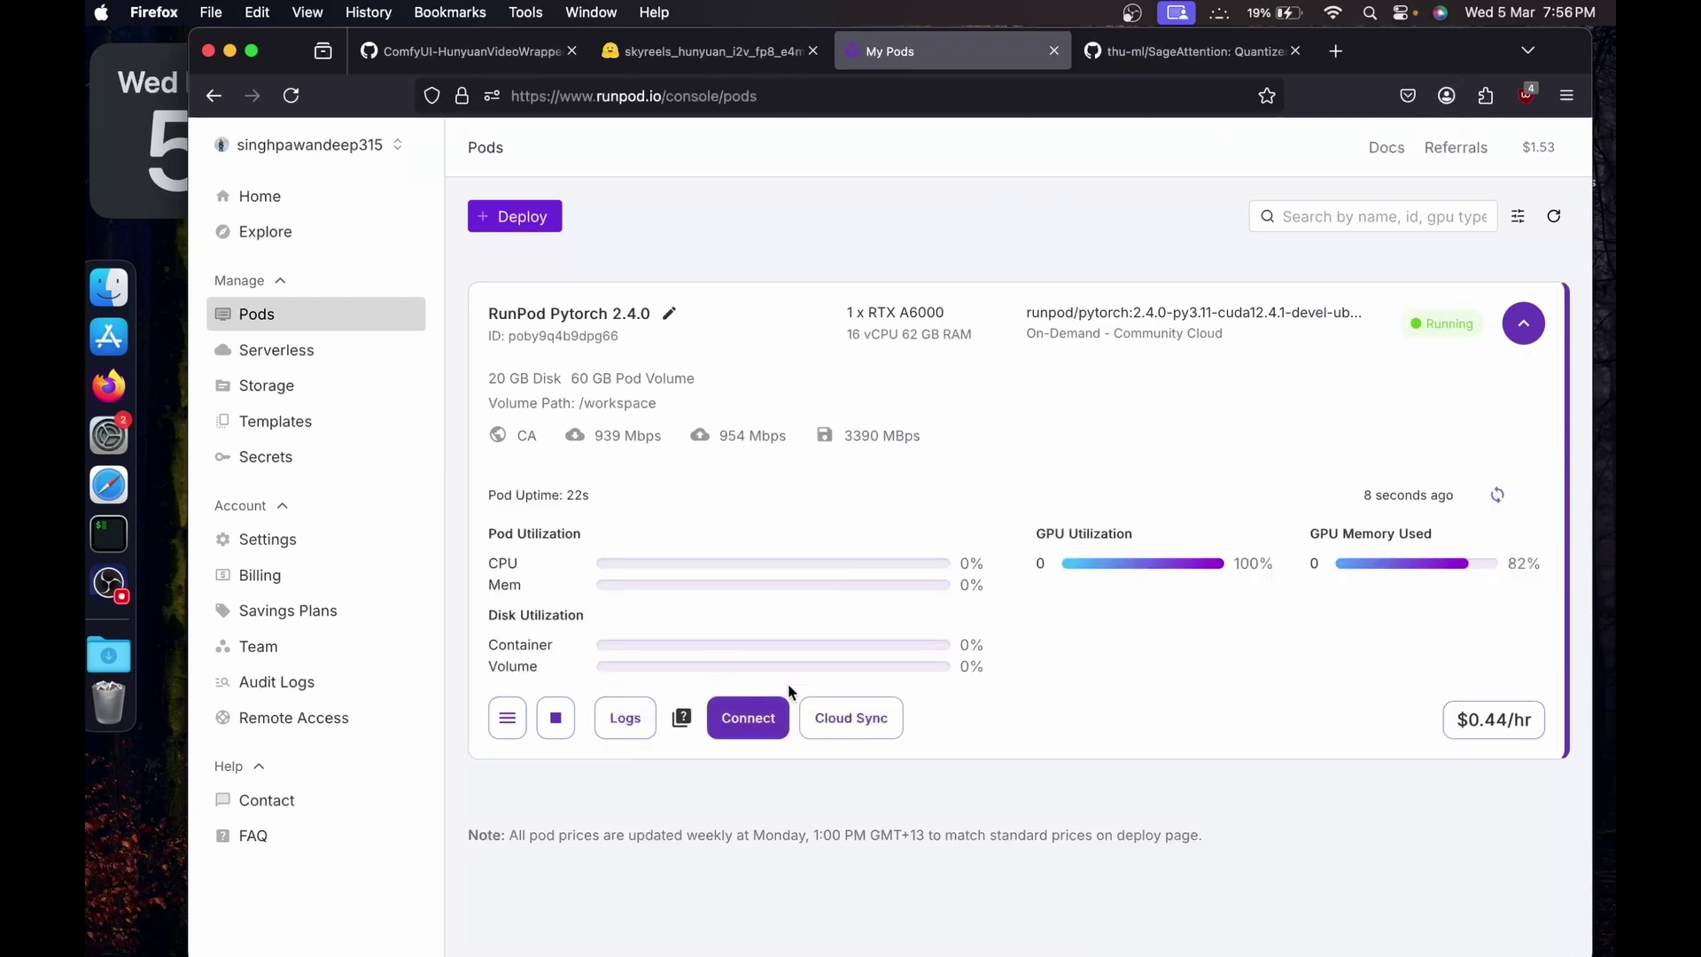
click(752, 719)
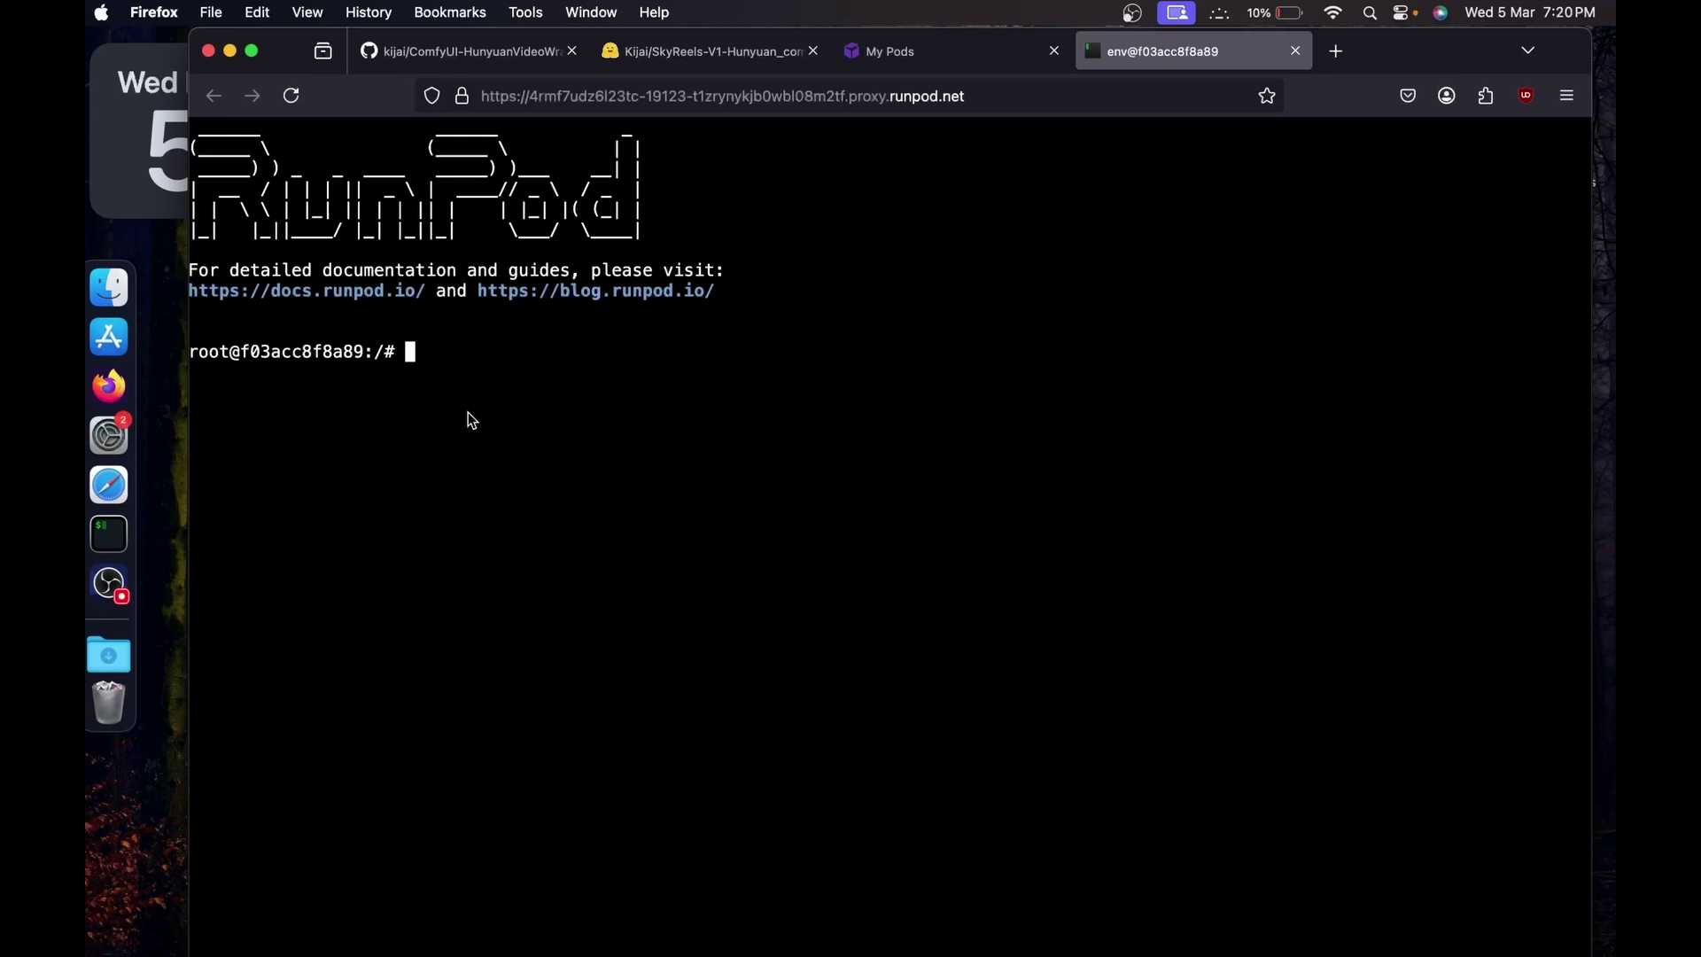
Launch iTerm2 from system search, then quit it.
key(super+space)
text(iter)
key(Return)
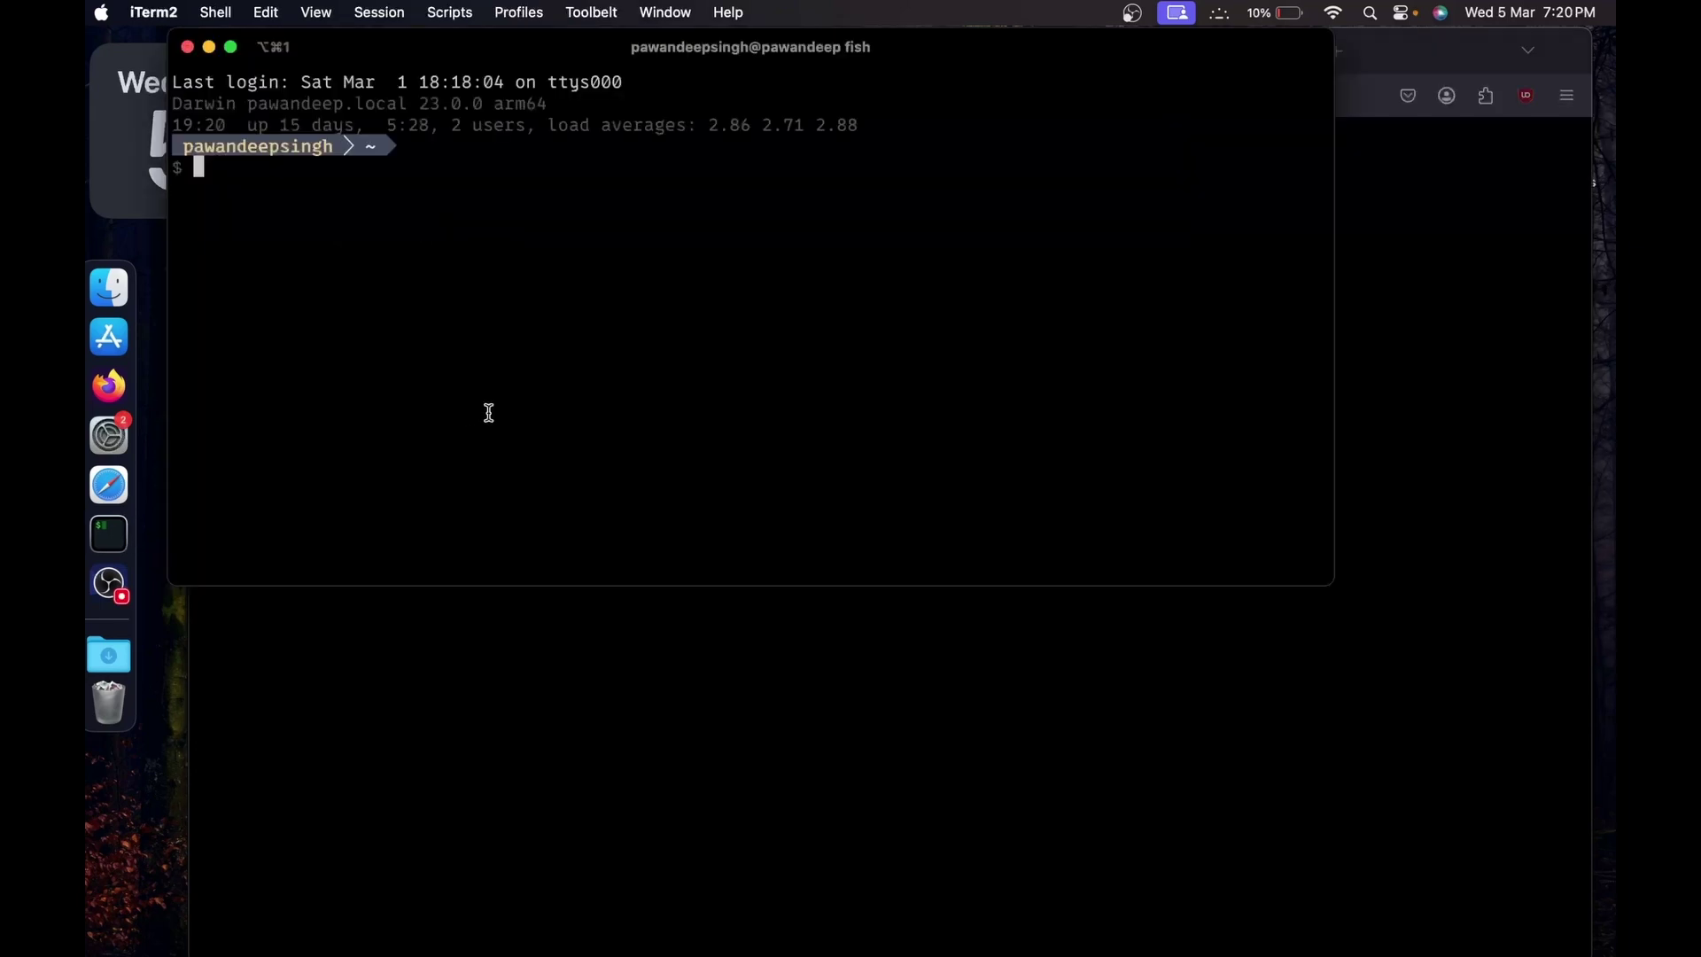
key(super+q)
click(961, 427)
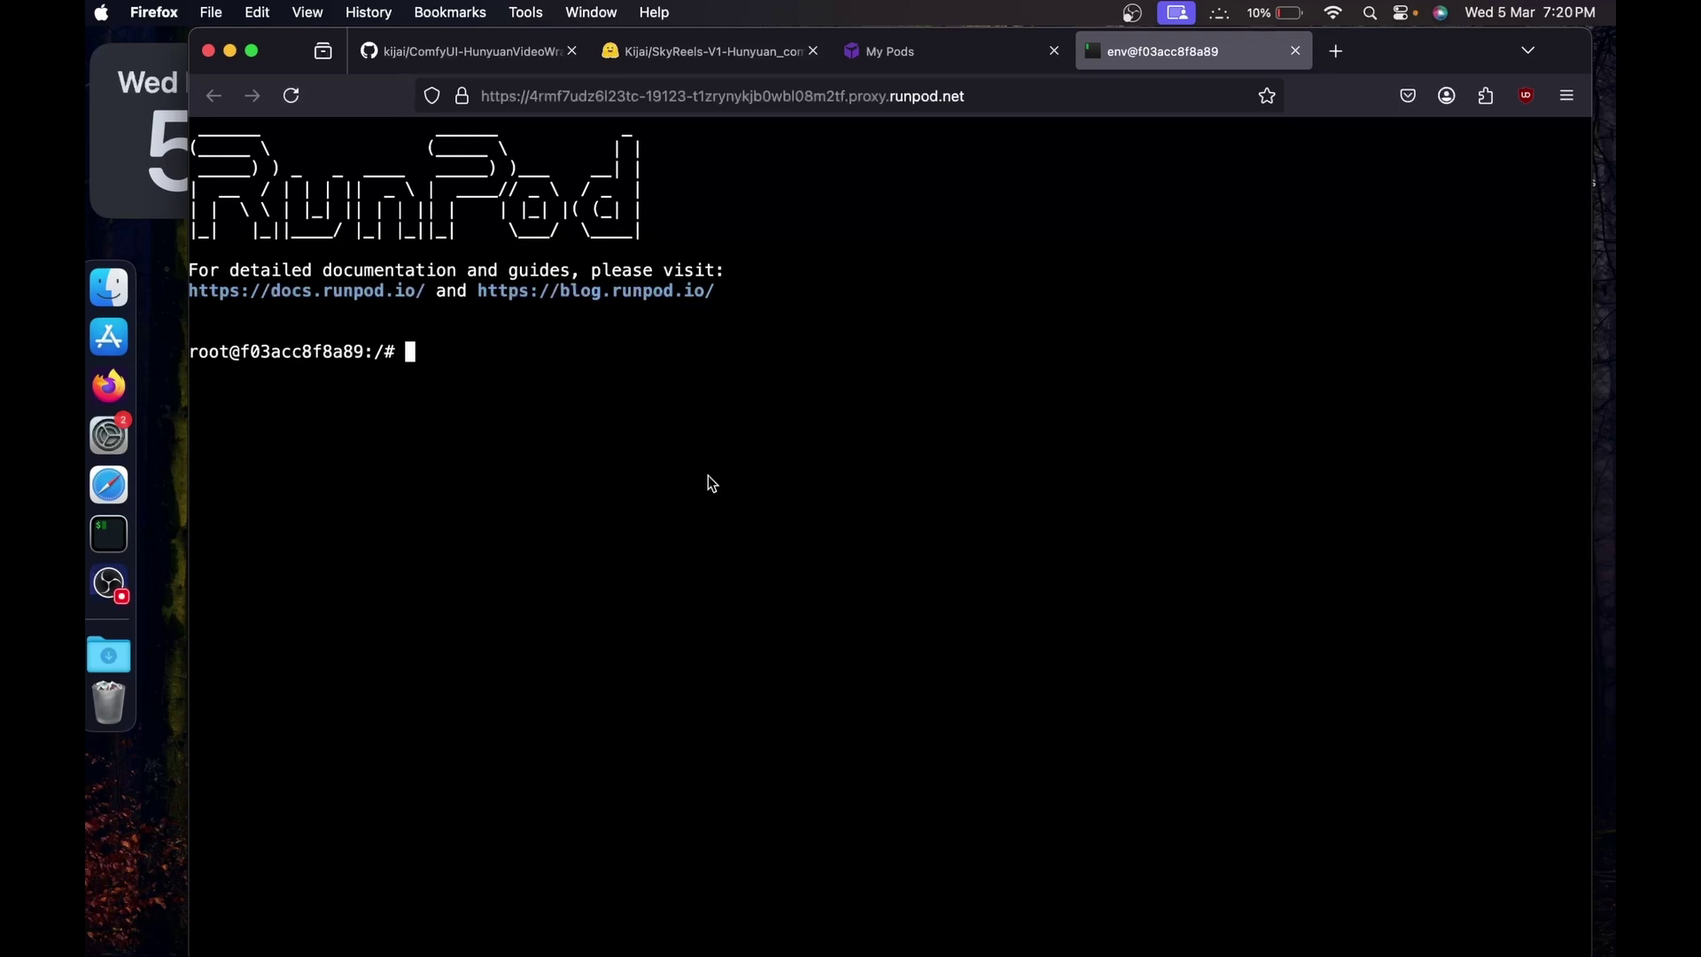
Copy the ComfyUI repository's HTTPS clone URL from GitHub and return to the pod terminal.
click(1336, 51)
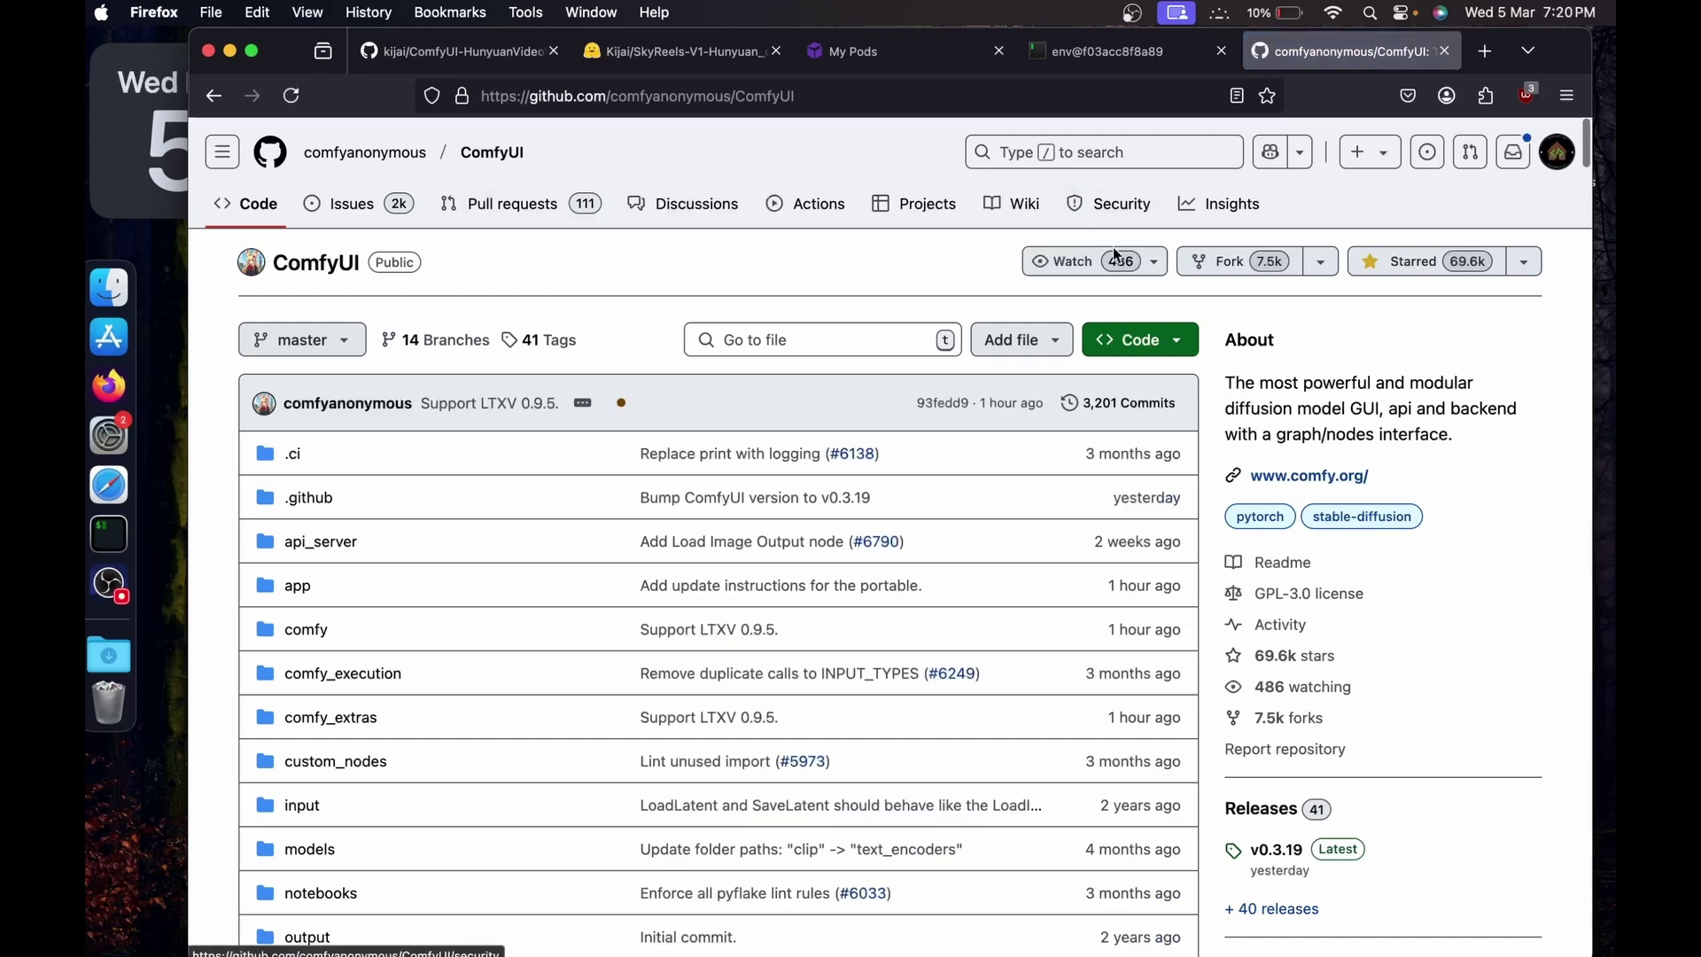
click(1137, 341)
click(1164, 529)
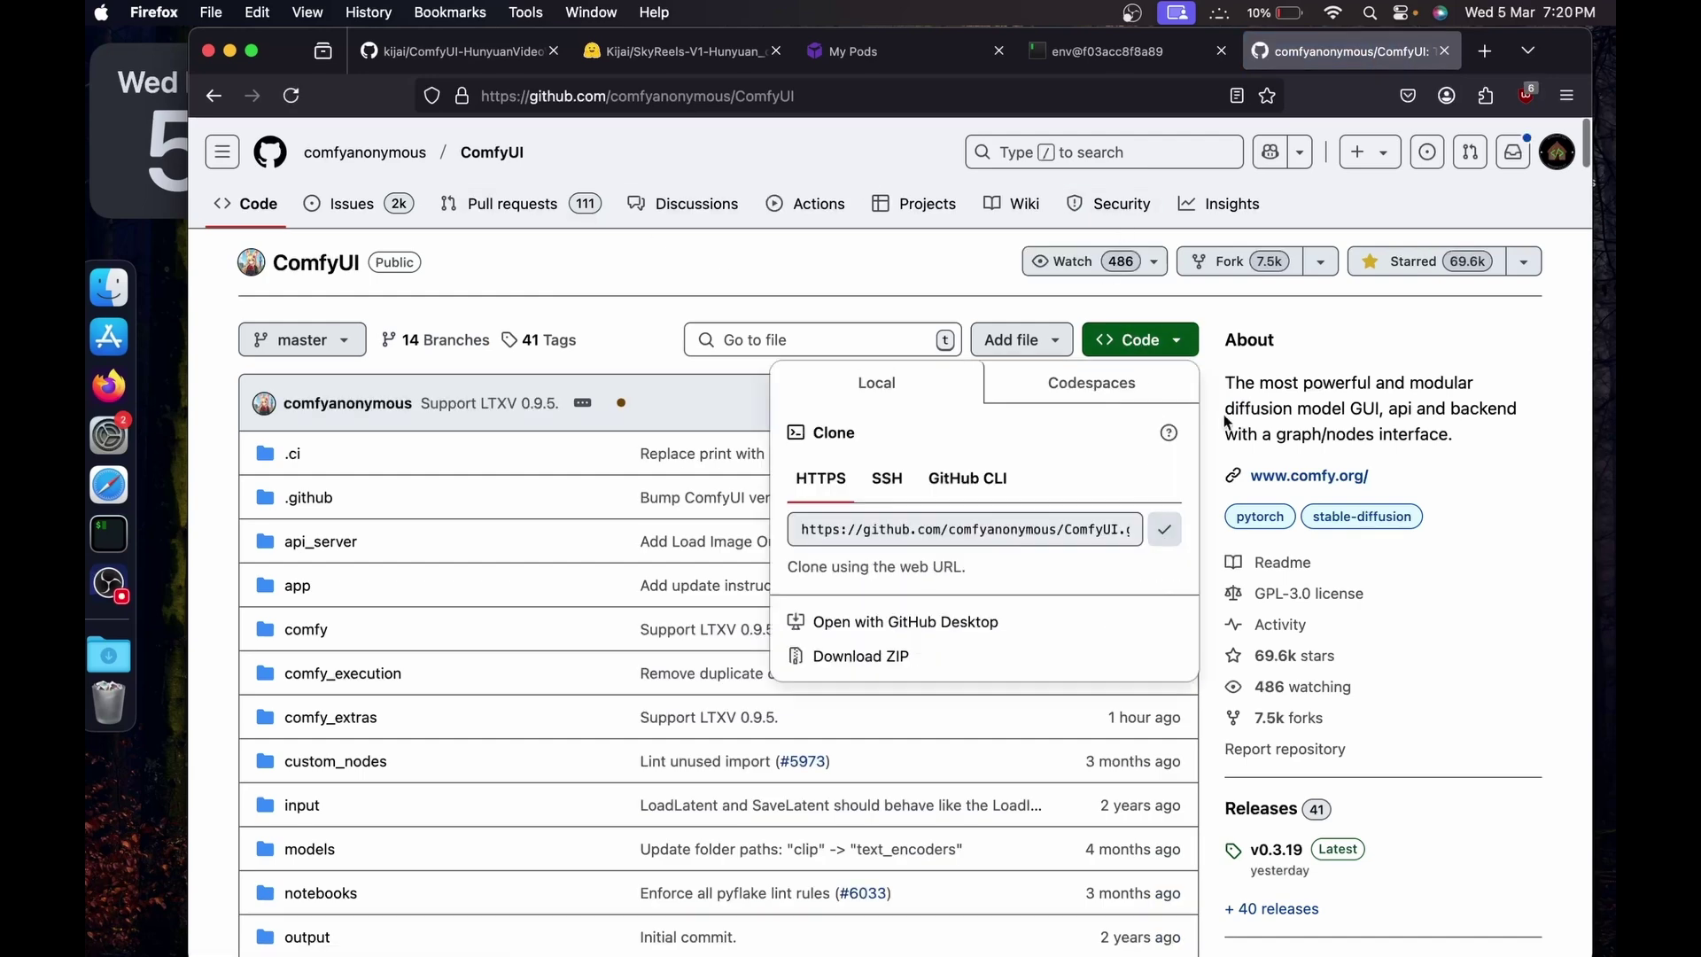
click(1108, 52)
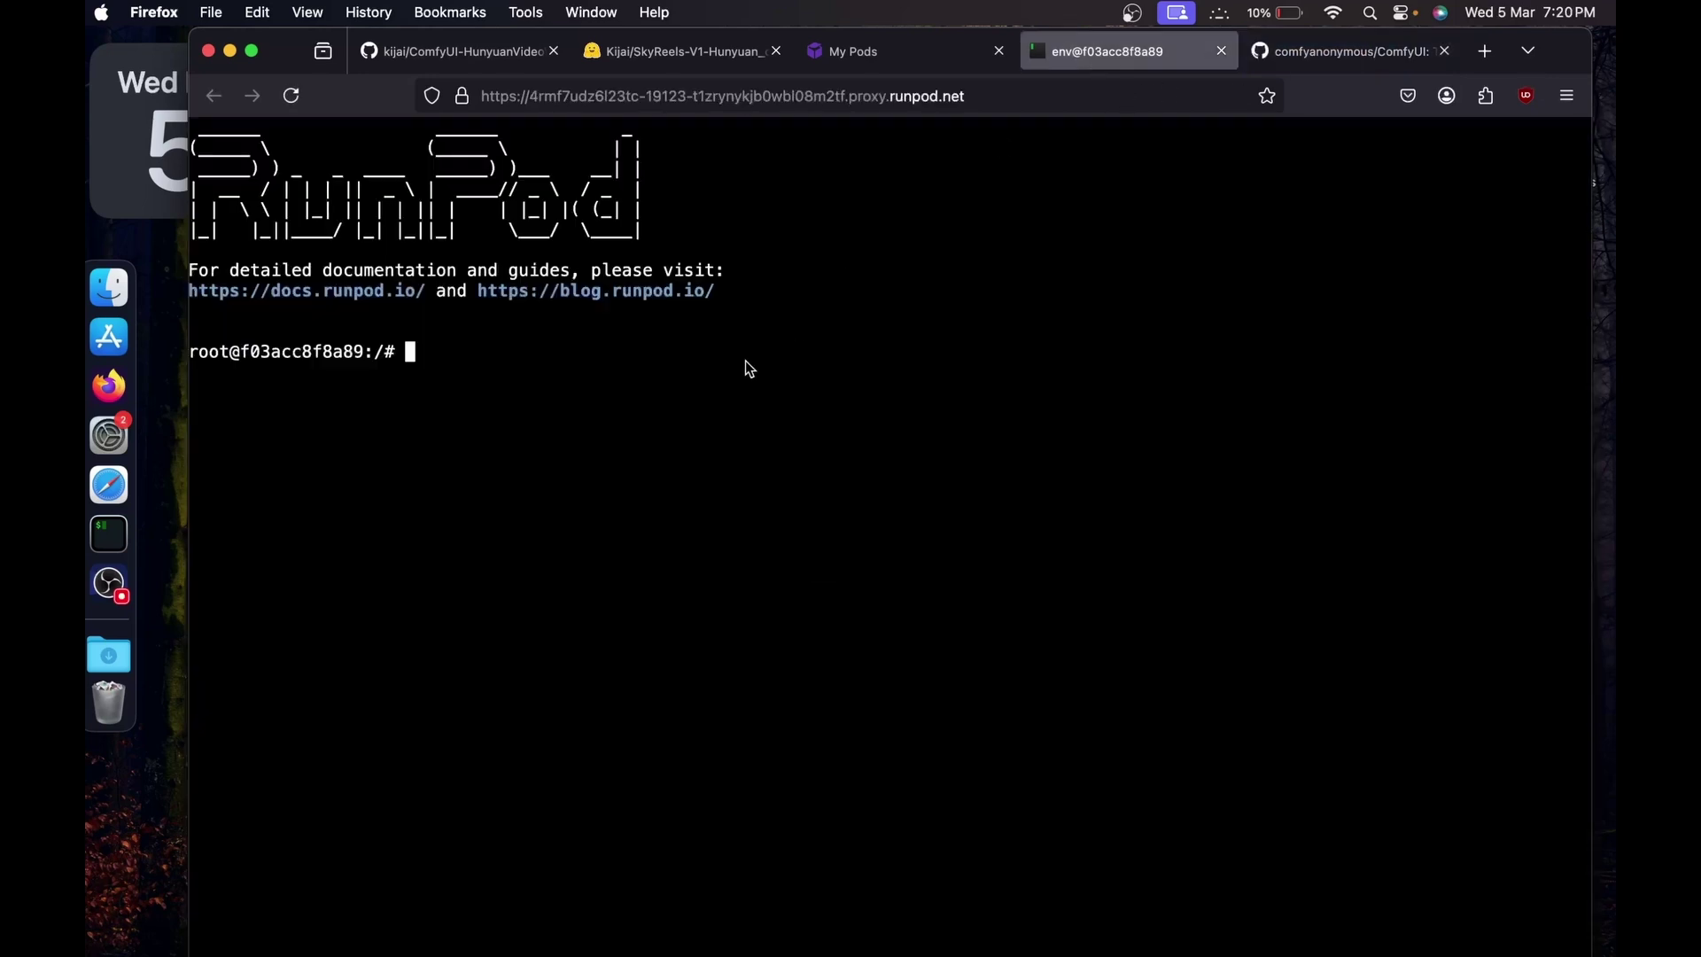
Enlarge the terminal text, enter /workspace and git clone the ComfyUI repository there.
text(cd)
key(super+equal)
key(super+equal)
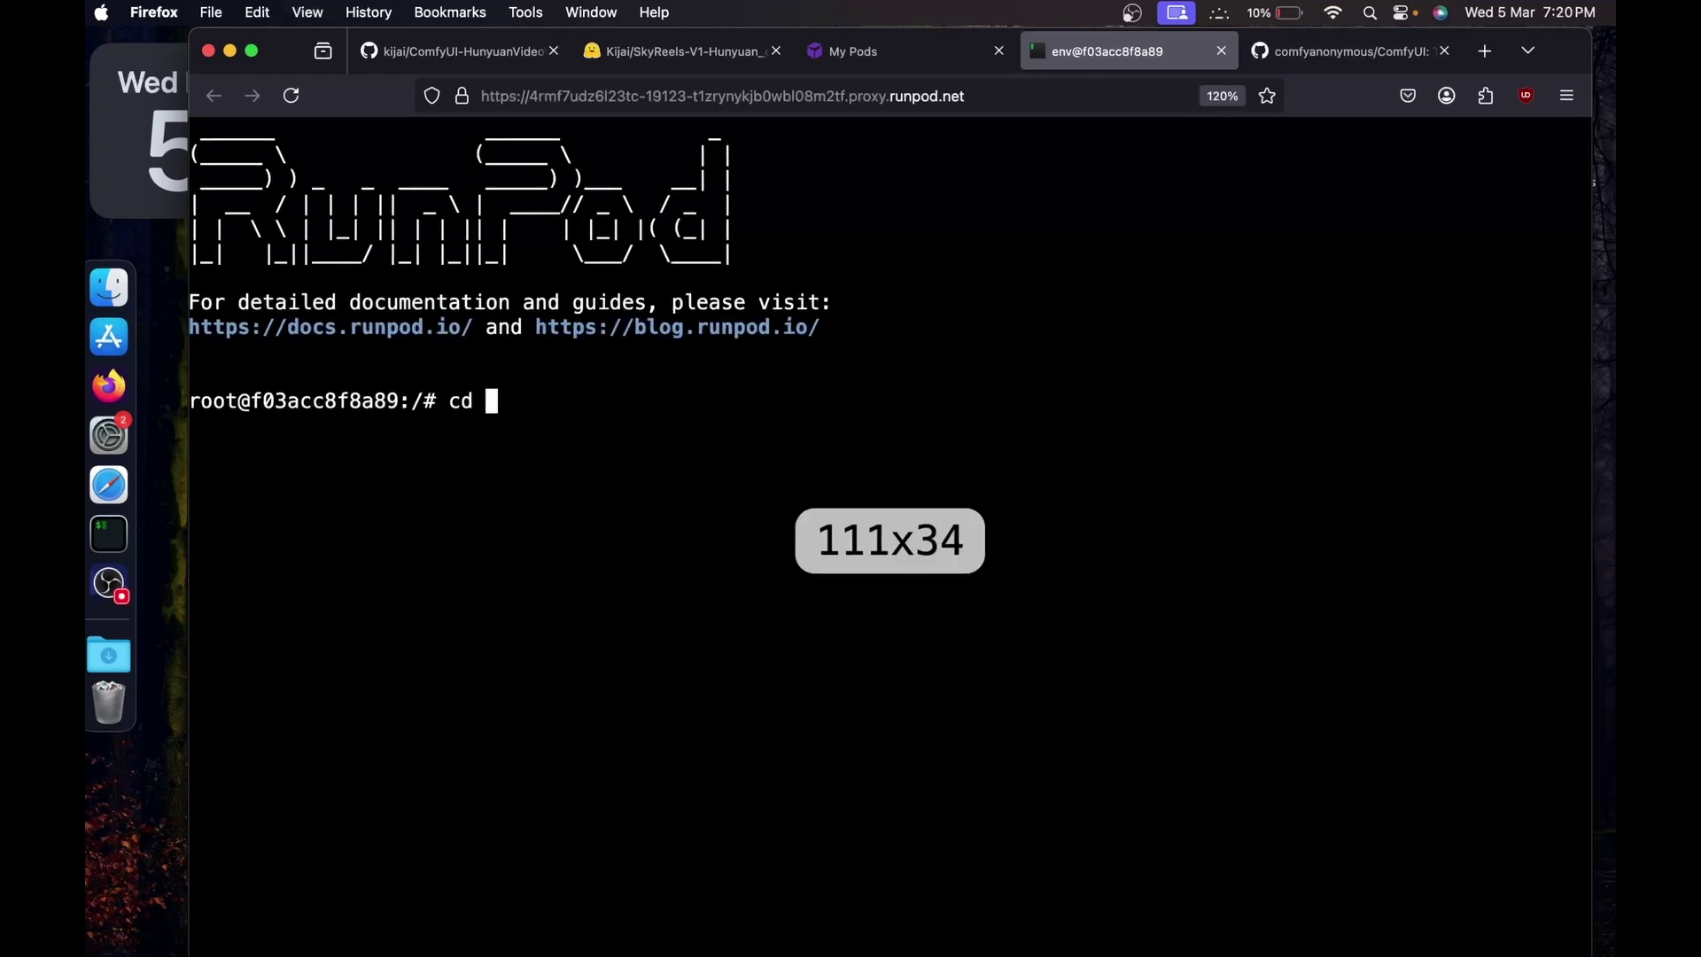
text(work)
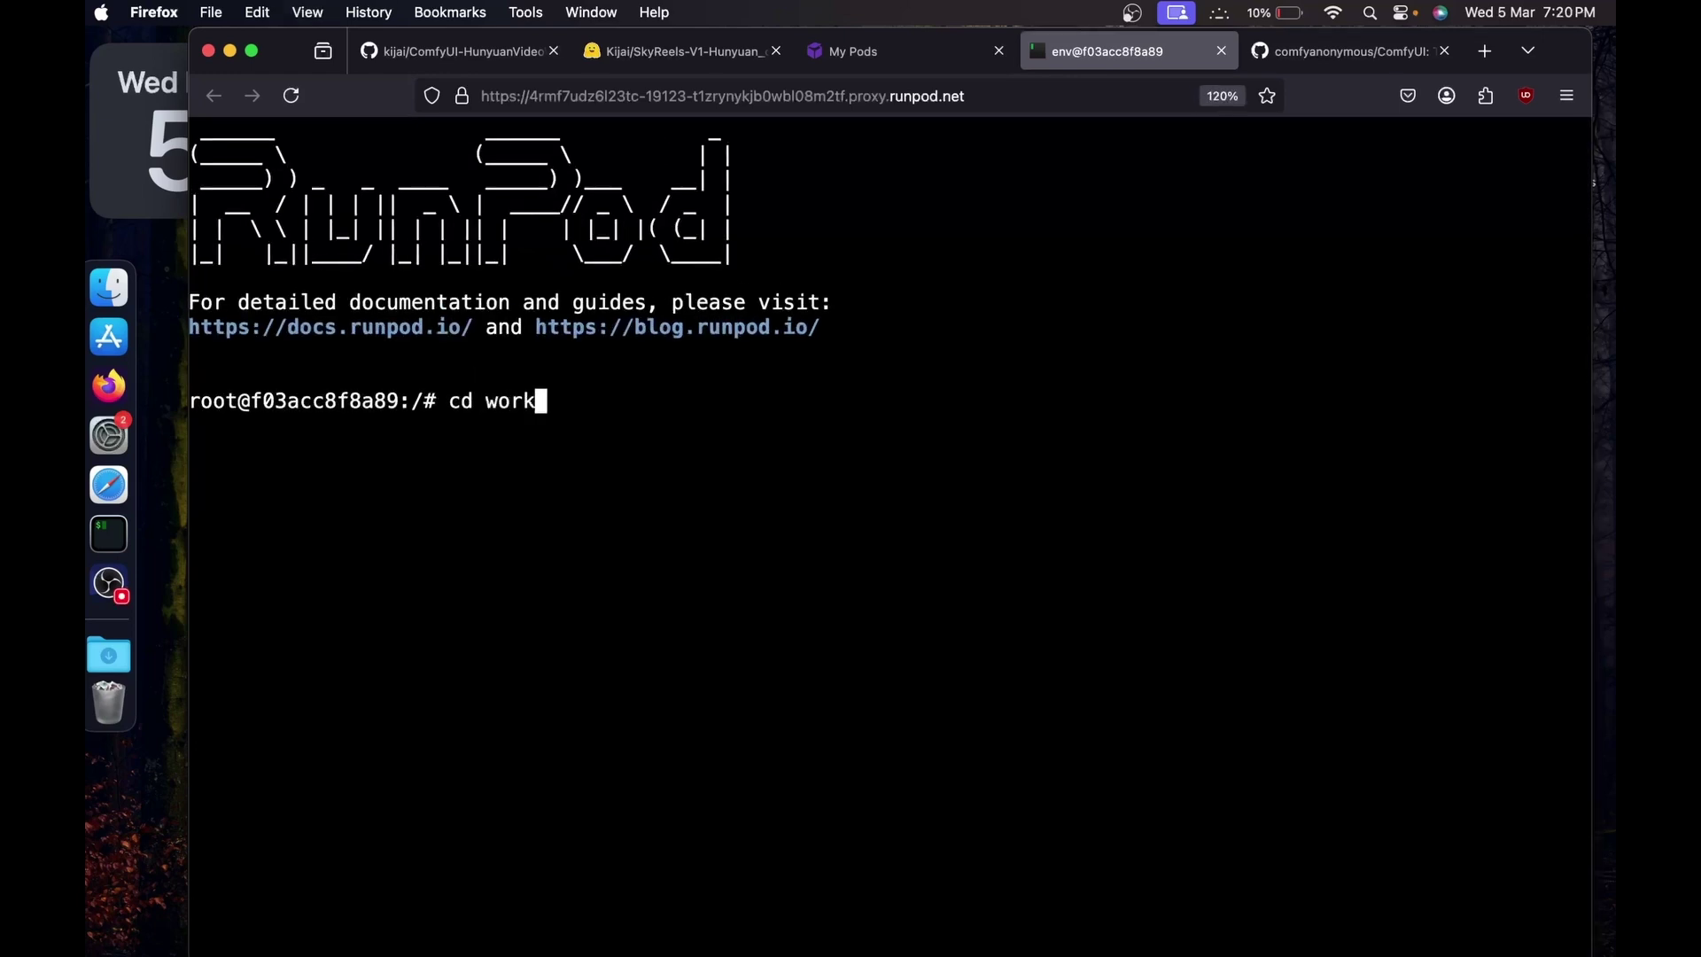
key(Tab)
key(Return)
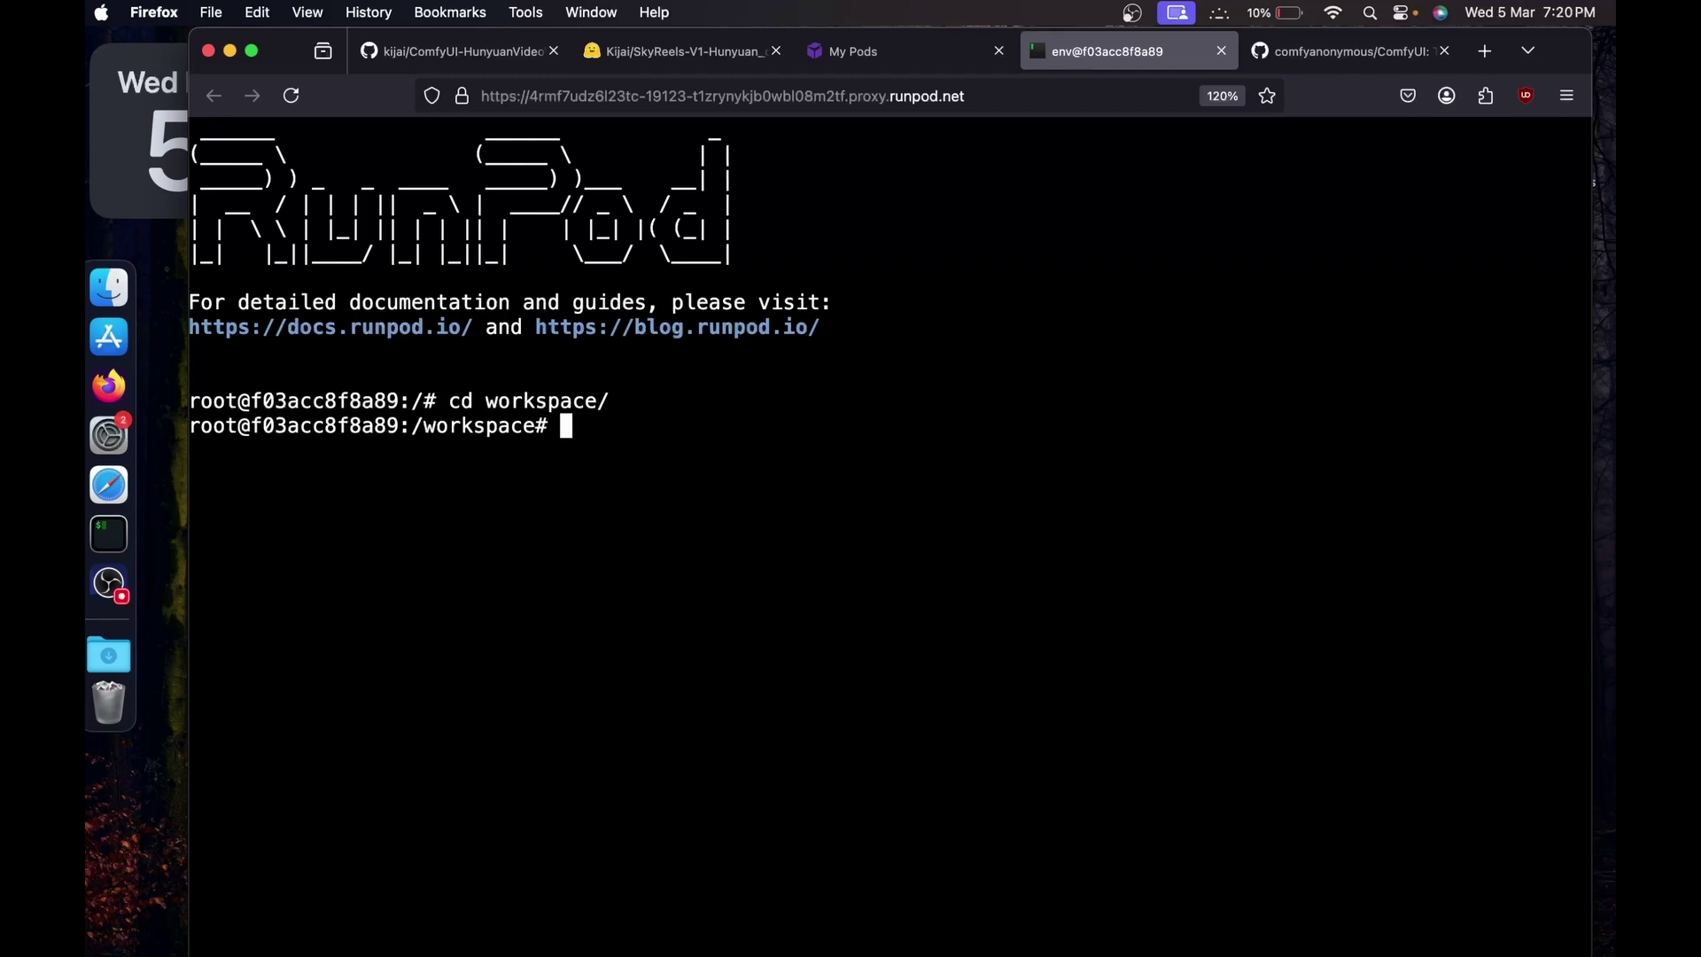
text(git clone)
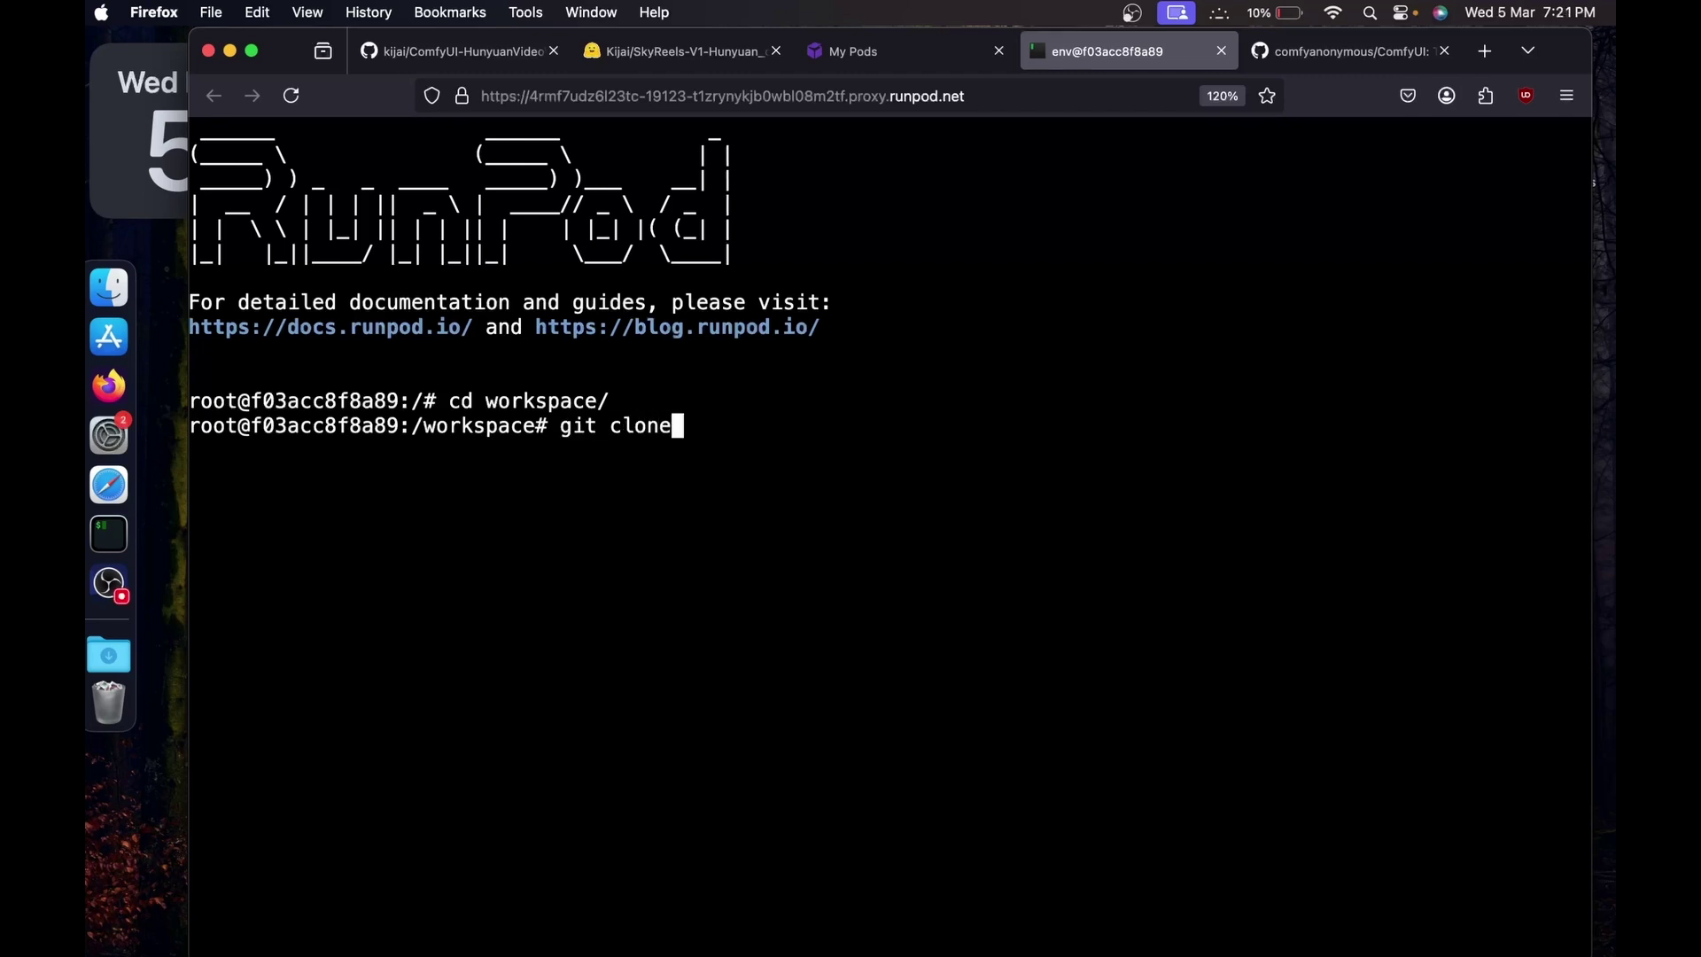
key(super+v)
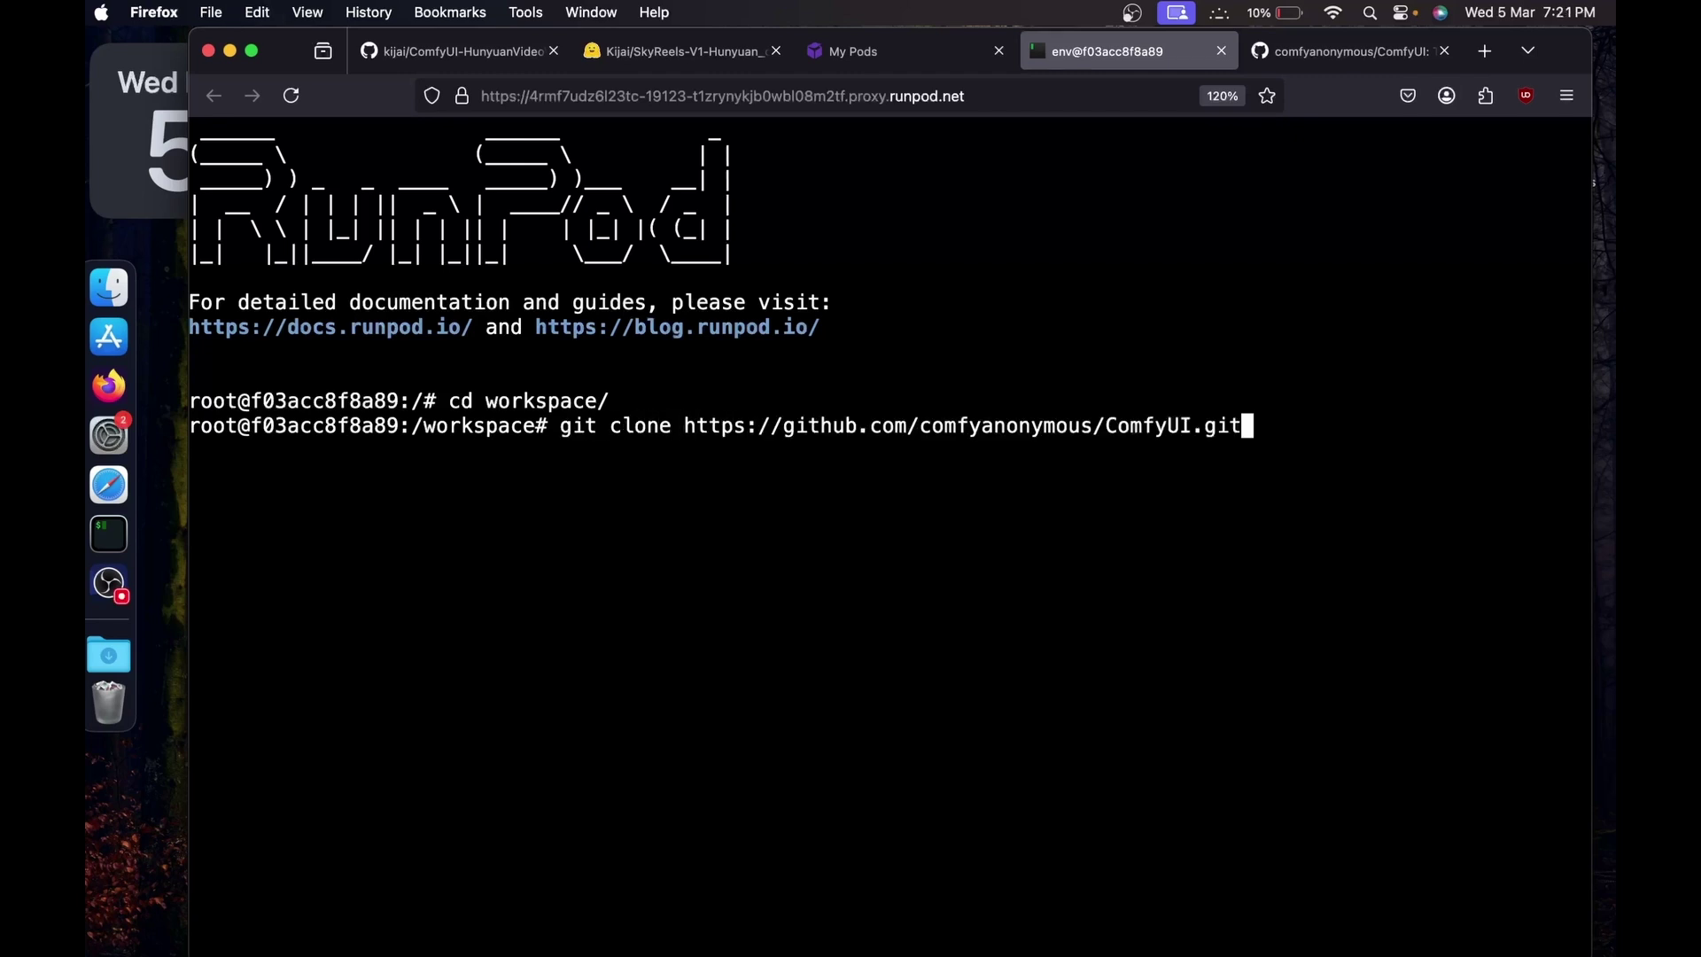
key(Return)
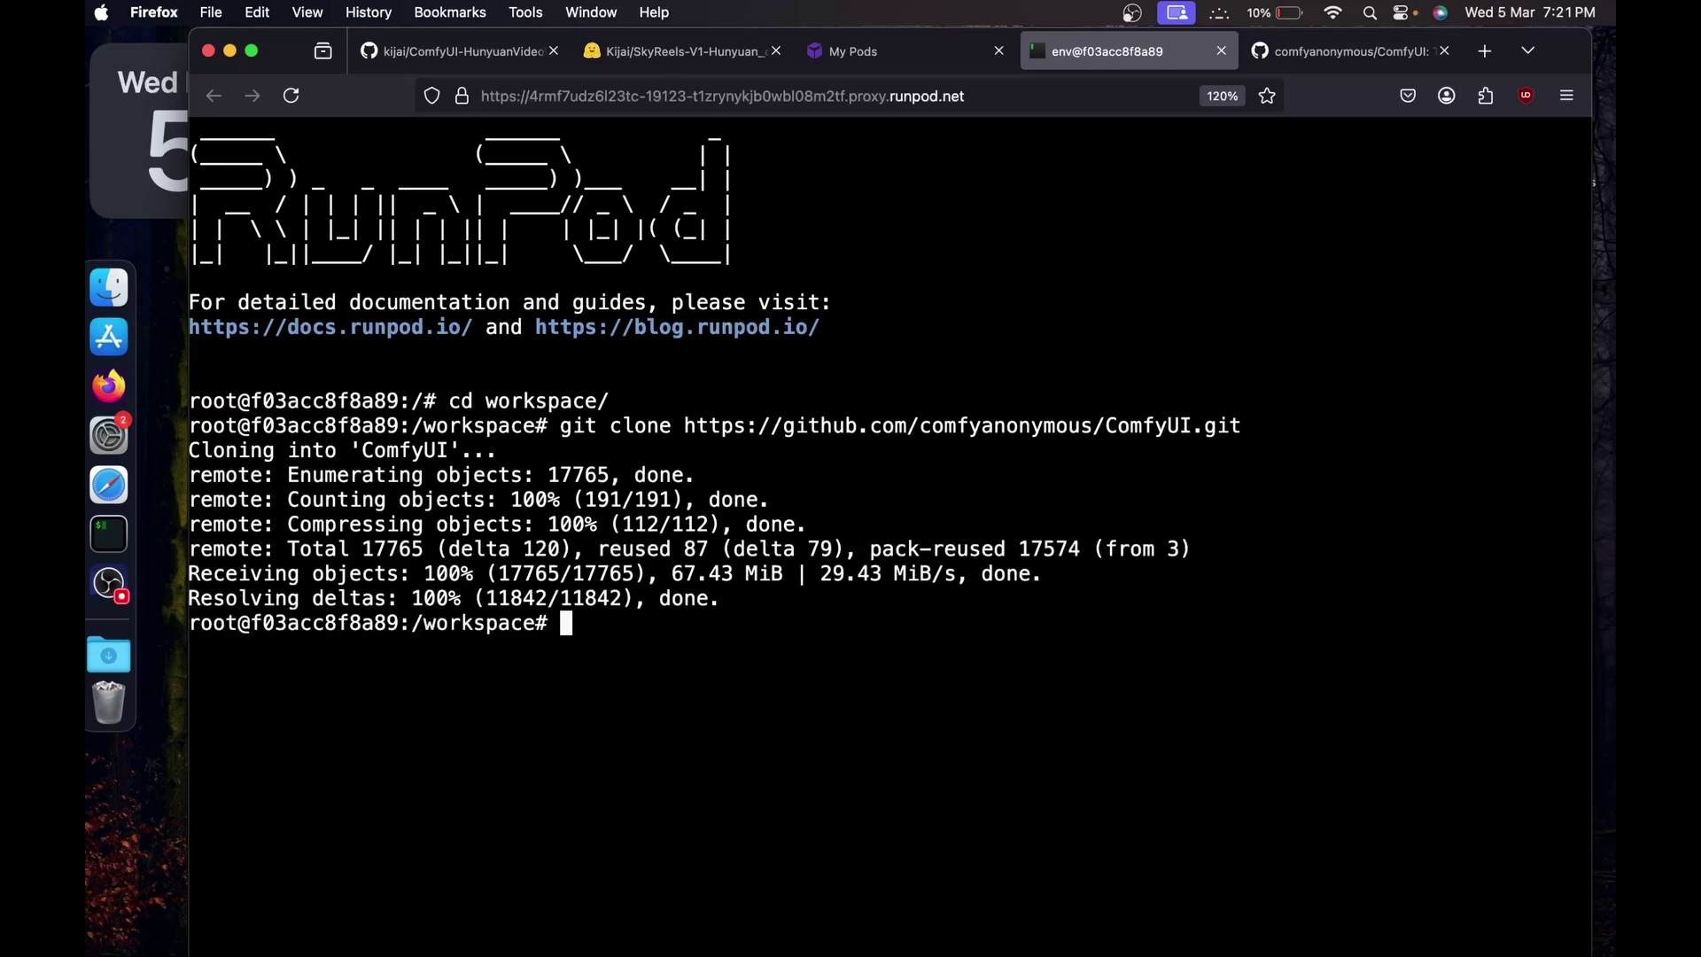
Clear the terminal and list the /workspace contents.
text(clear)
key(Return)
text(ls)
key(Return)
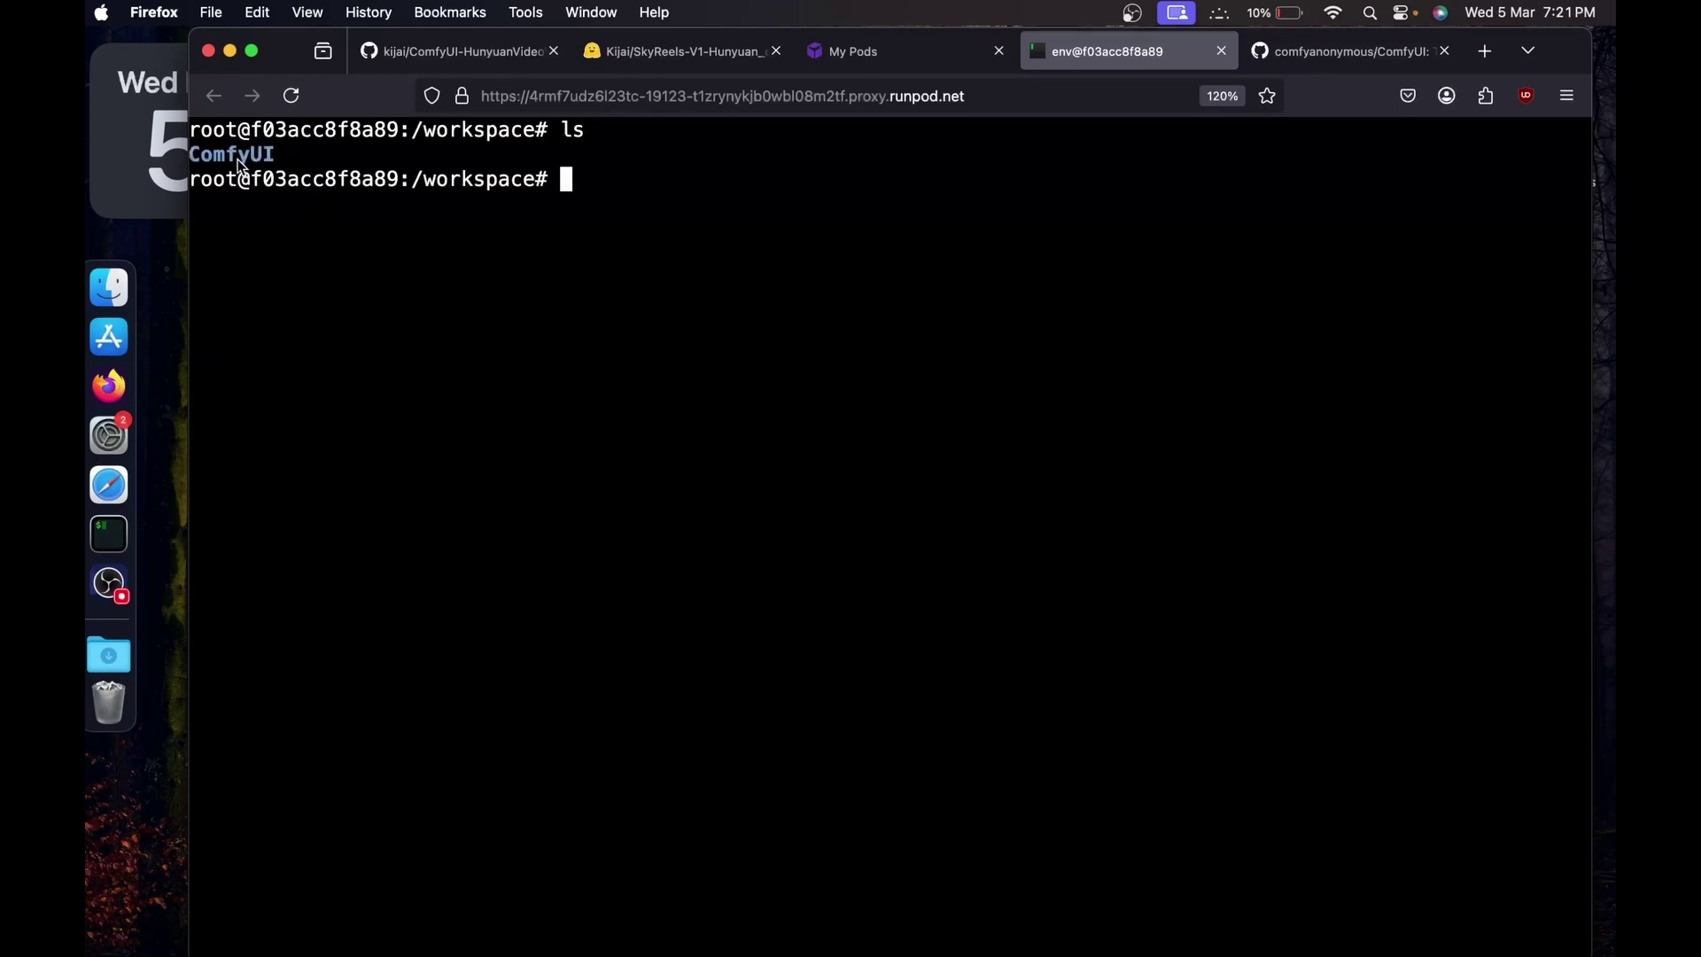
Move into the ComfyUI folder, list its files, and clear the screen.
text(cd Com)
key(Tab)
key(Return)
text(ls)
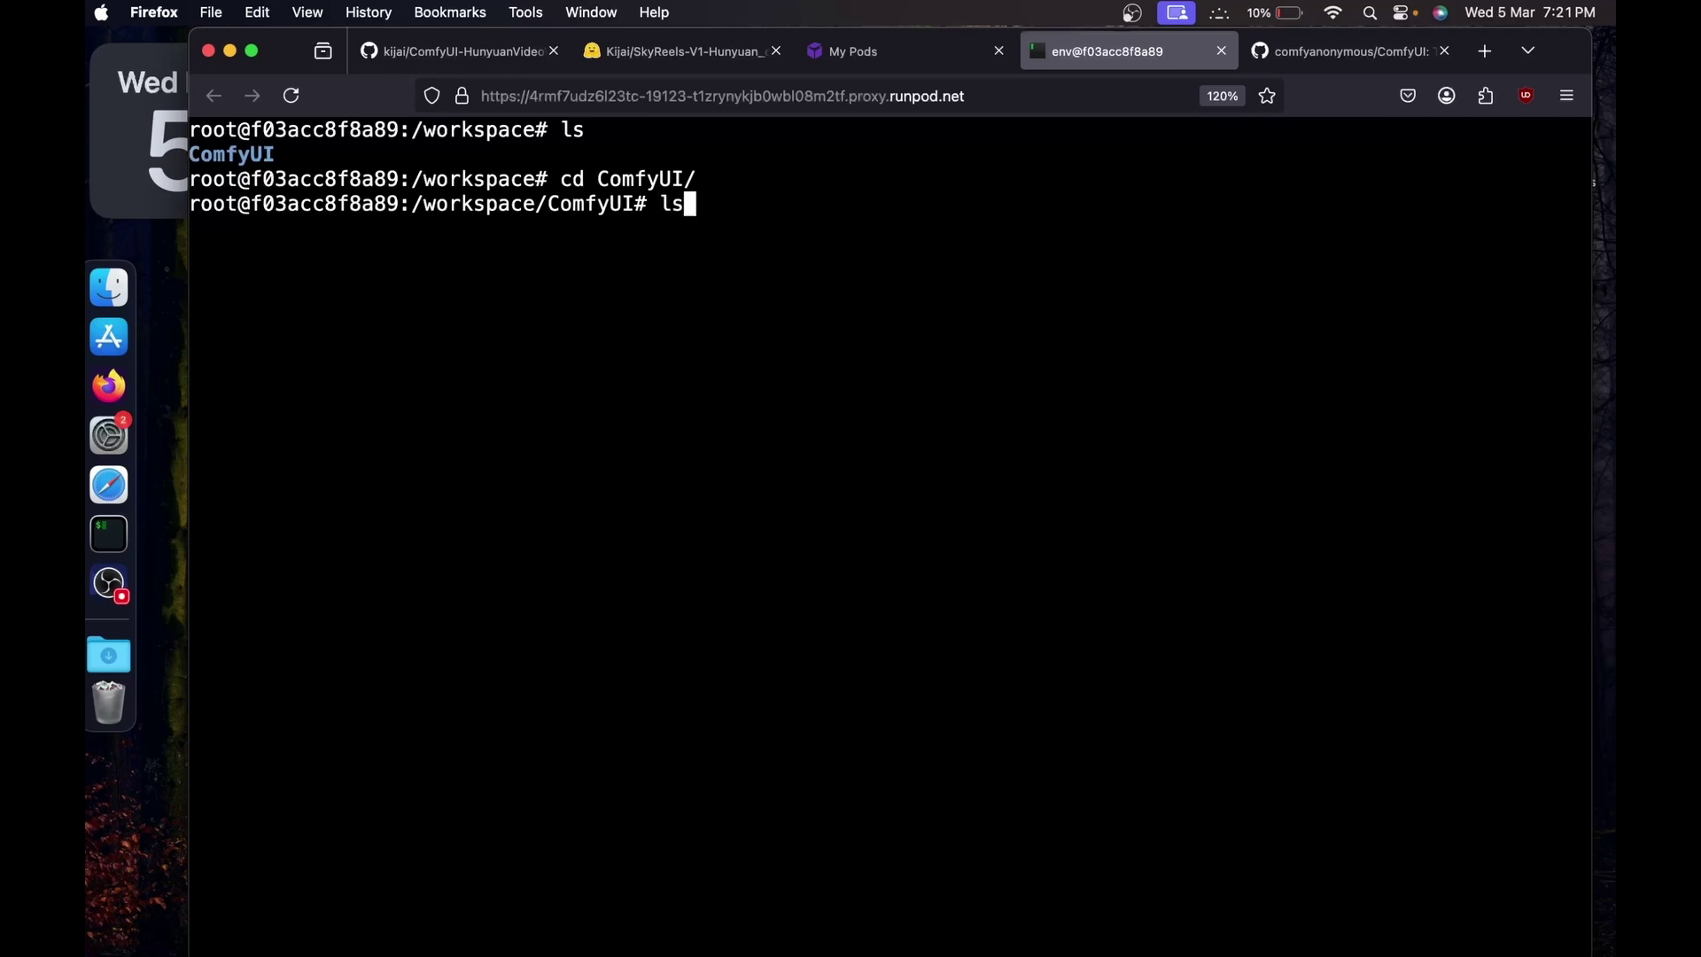
key(Return)
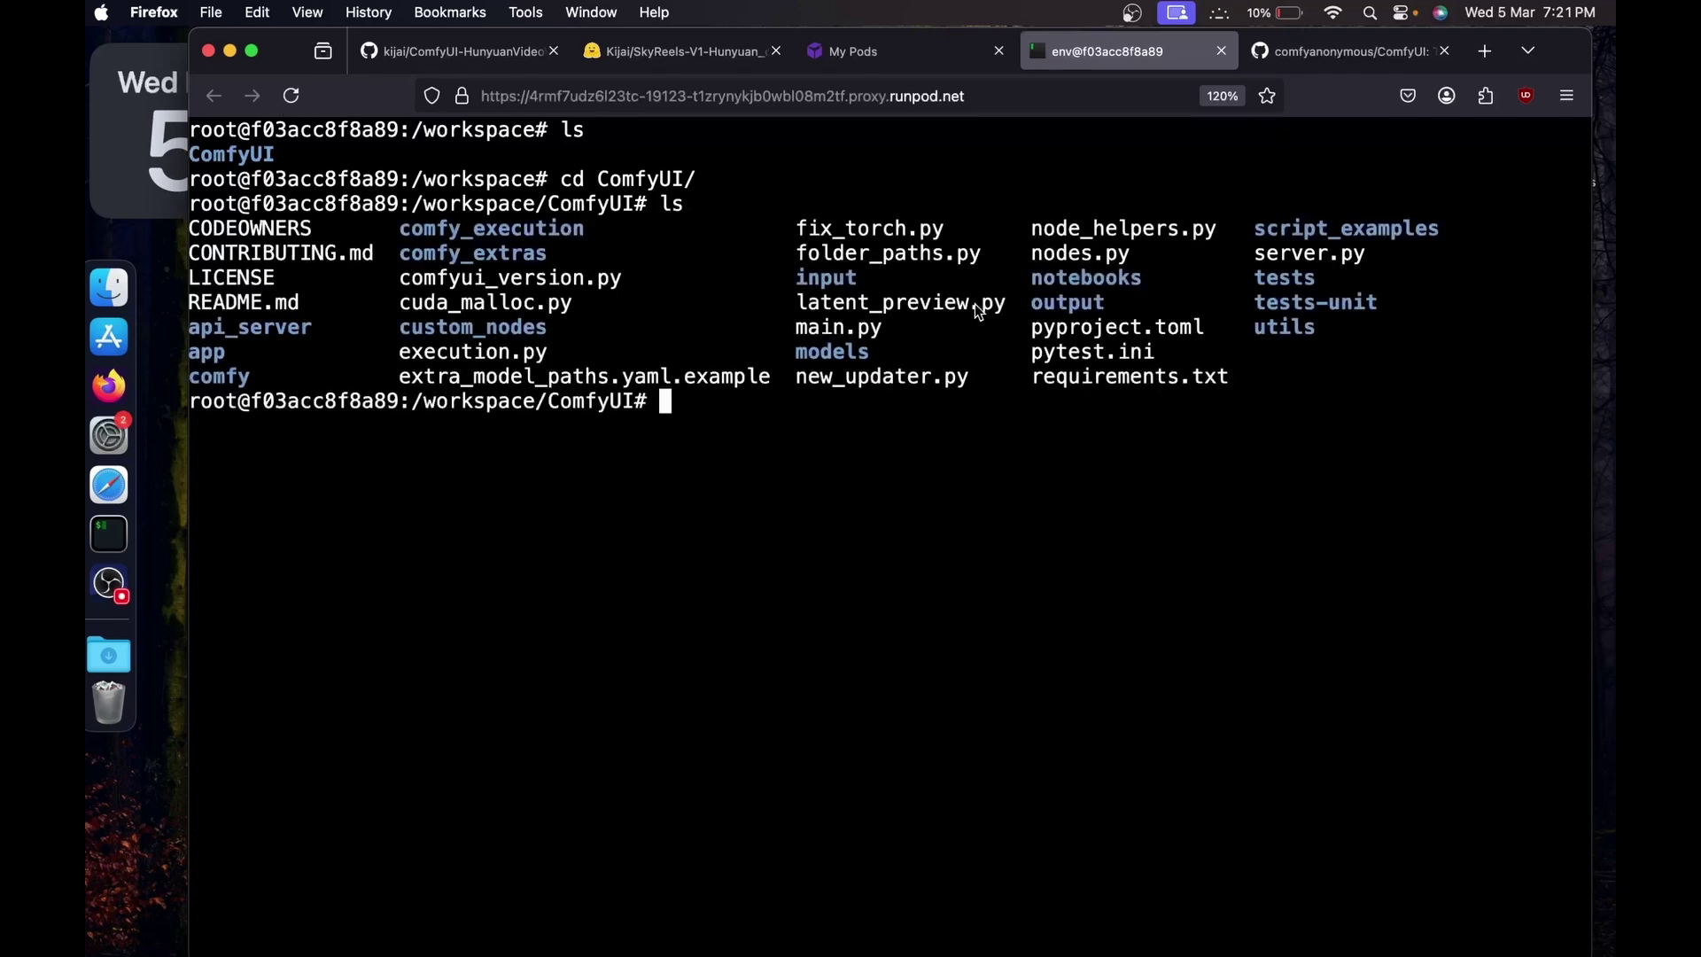
text(clear)
key(Return)
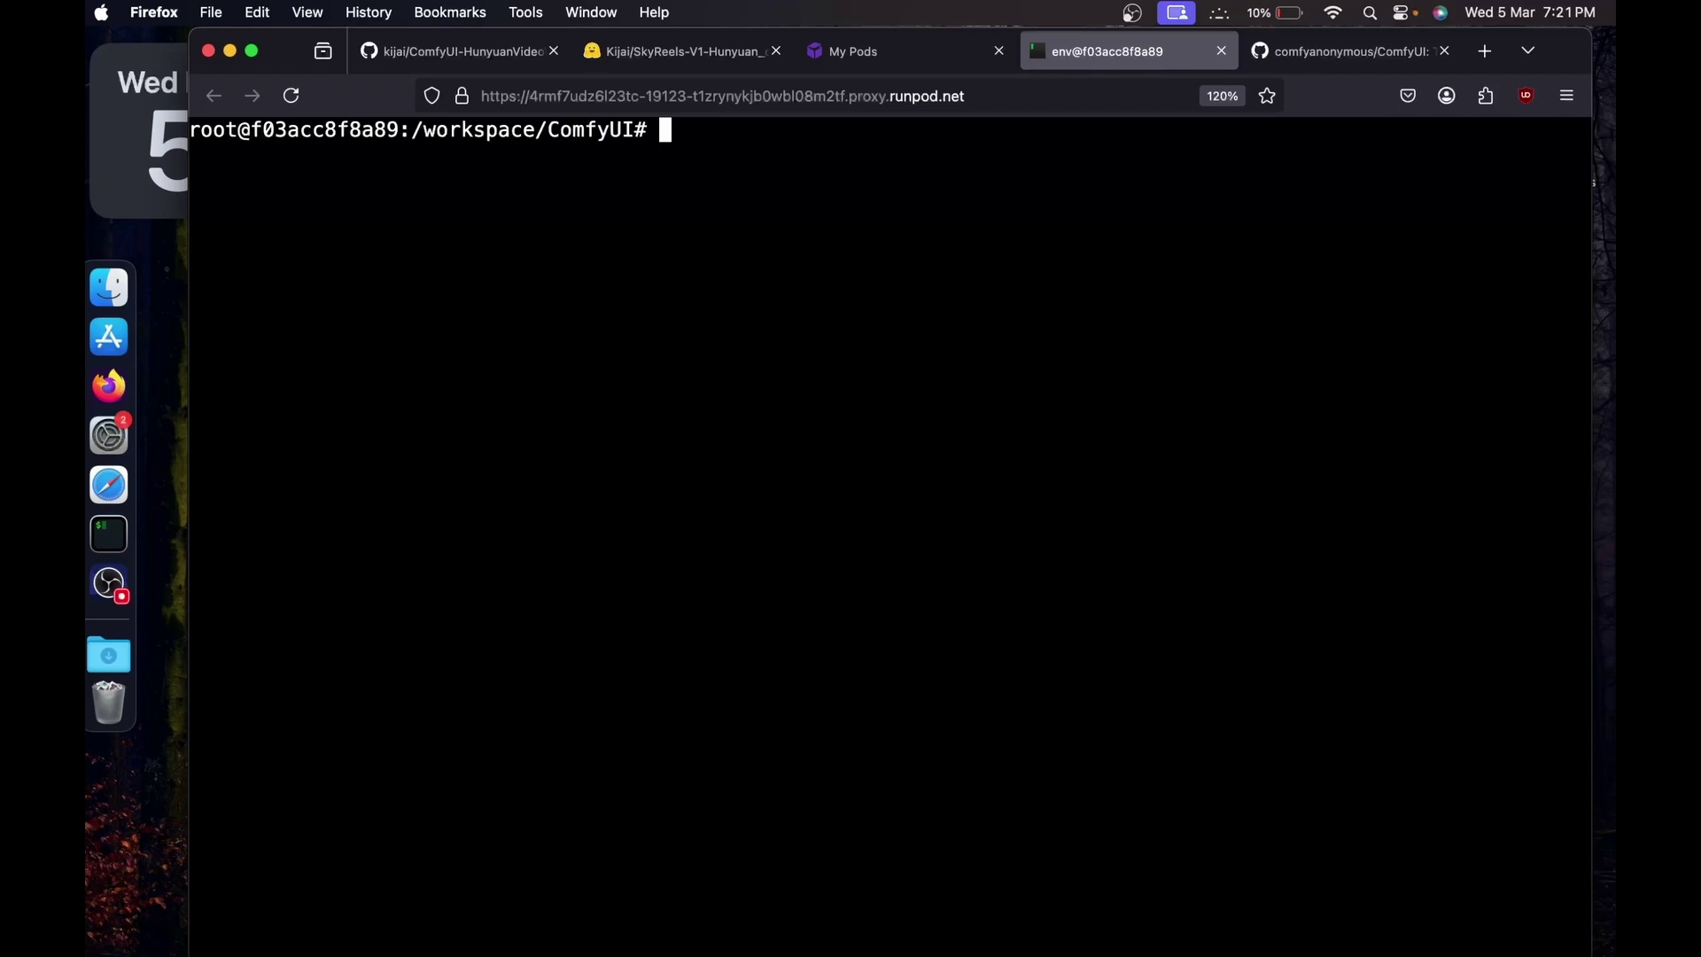
Run pip install -r requirements.txt in ComfyUI, then clear the install output.
text(pip insta)
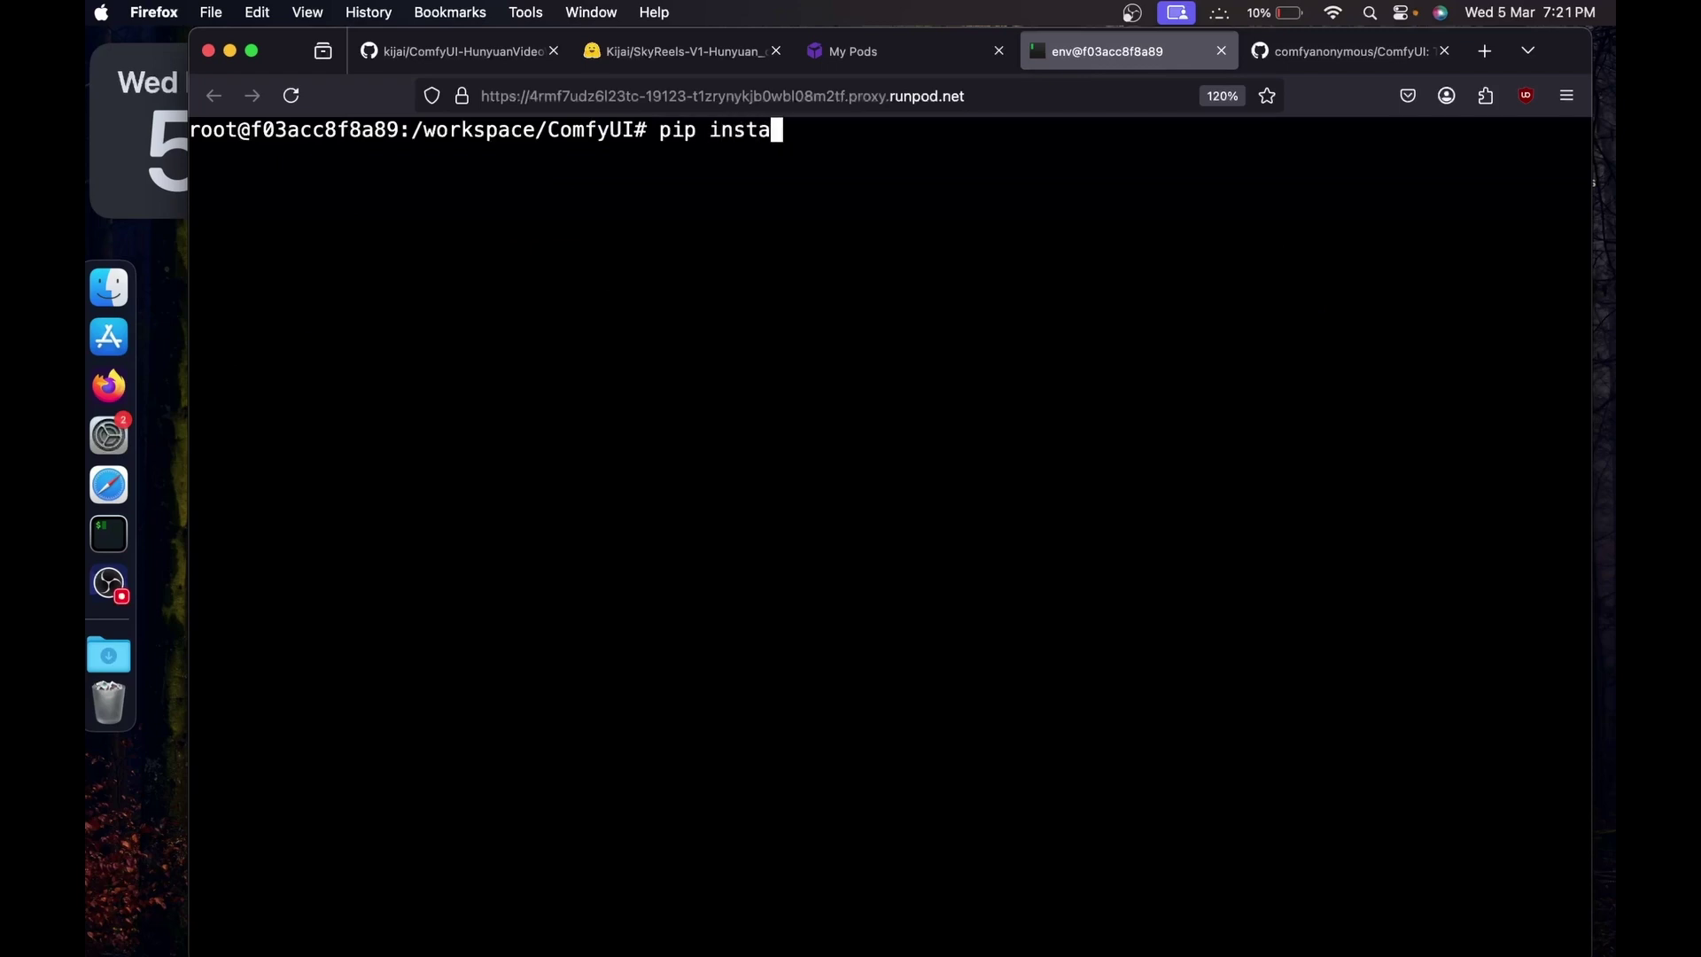
text(ll -r requ)
key(Tab)
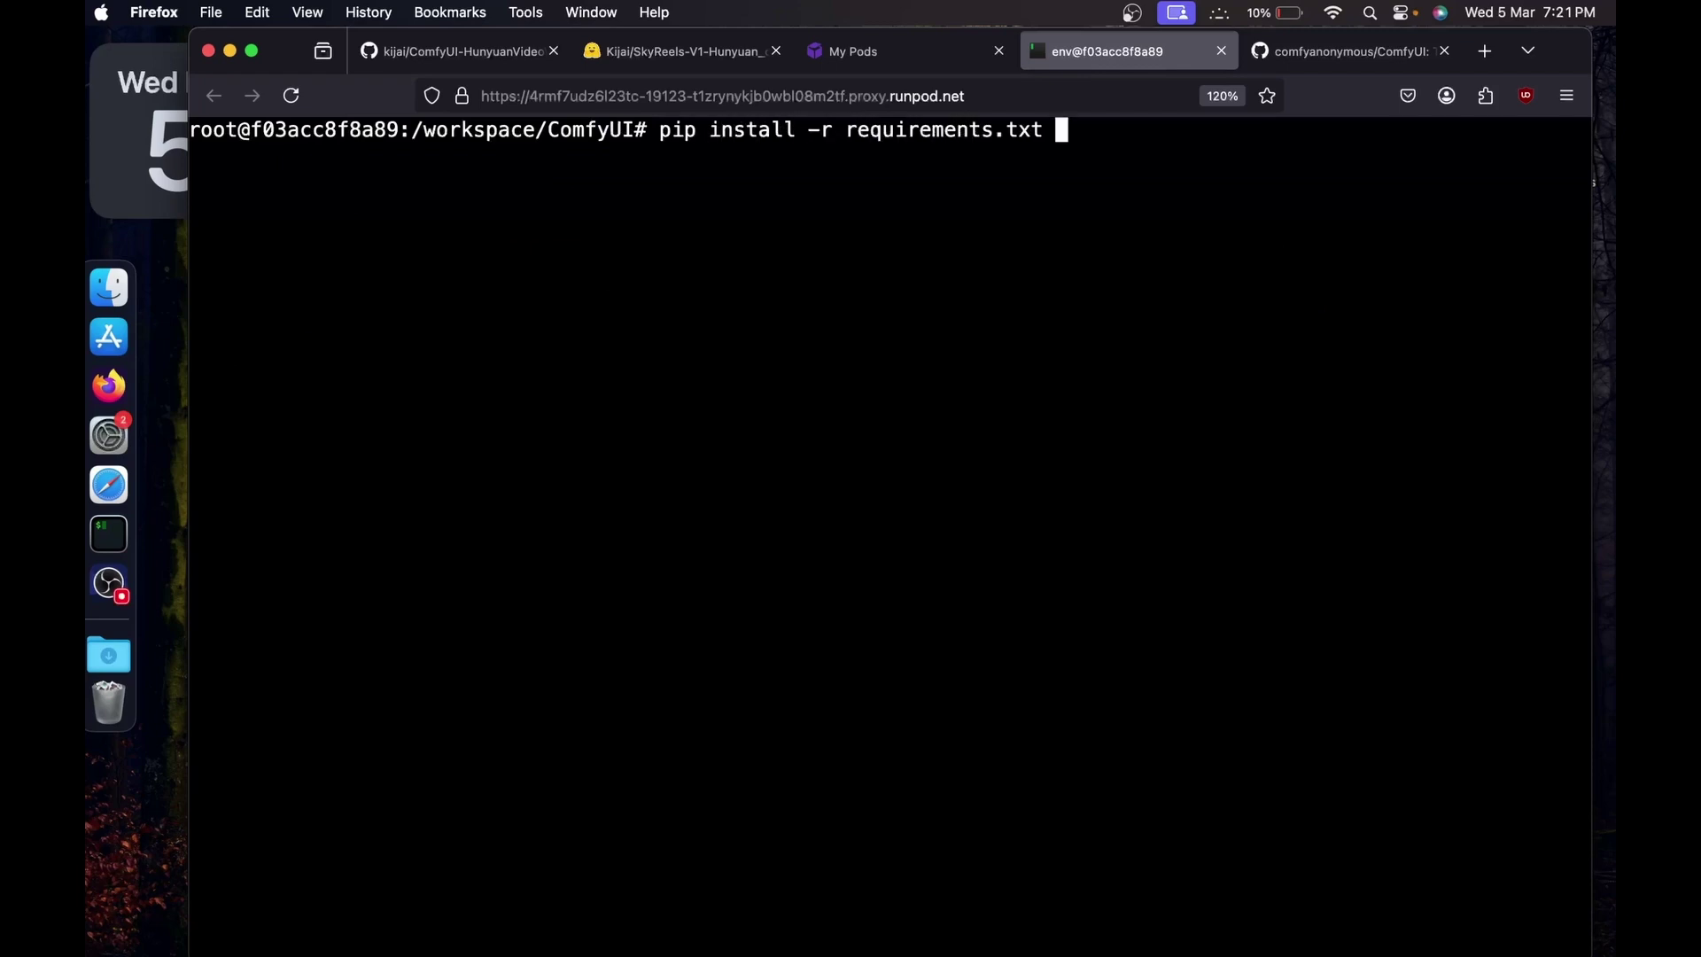
key(Return)
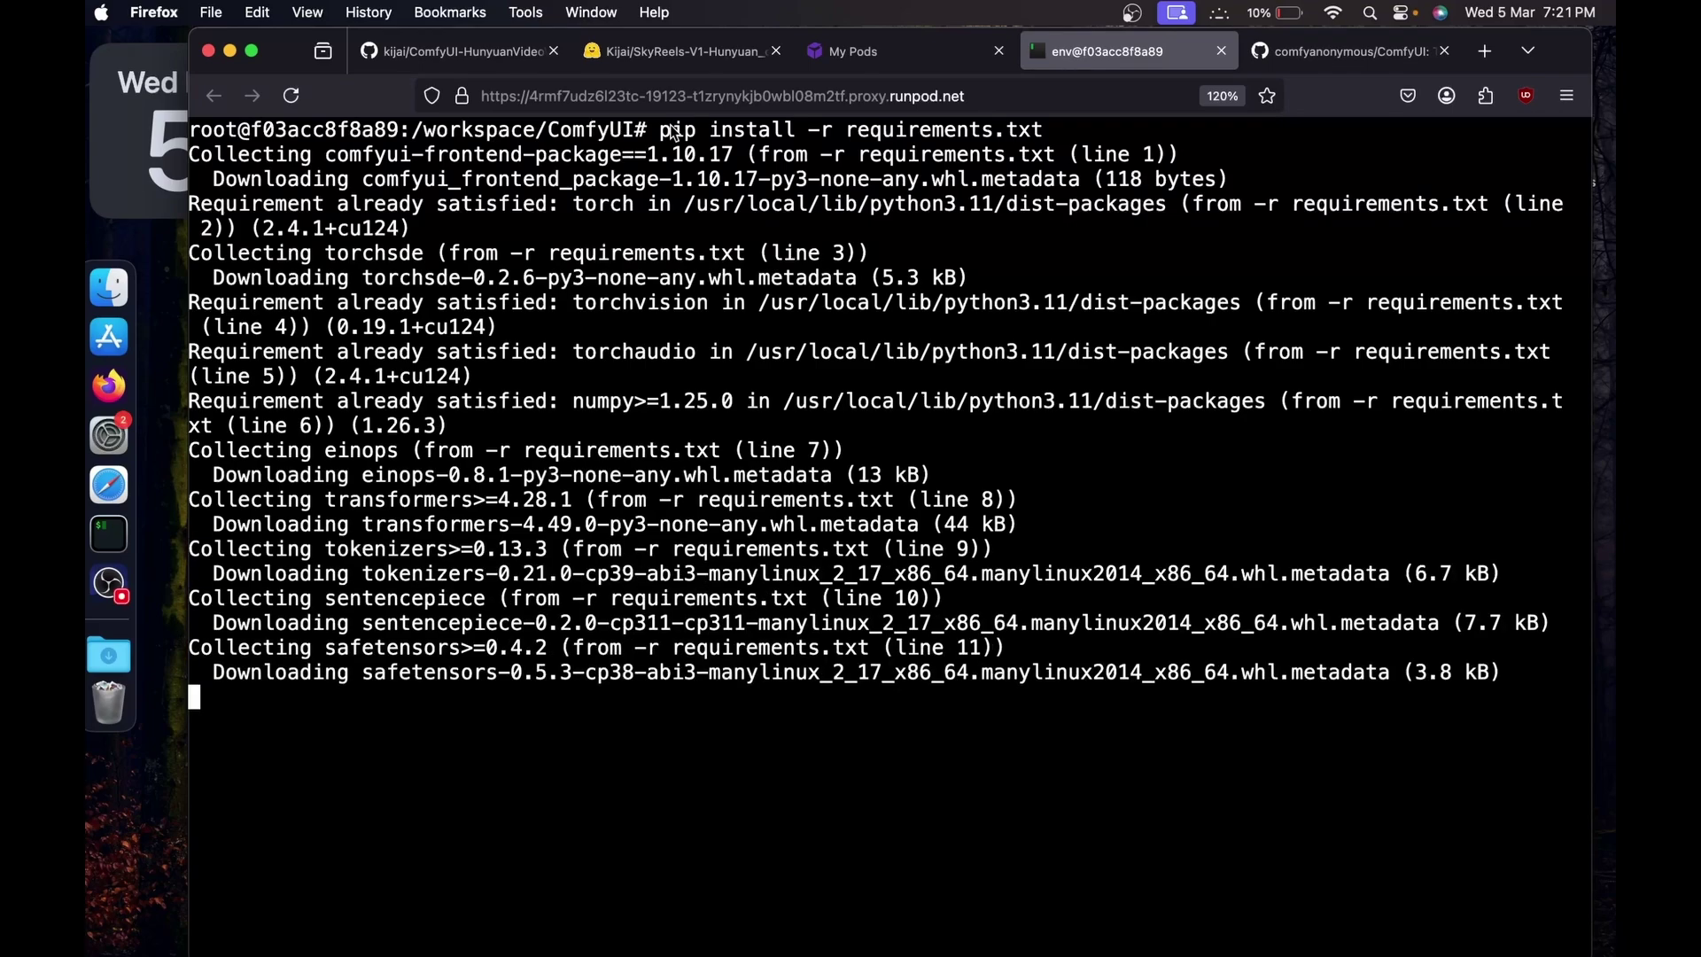
scroll(669, 146, up, 15)
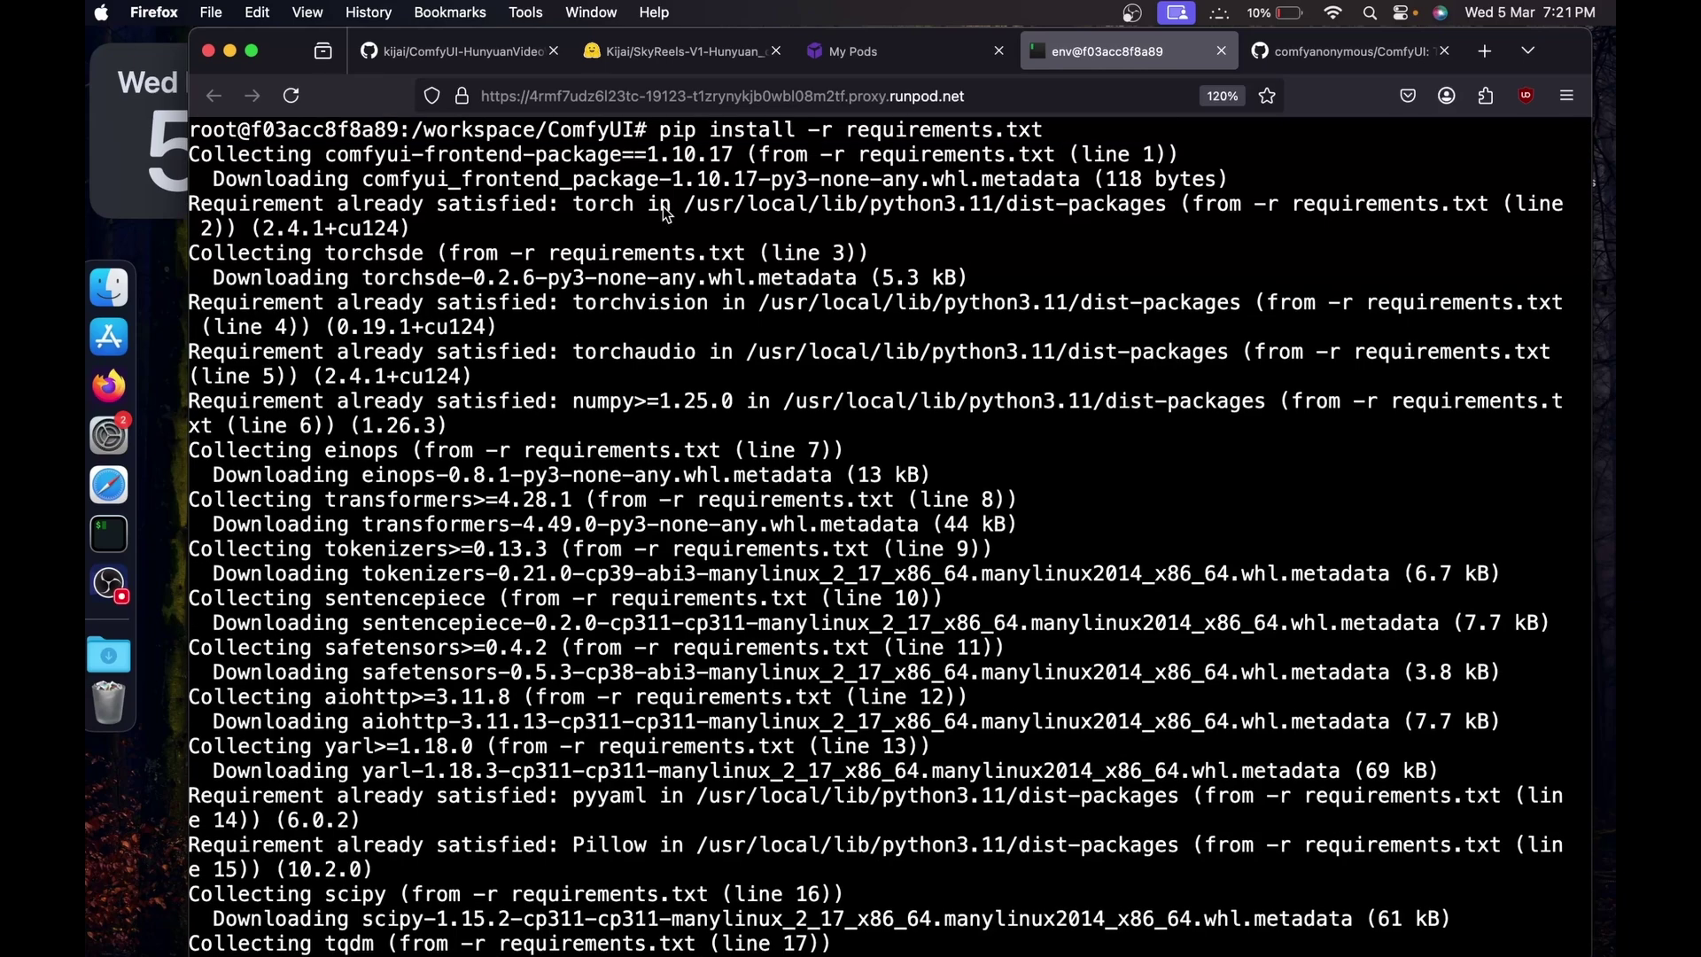
scroll(666, 213, down, 15)
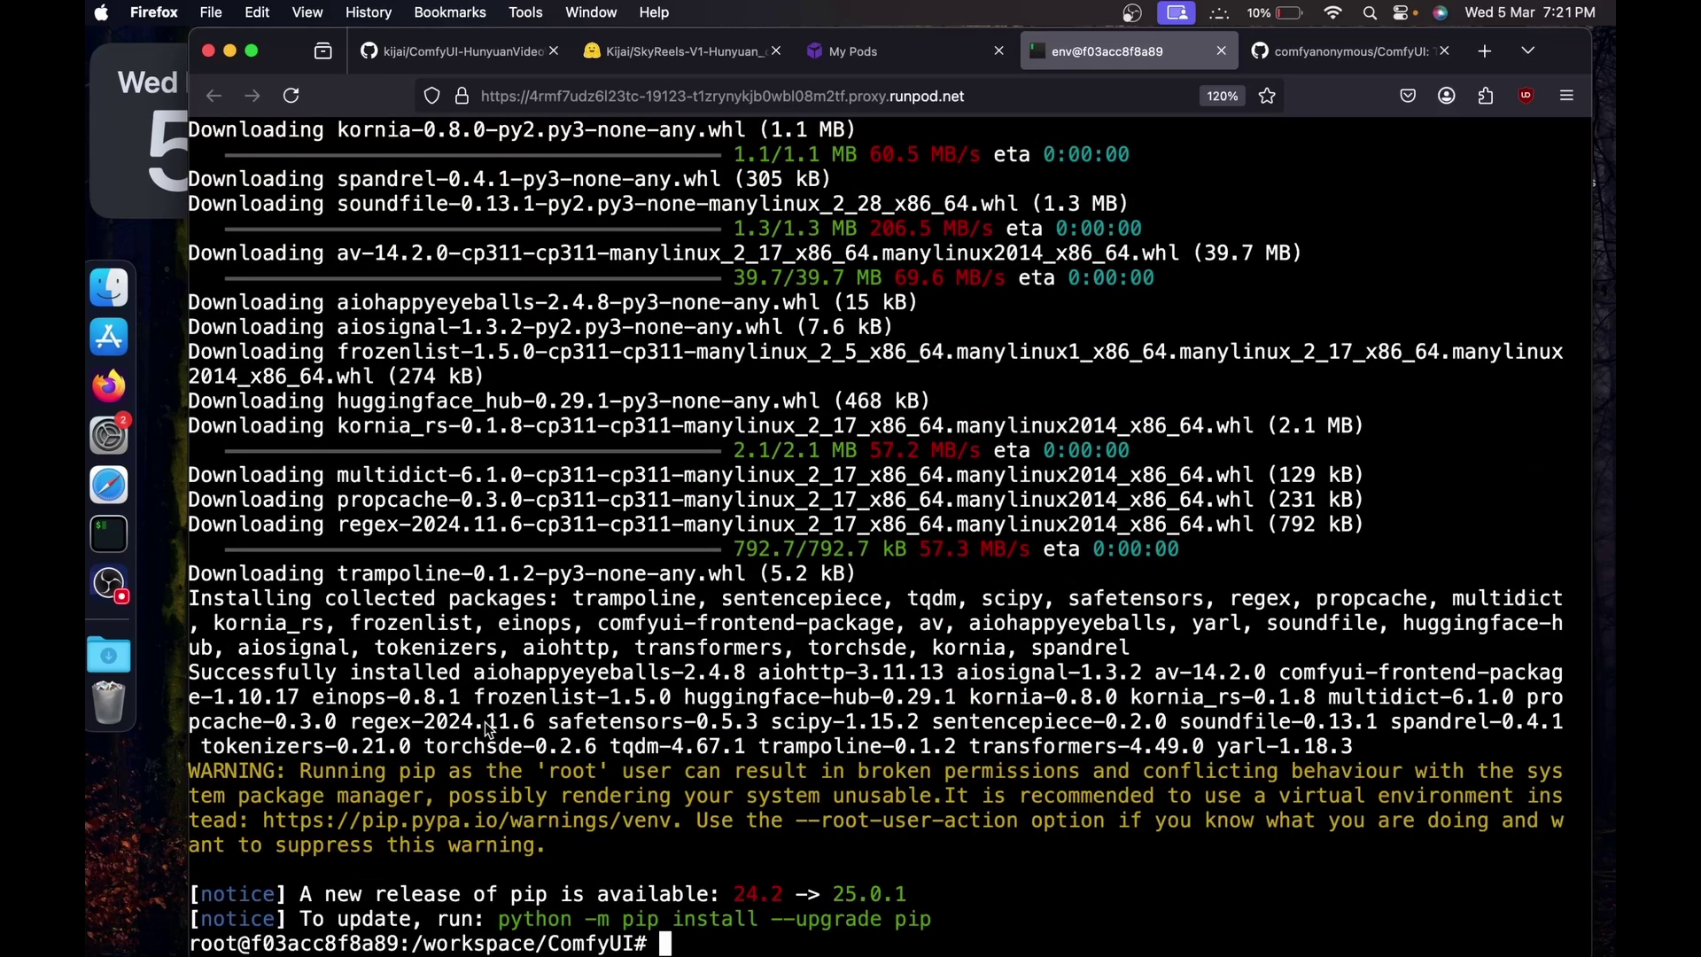
text(clear)
key(Return)
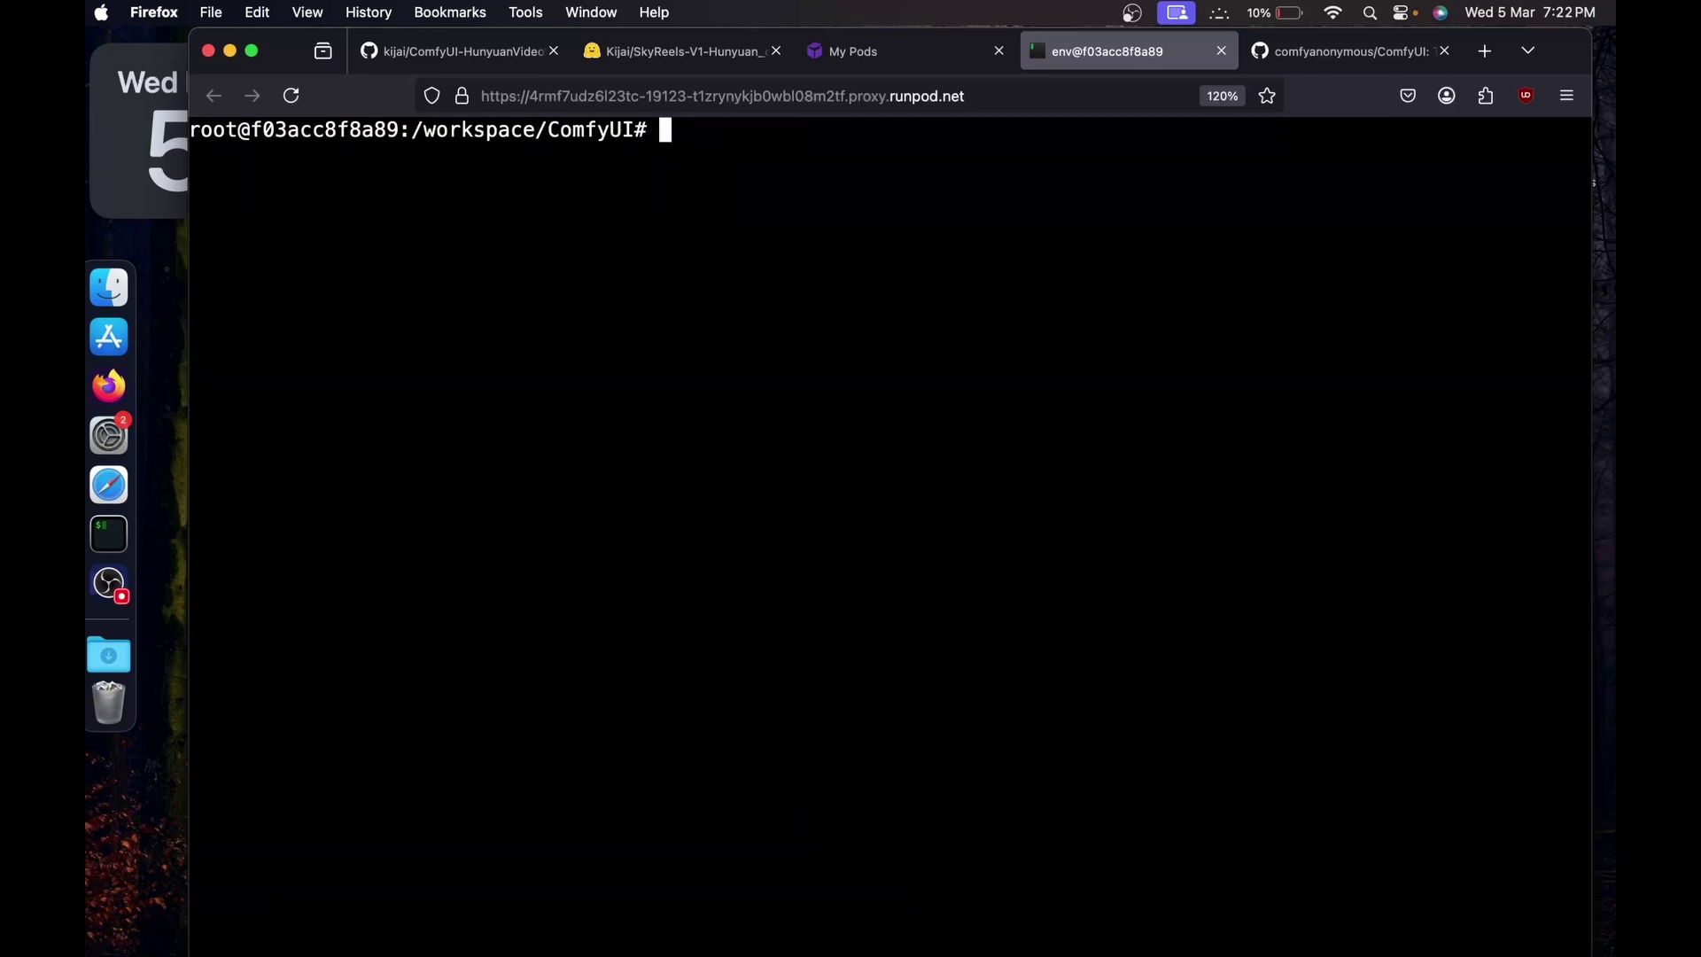
Move into ComfyUI's custom_nodes folder.
text(cd cust)
key(Tab)
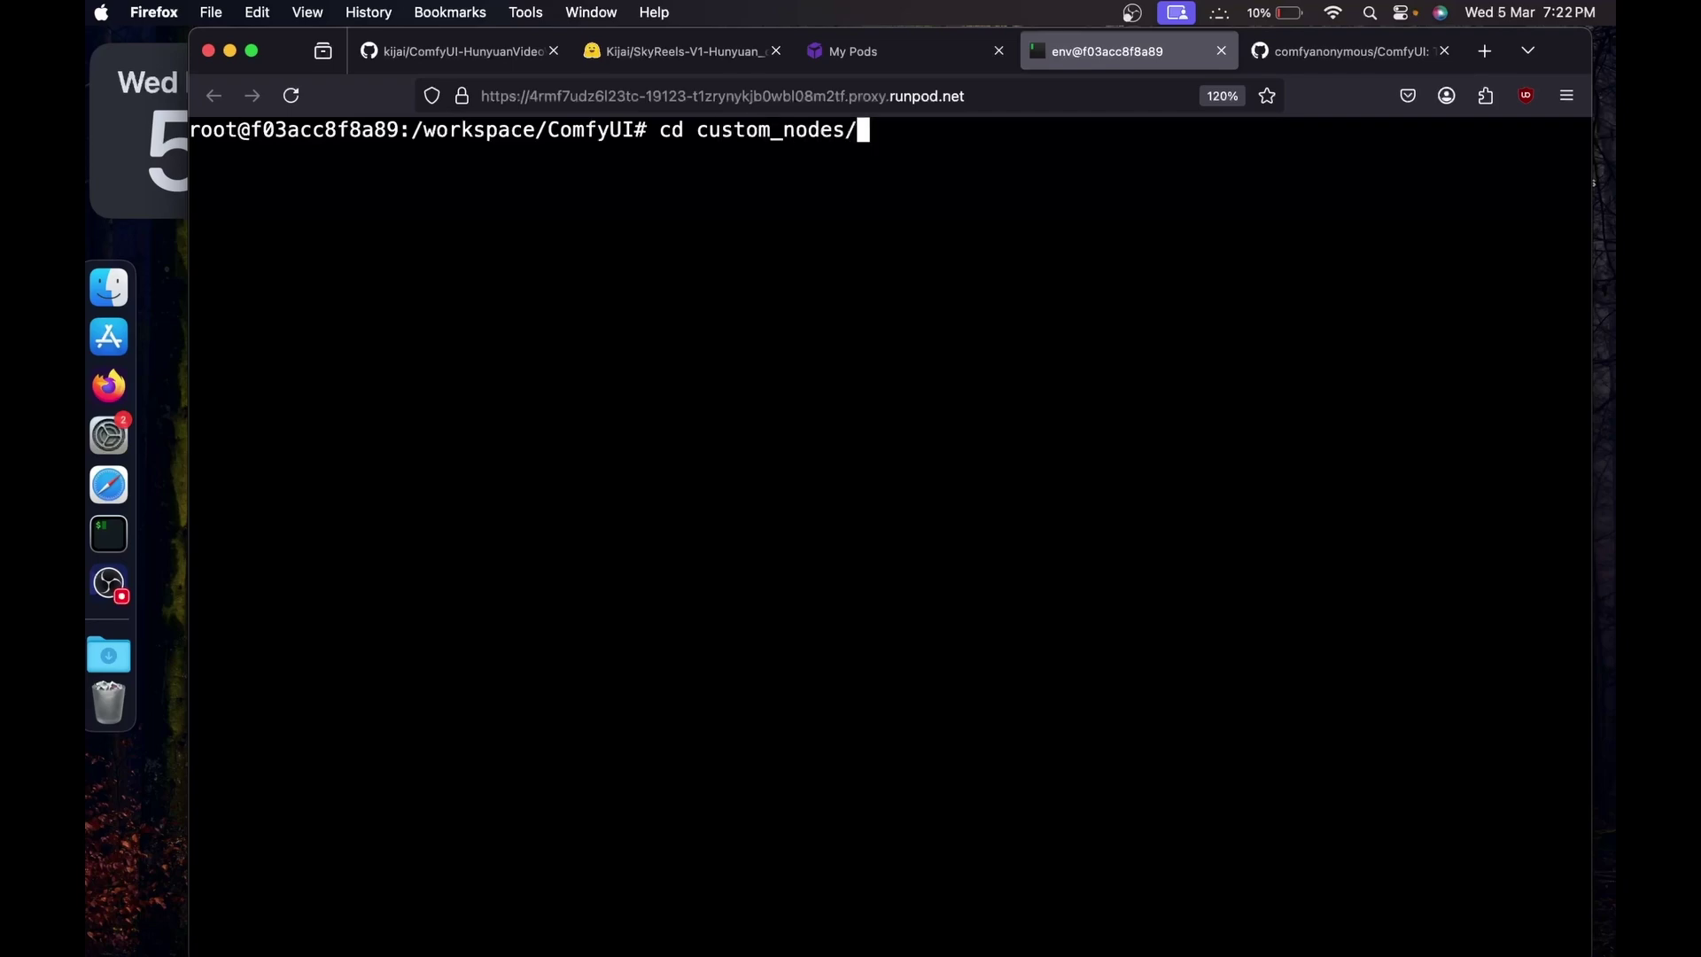
key(Return)
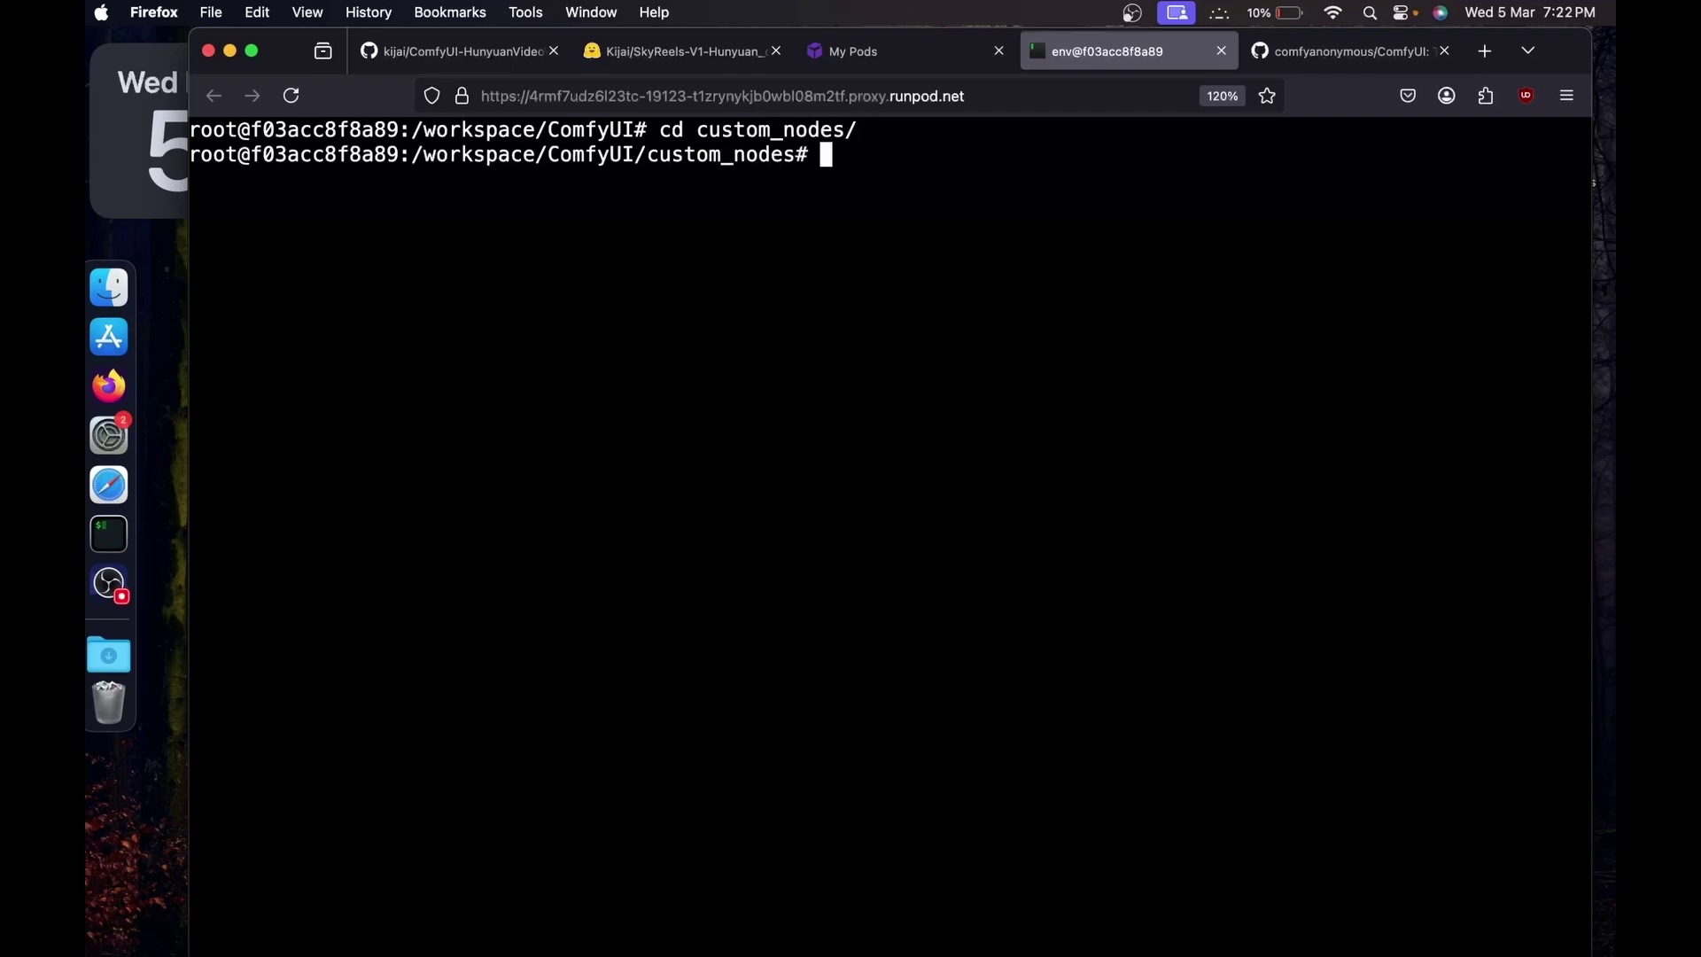
Copy the ComfyUI-Manager repository's HTTPS clone URL and return to the terminal.
click(1276, 53)
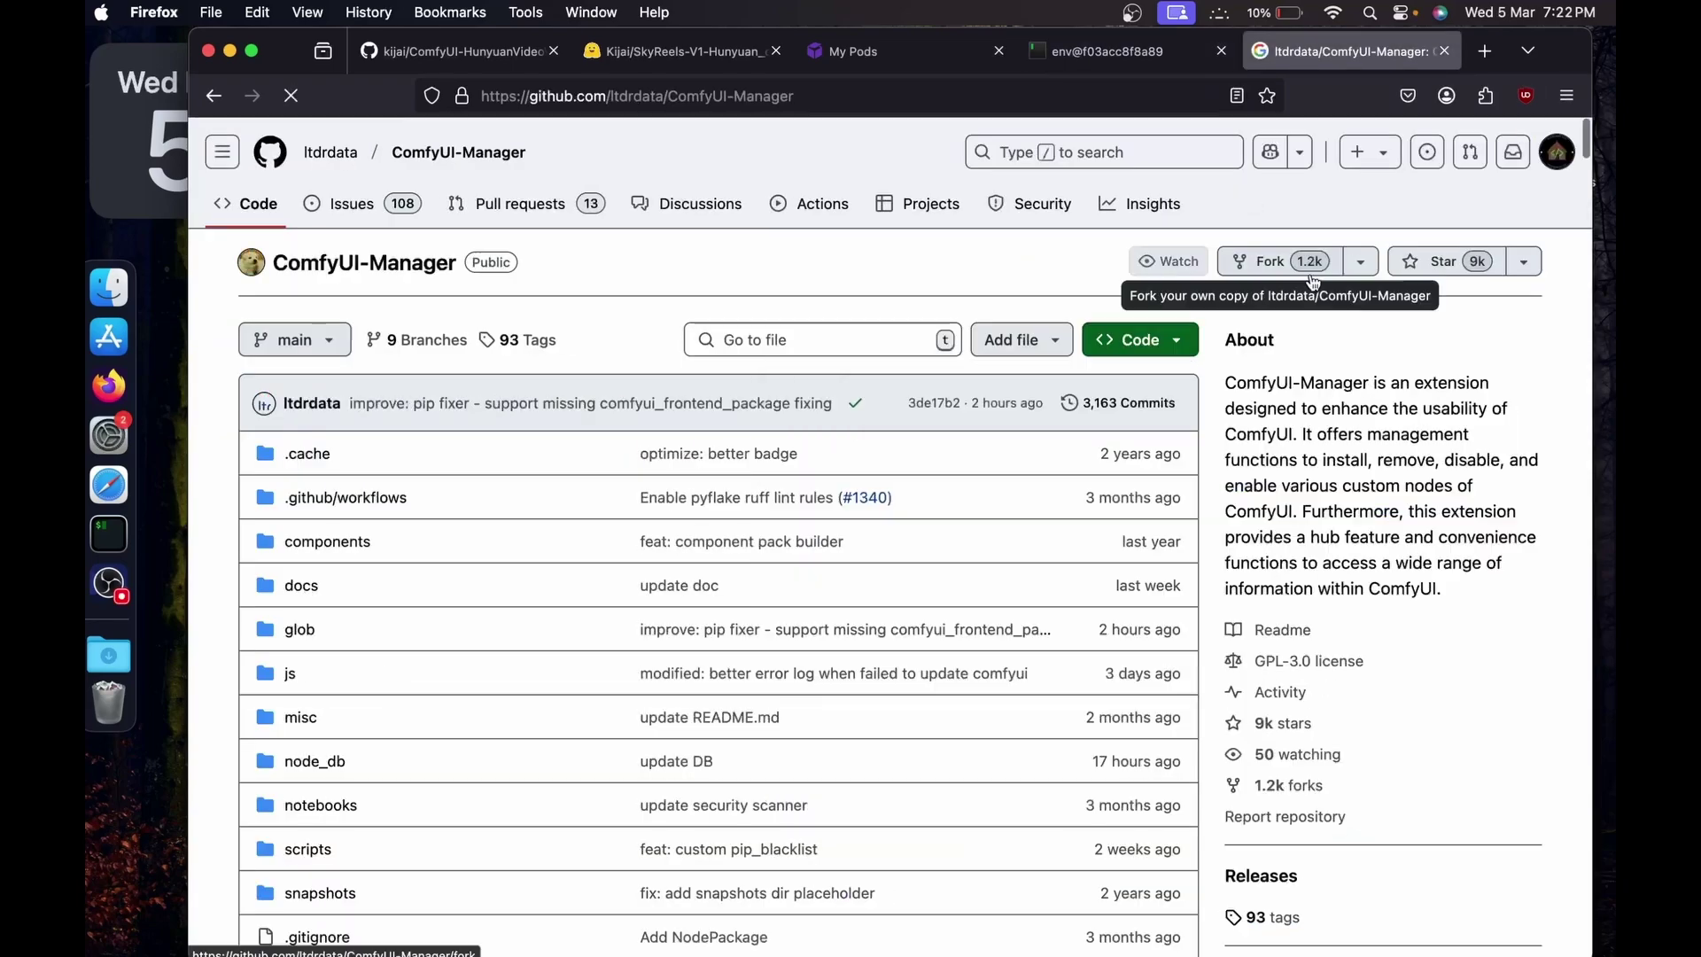
click(1144, 344)
click(1165, 529)
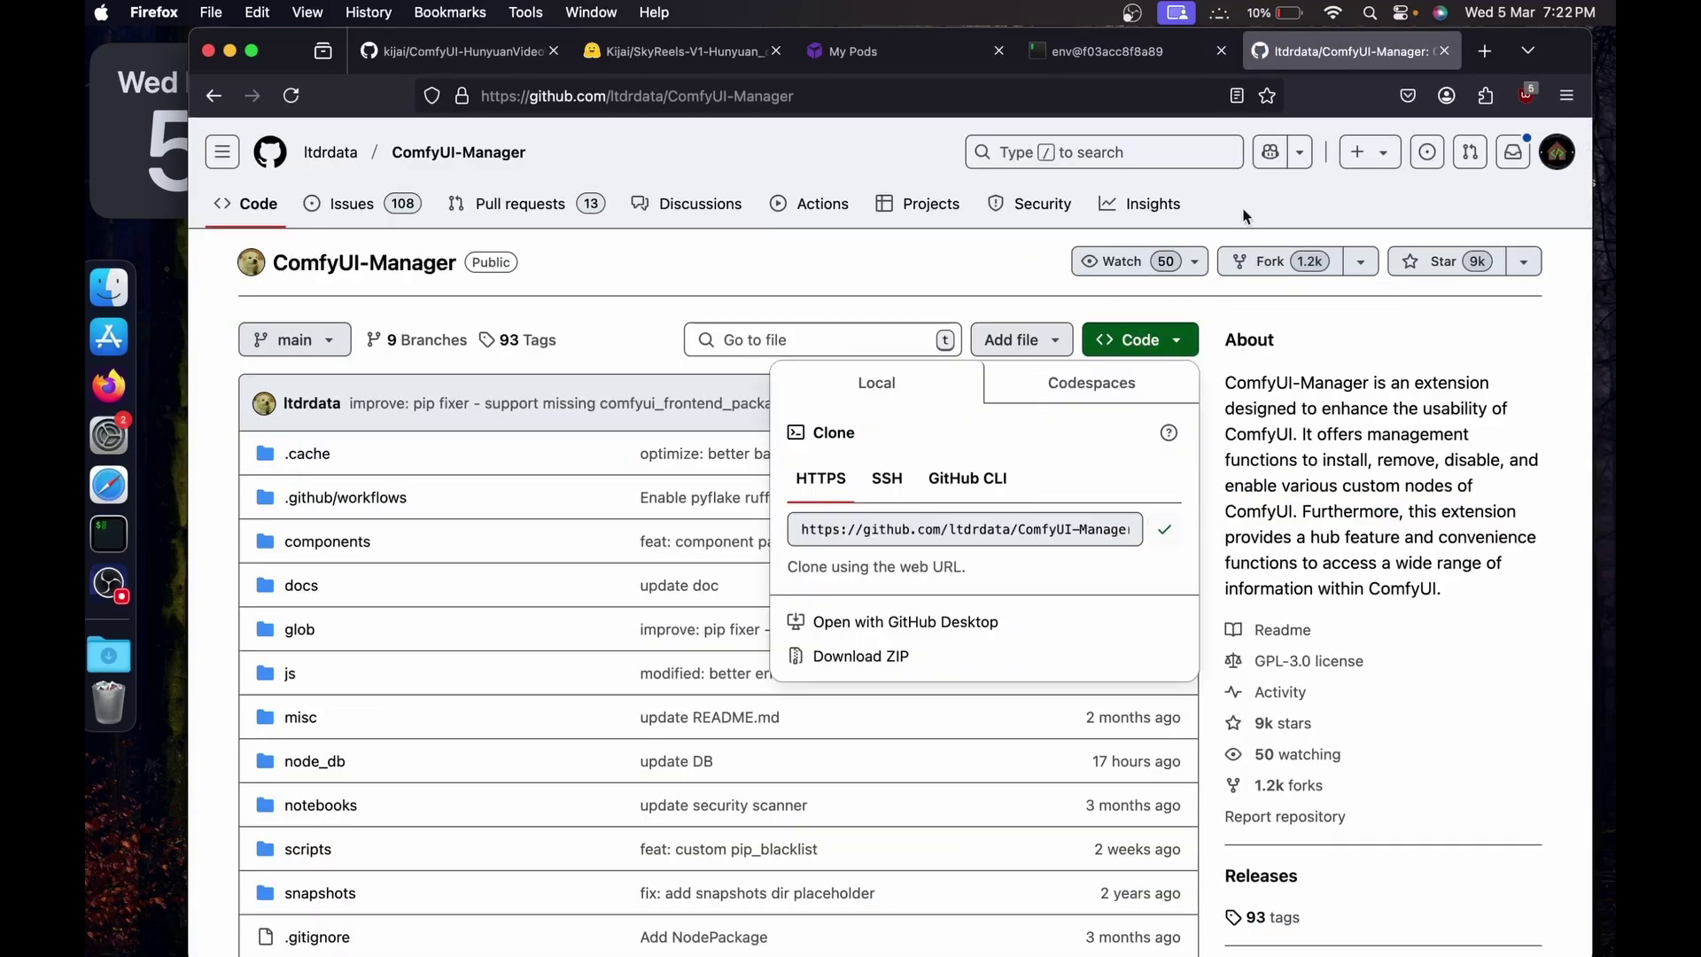
click(1149, 57)
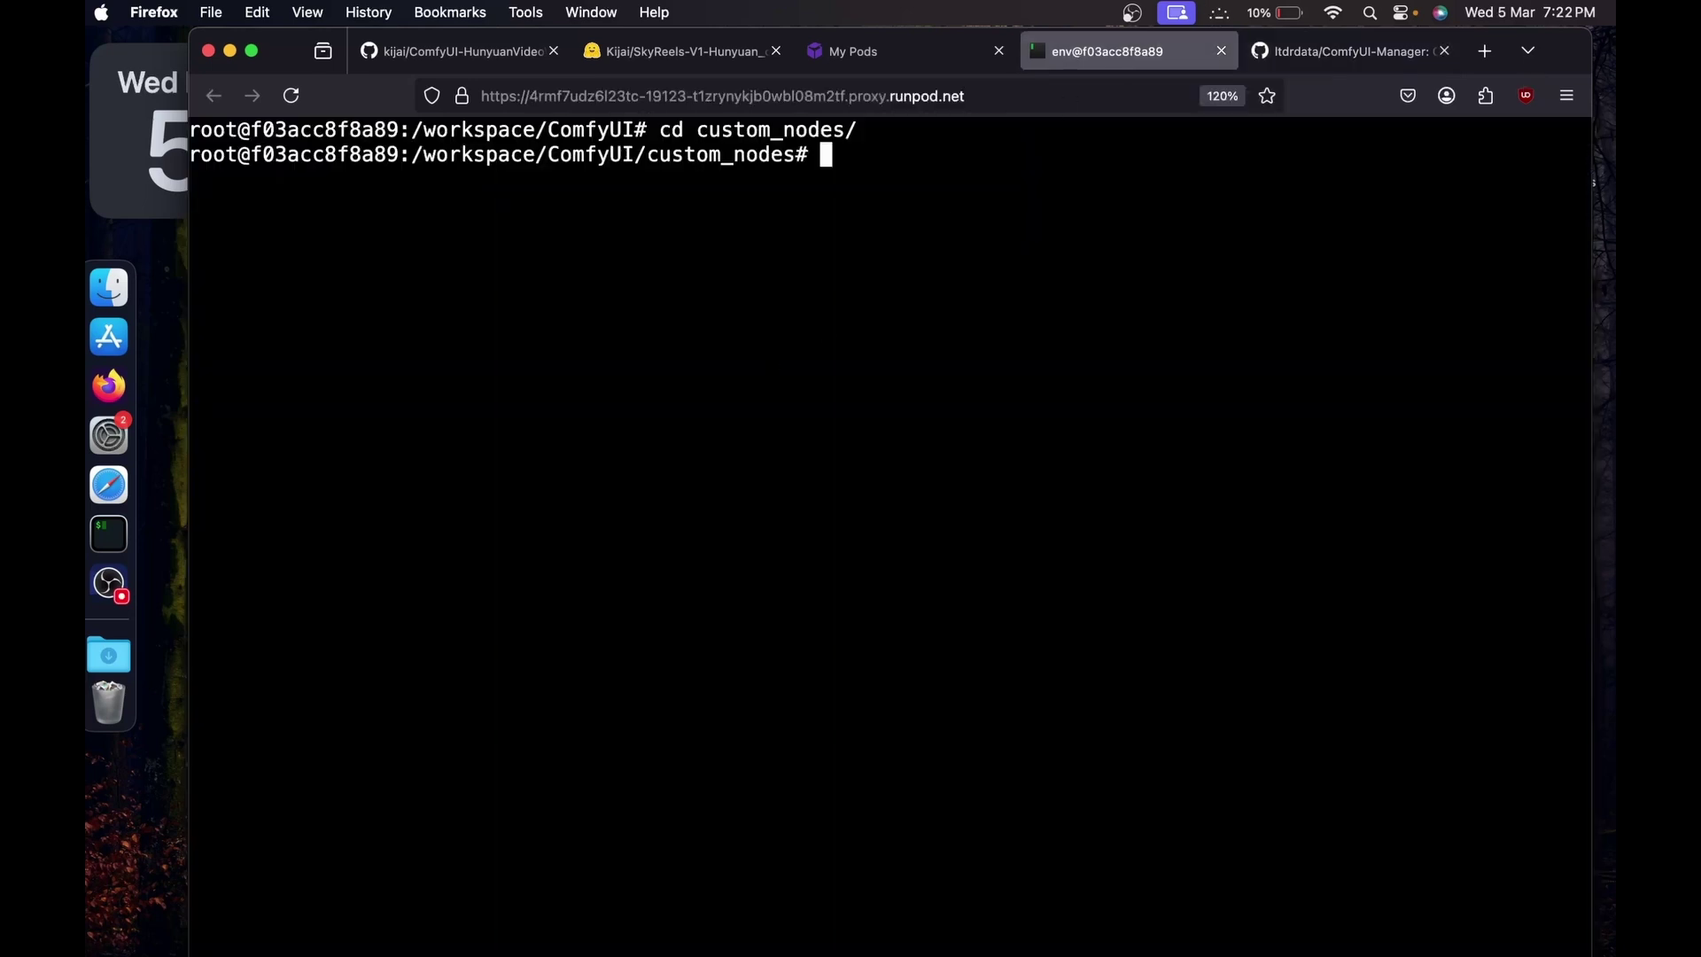
Git clone ComfyUI-Manager into custom_nodes using the copied URL.
text(git clone)
key(super+v)
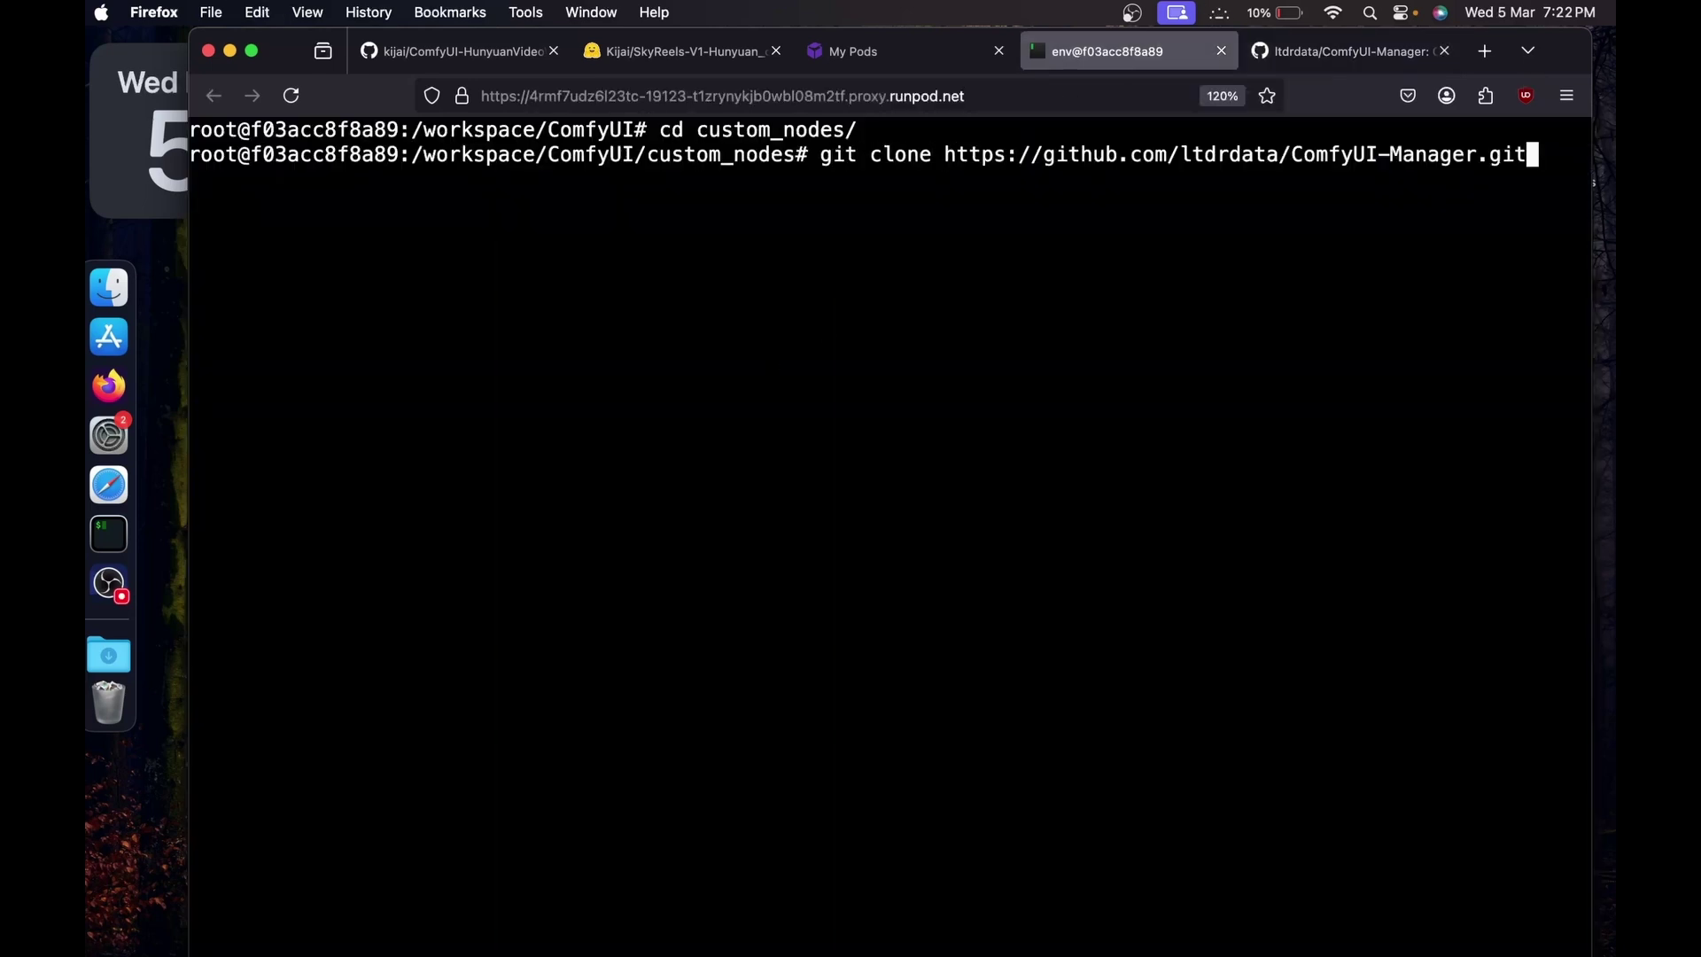
key(Return)
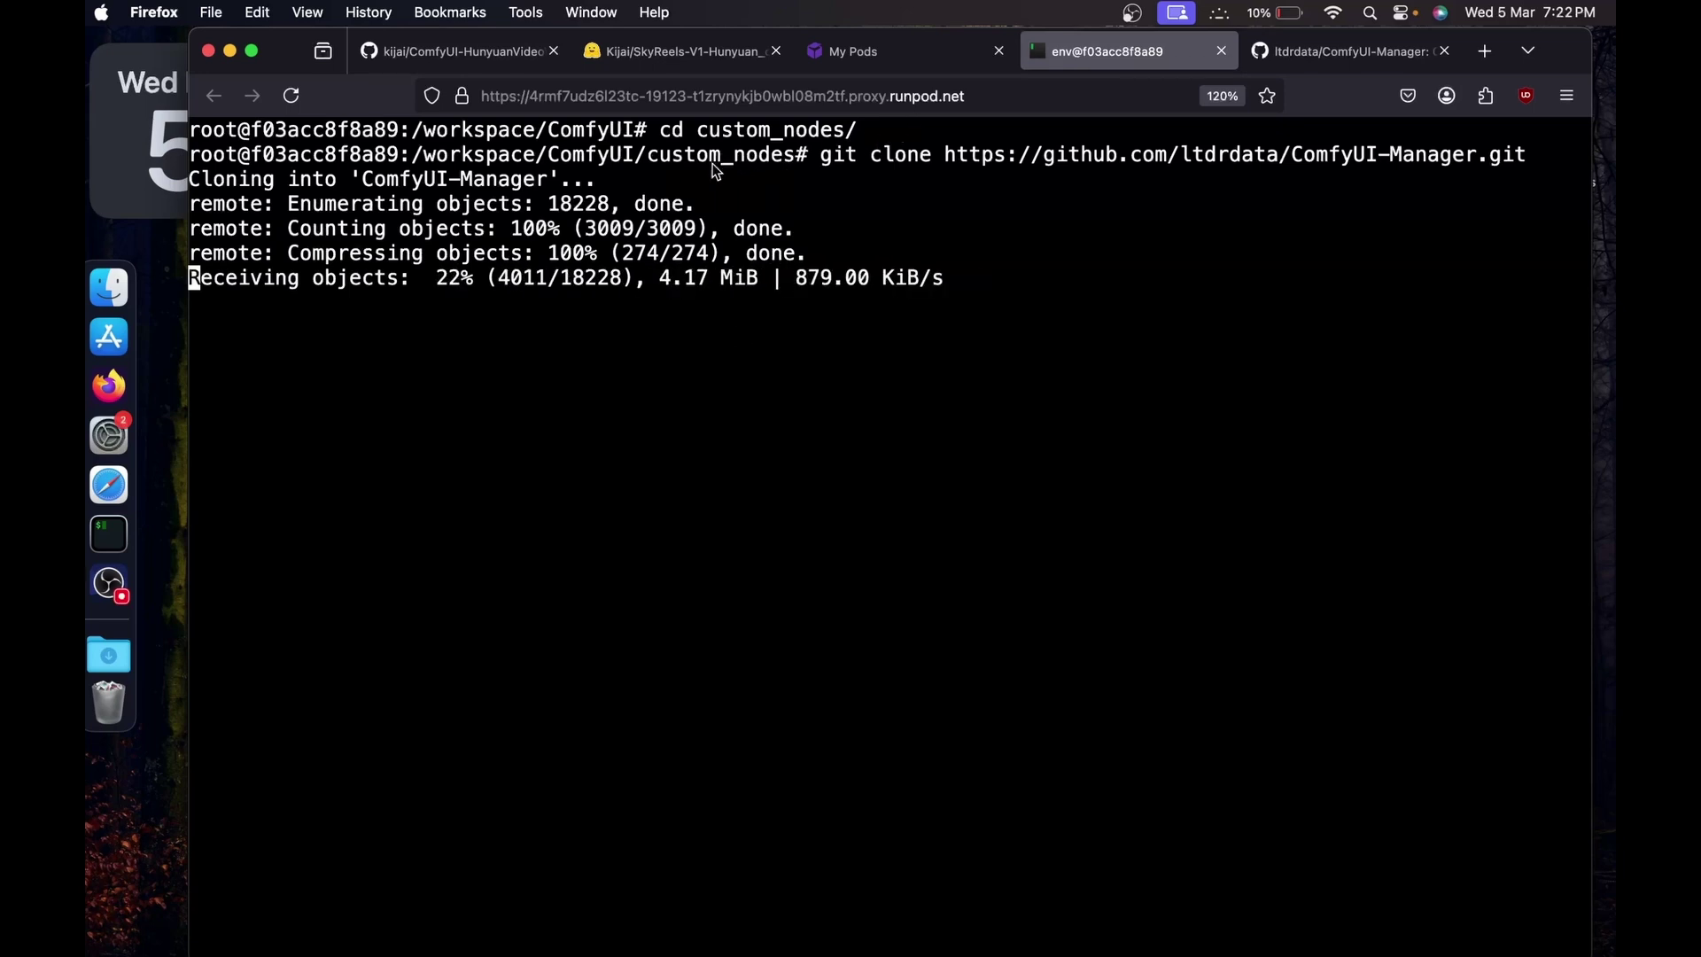
drag(817, 158, 1299, 159)
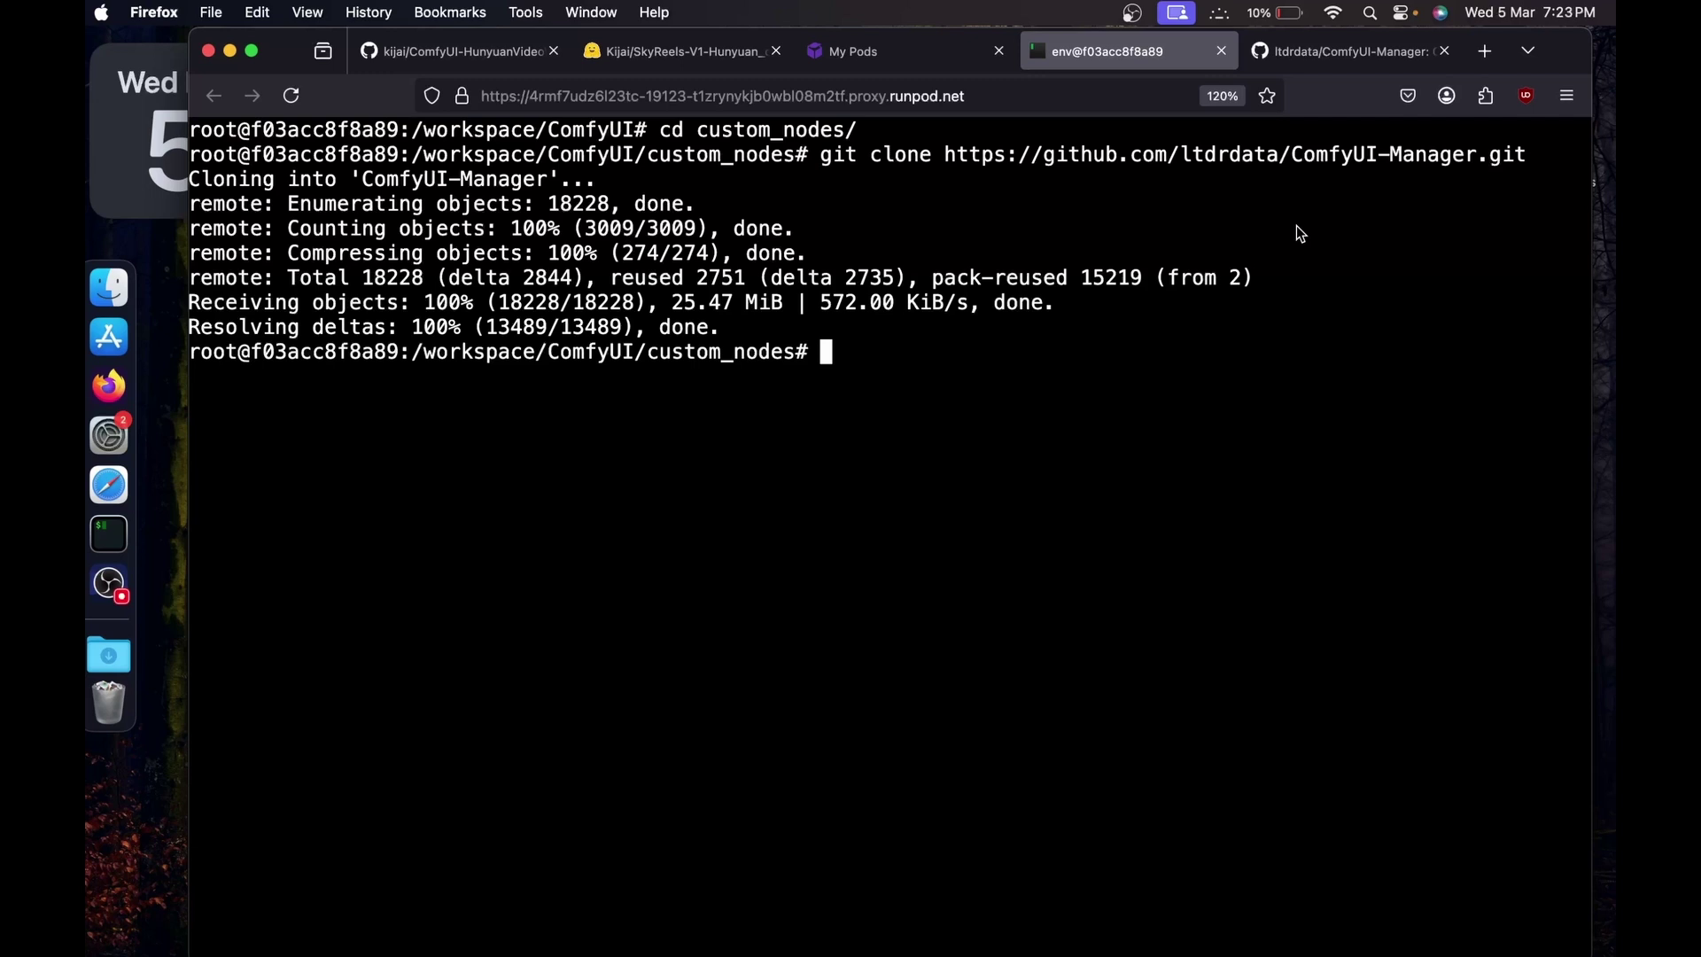
Clear the screen, go up to /workspace/ComfyUI with cd .., and list its contents.
text(clear)
key(Return)
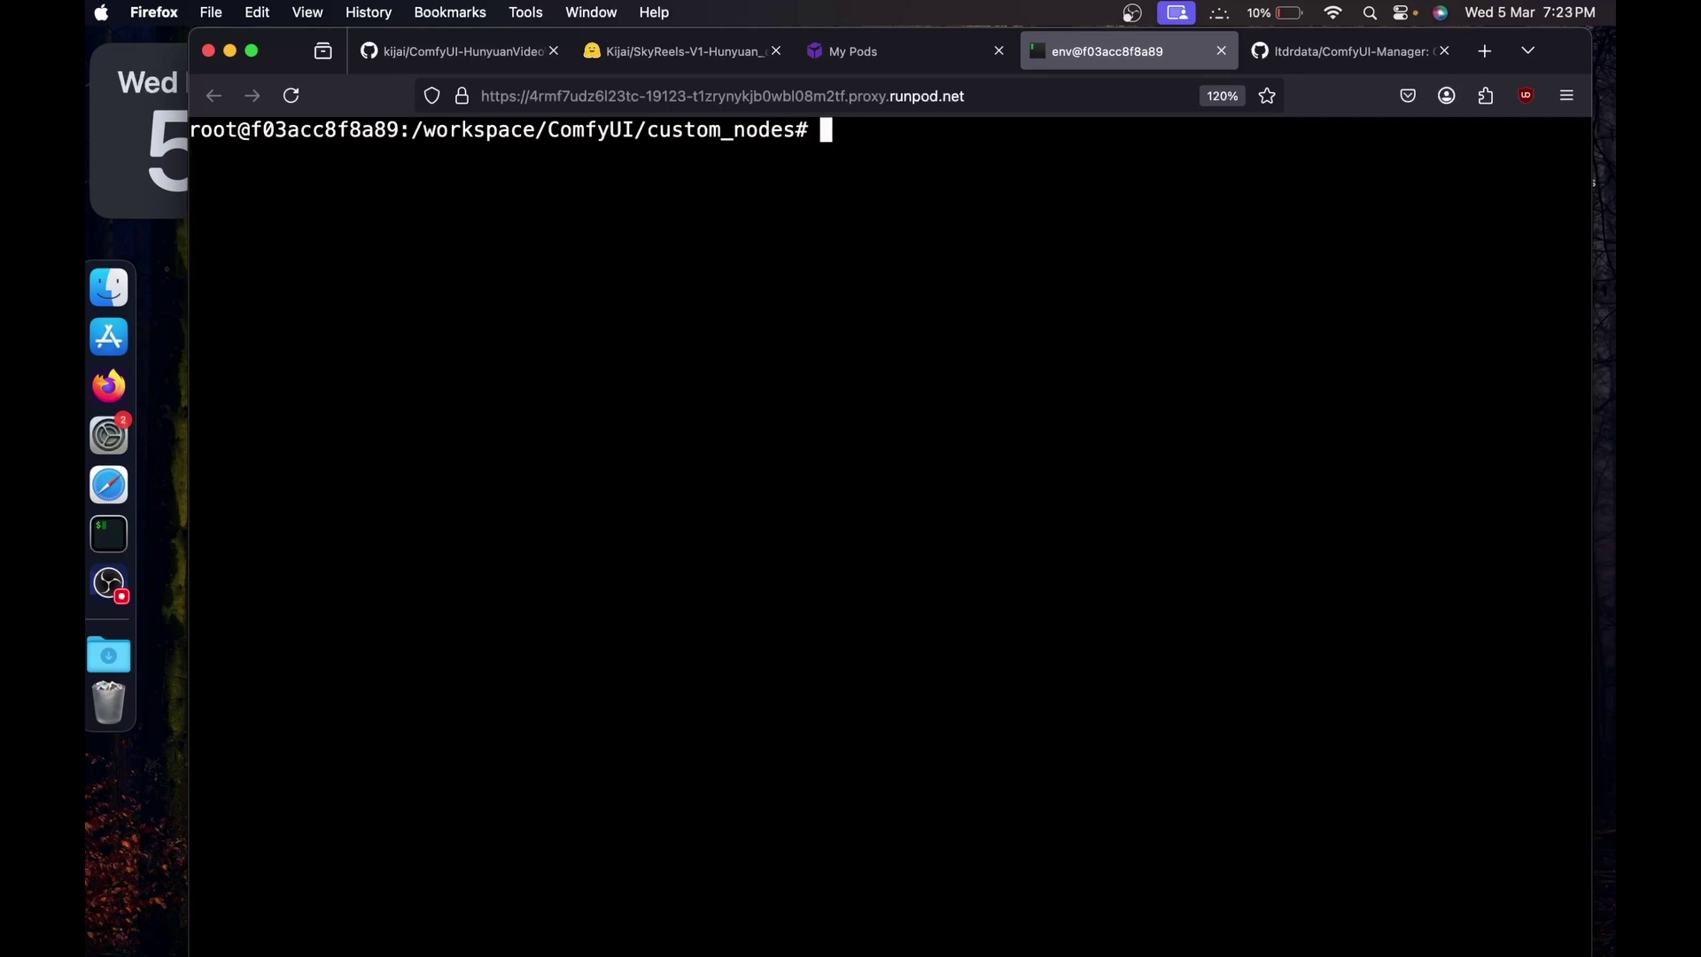
text(cd ..)
double_click(608, 136)
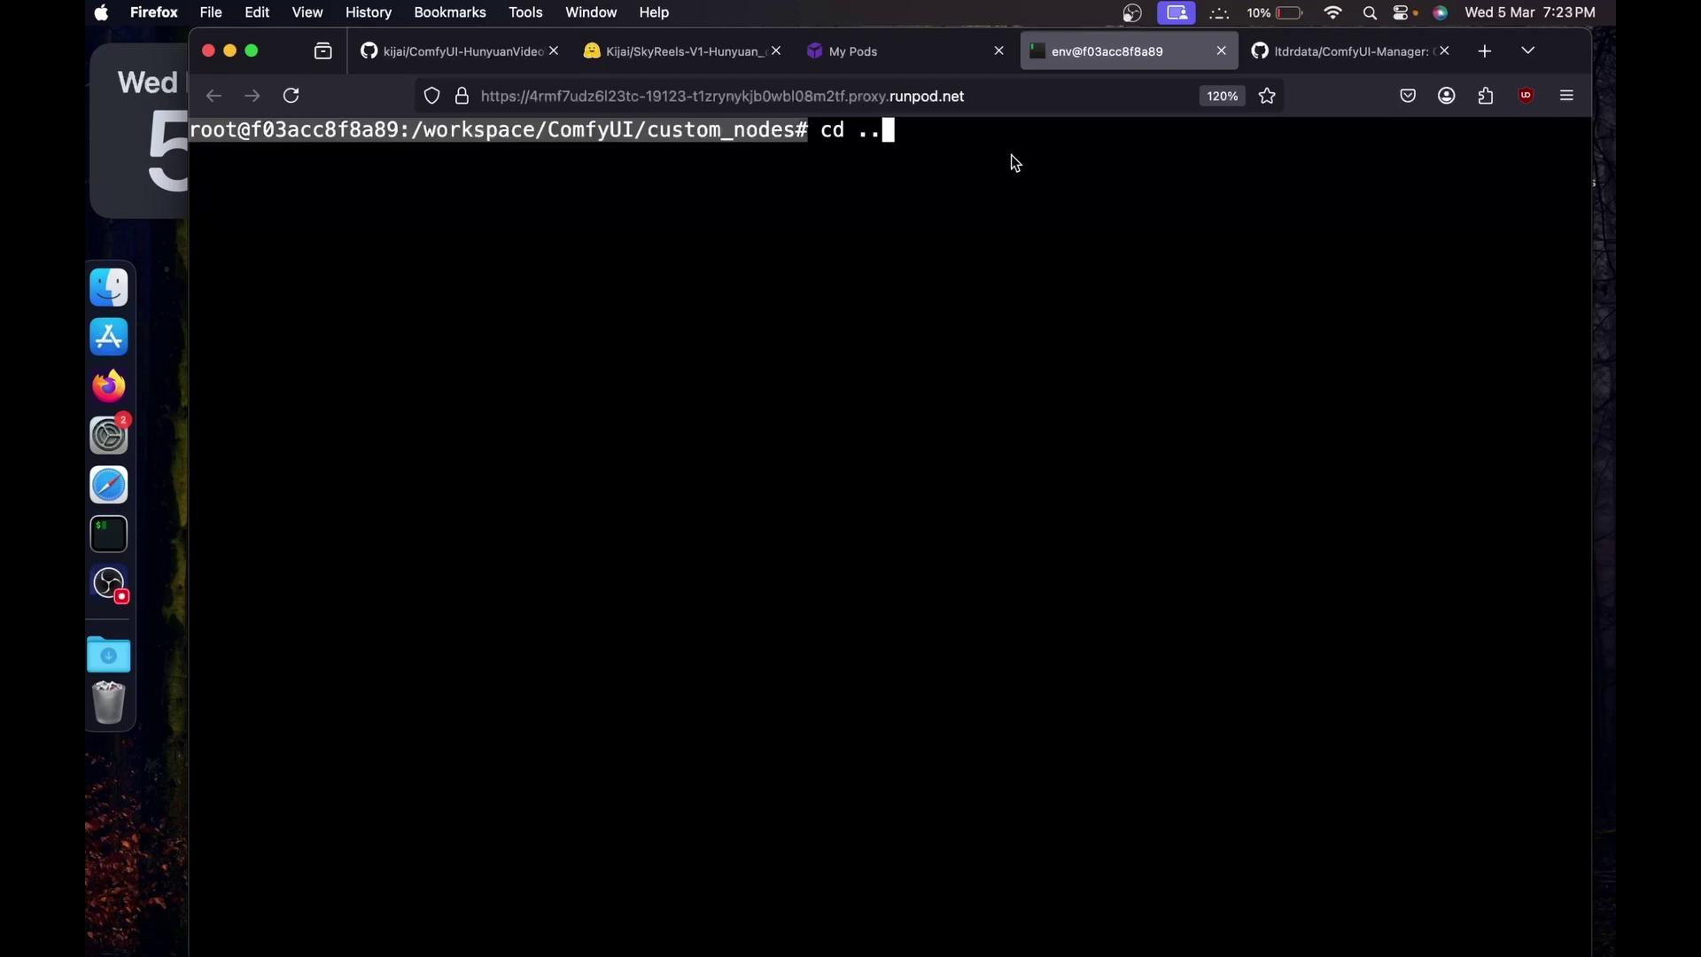
key(Return)
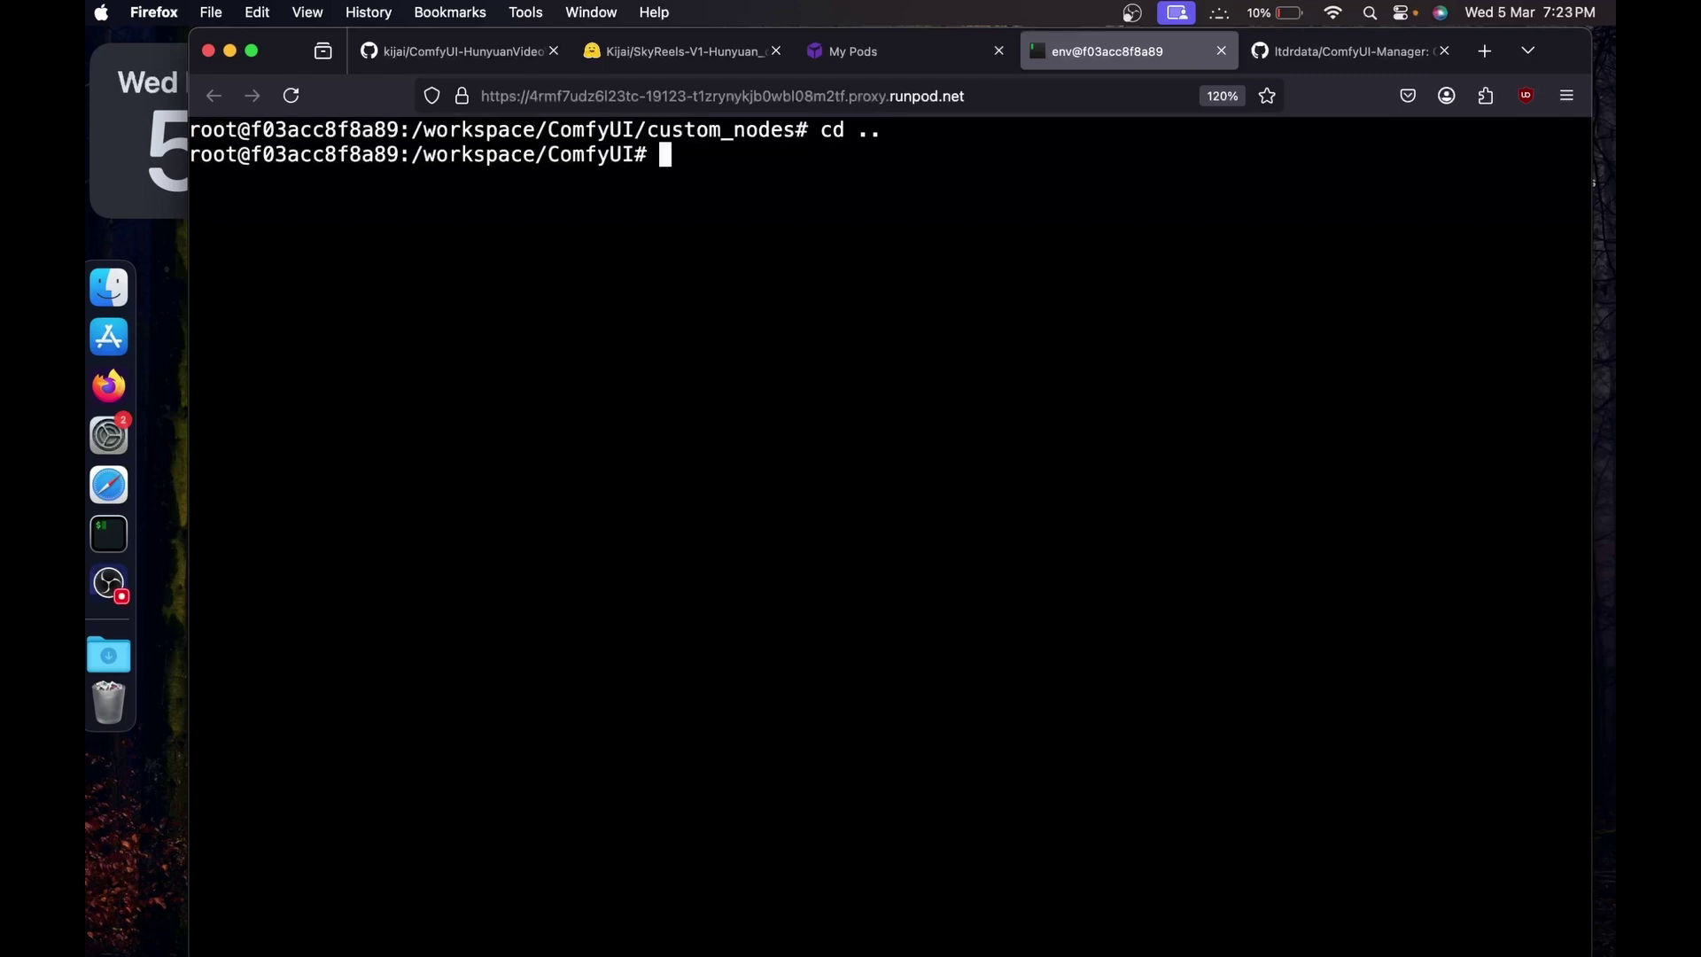
text(ls)
key(Return)
drag(263, 178, 1228, 337)
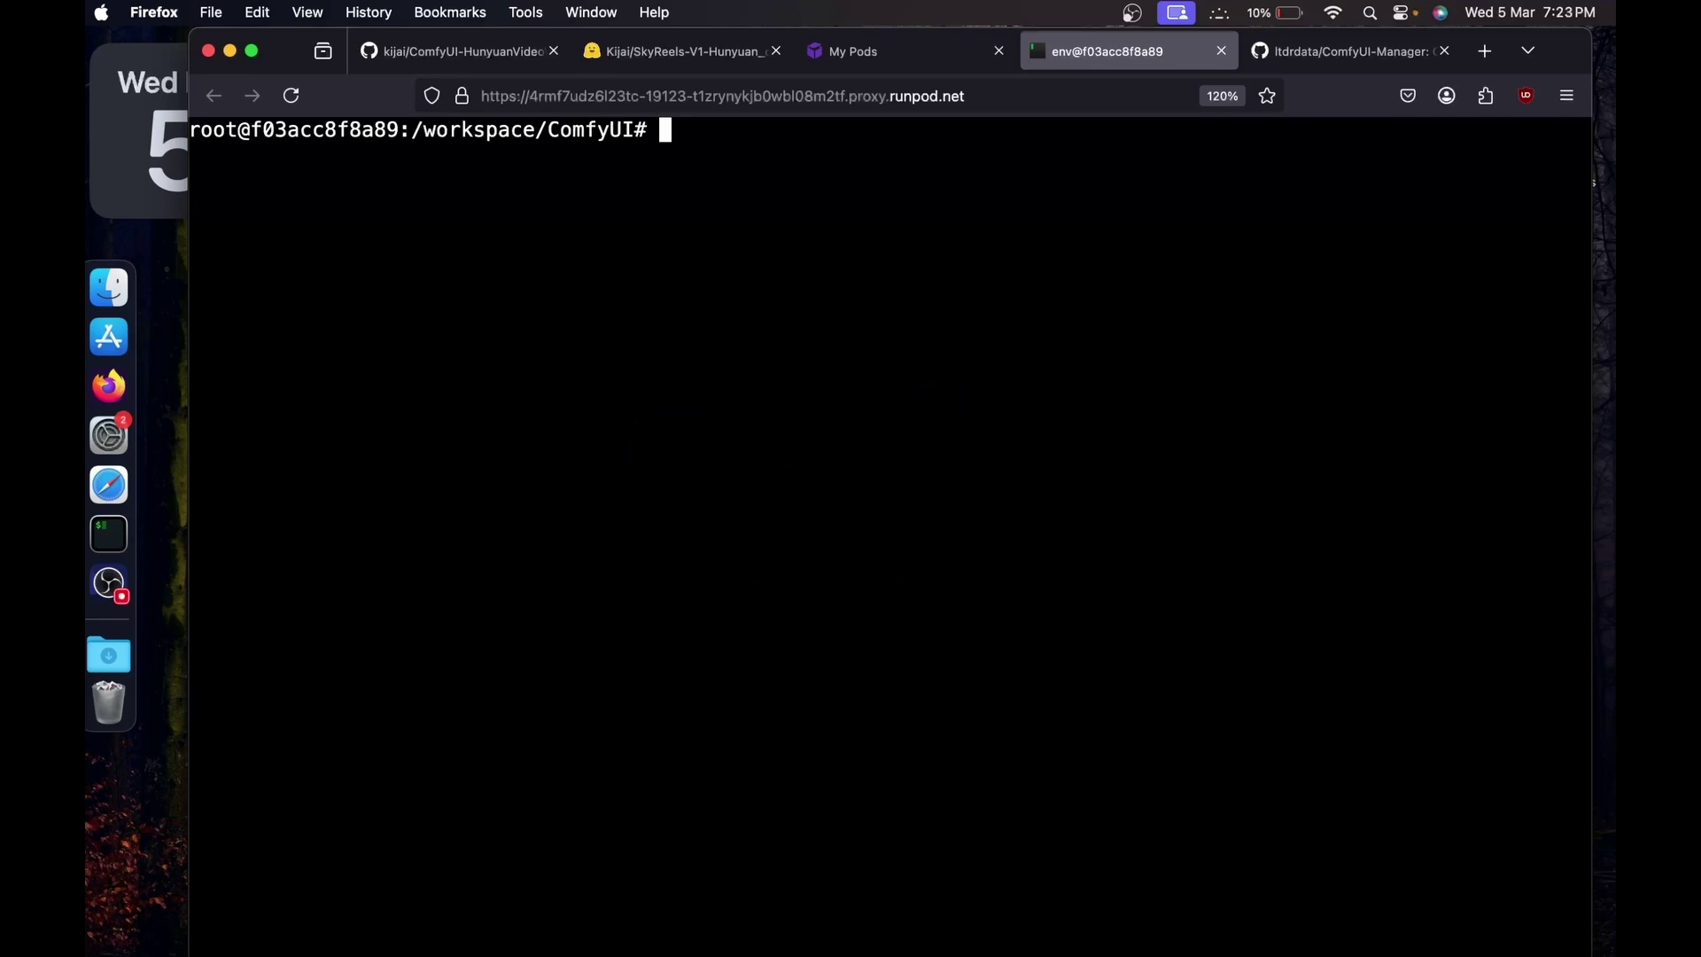
List ComfyUI/models, pointing out diffusion_models, clip and clip_vision, then return to the HunyuanVideoWrapper page.
text(cd )
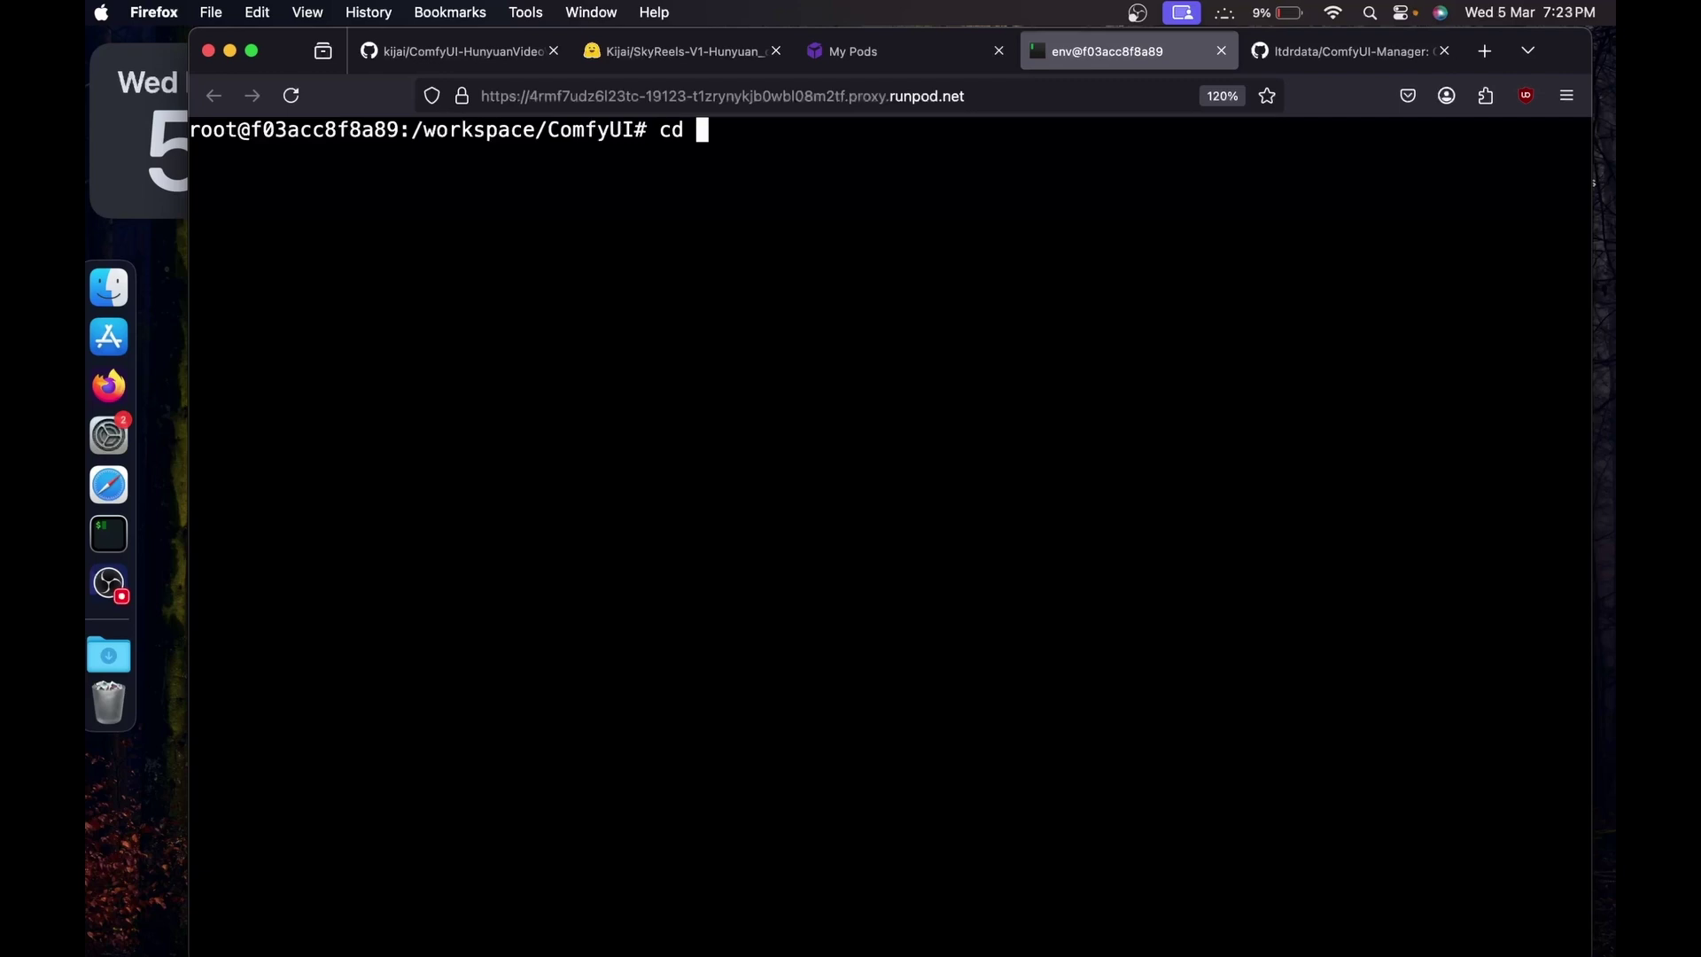
text(models/)
key(Return)
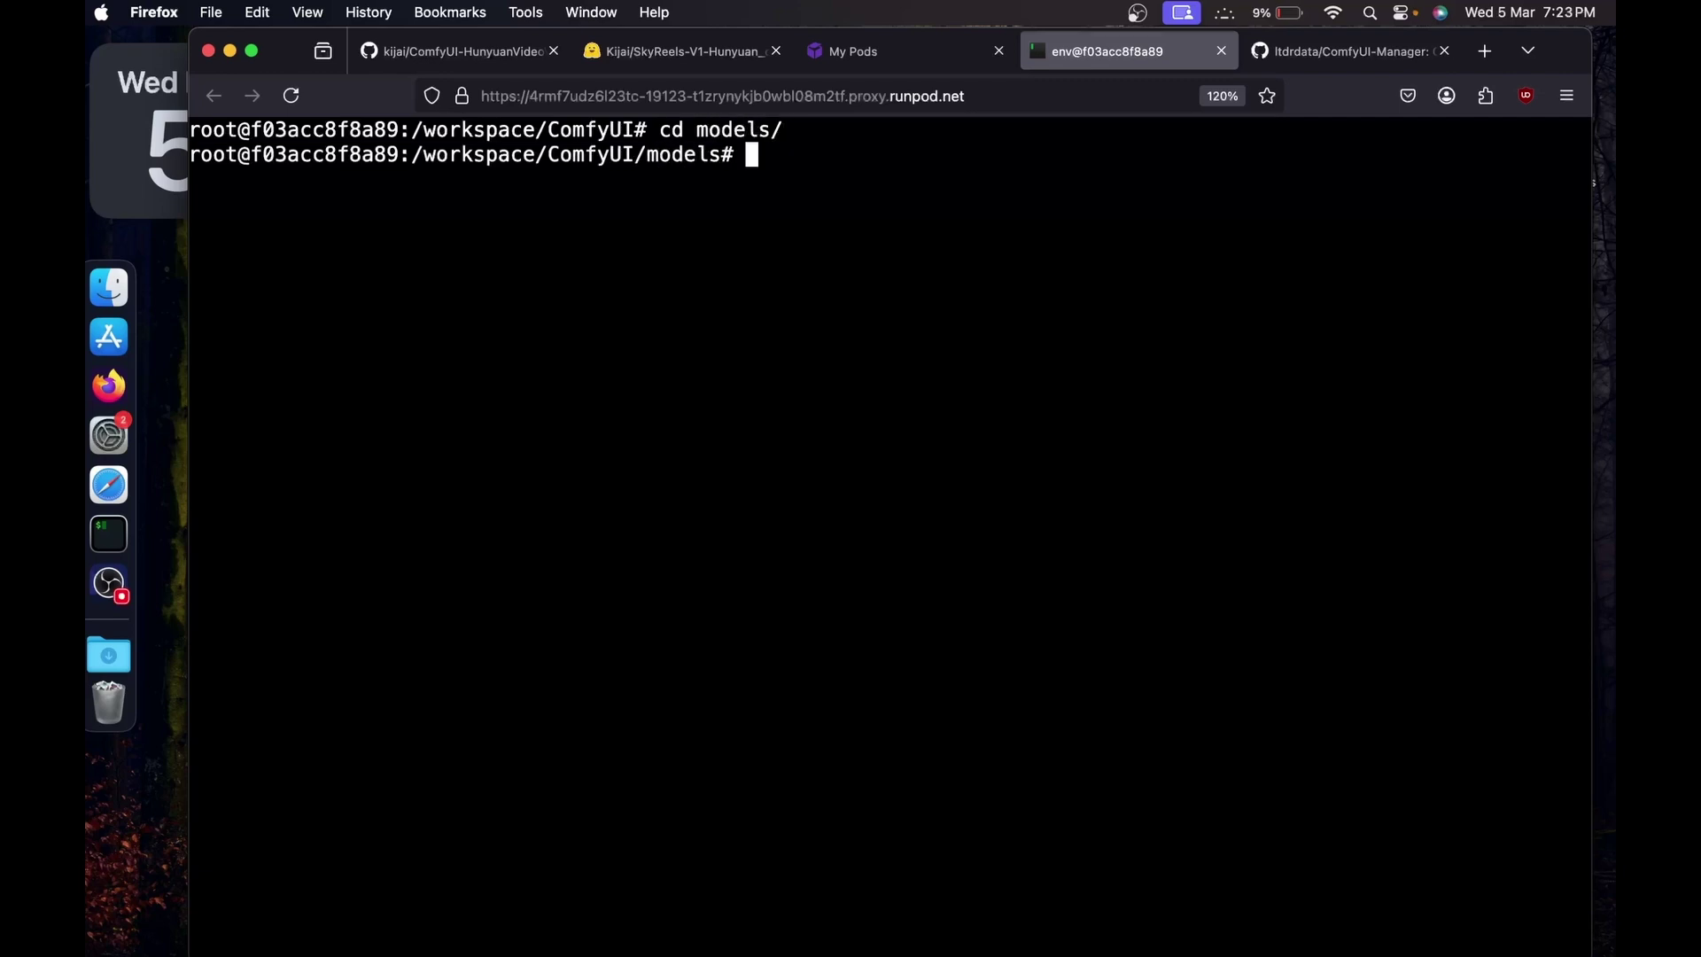
text(ls)
key(Return)
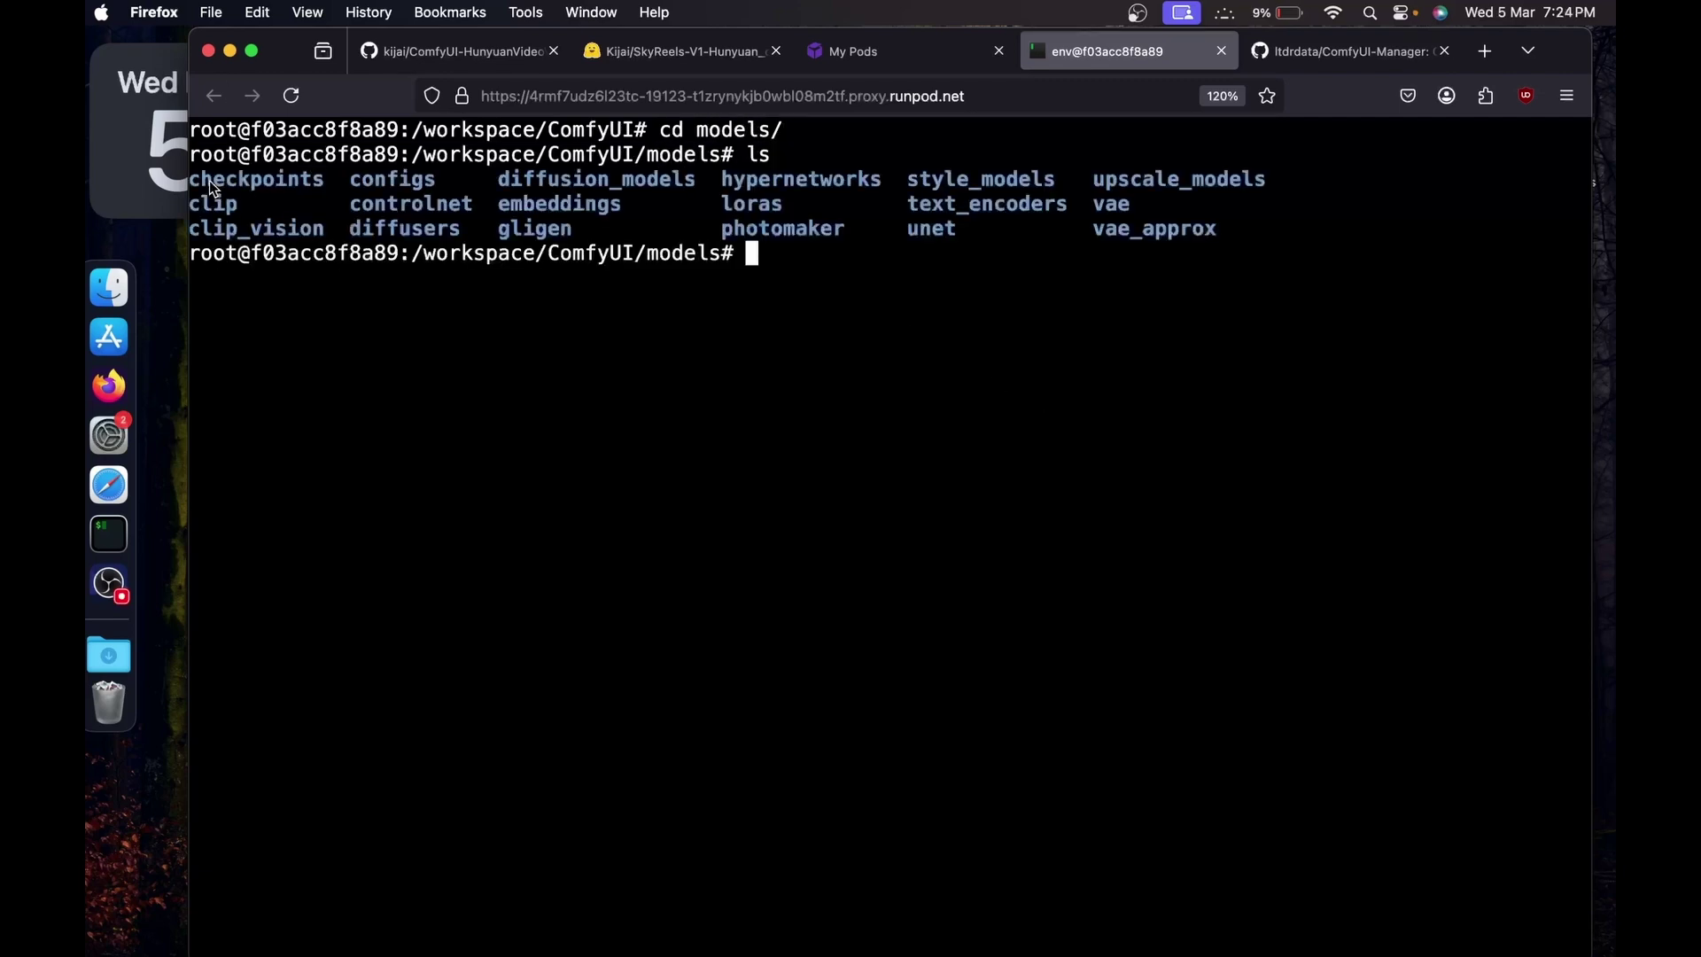
drag(209, 179, 1205, 232)
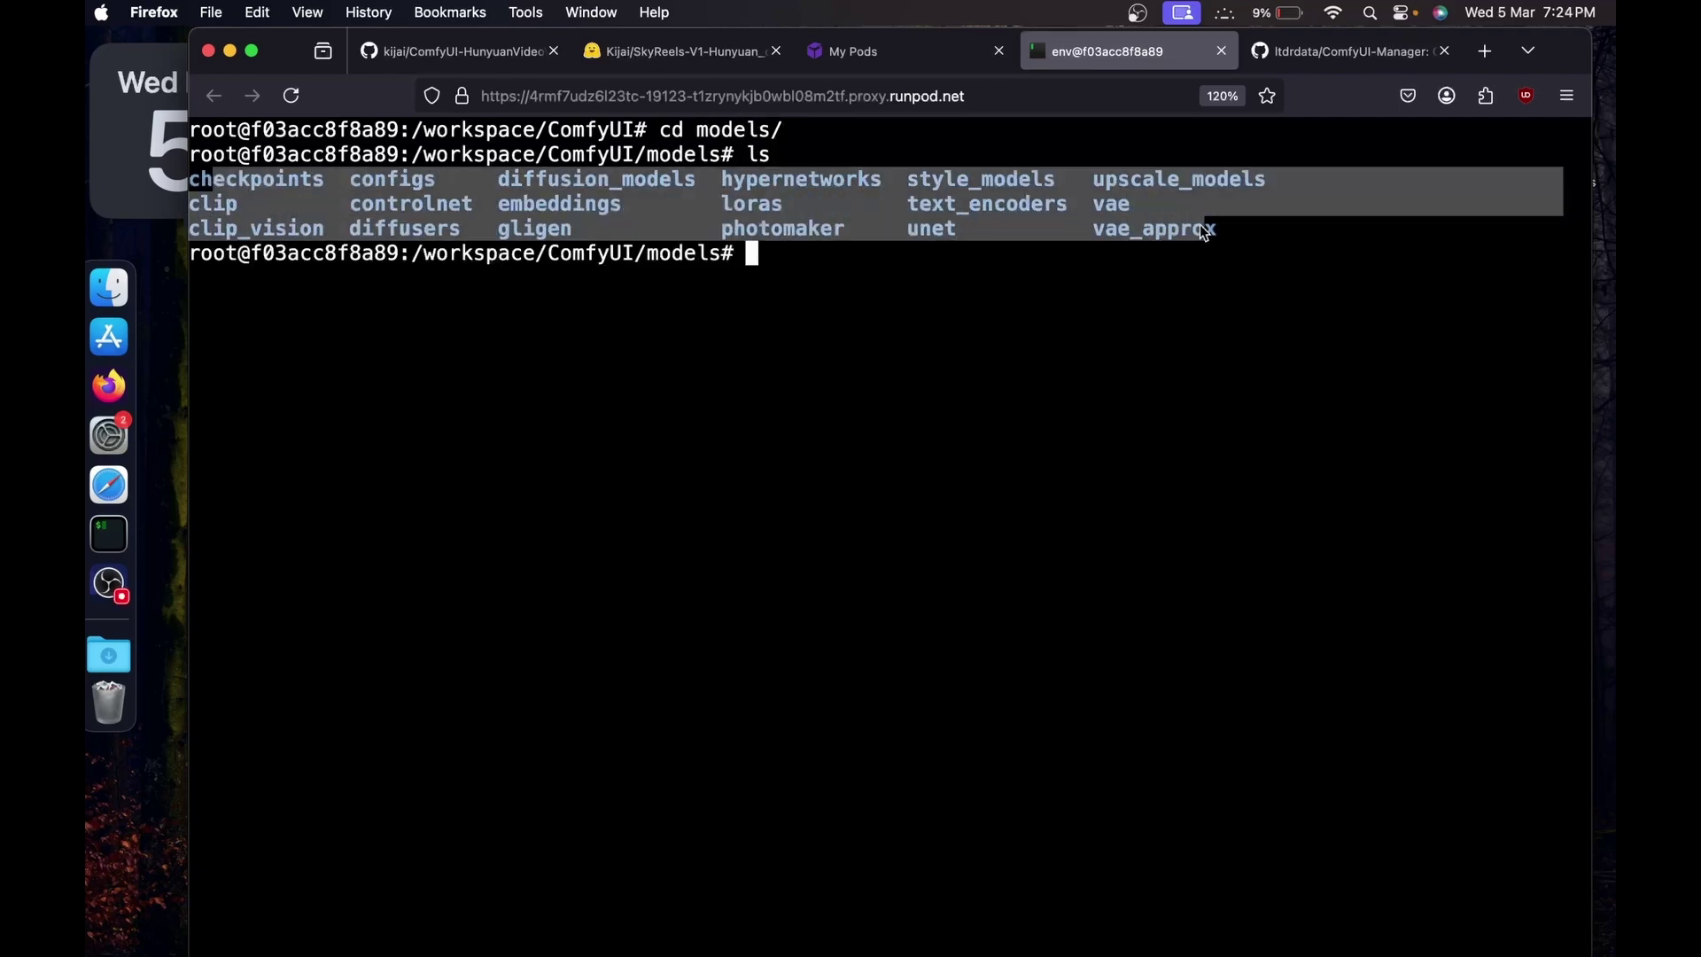
click(478, 200)
double_click(567, 181)
double_click(220, 202)
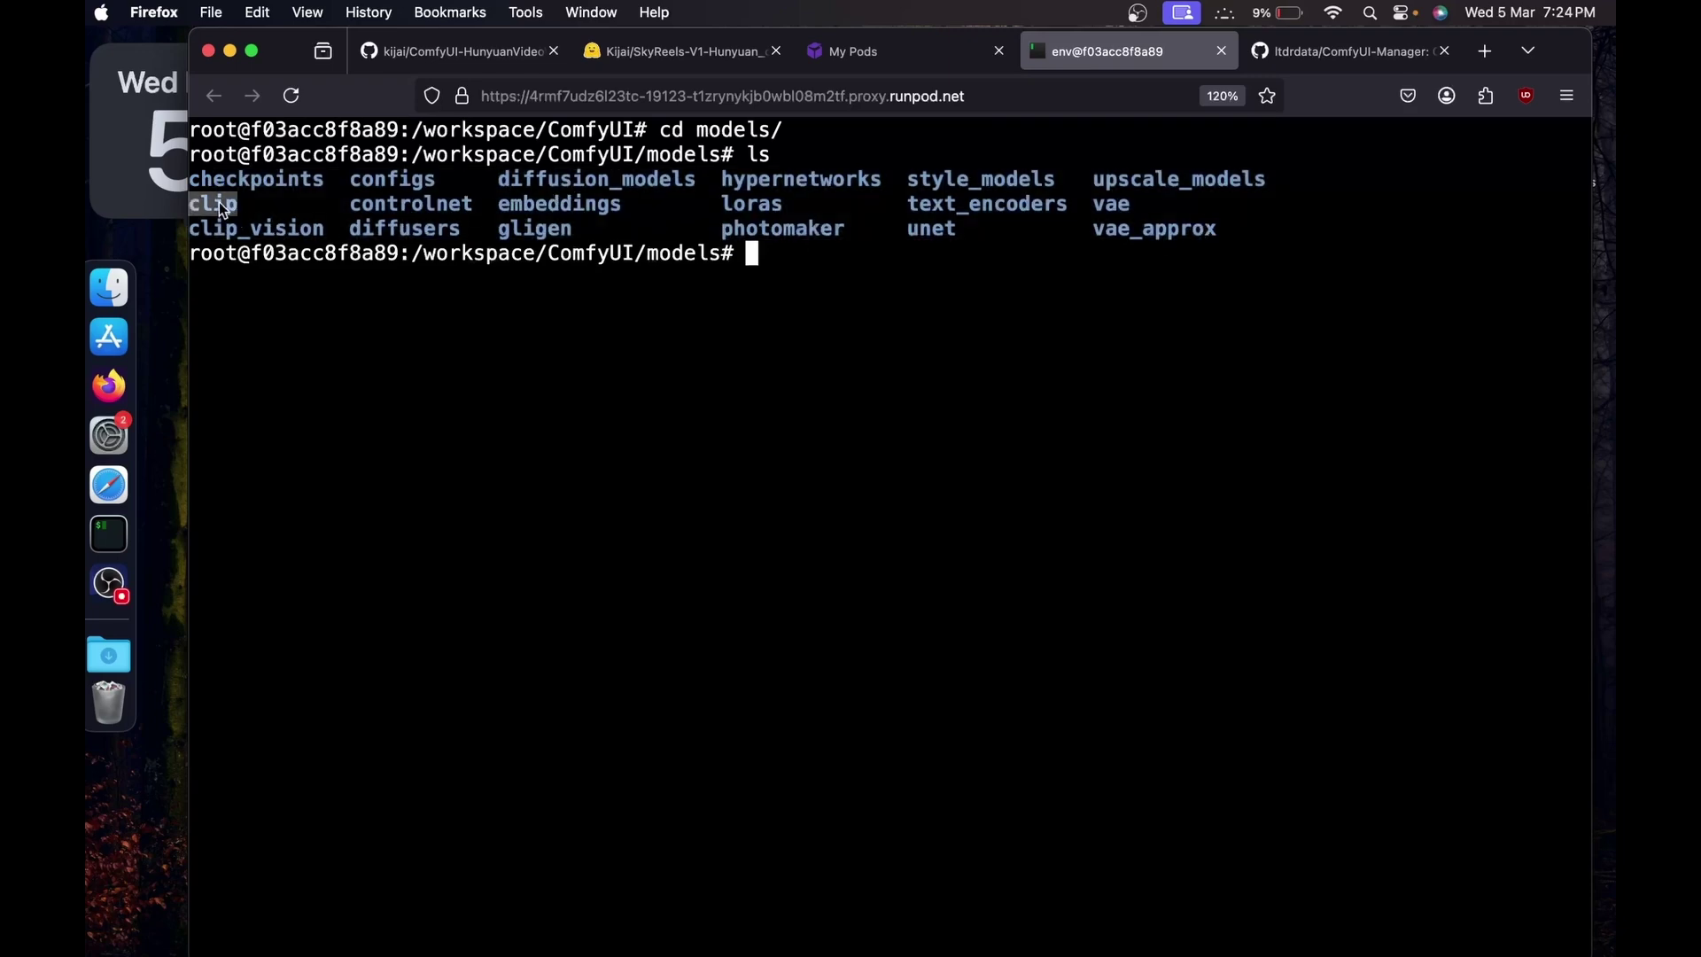
double_click(264, 225)
key(super+1)
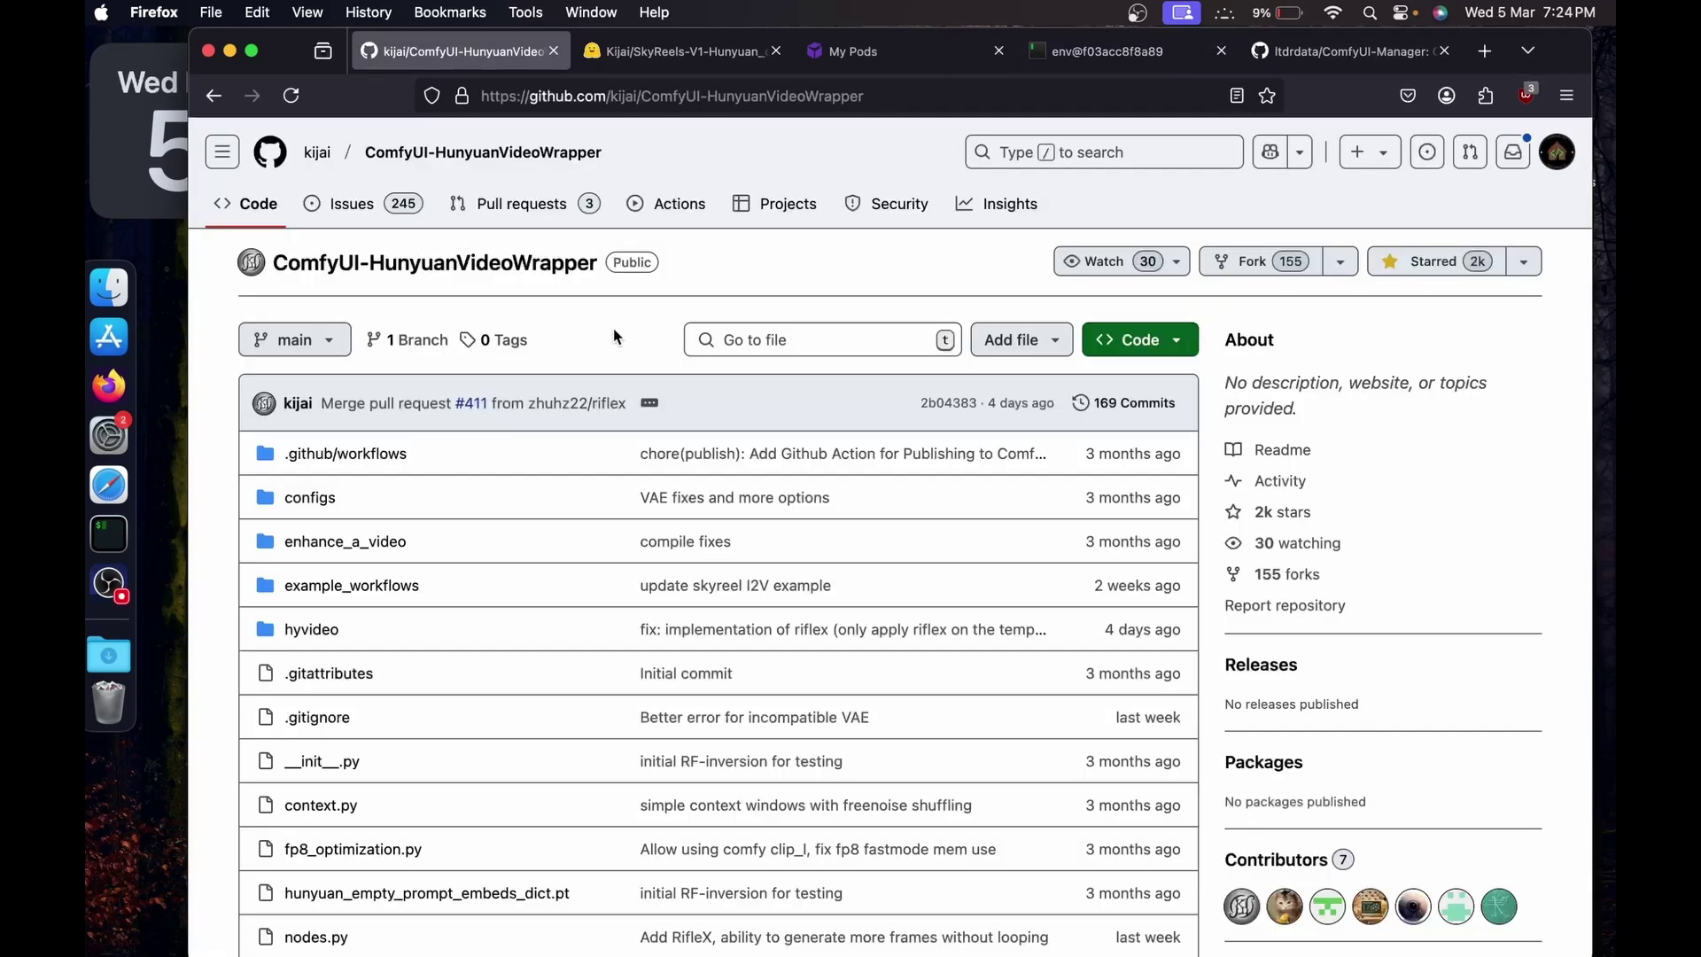
Glance at the SkyReels files page, then return to the model card and the HunyuanVideoWrapper README.
click(656, 51)
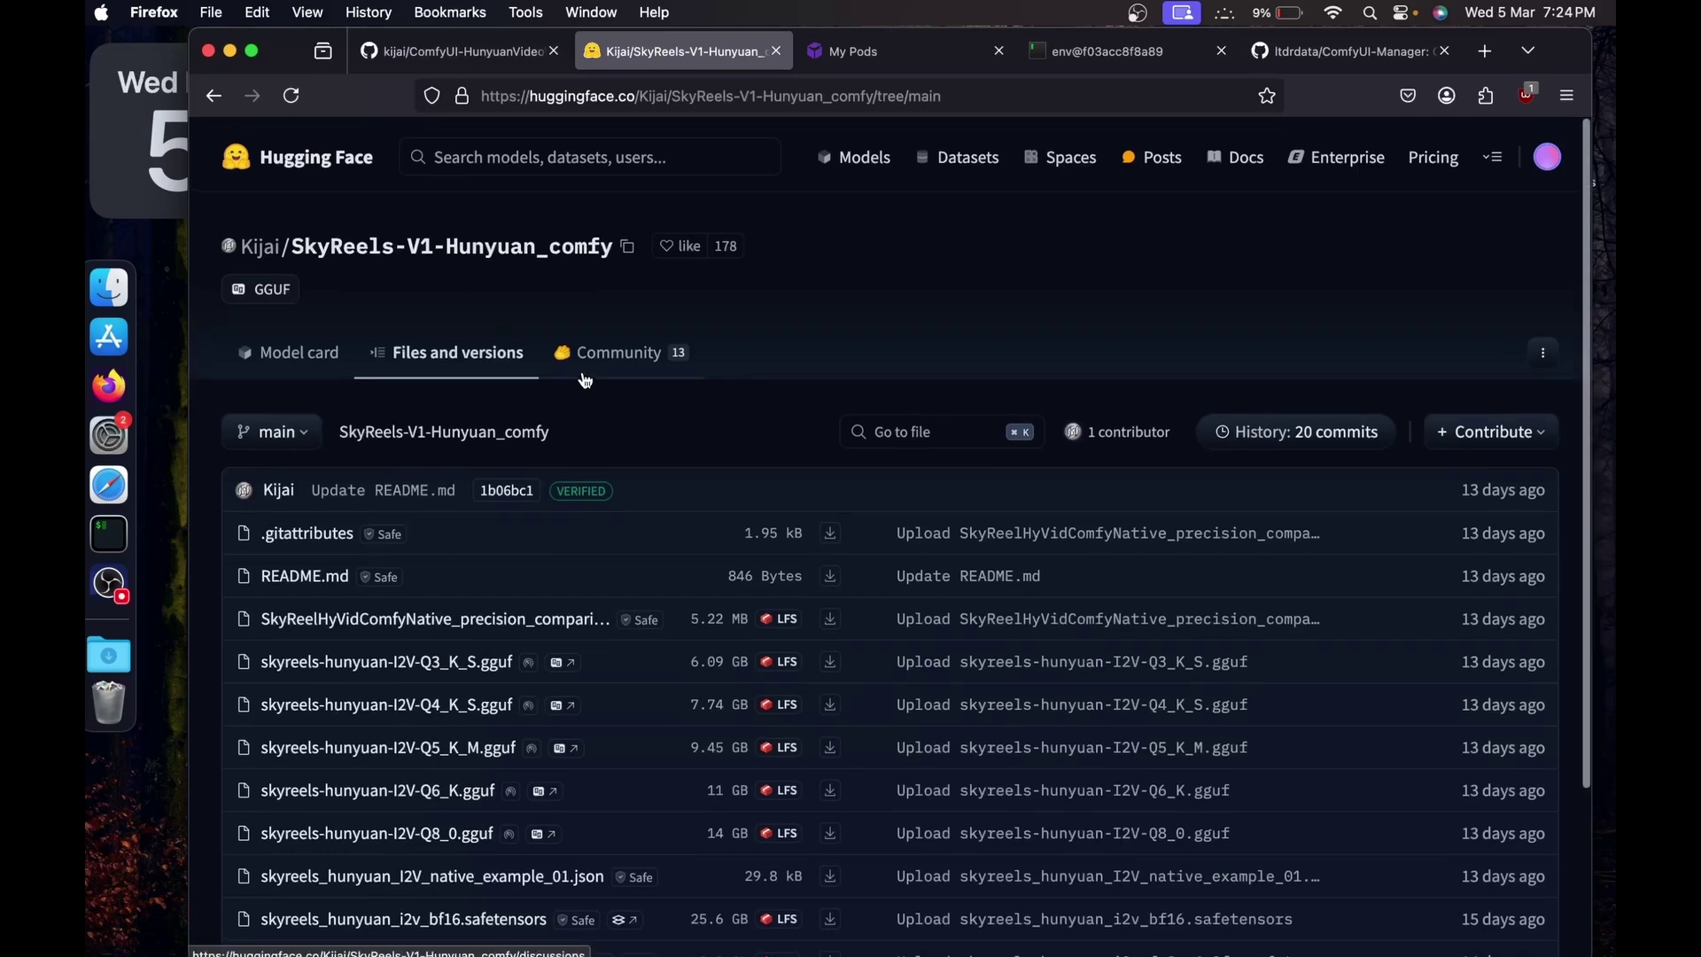
key(super+bracketleft)
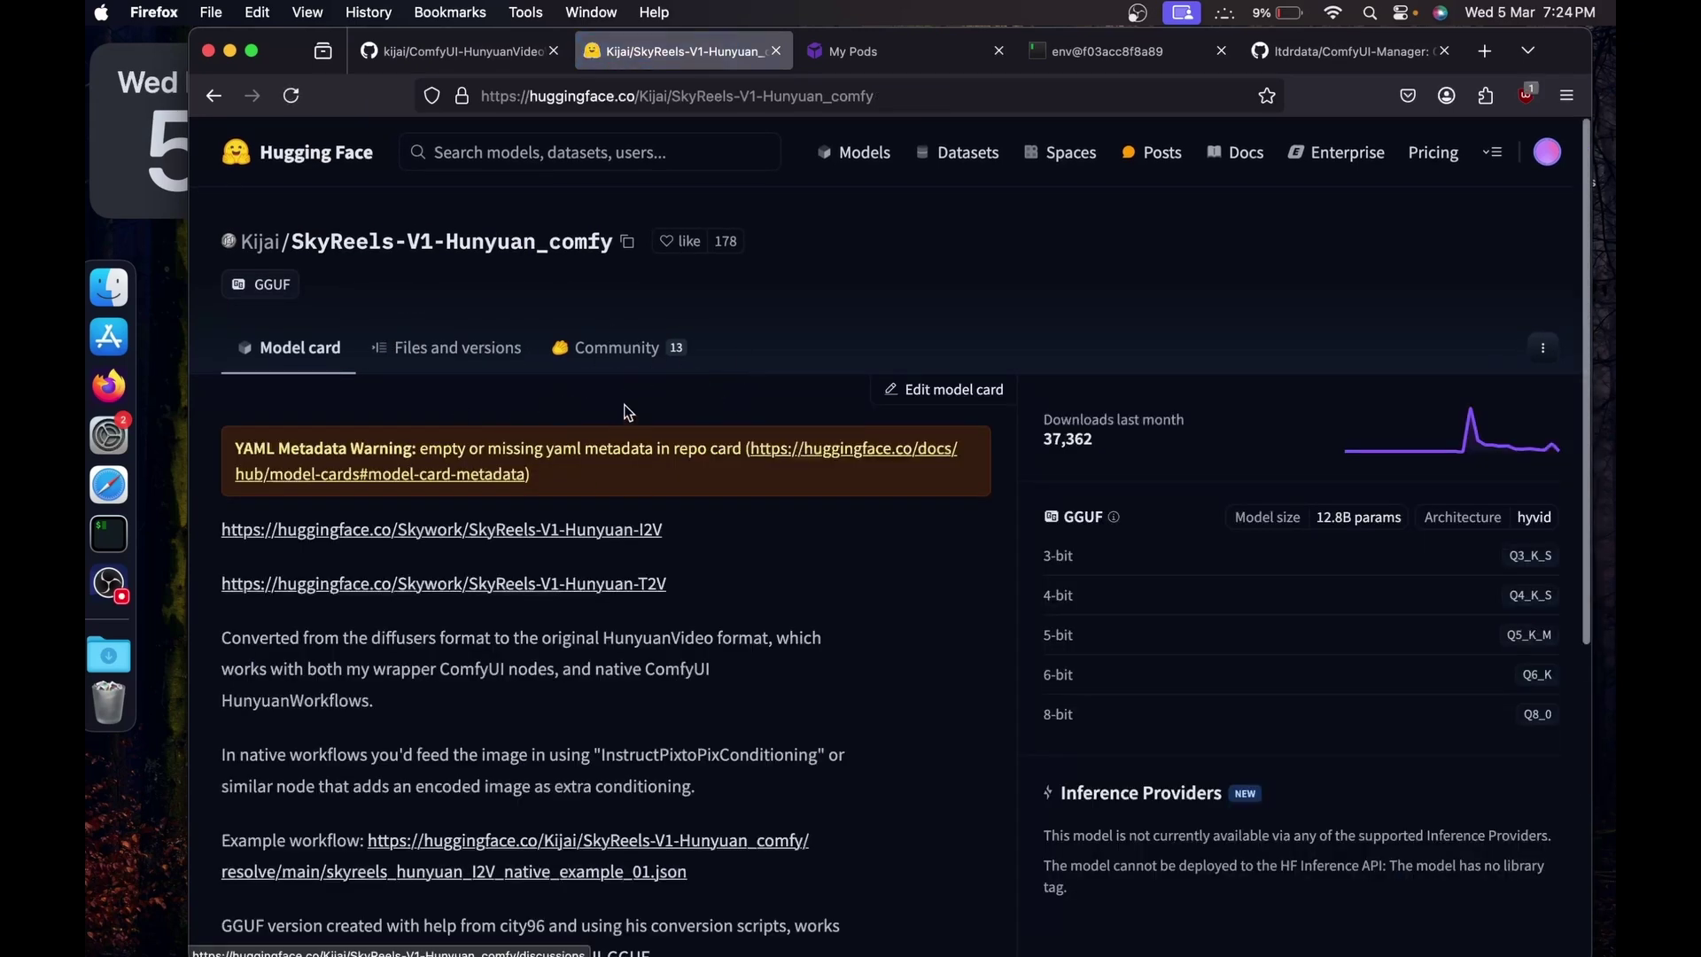
key(ctrl+shift+Tab)
Highlight the README's Transformer and VAE note about diffusion_models, then return to the SkyReels-V1-Hunyuan_comfy page.
scroll(530, 429, up, 5)
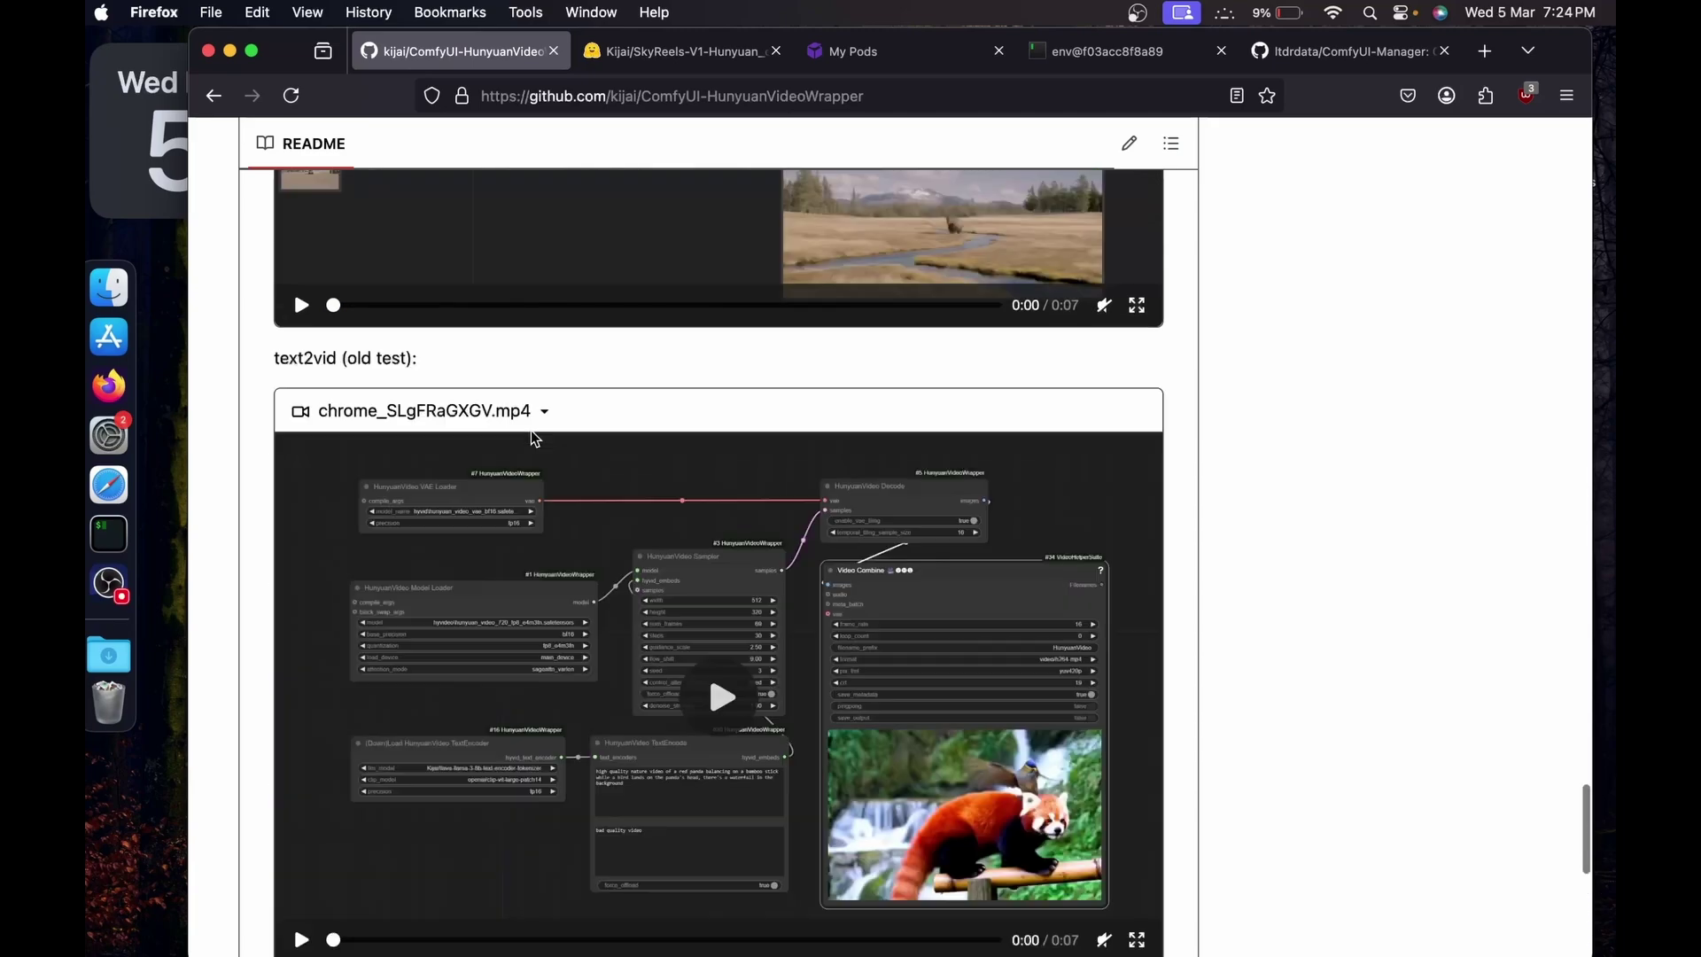
scroll(530, 428, up, 15)
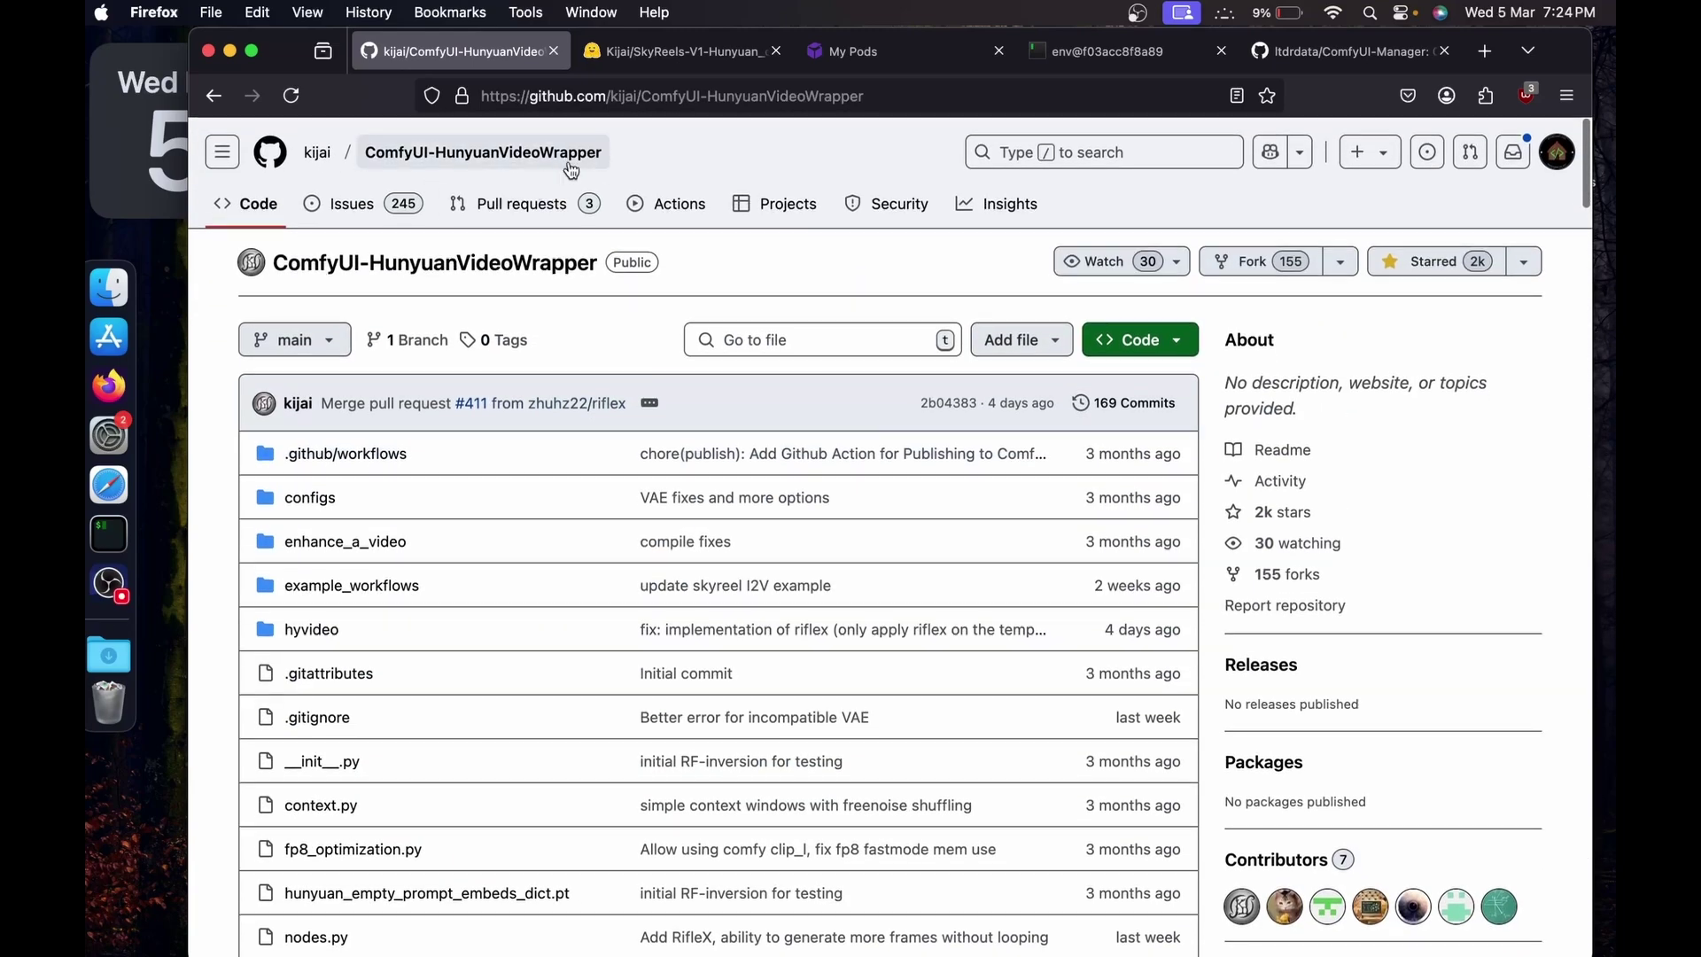
scroll(552, 360, down, 20)
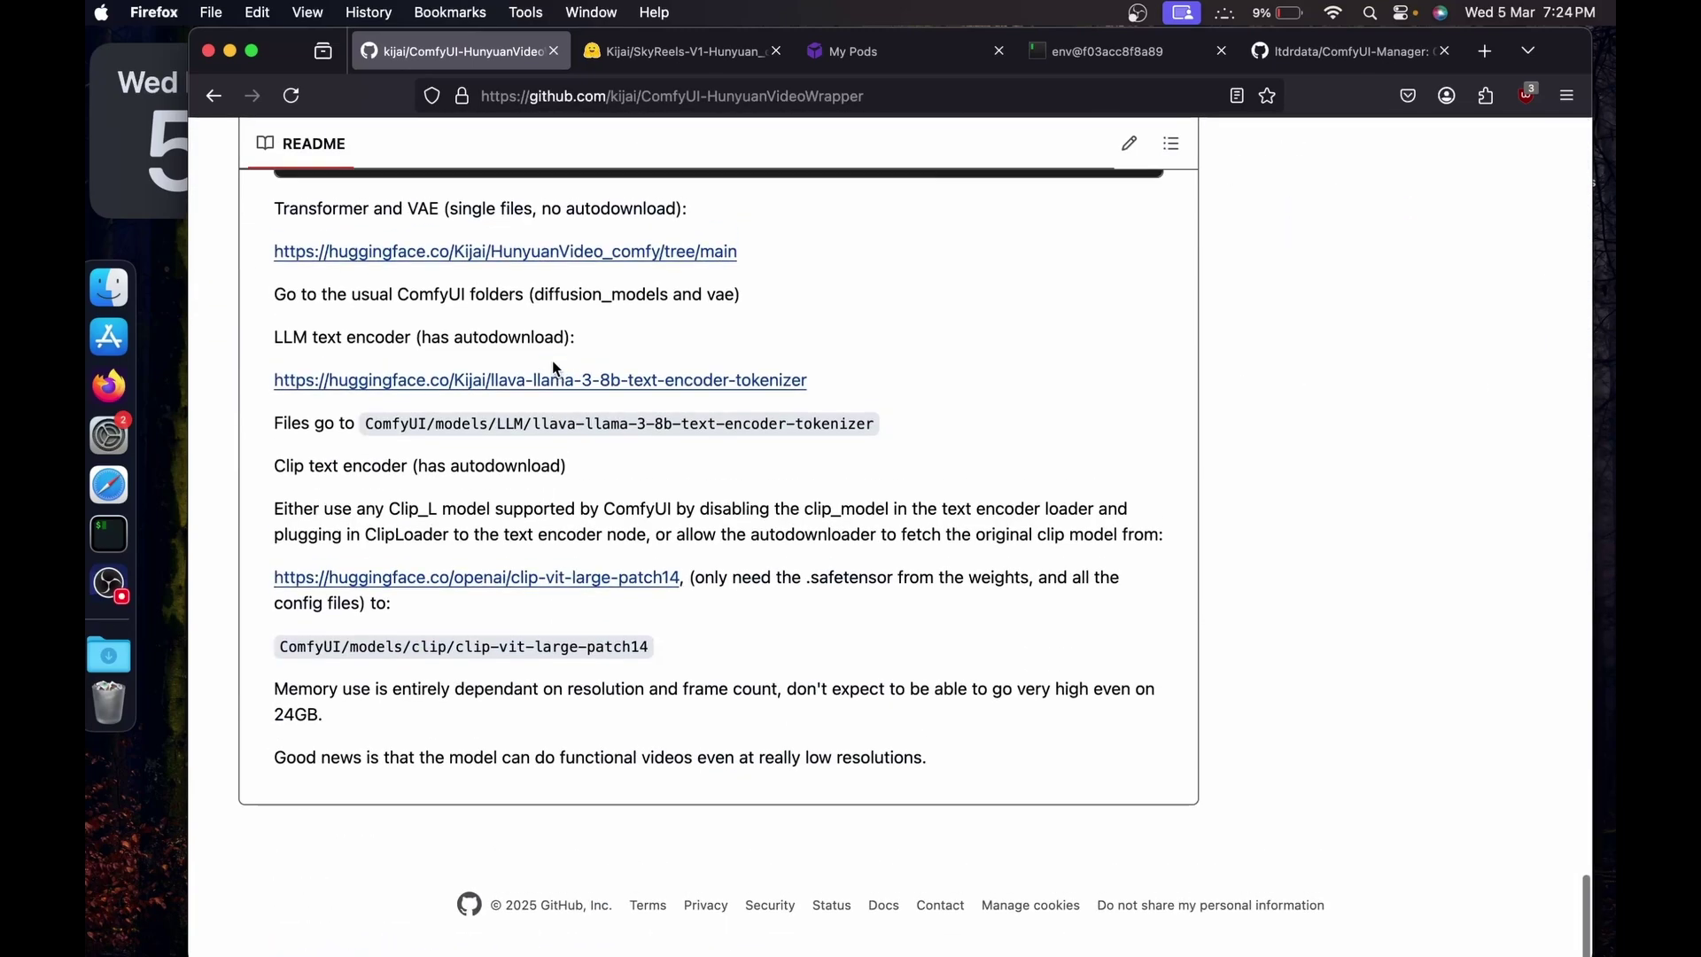
scroll(553, 366, up, 2)
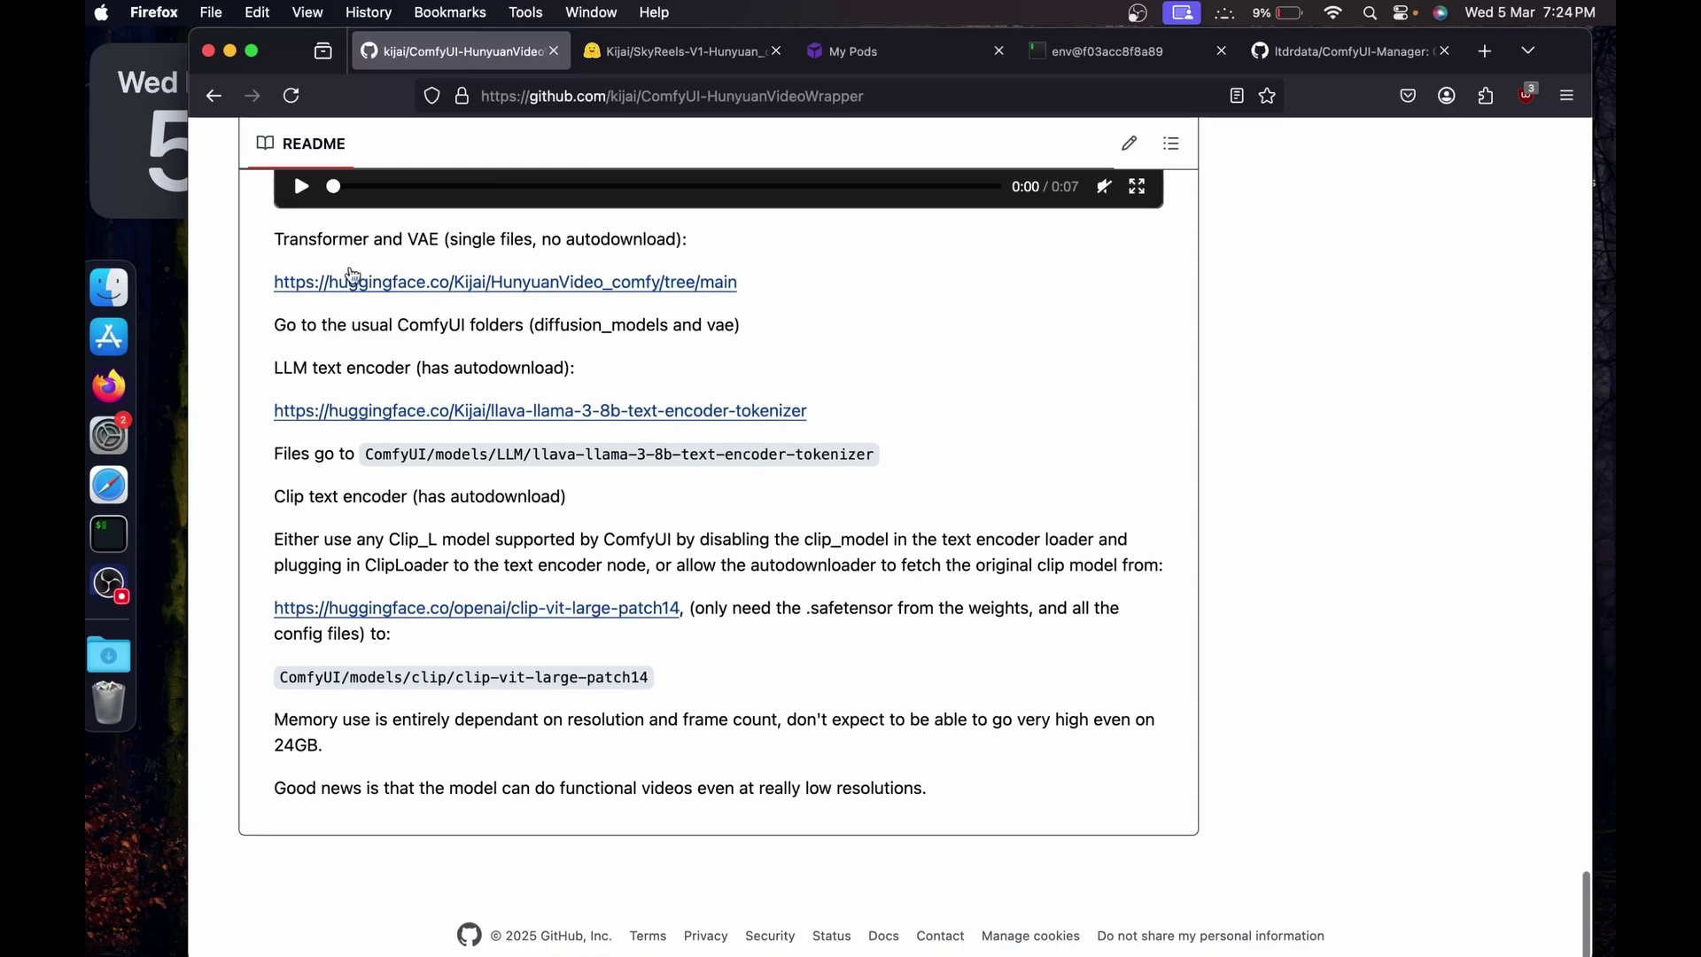
drag(277, 239, 531, 245)
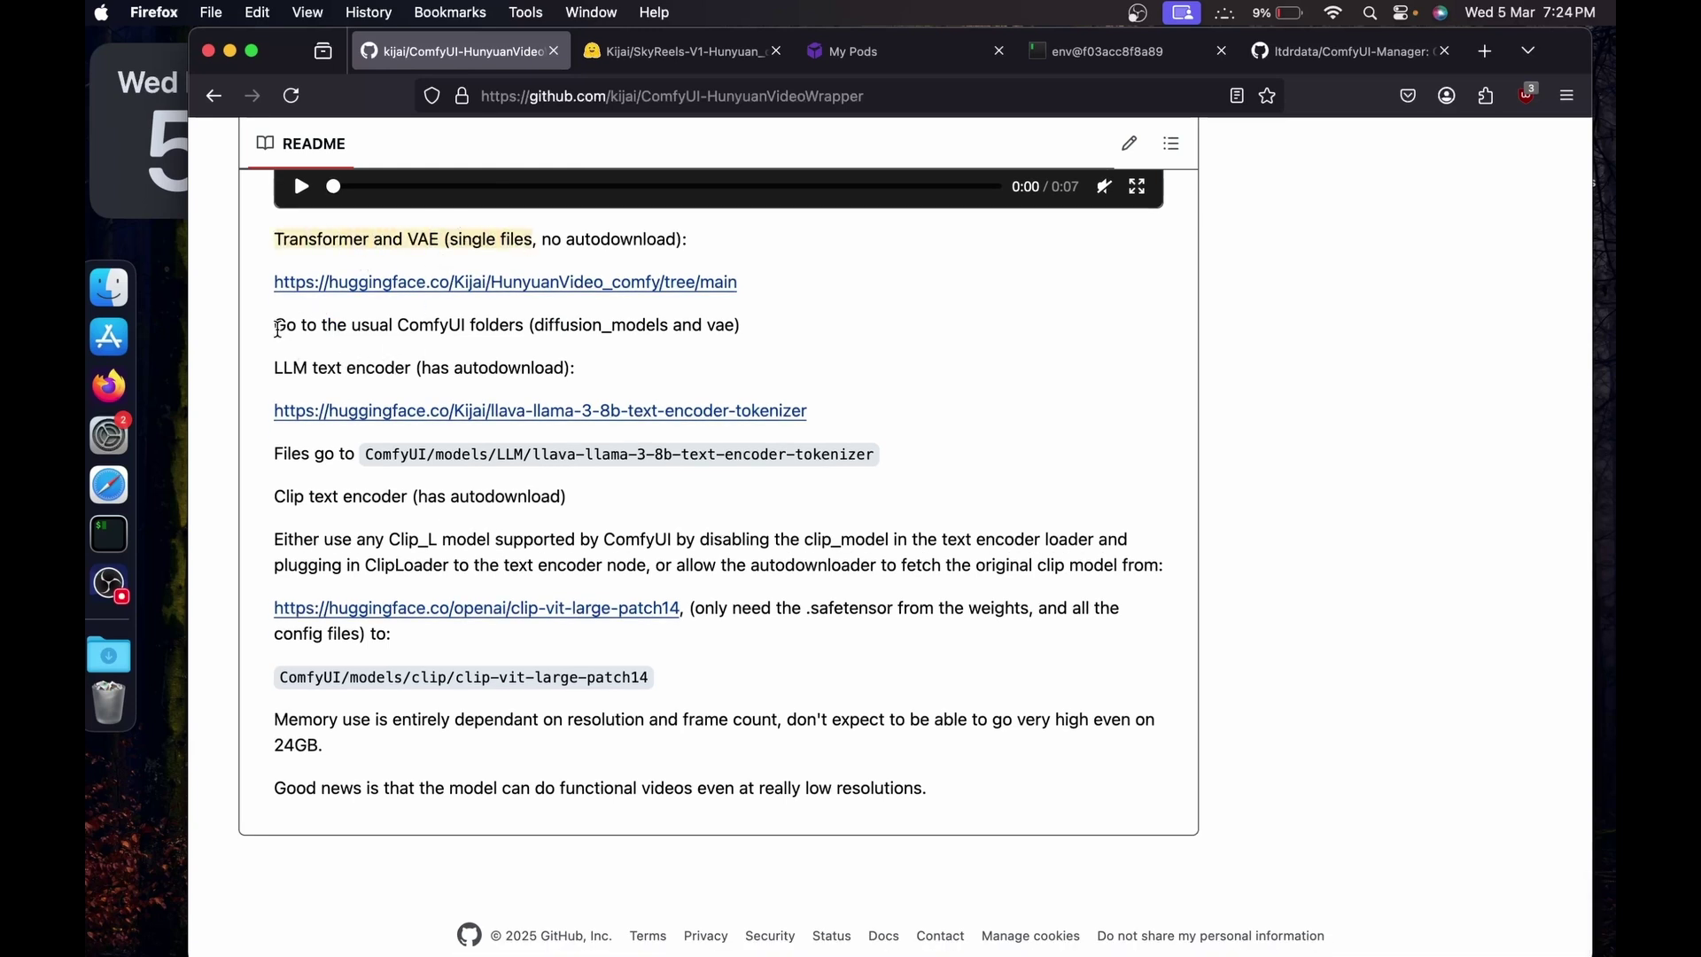
double_click(576, 326)
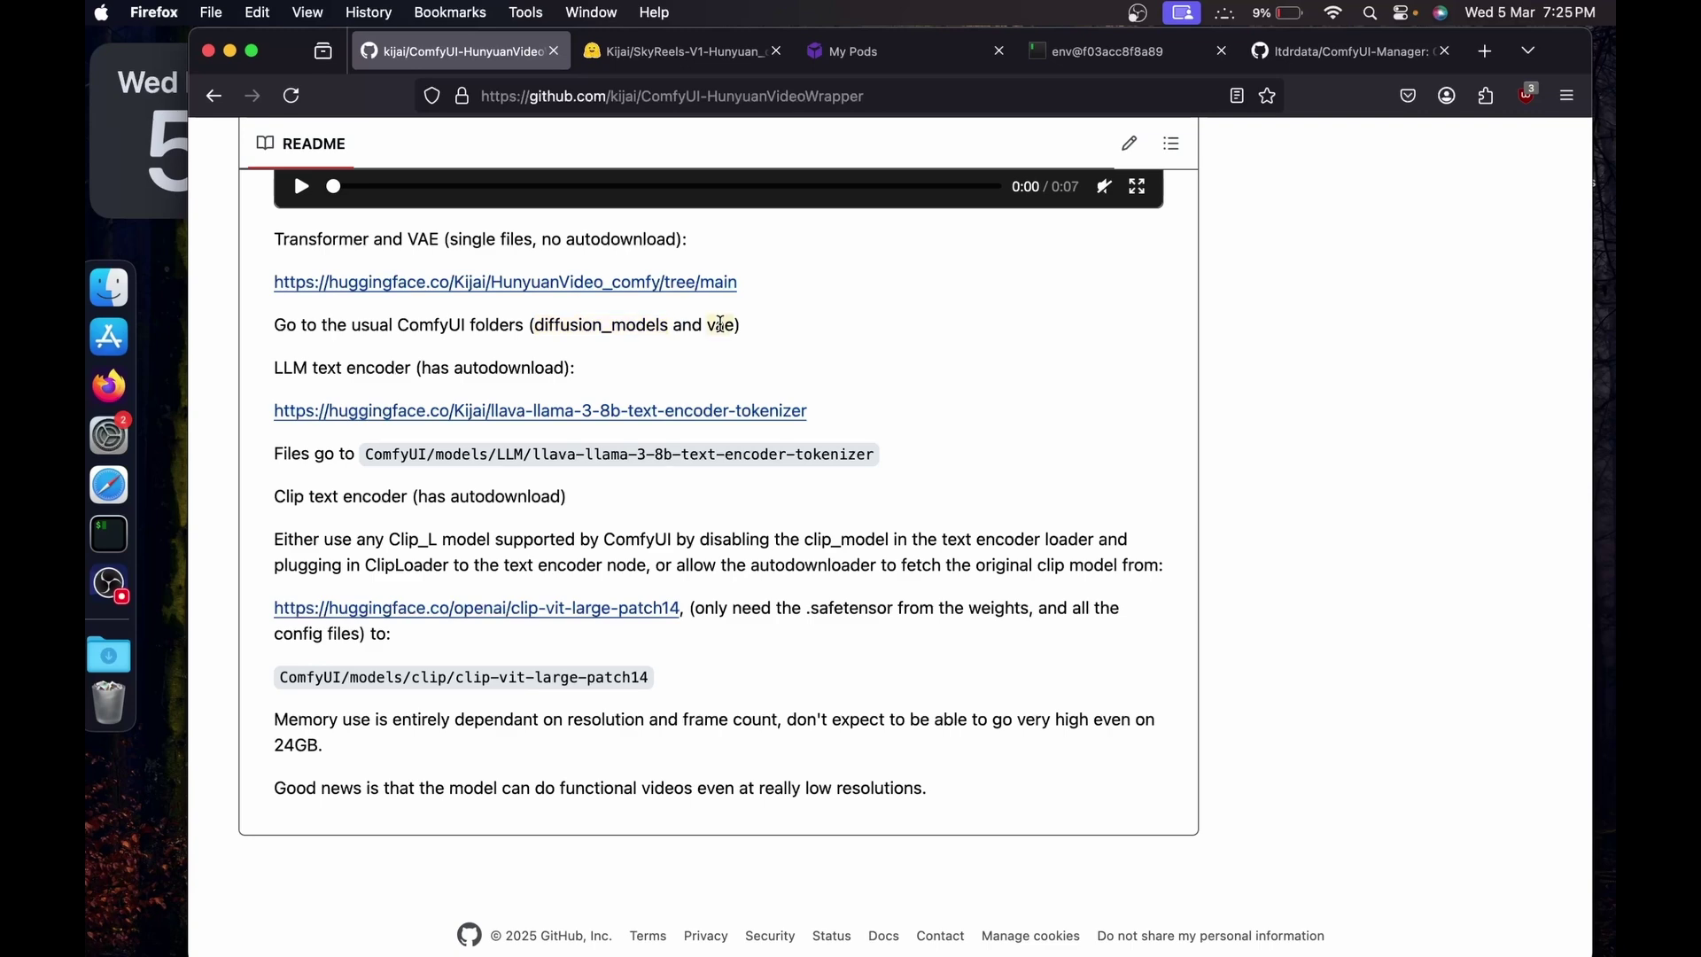
click(687, 52)
From Files and versions, copy the skyreels_hunyuan_i2v_fp8_e4m3fn.safetensors download link and return to the terminal.
scroll(539, 348, up, 3)
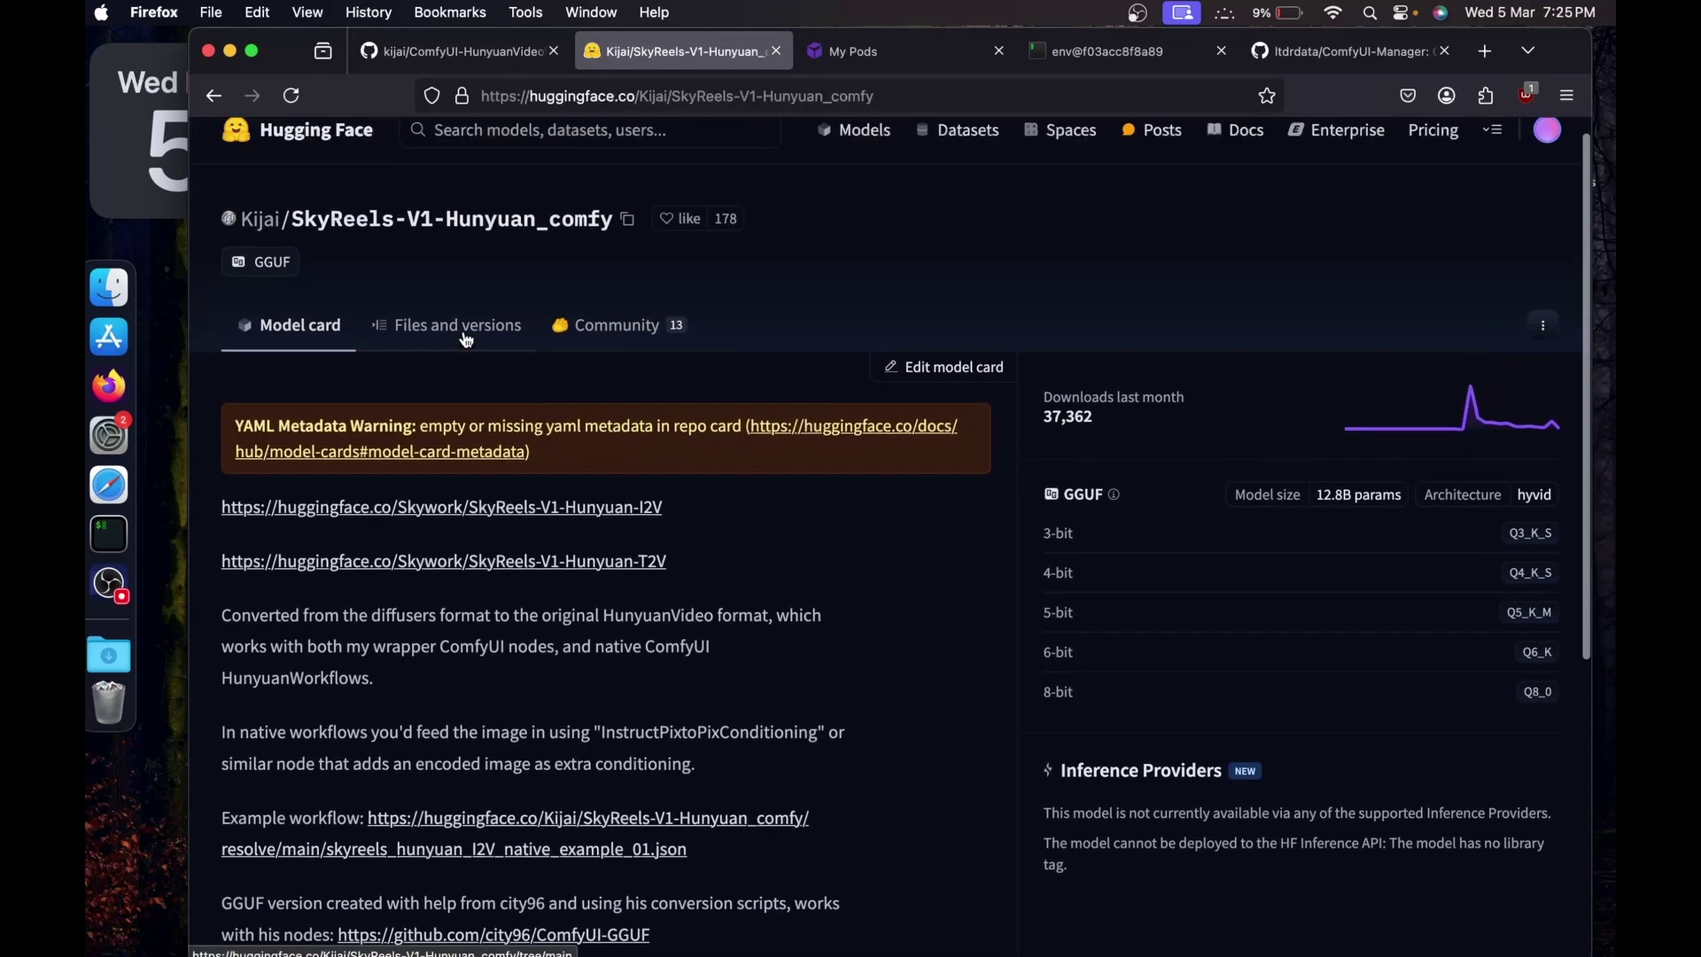
click(453, 327)
scroll(459, 443, down, 3)
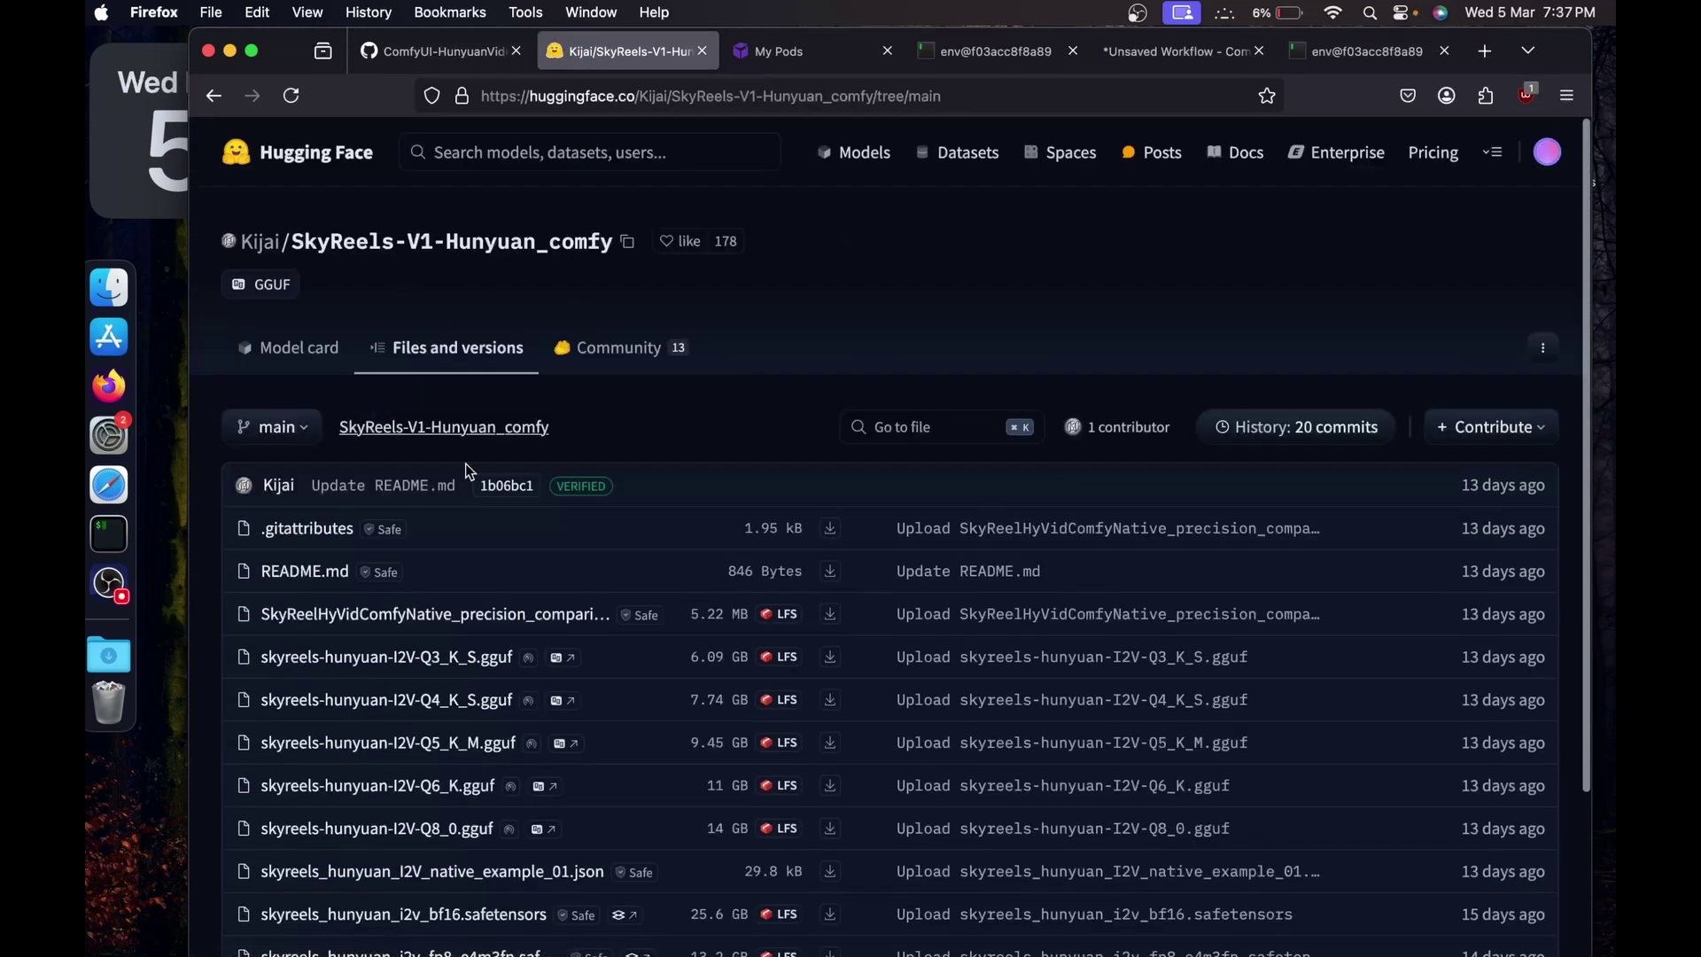
scroll(433, 509, down, 2)
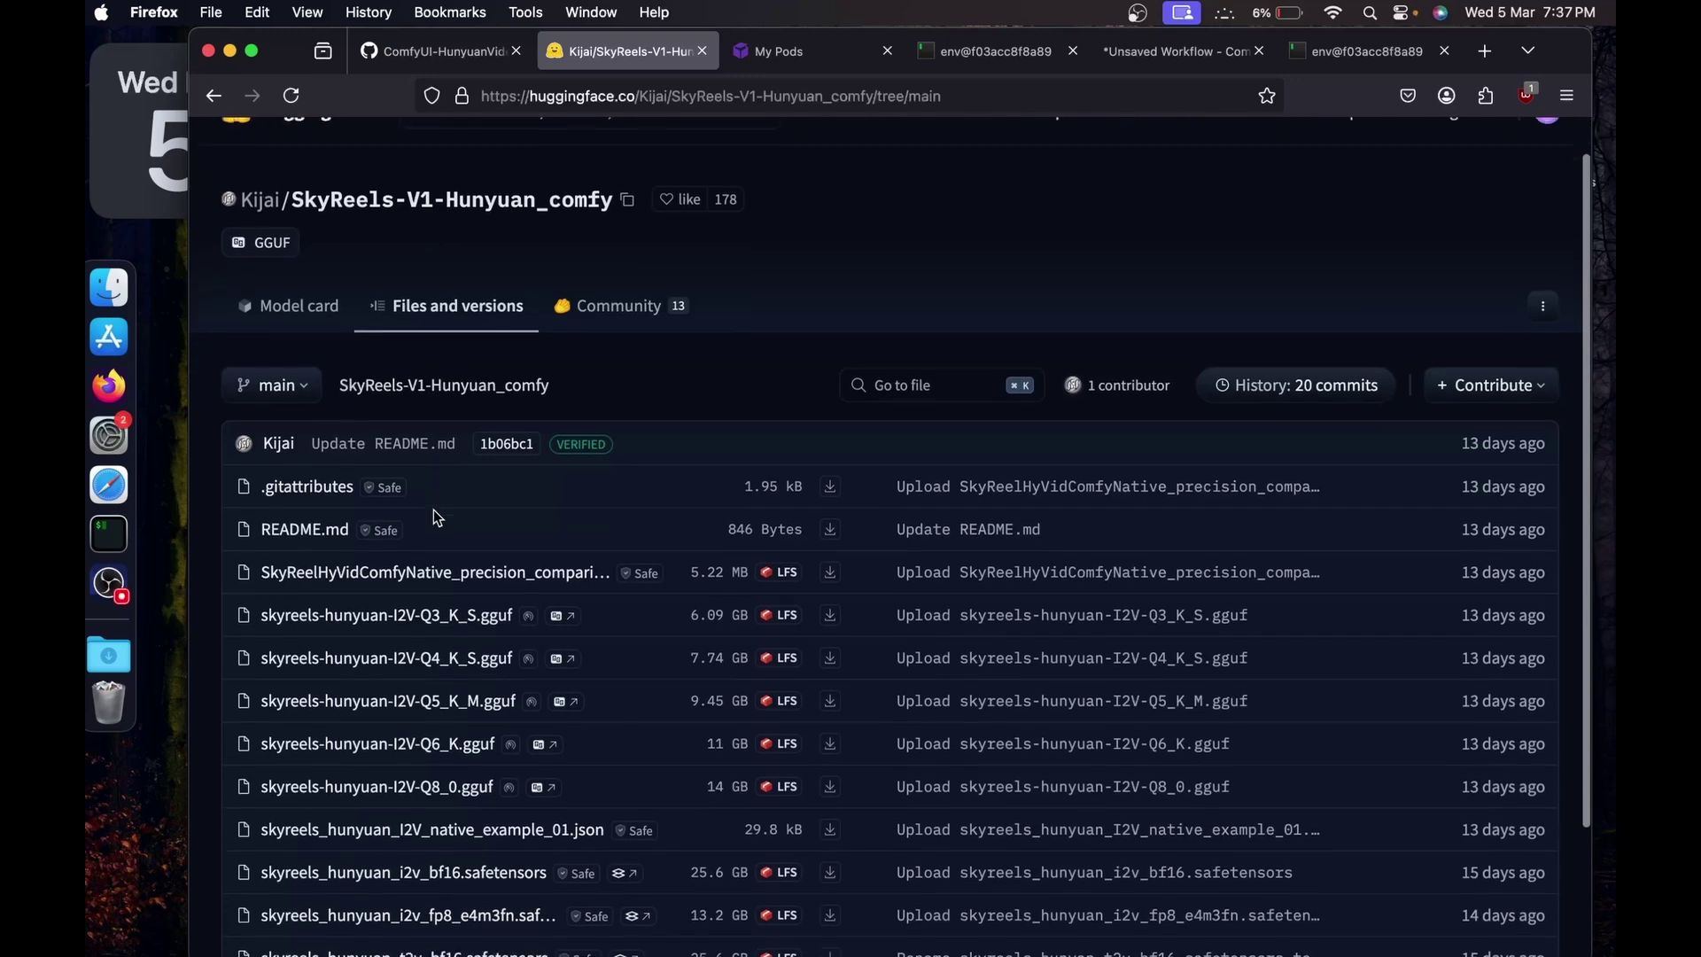
scroll(433, 510, down, 2)
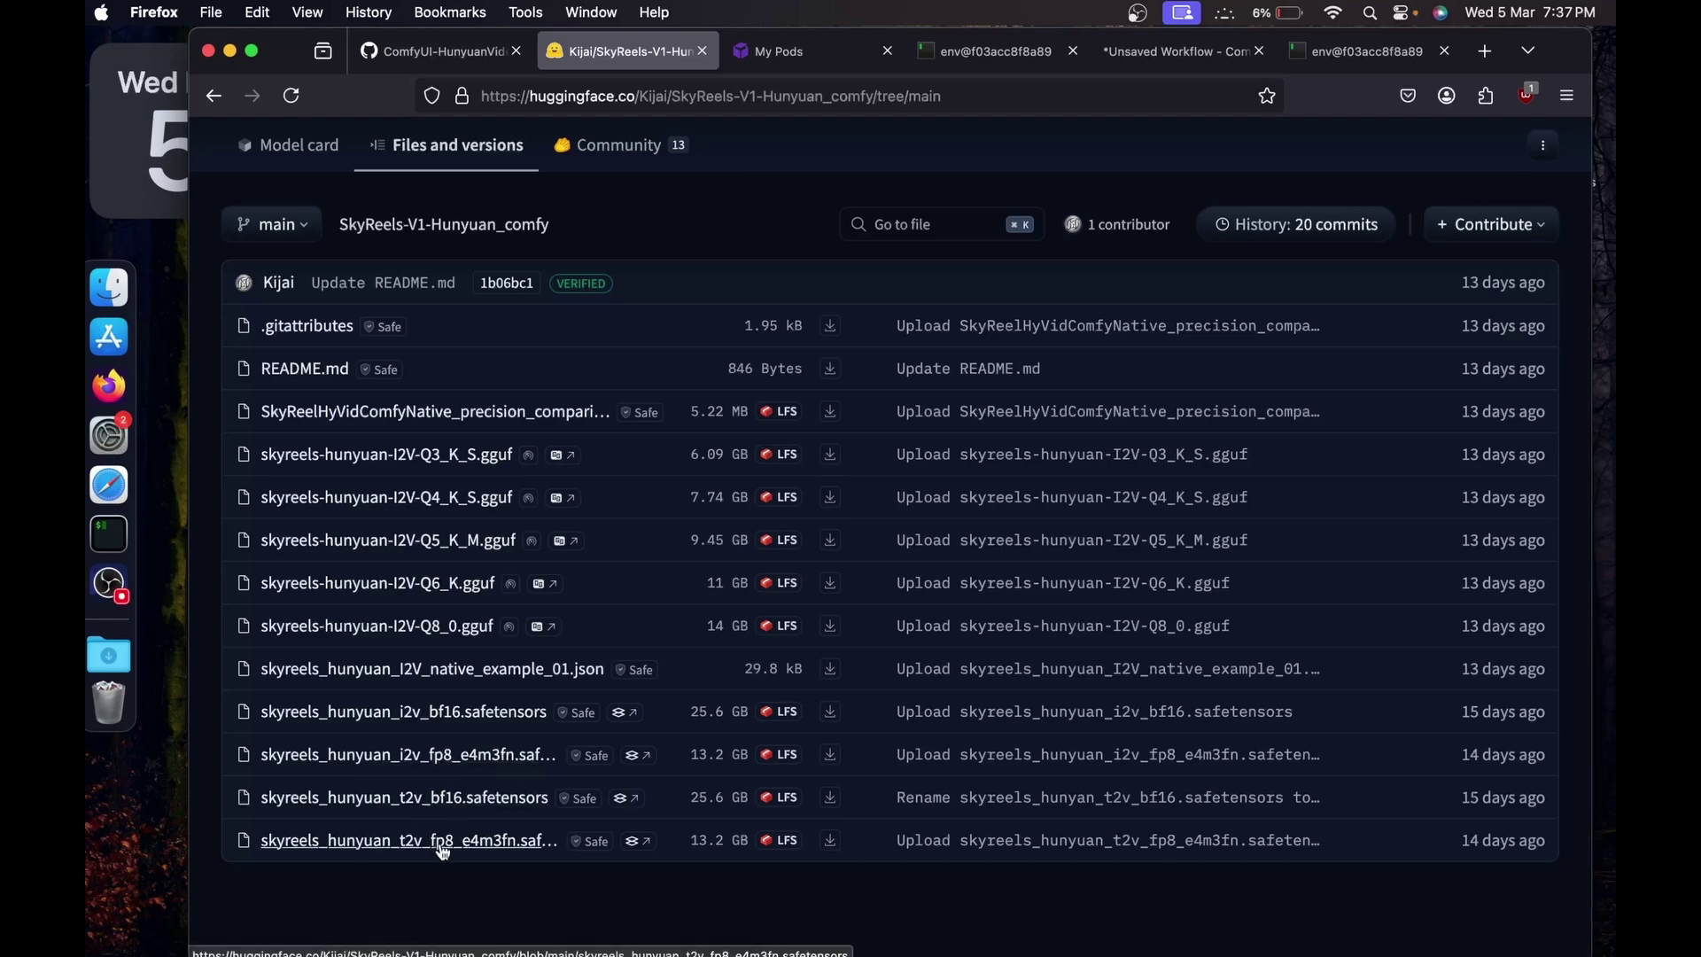
click(458, 763)
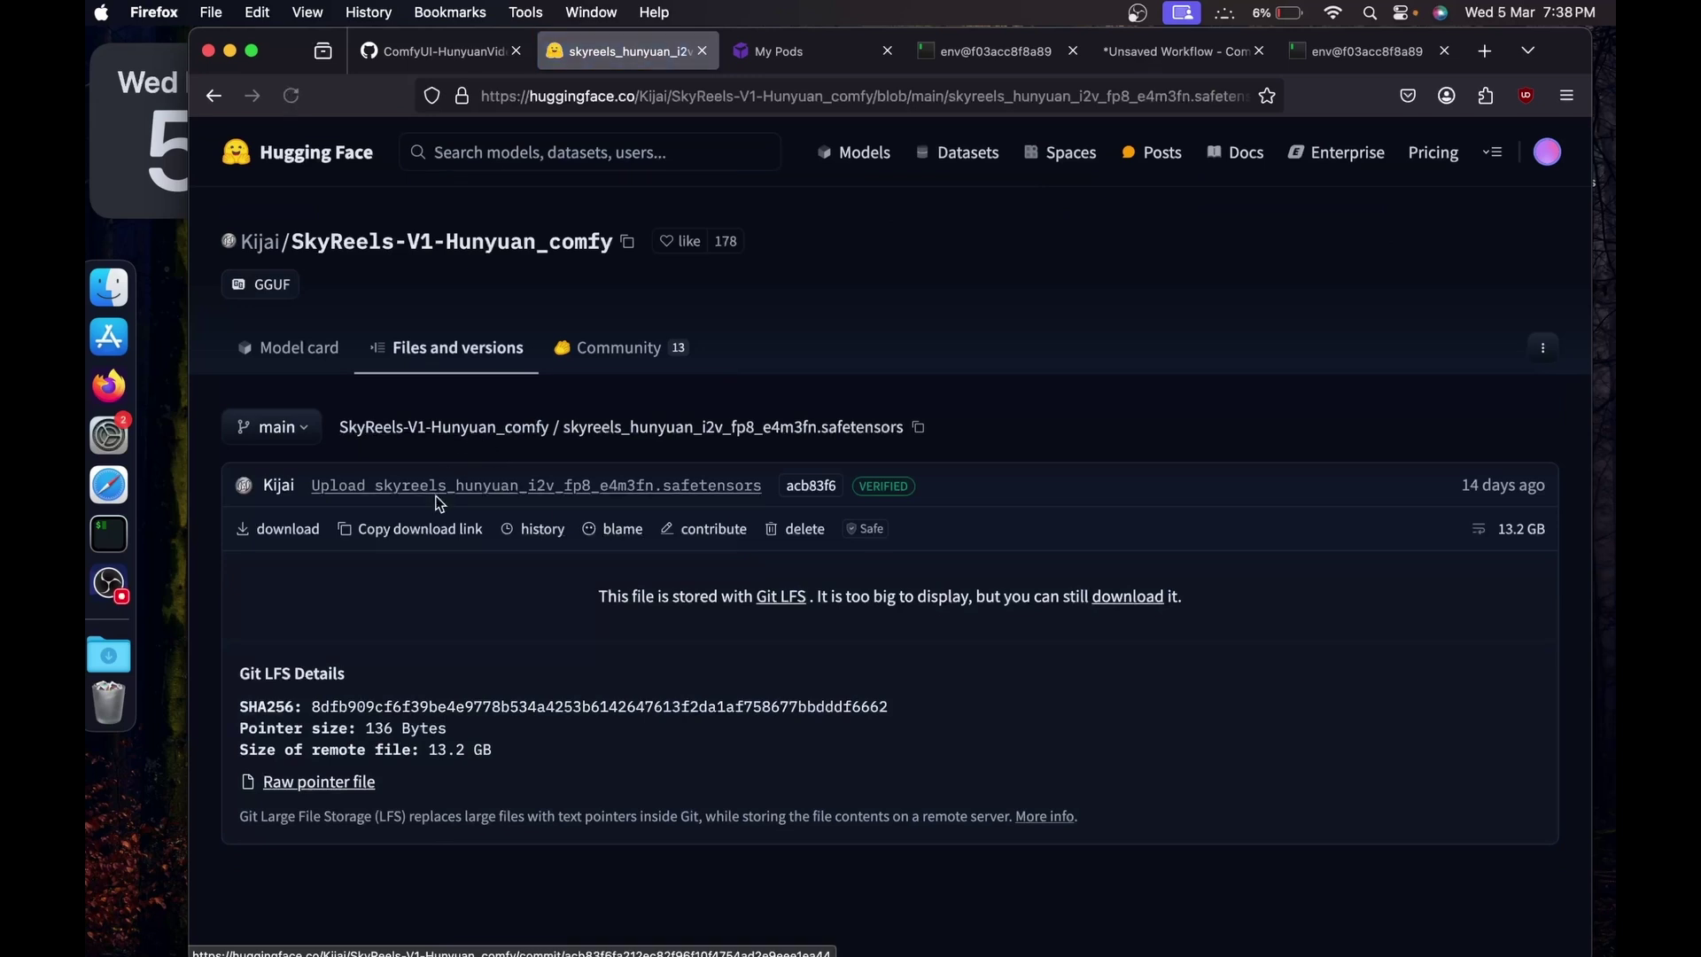
click(405, 532)
click(967, 52)
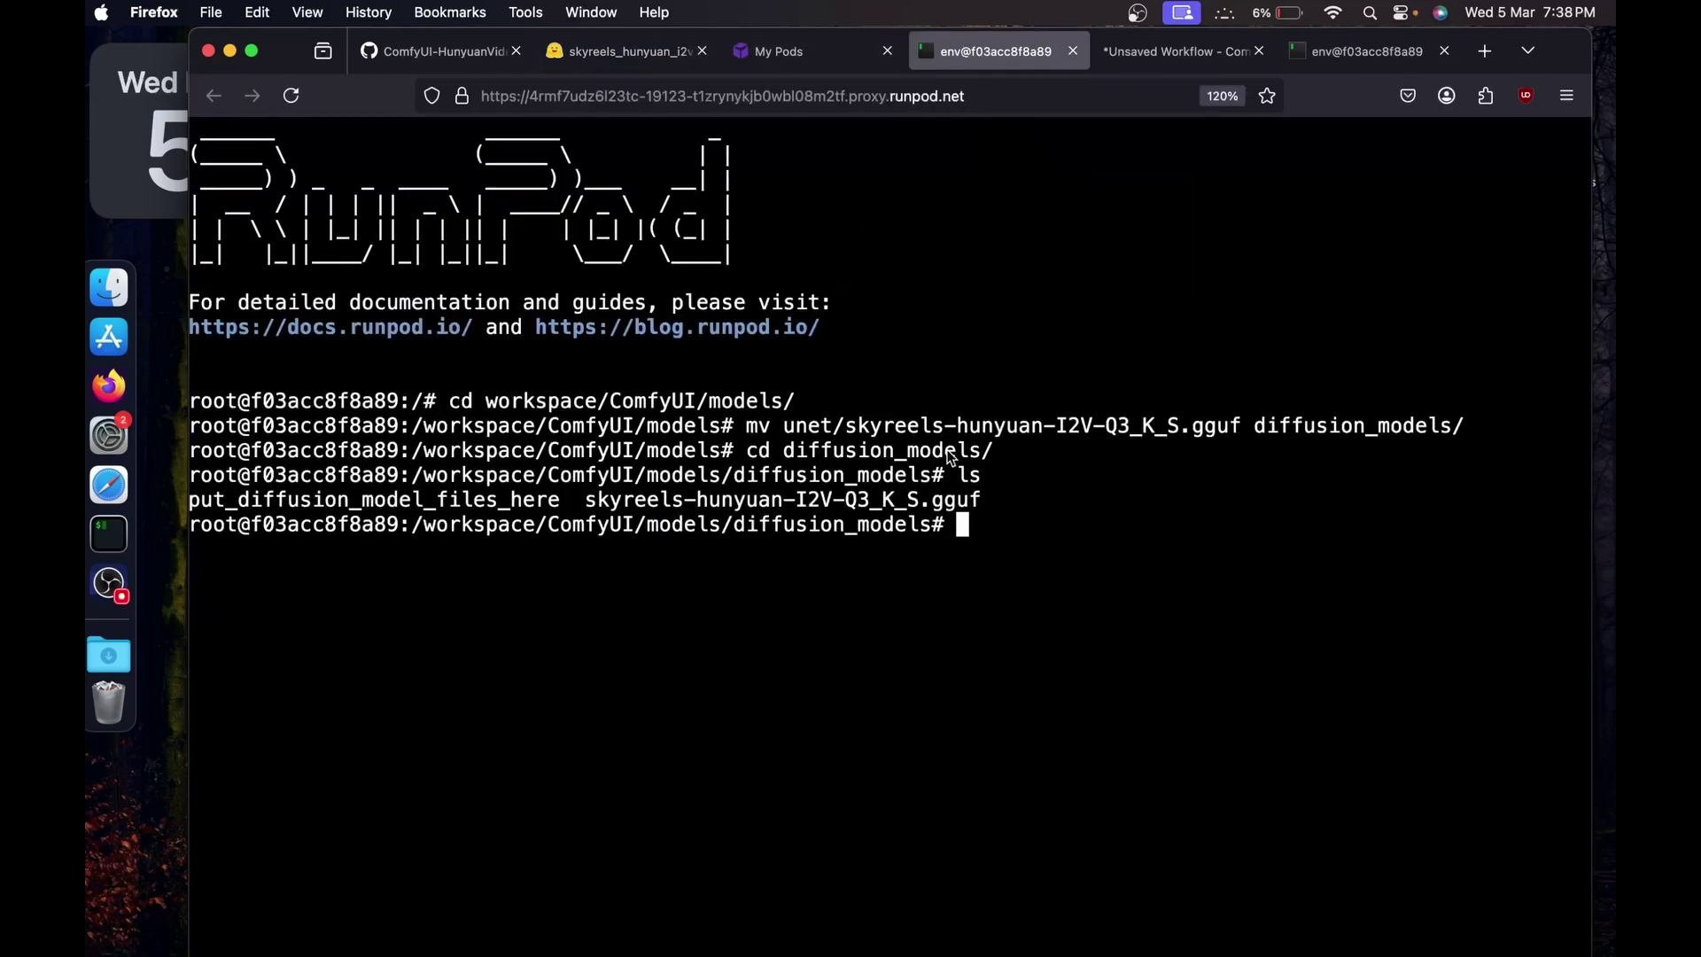
Clear the terminal and move into ComfyUI's models/diffusion_models folder.
text(clear)
key(Return)
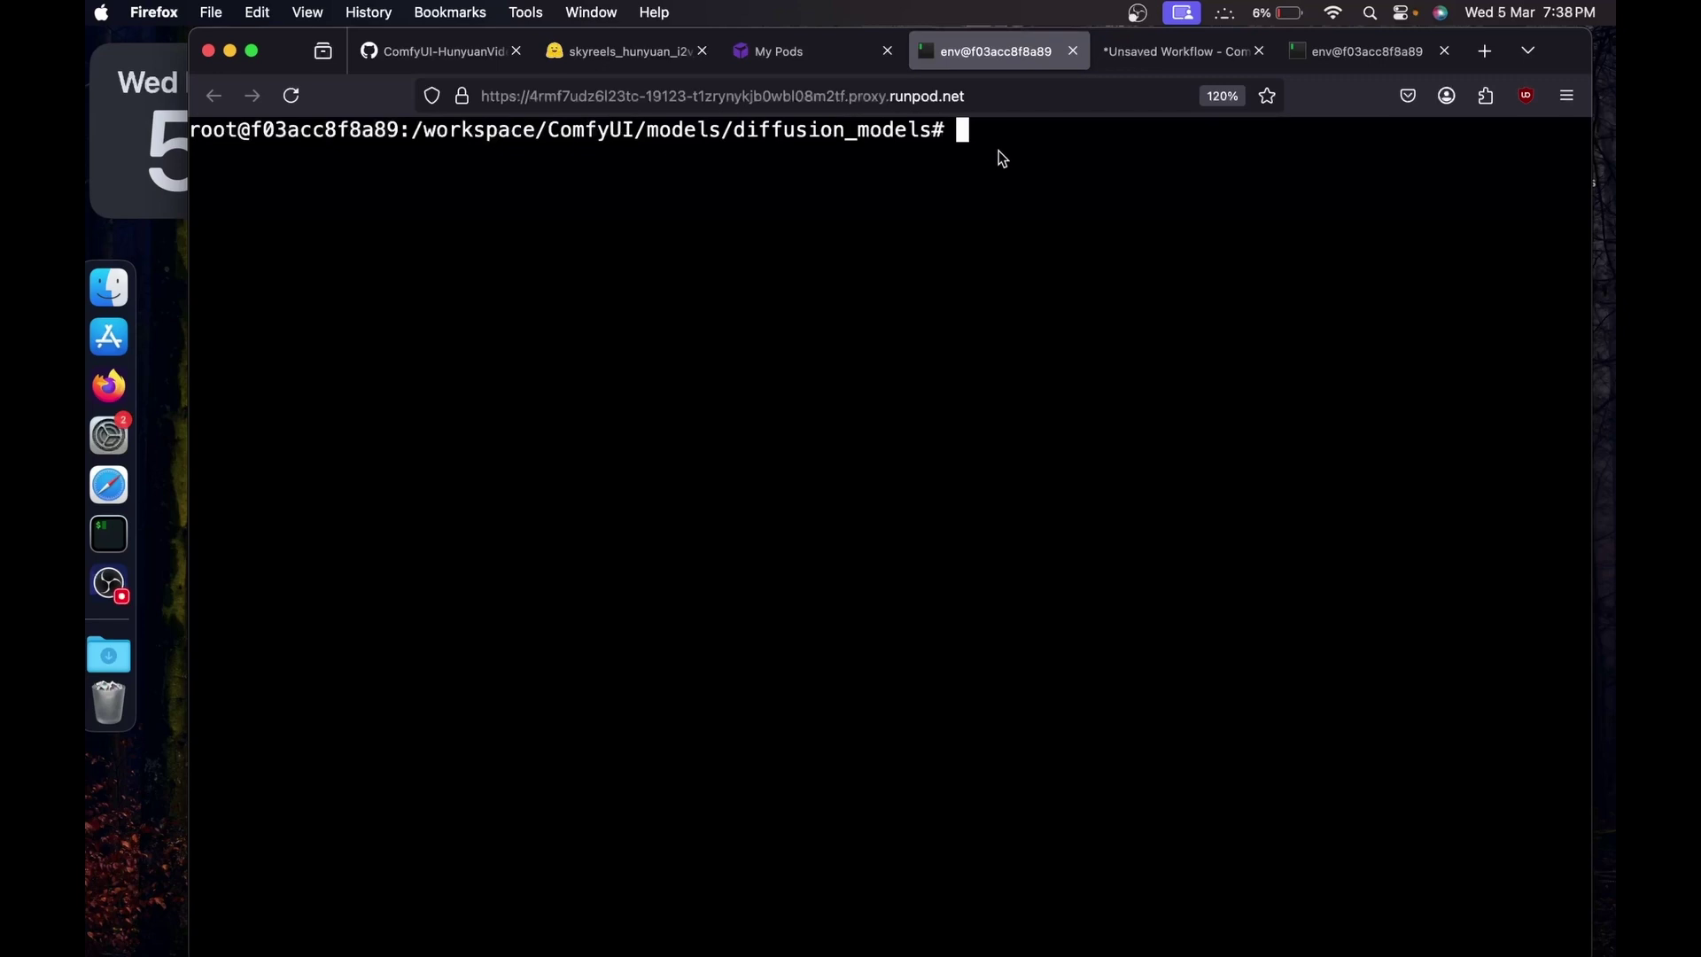
text(cd ..)
key(Return)
text(cd ..)
key(Return)
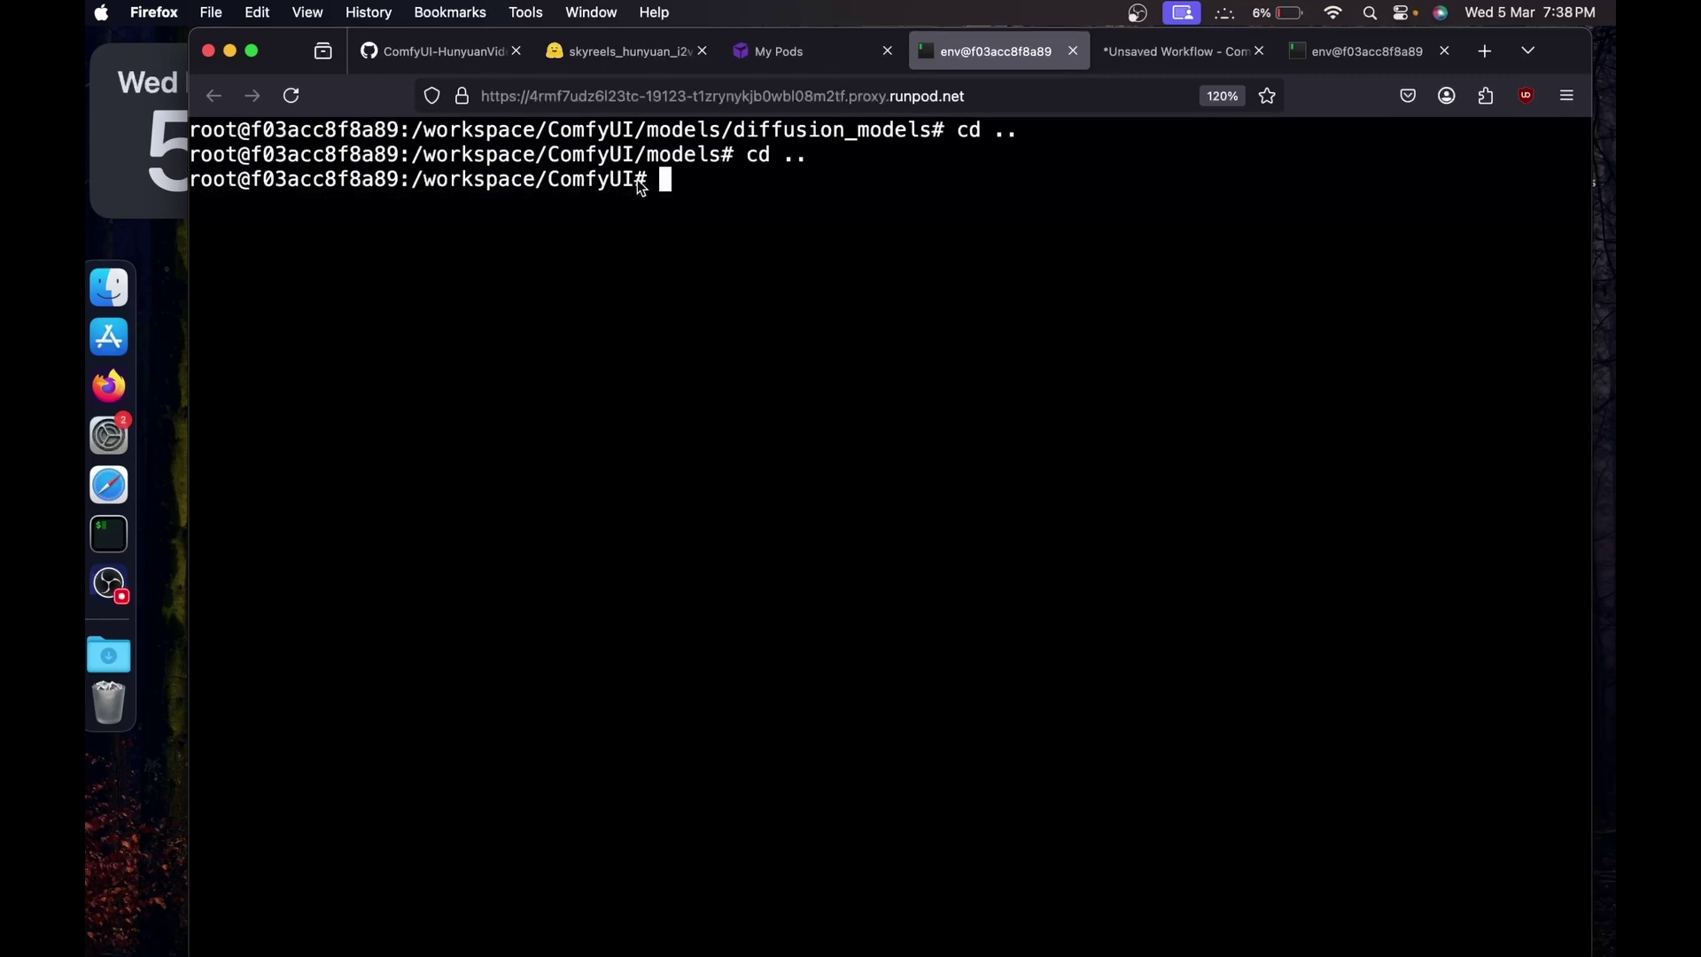
click(867, 179)
text(cd models/)
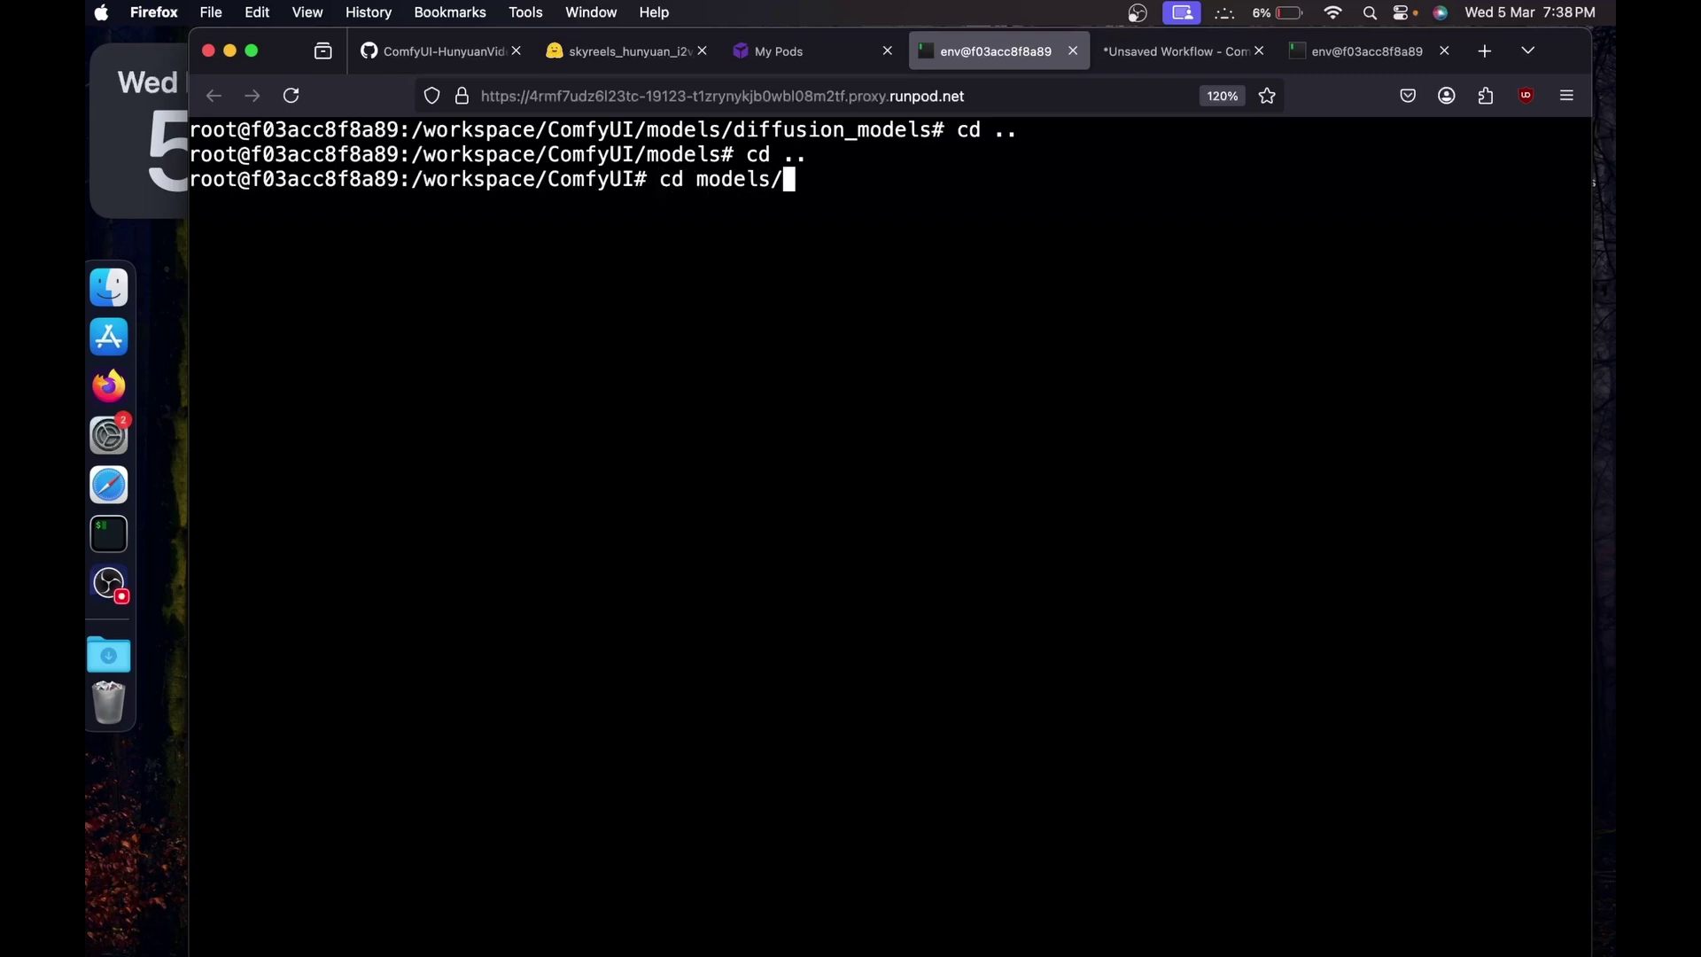
text(diffuos)
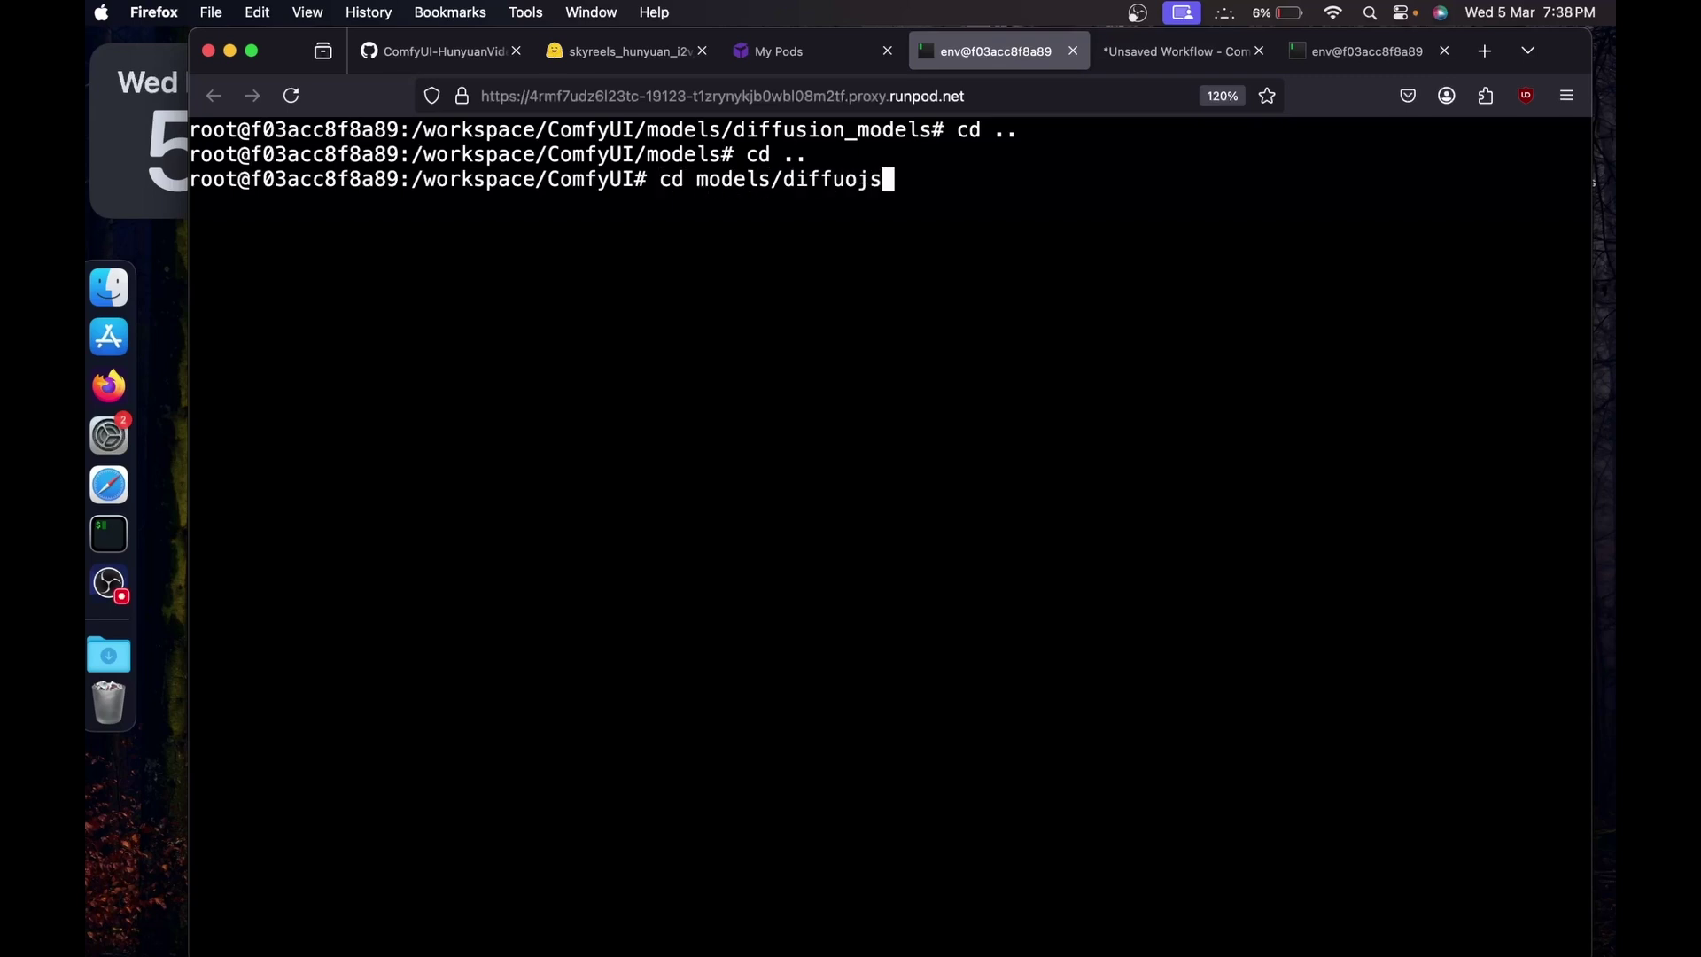
key(BackSpace)
key(BackSpace)
text(sion)
key(Tab)
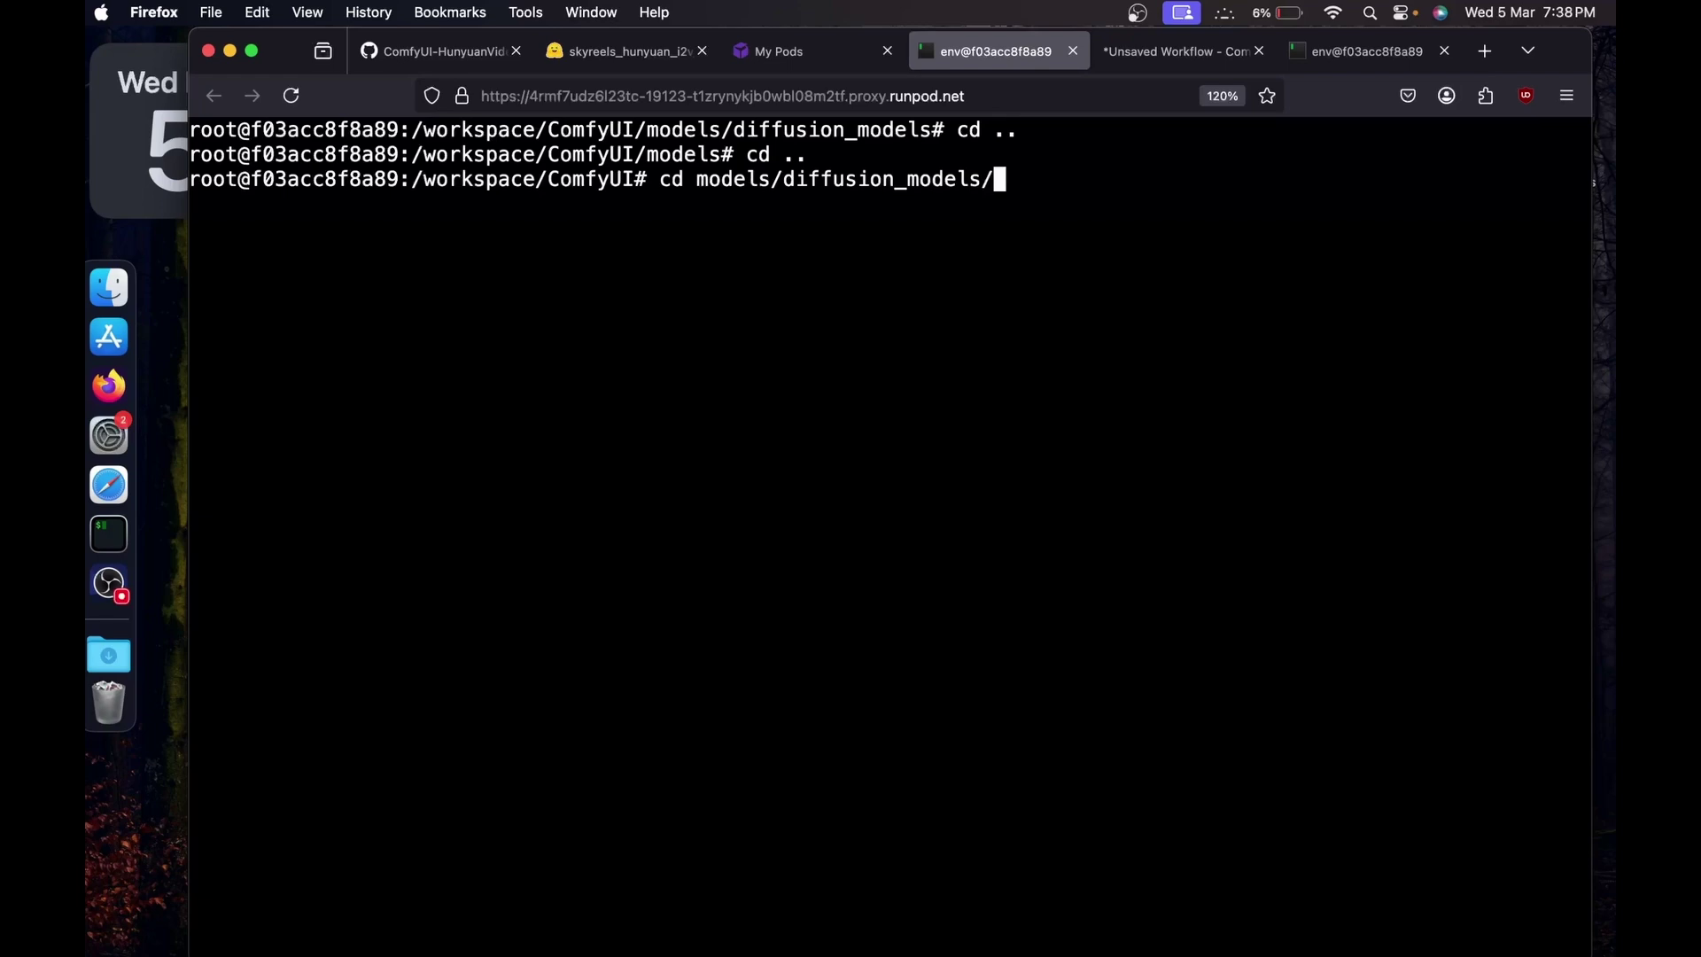
key(Return)
Run wget with the pasted Hugging Face URL to download the SkyReels i2v fp8 model.
text(wget)
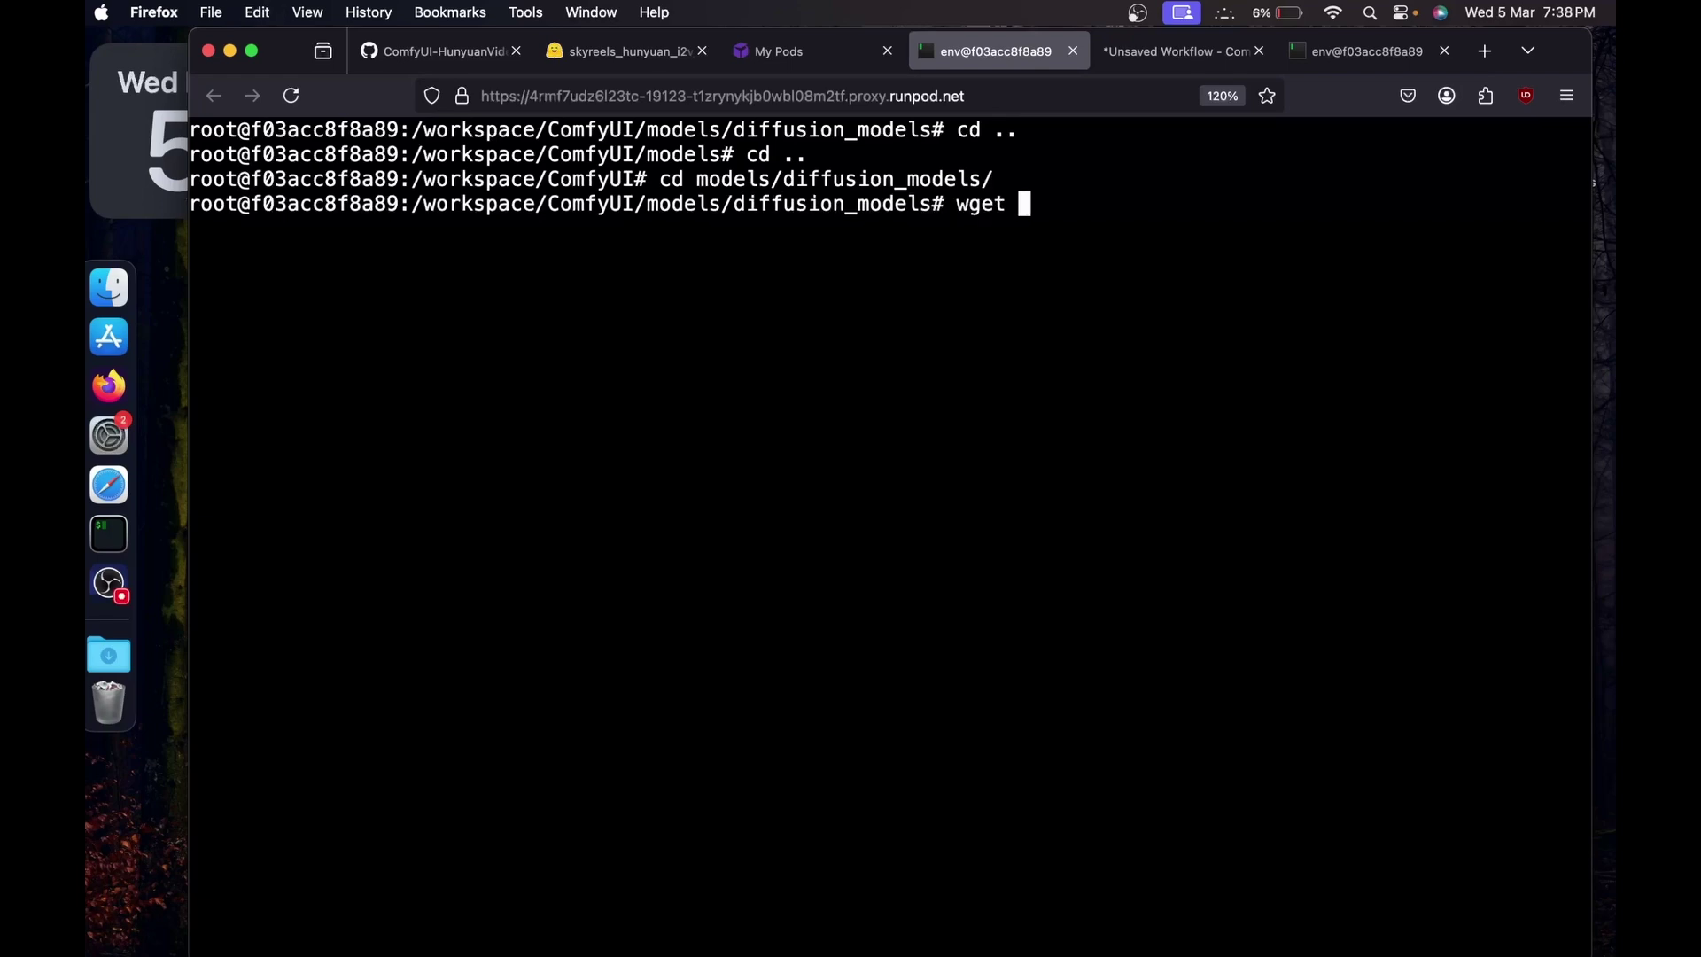
key(super+v)
key(Return)
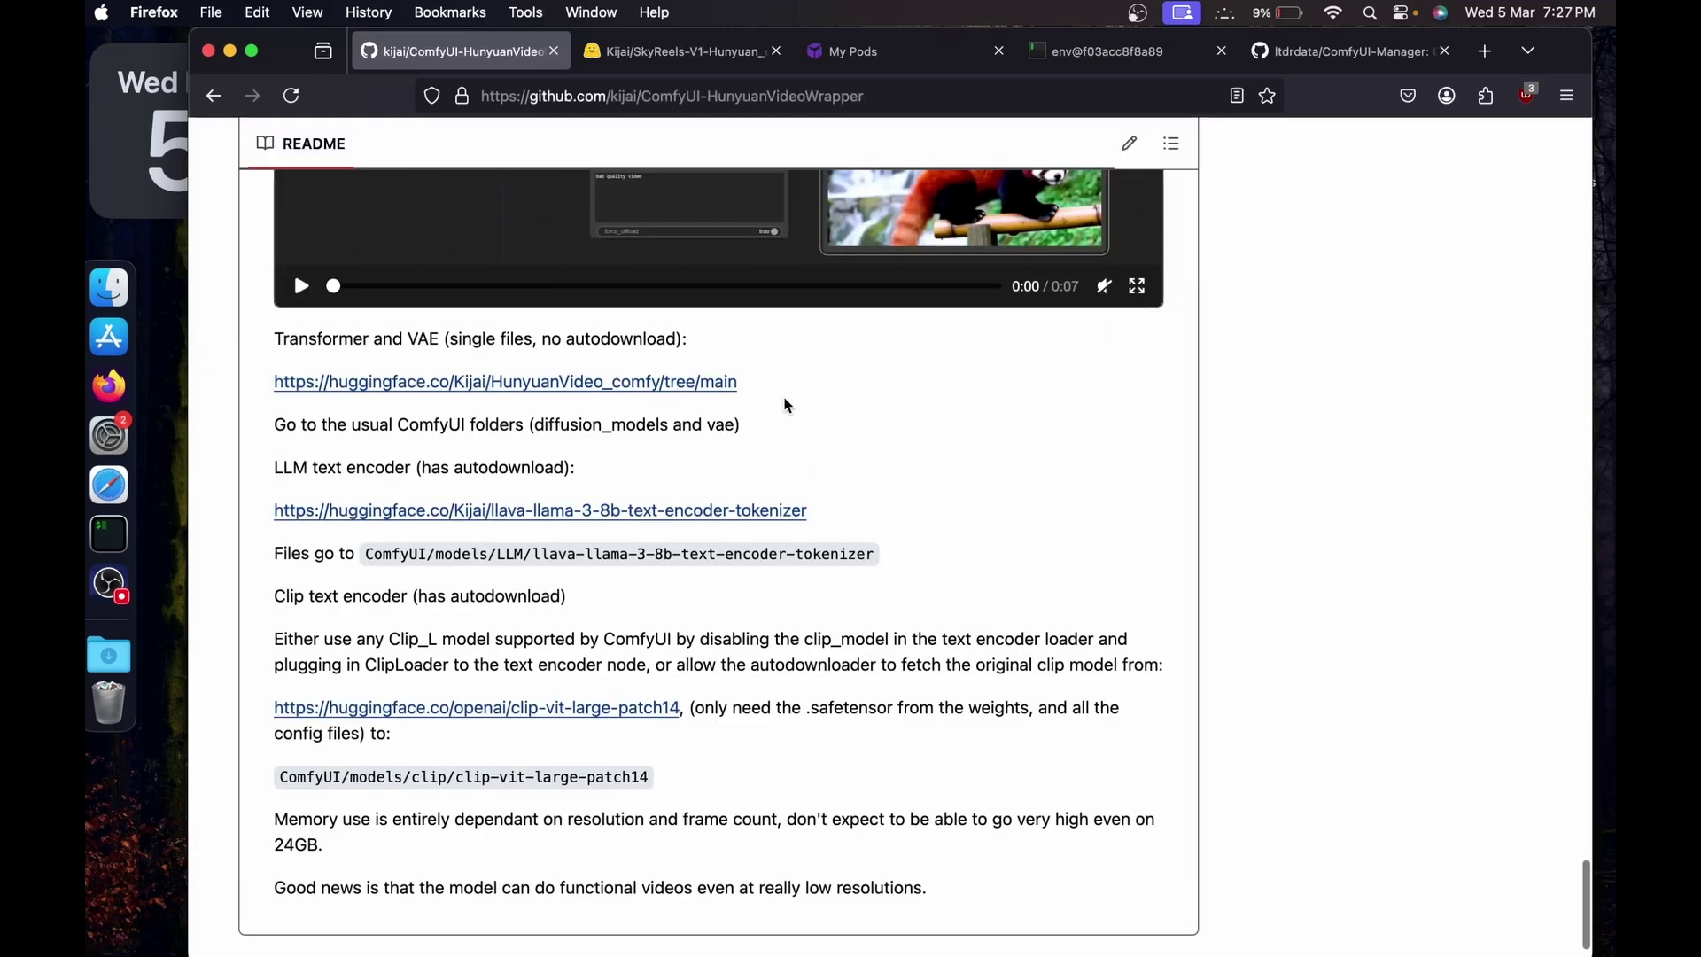
scroll(784, 397, up, 5)
Open the Transformer and VAE section's Kijai/HunyuanVideo_comfy link in a new tab.
scroll(785, 397, down, 10)
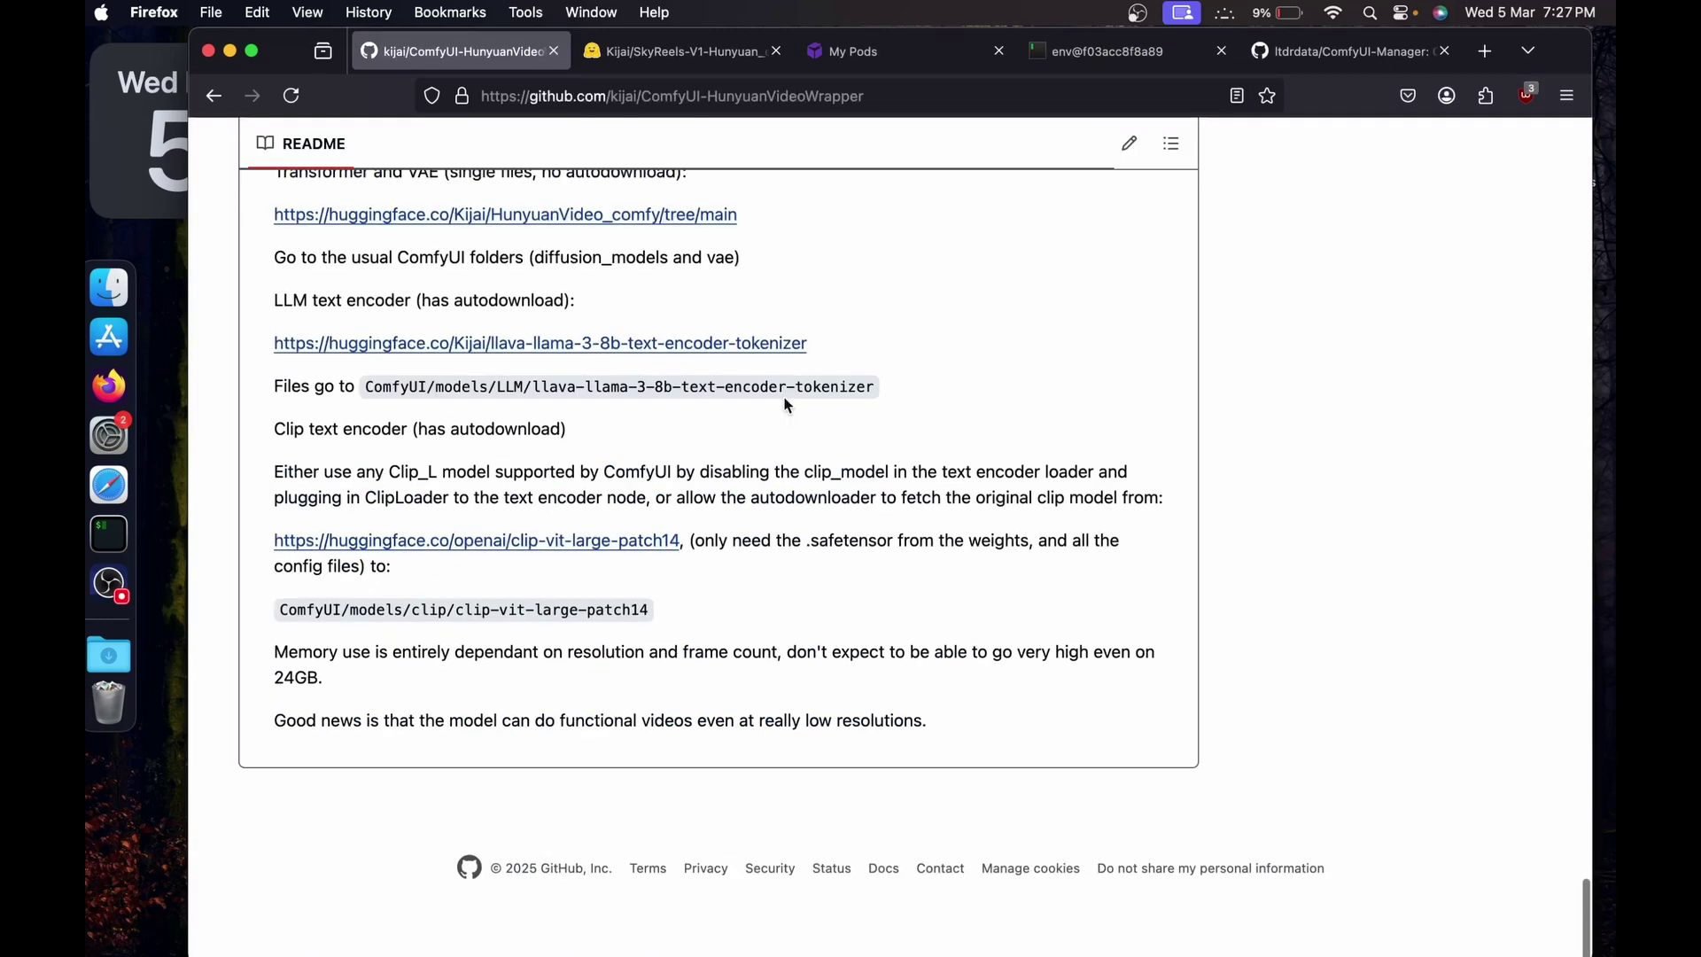
scroll(784, 397, up, 3)
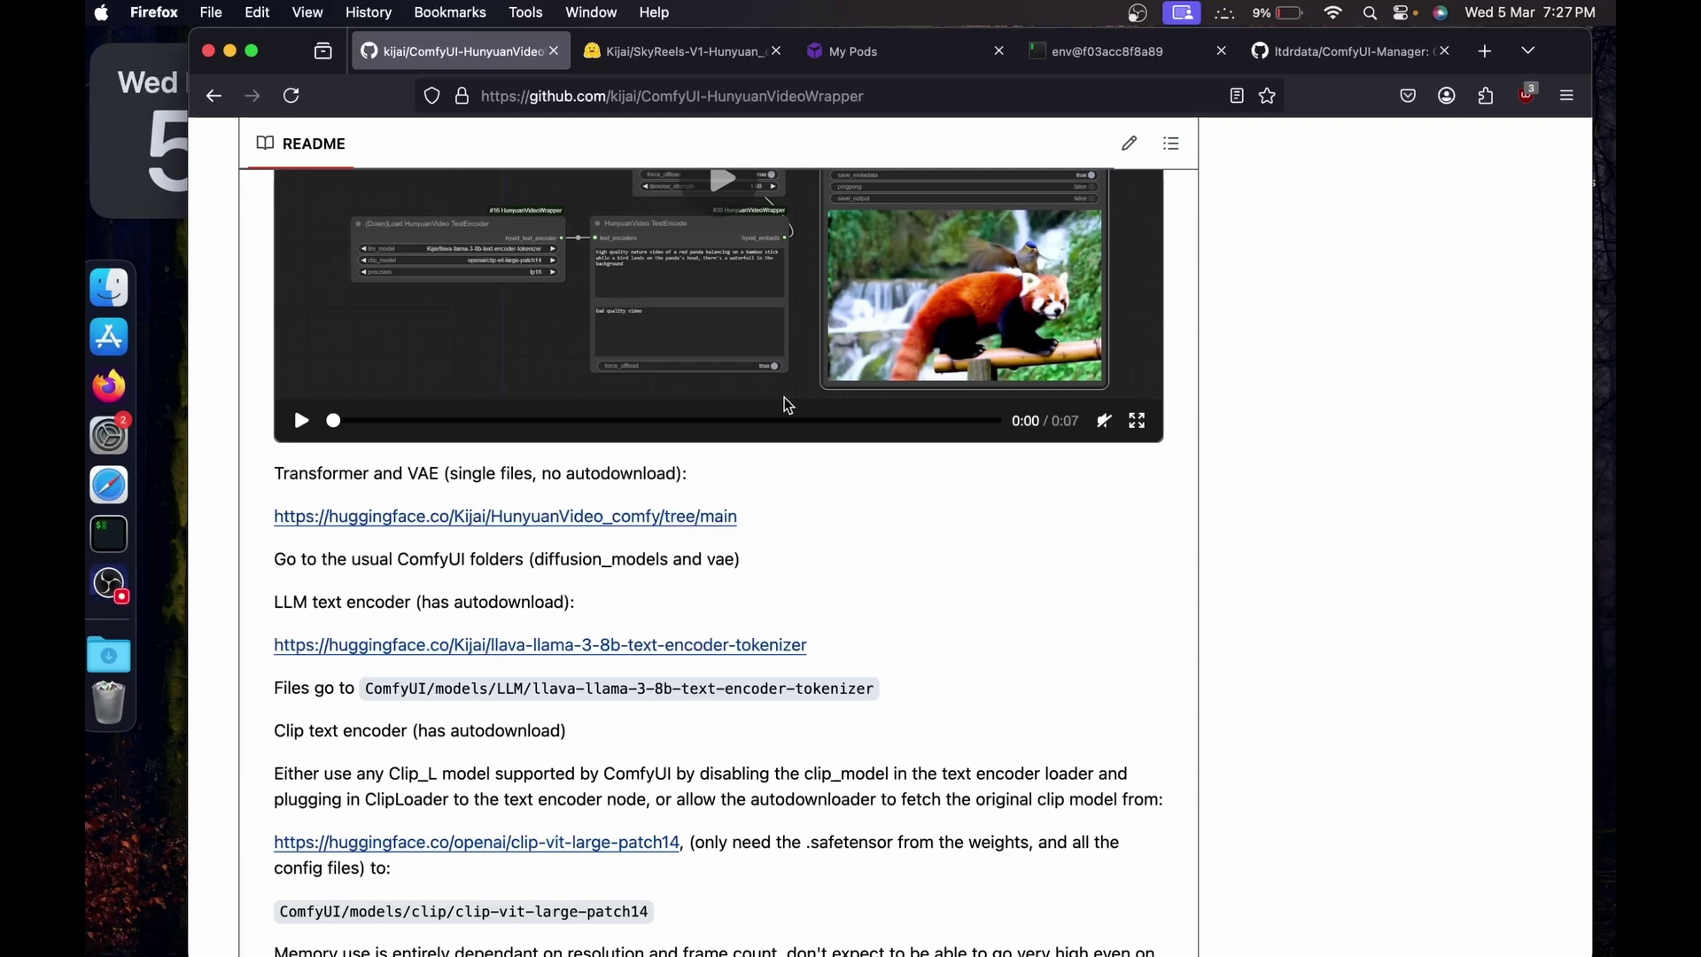
scroll(784, 397, down, 2)
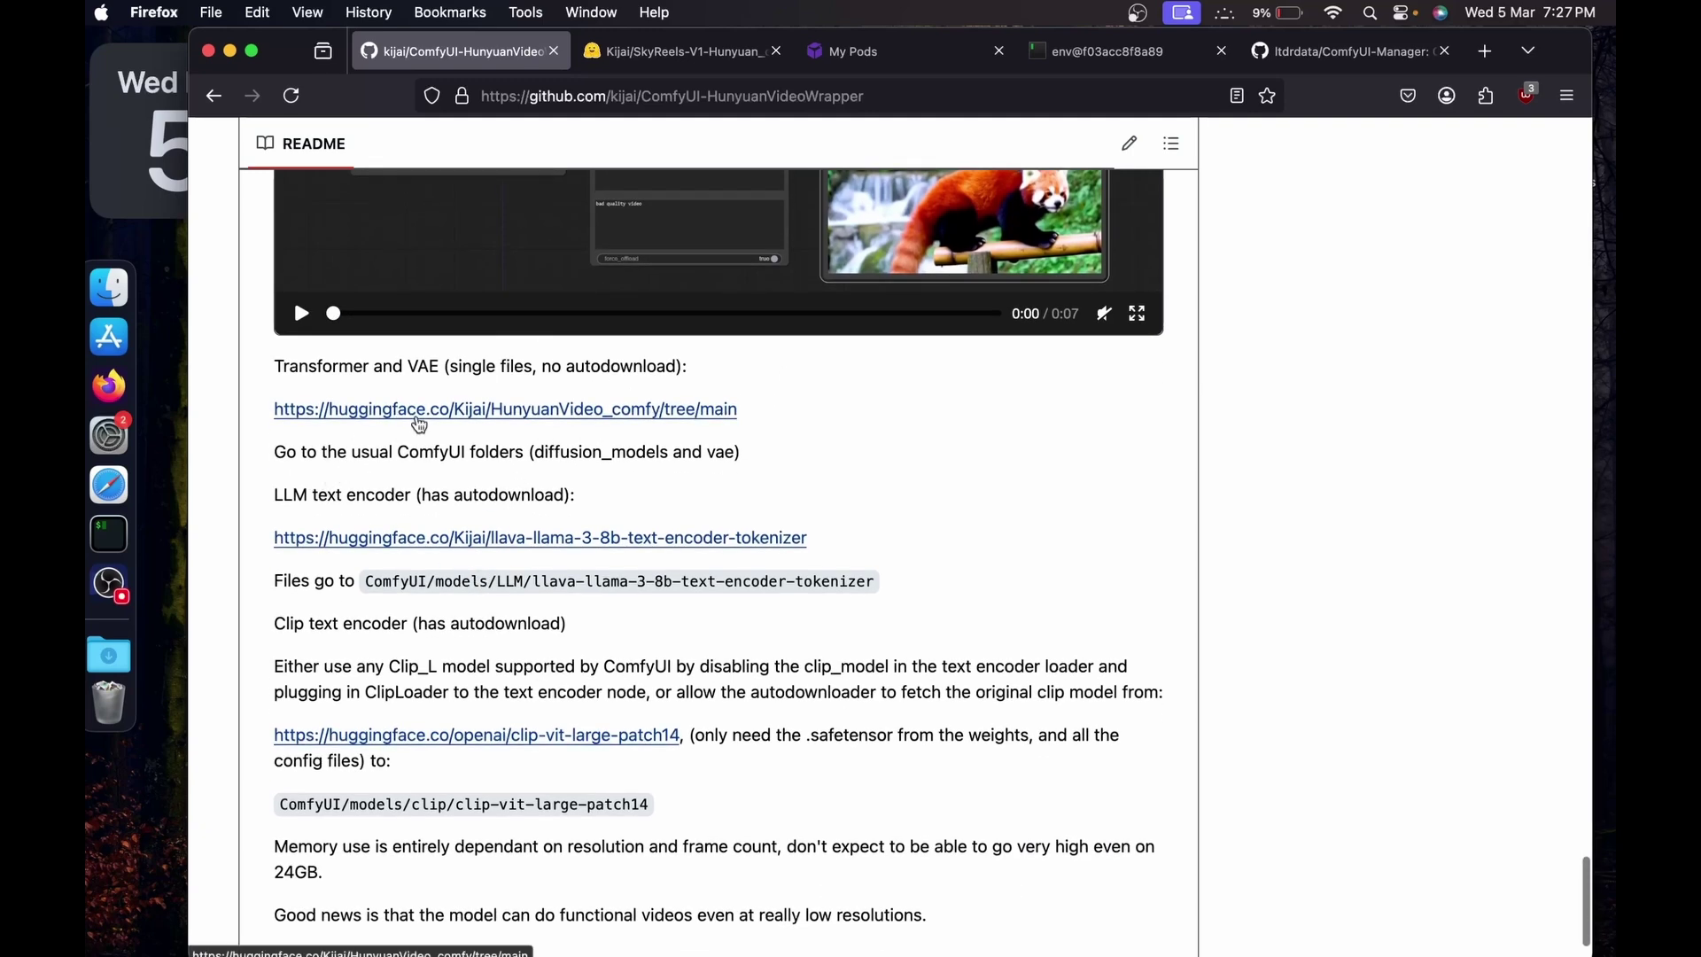
right_click(409, 417)
click(435, 421)
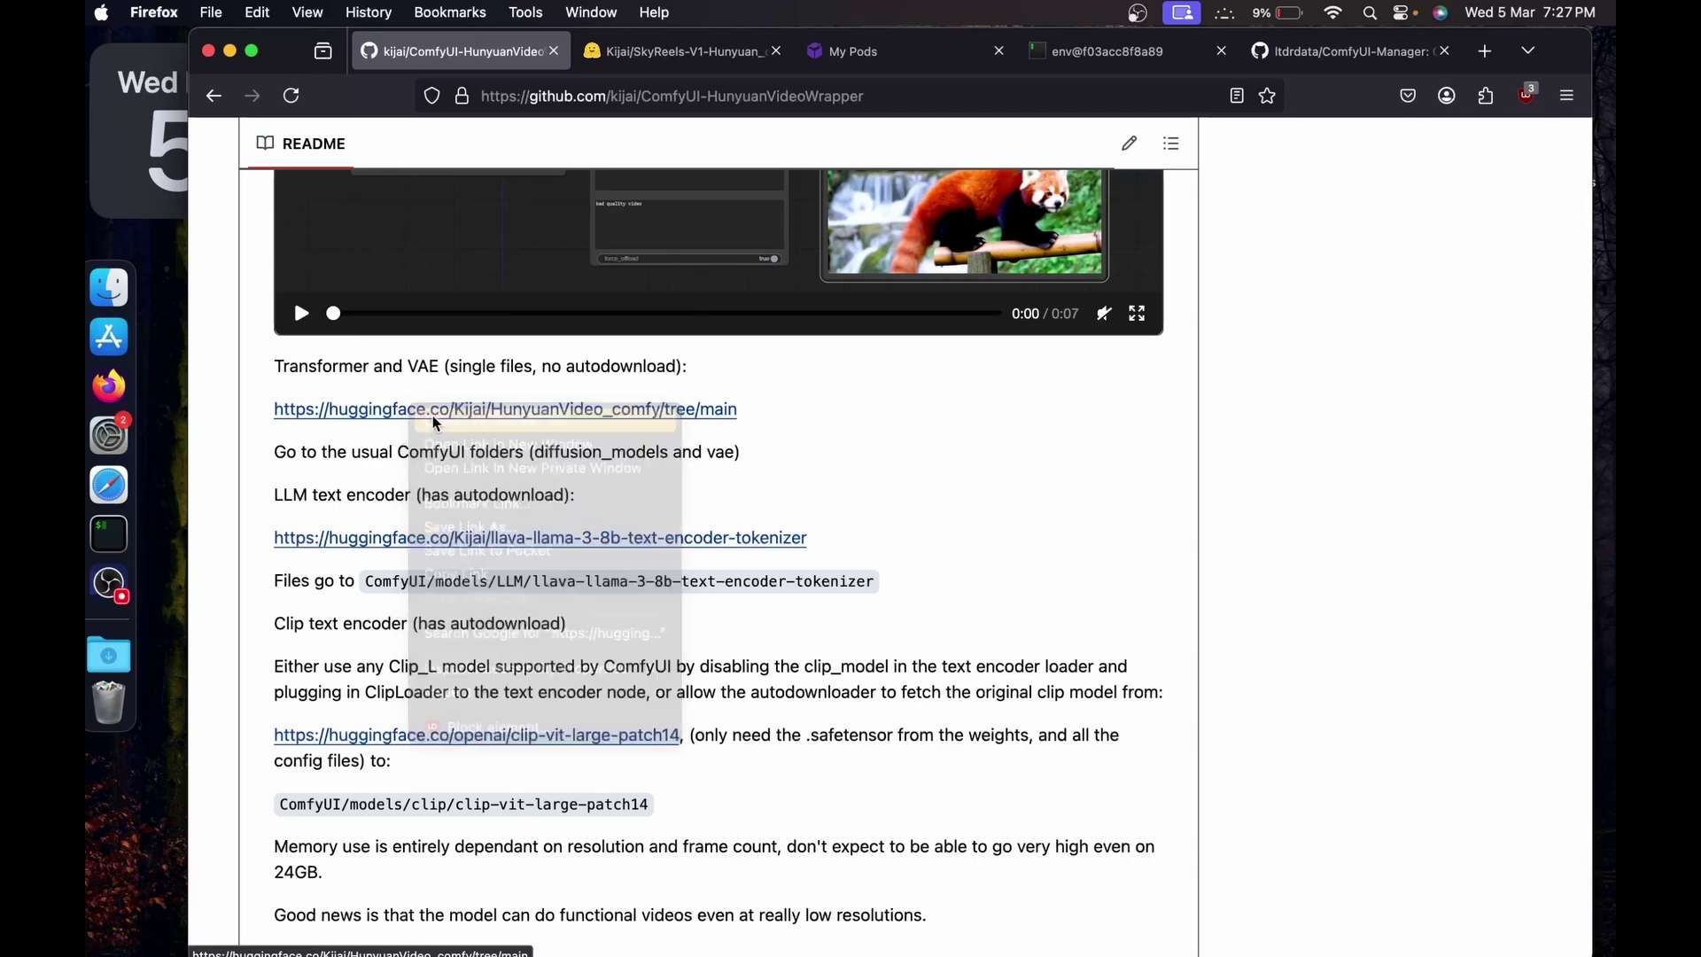
Copy the hunyuan_video_vae_bf16.safetensors (493 MB) download link from HunyuanVideo_comfy and return to the pod.
click(625, 52)
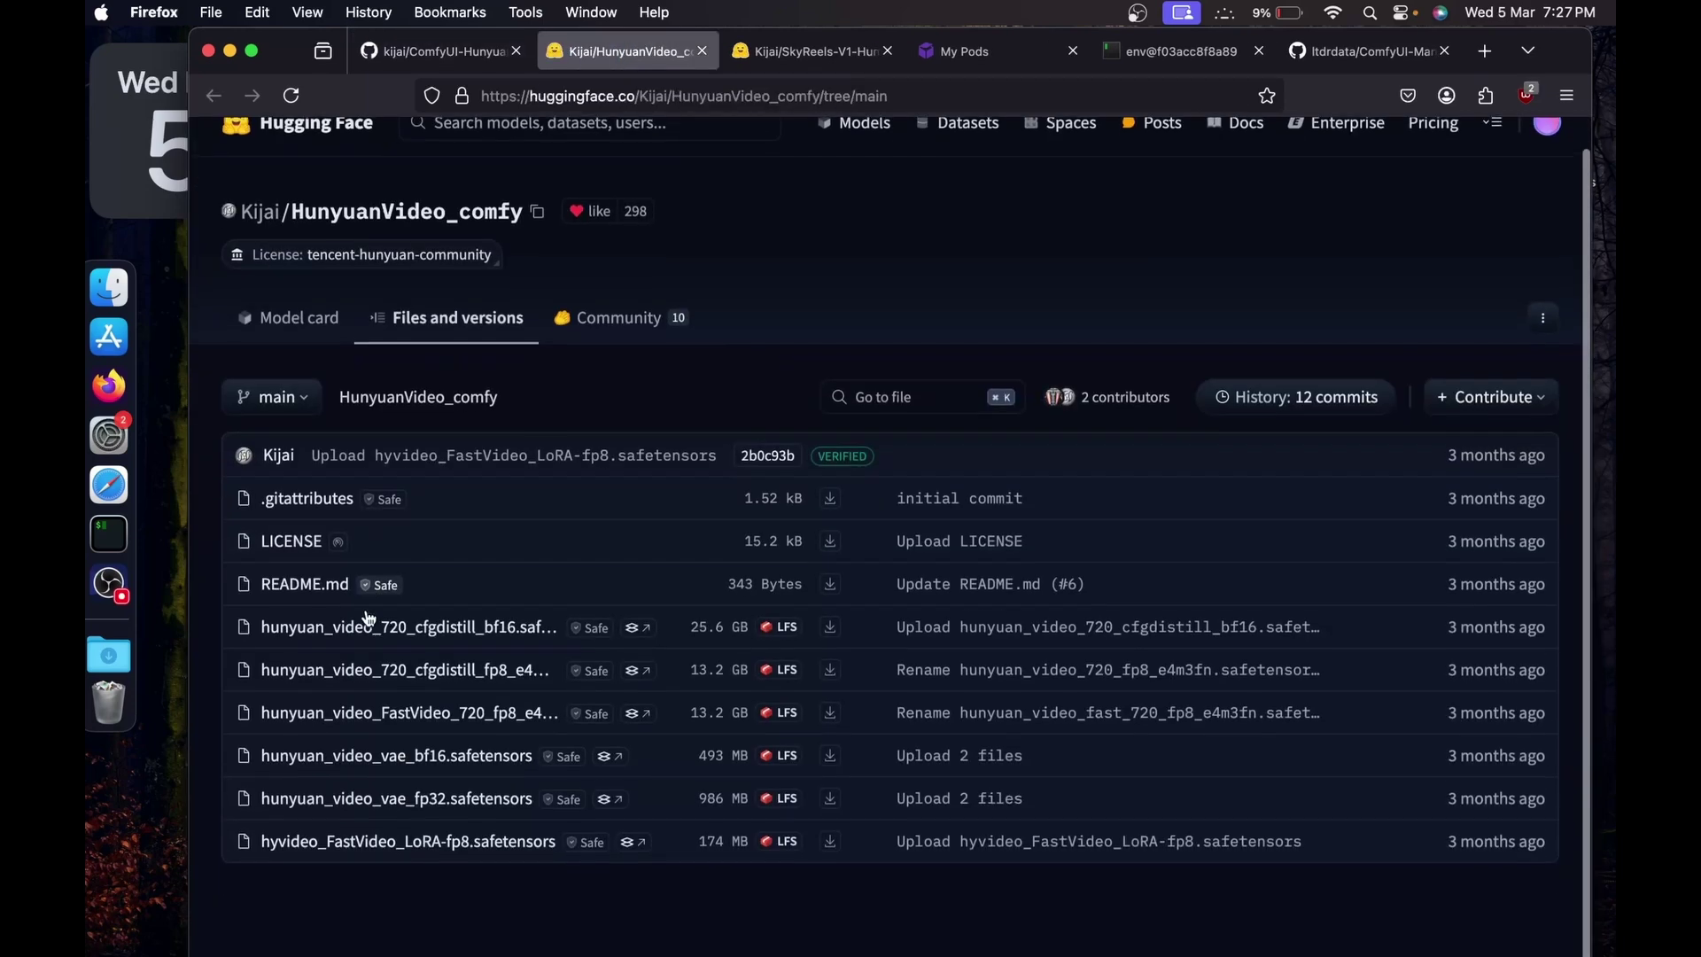
scroll(373, 620, down, 1)
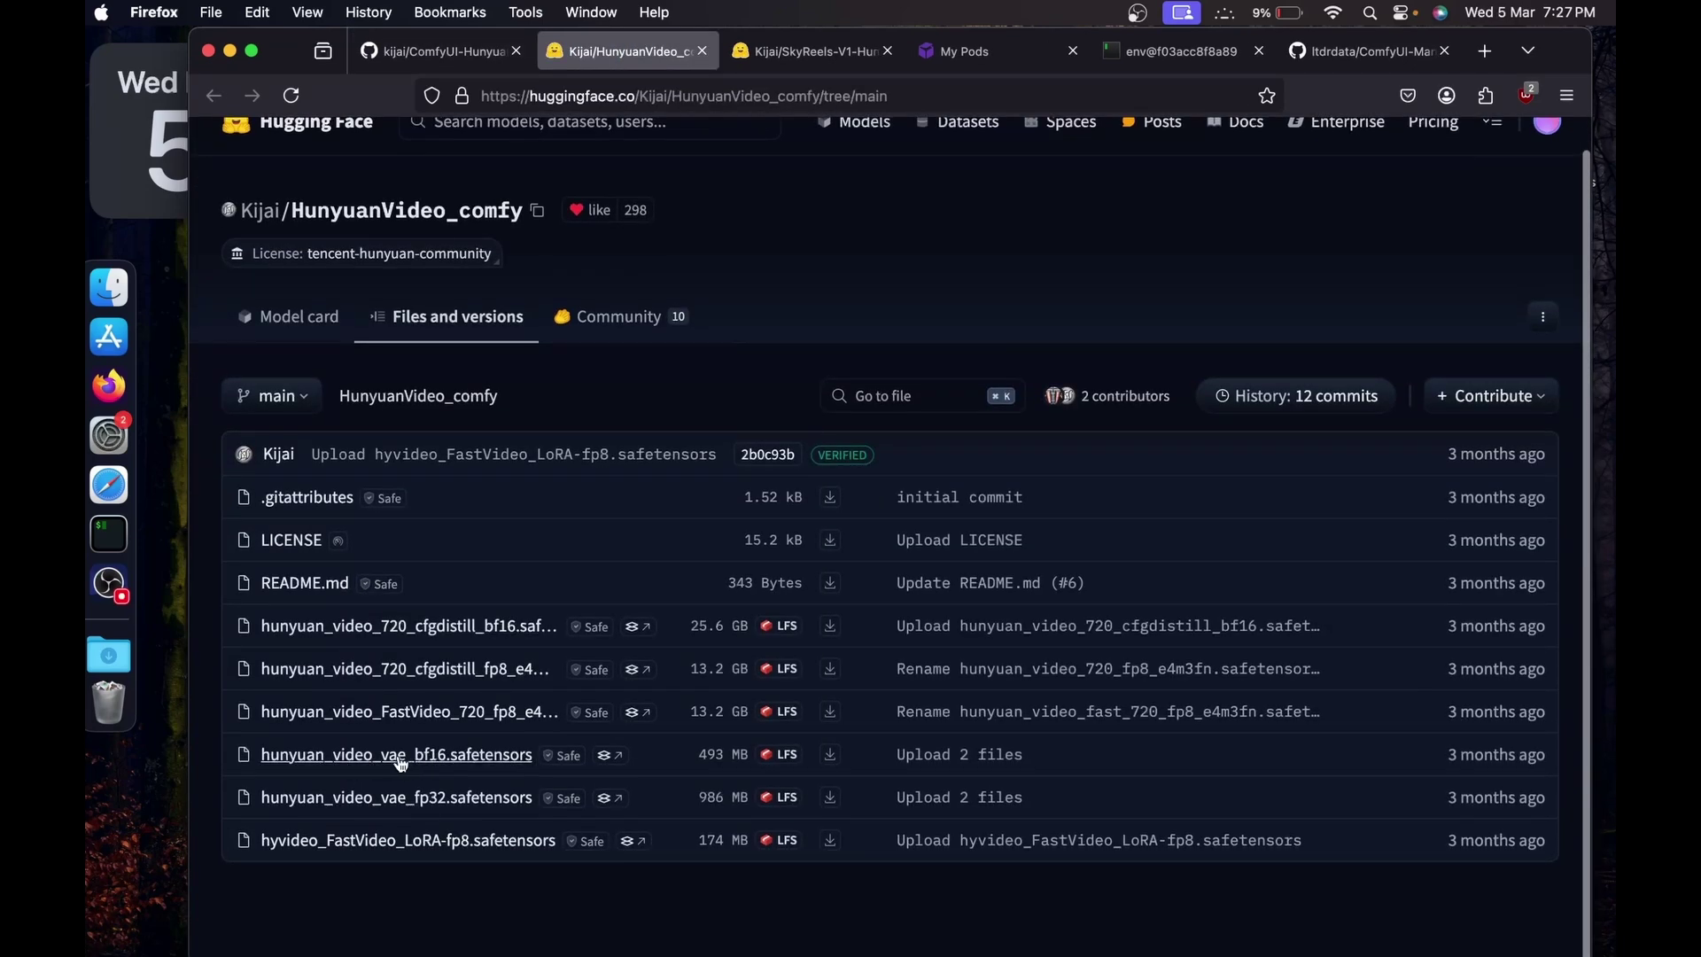
click(438, 768)
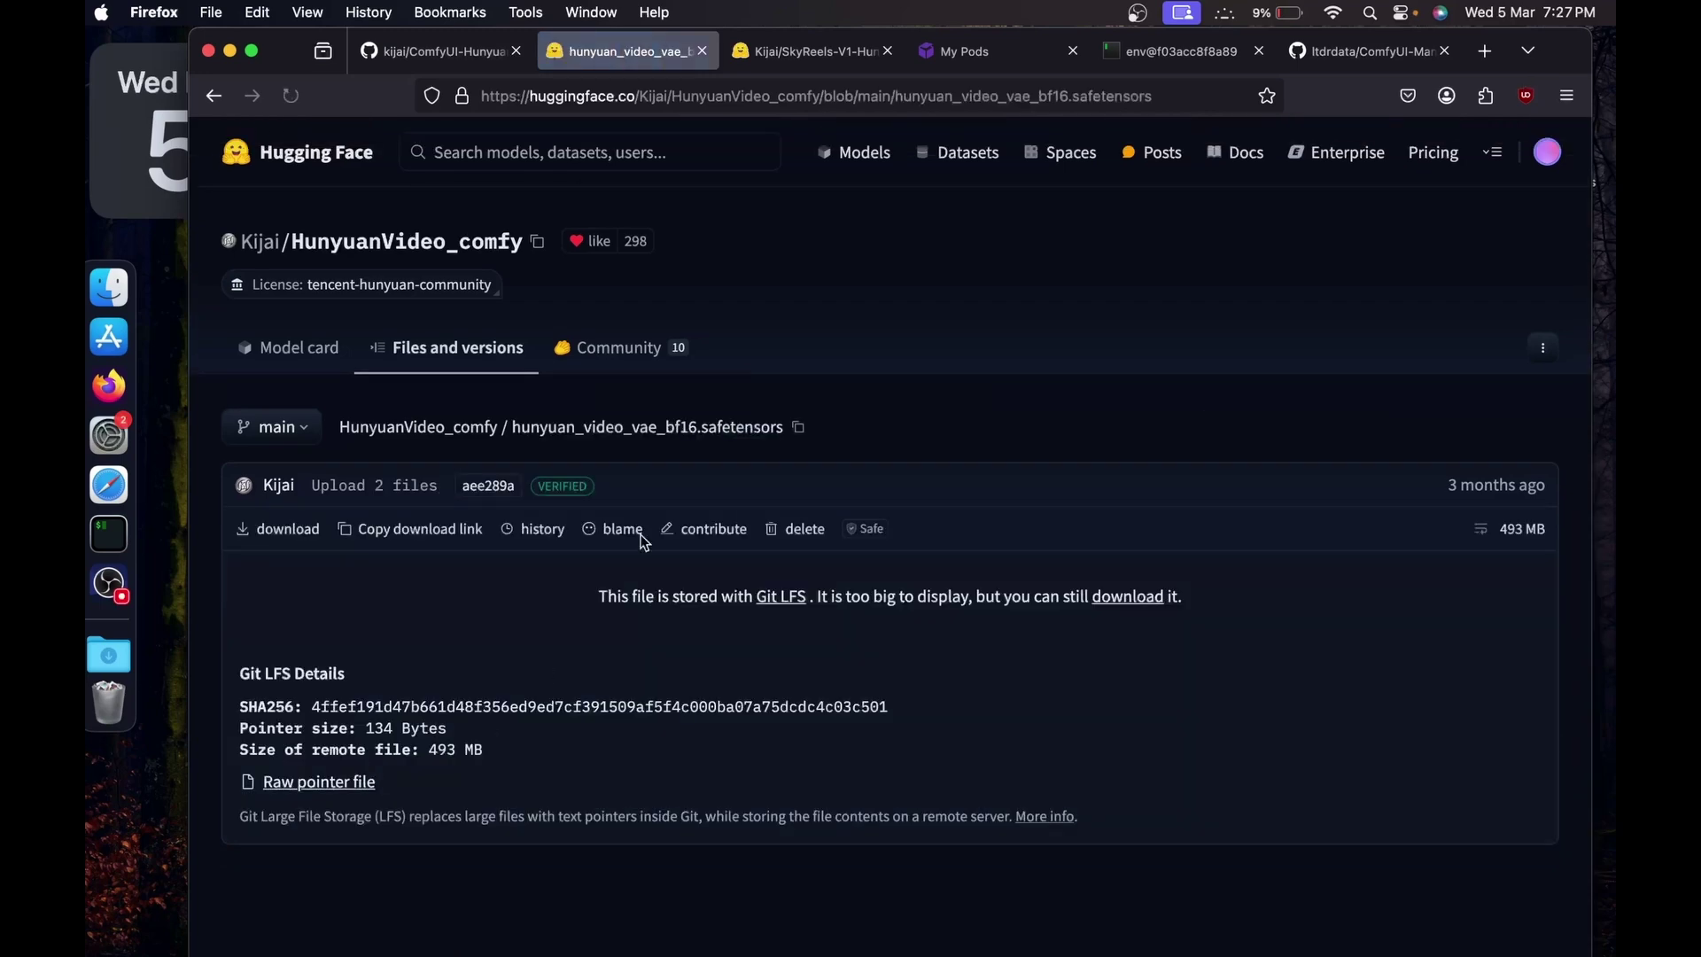
click(424, 532)
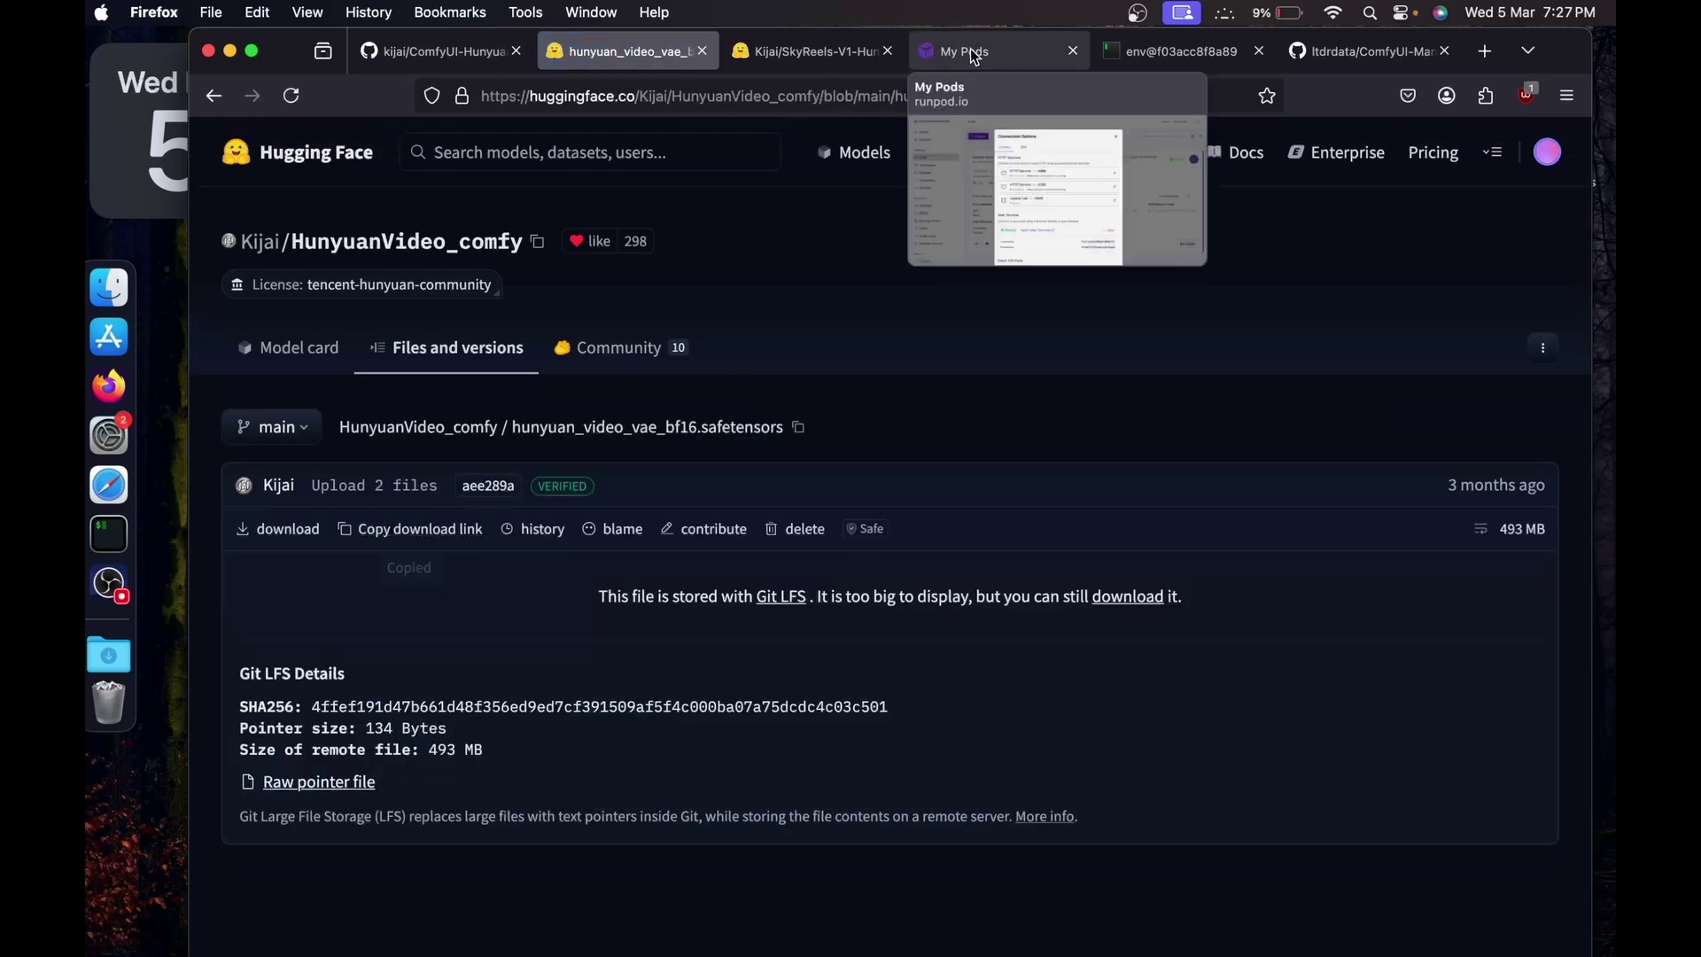
click(1143, 53)
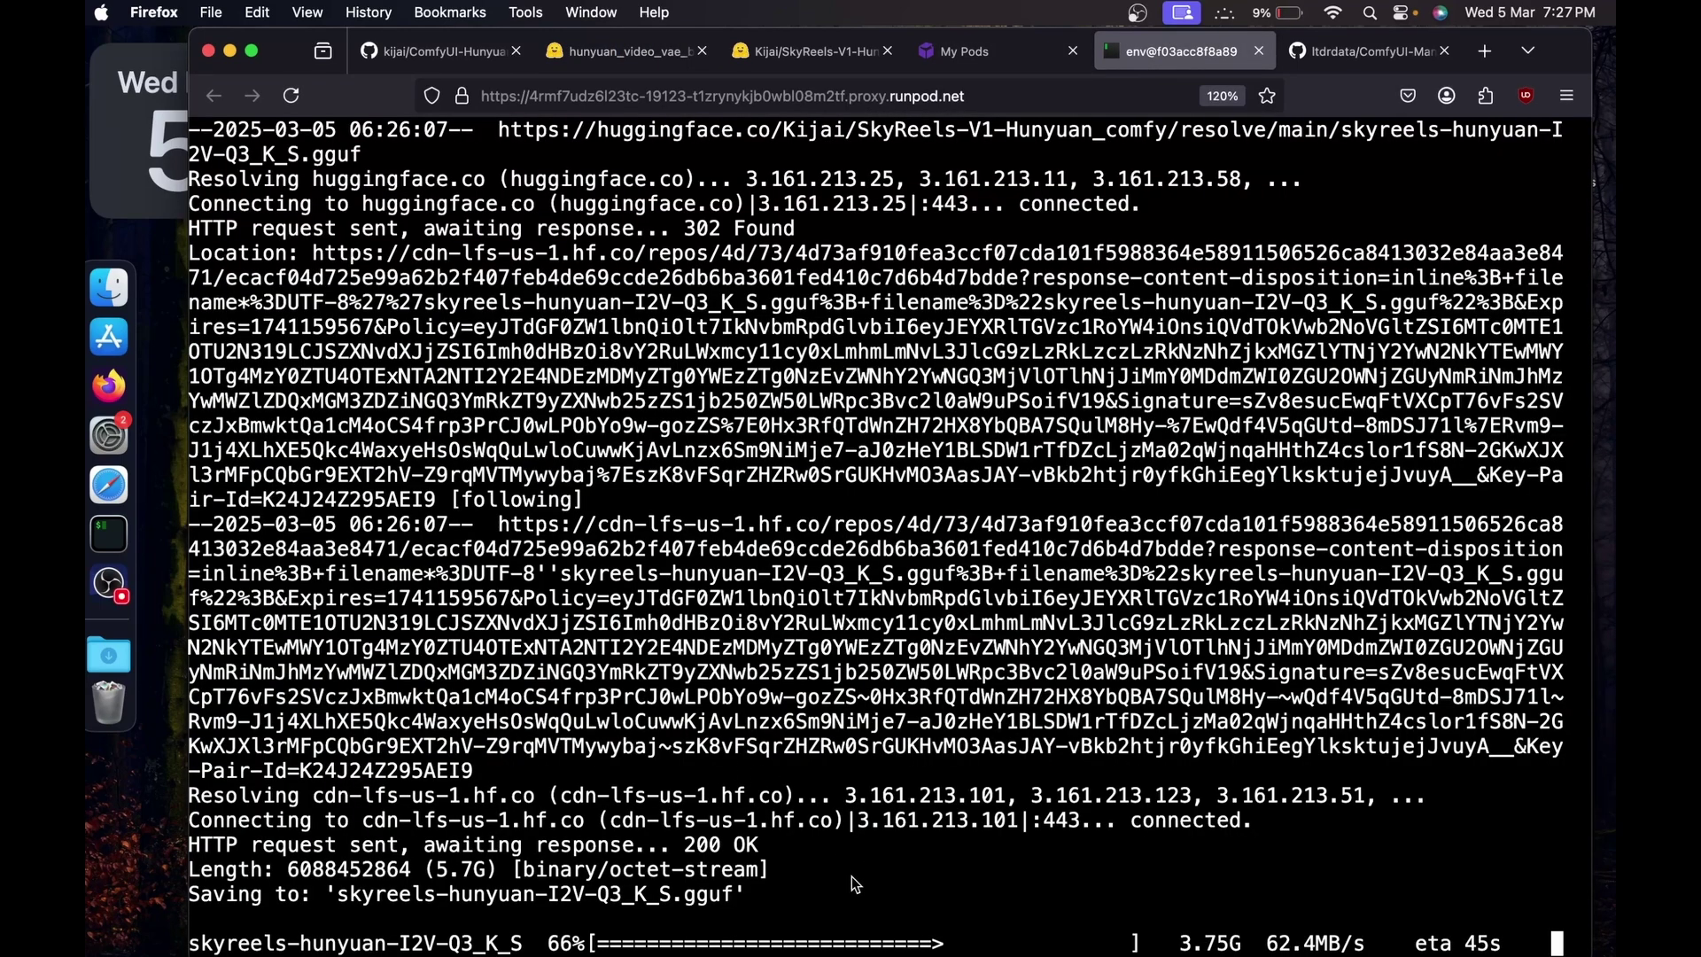
In a new pod web terminal, wget the VAE into workspace/ComfyUI/models/vae.
click(966, 51)
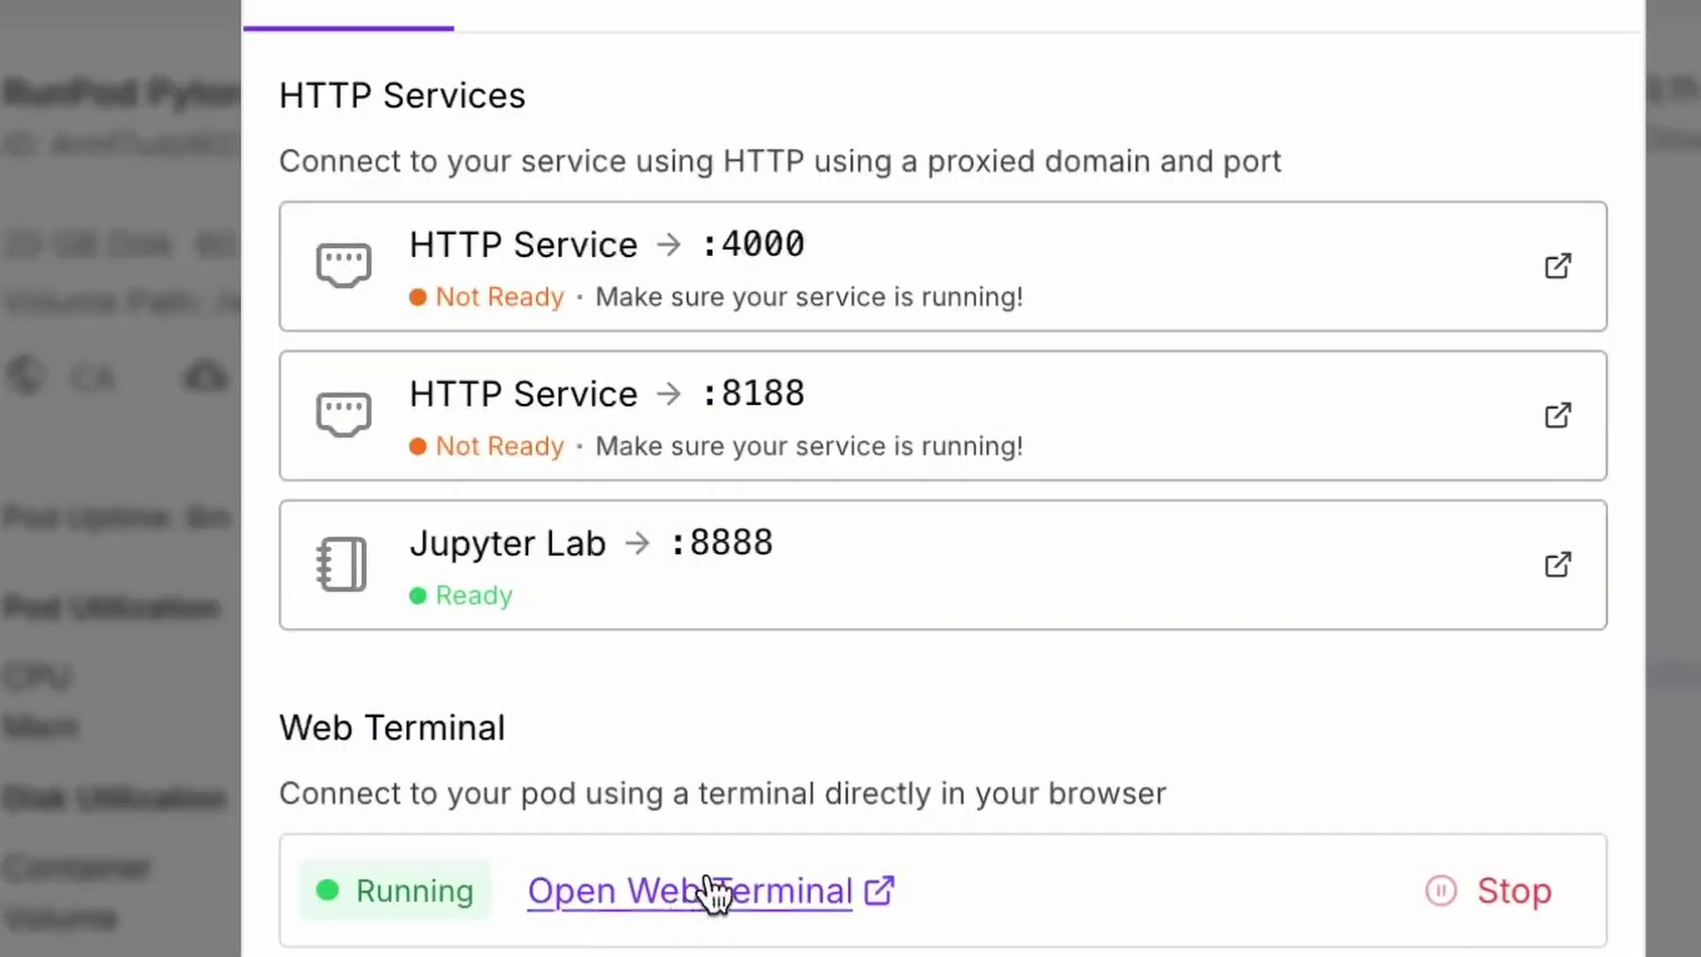
click(867, 409)
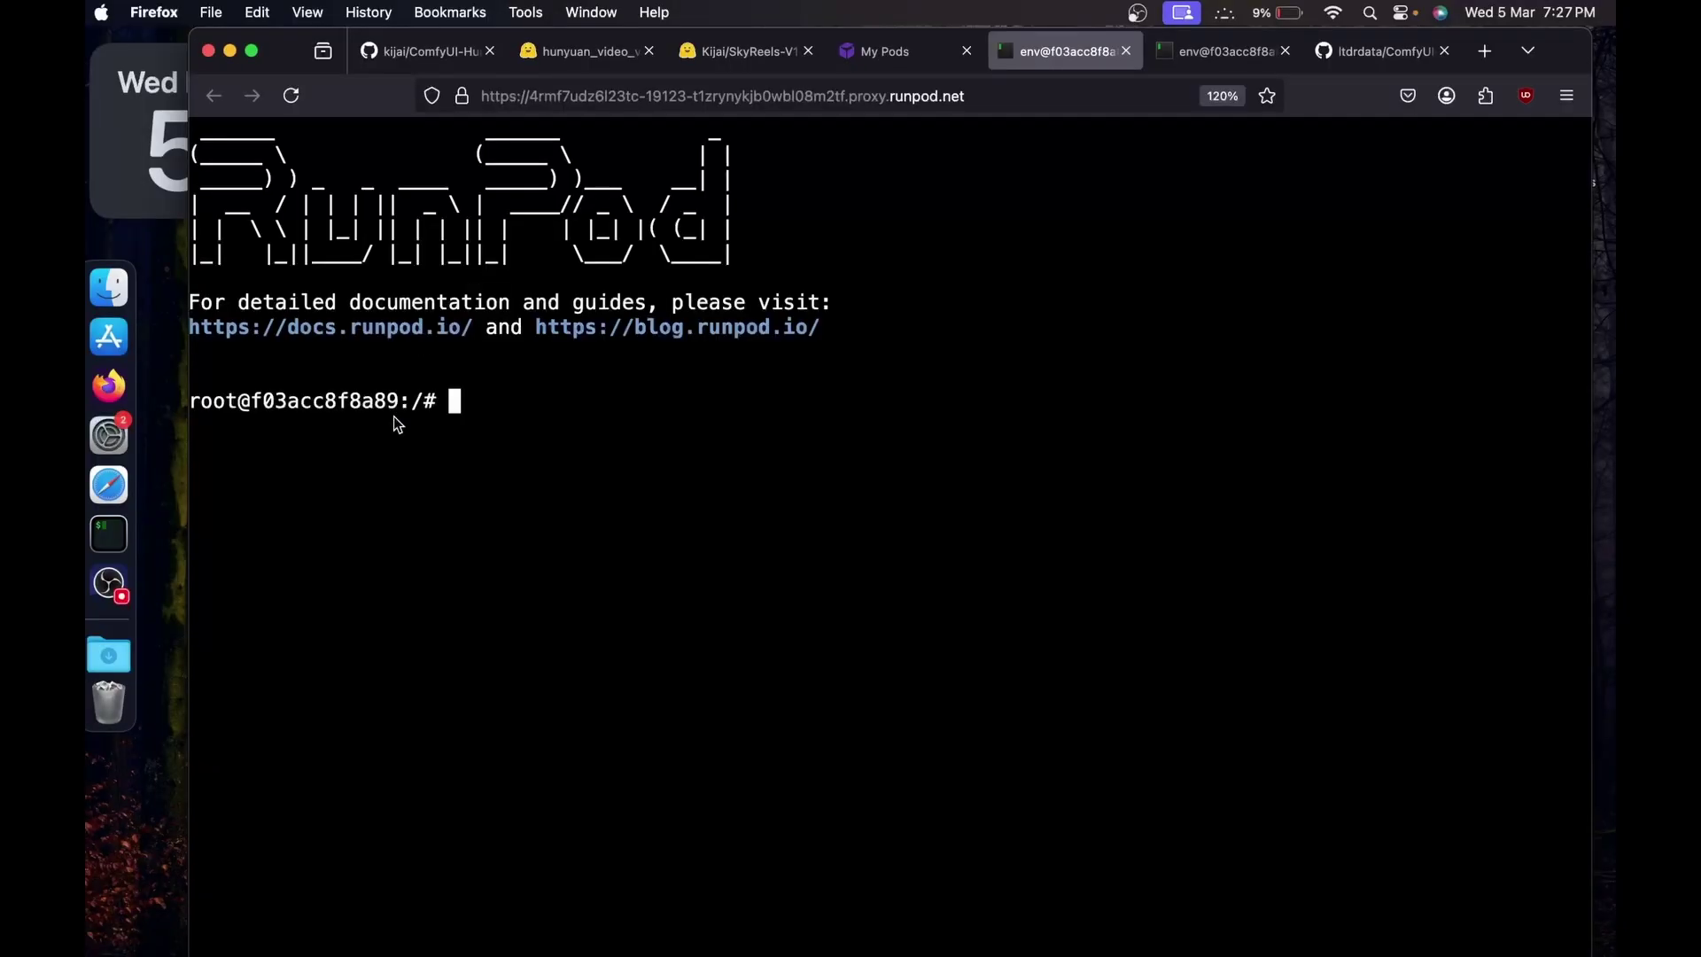
drag(457, 403, 351, 404)
click(544, 397)
text(cd workspace/)
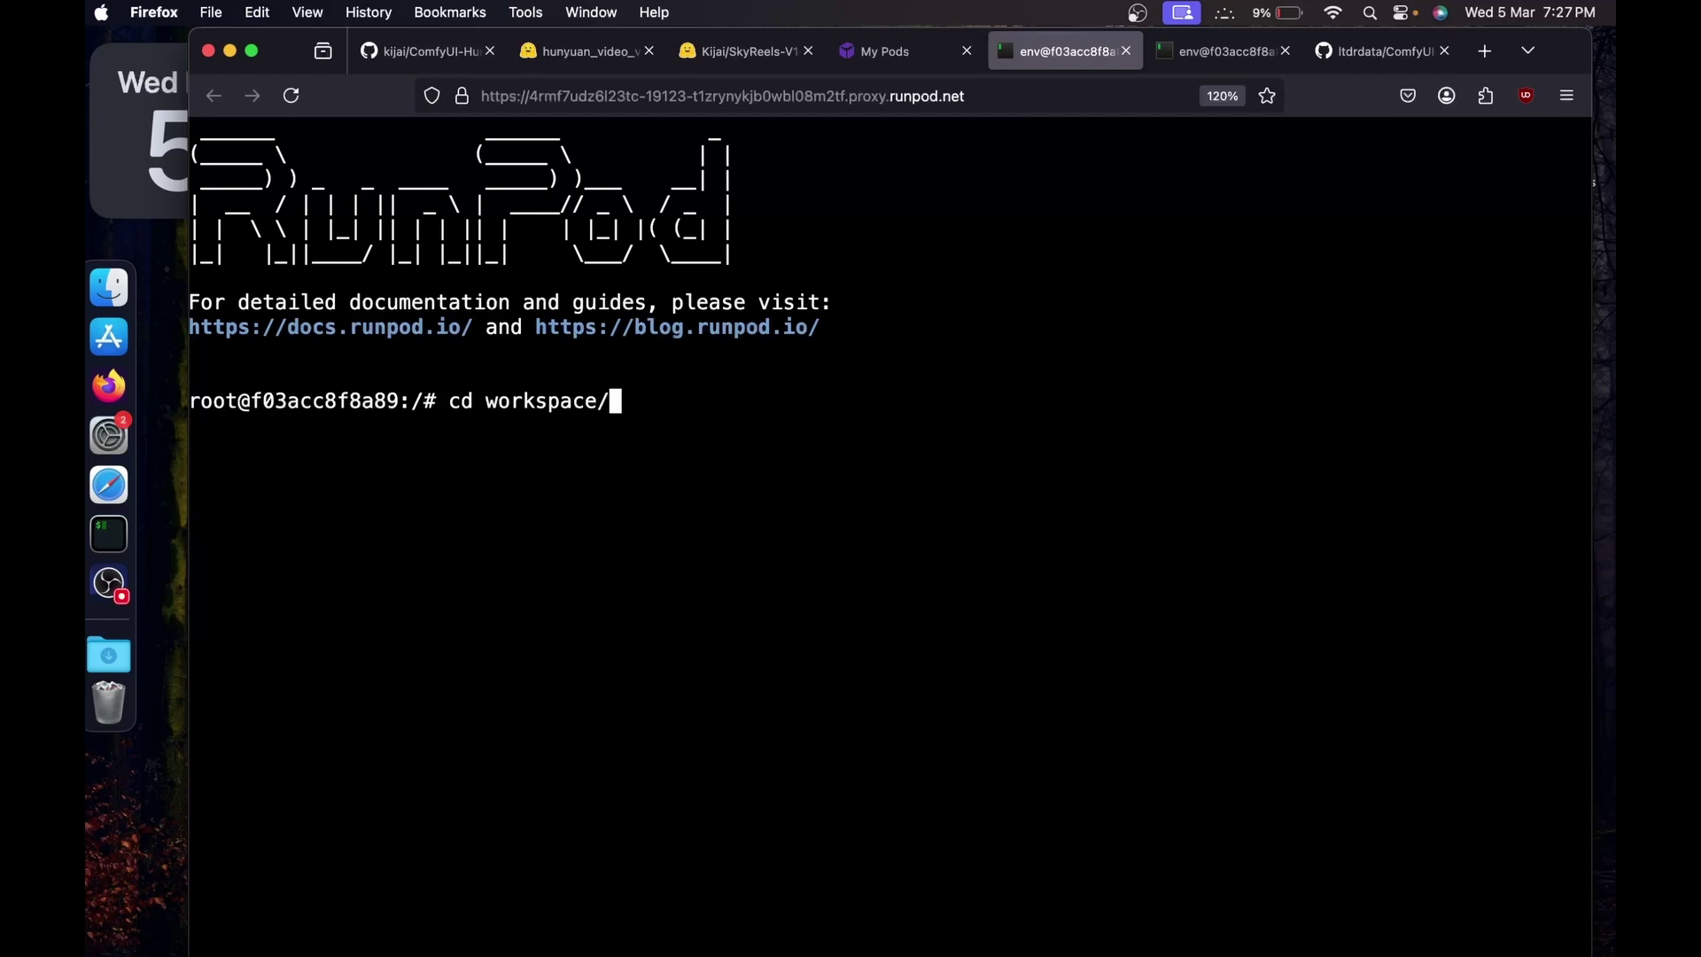
text(ComfyUI/models/)
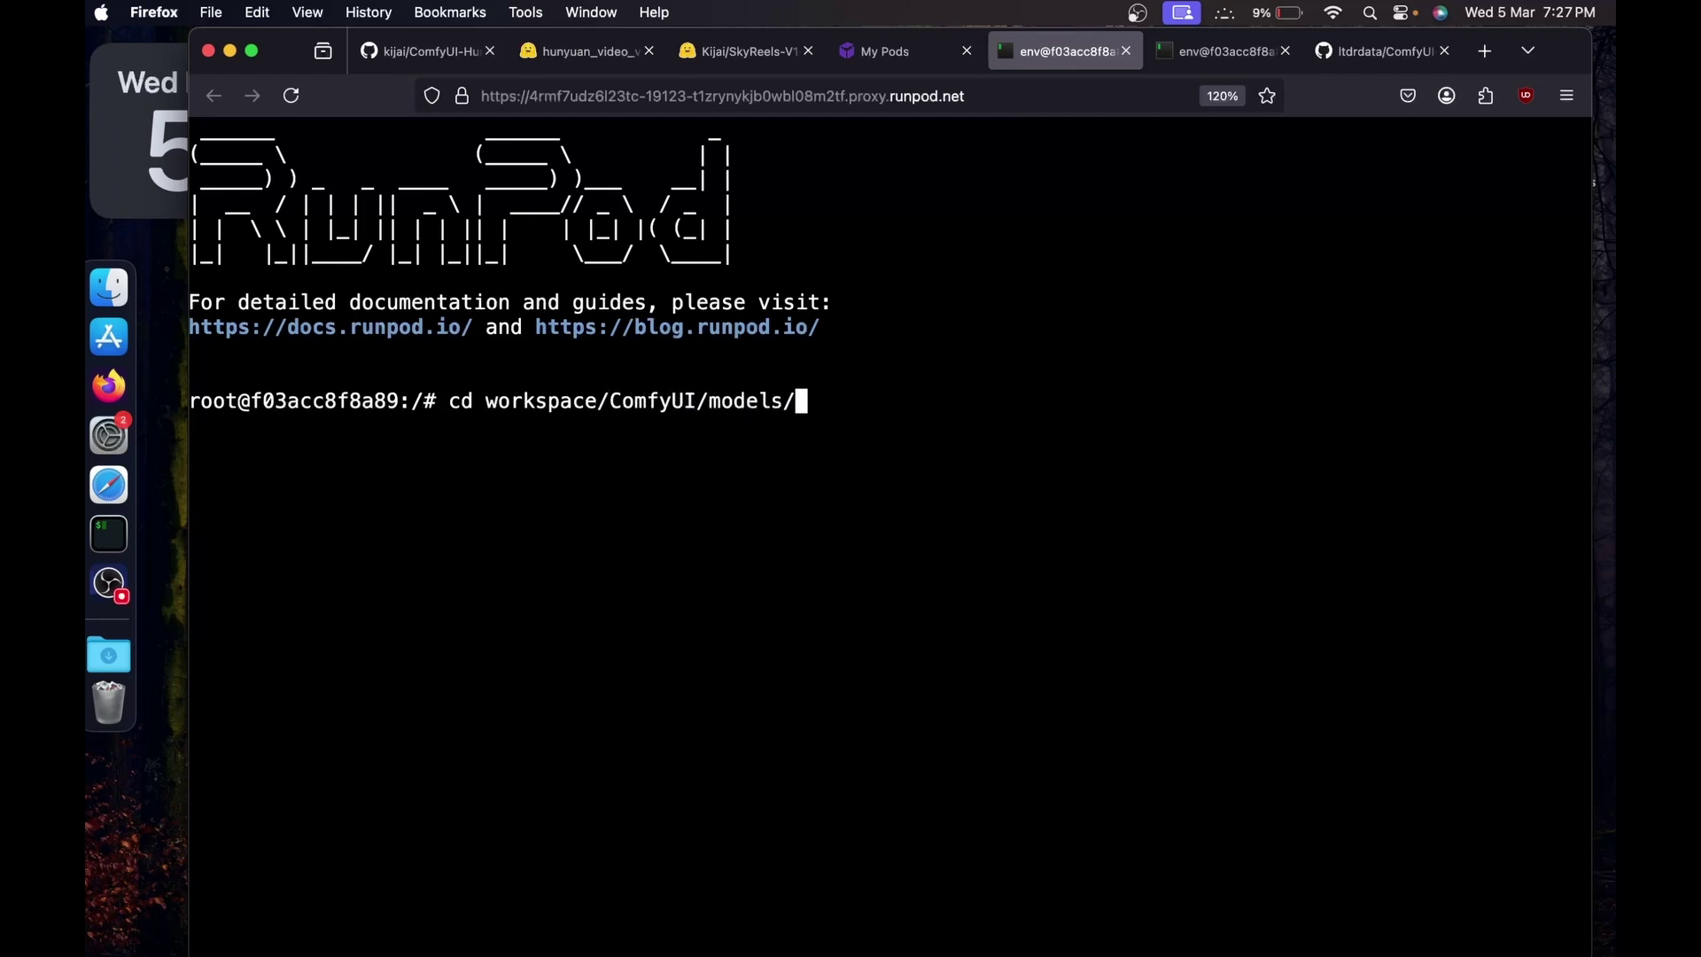
text(vae)
key(Return)
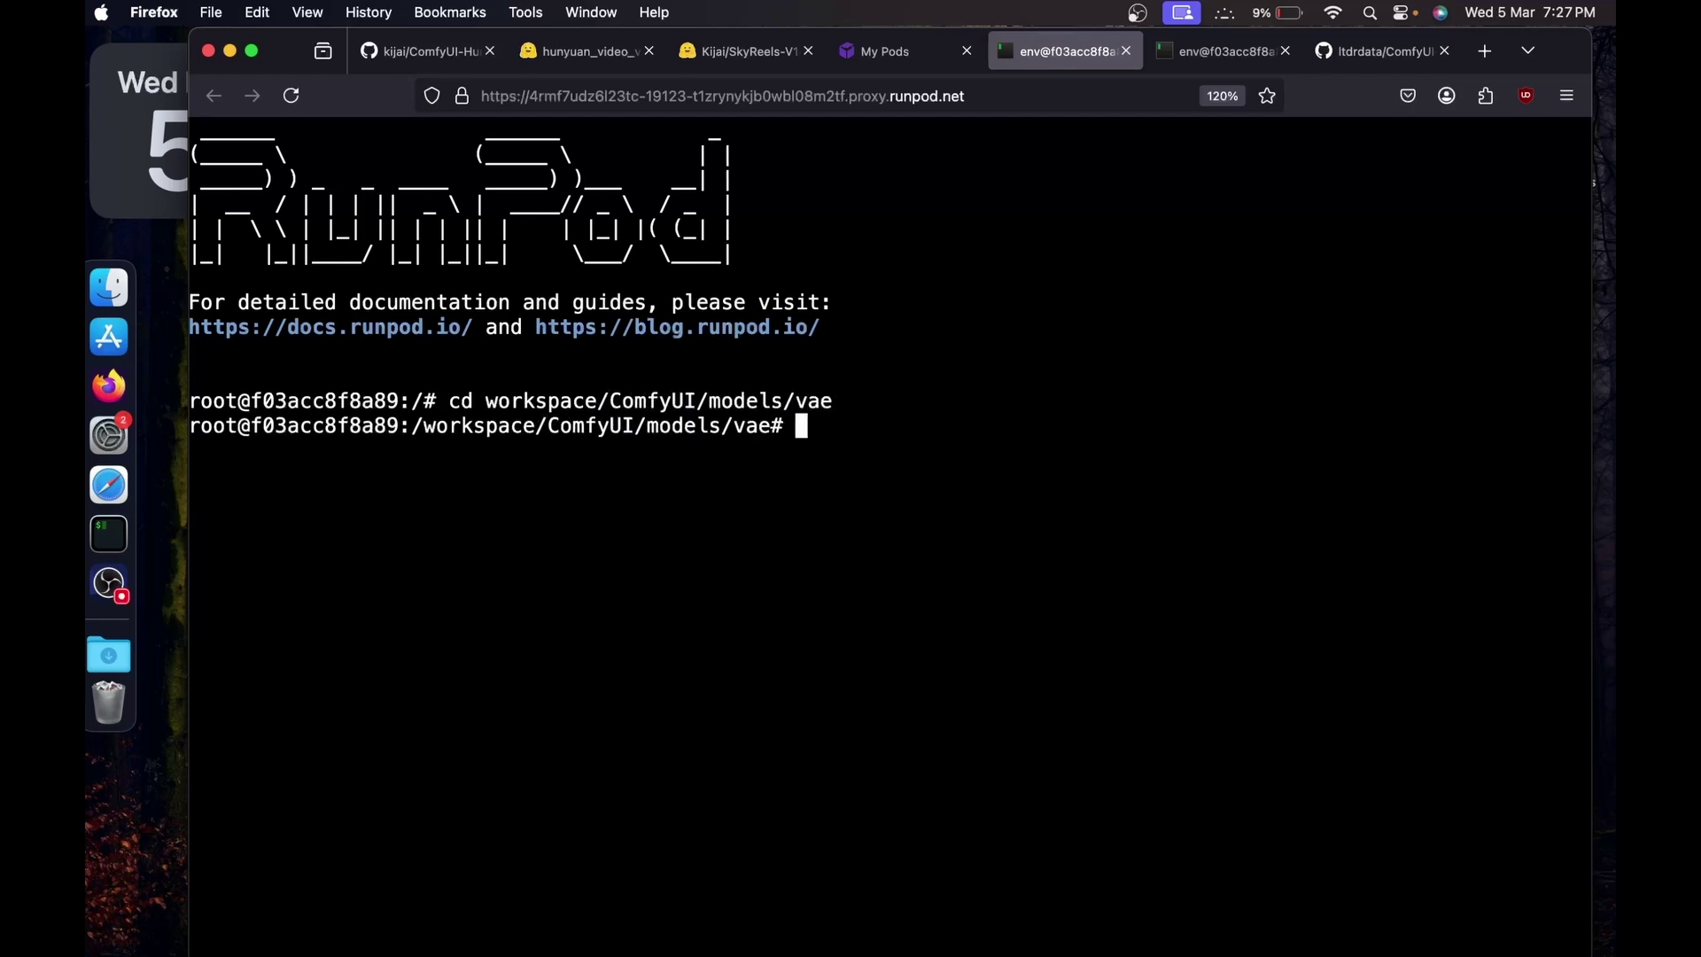
text(wget)
key(super+v)
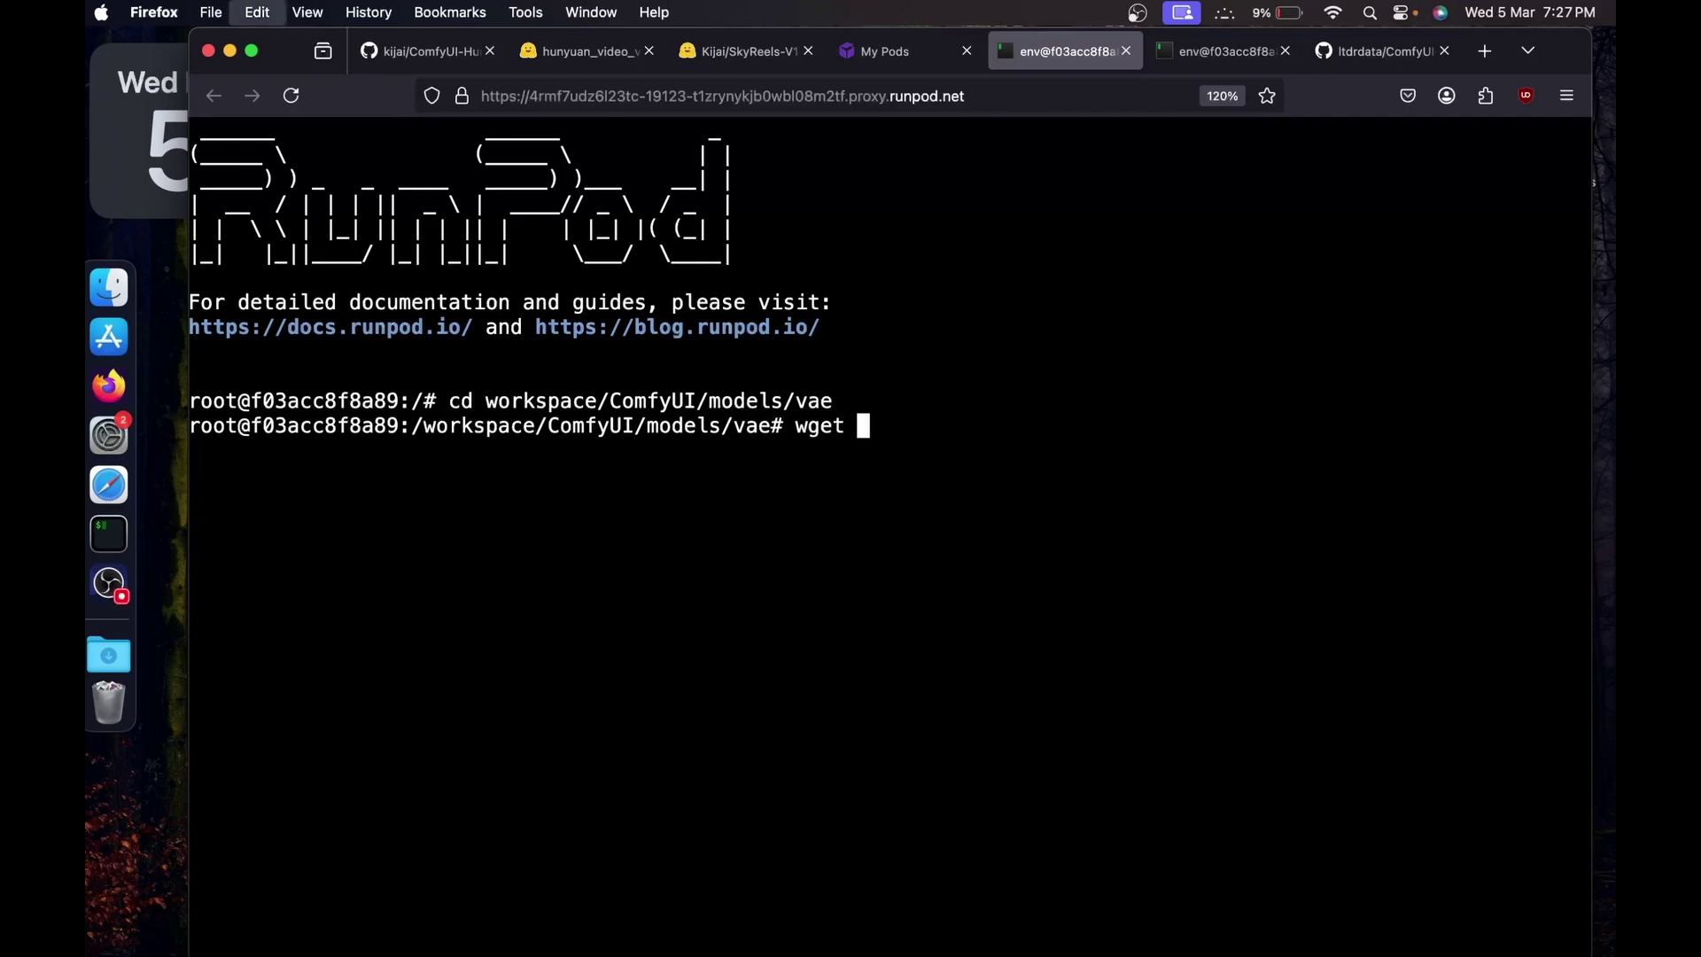
key(Return)
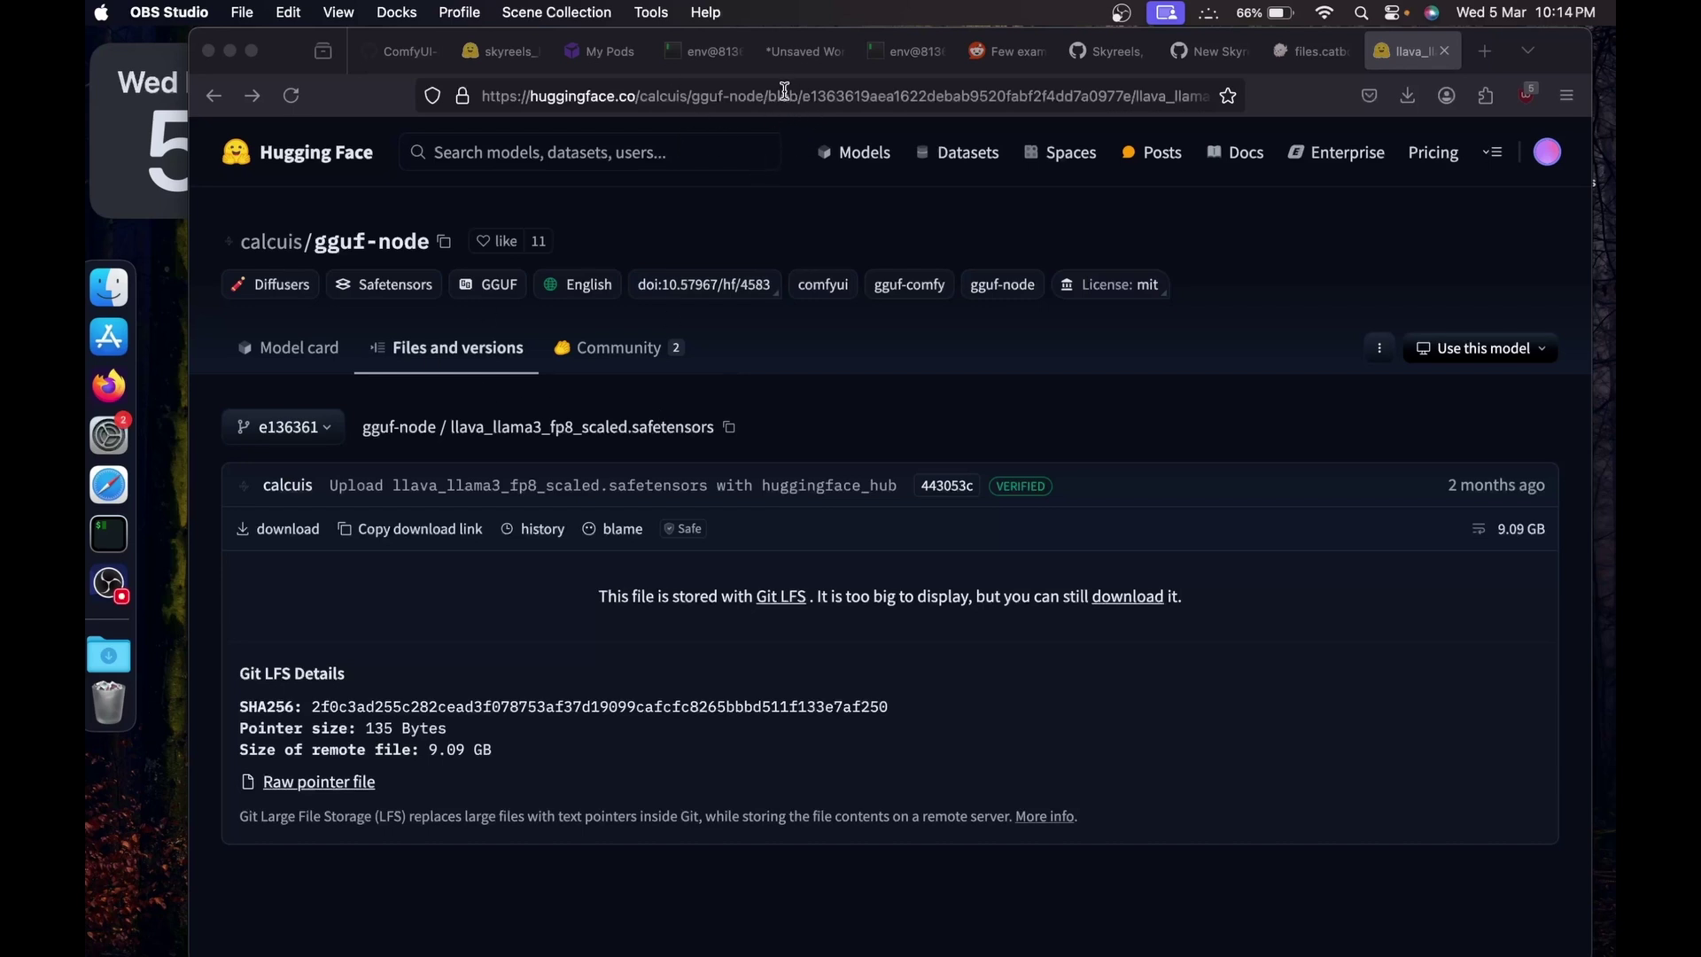
Copy the llava_llama3_fp8_scaled.safetensors download link on Hugging Face.
click(831, 210)
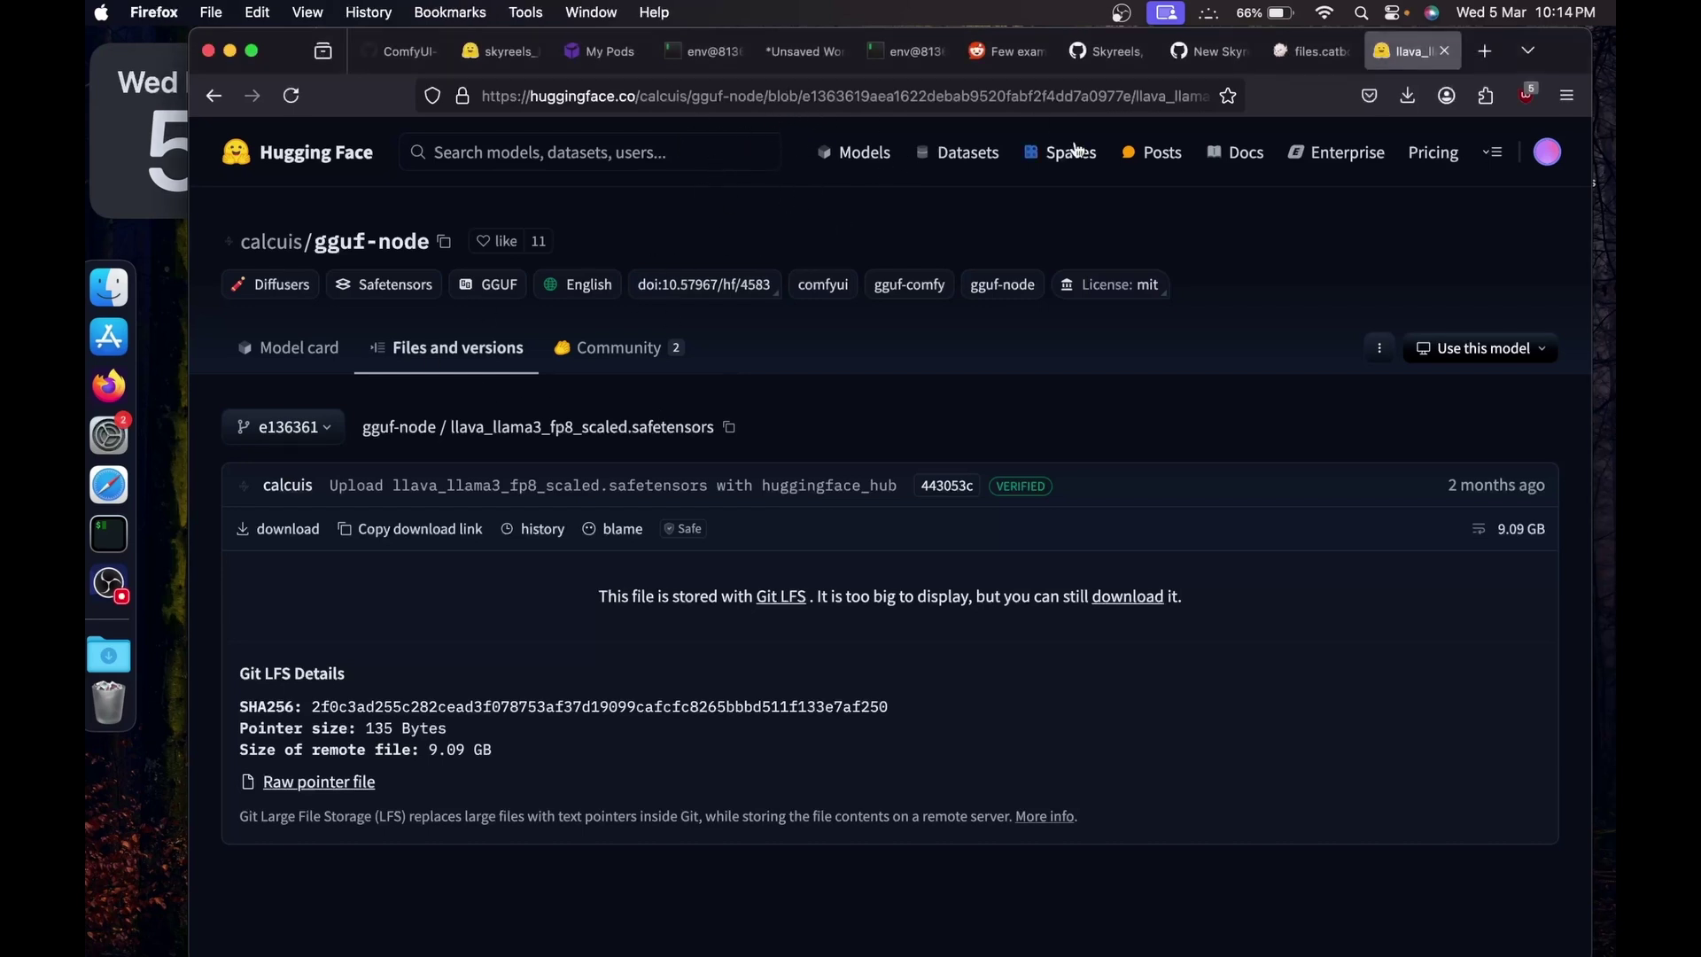
click(413, 532)
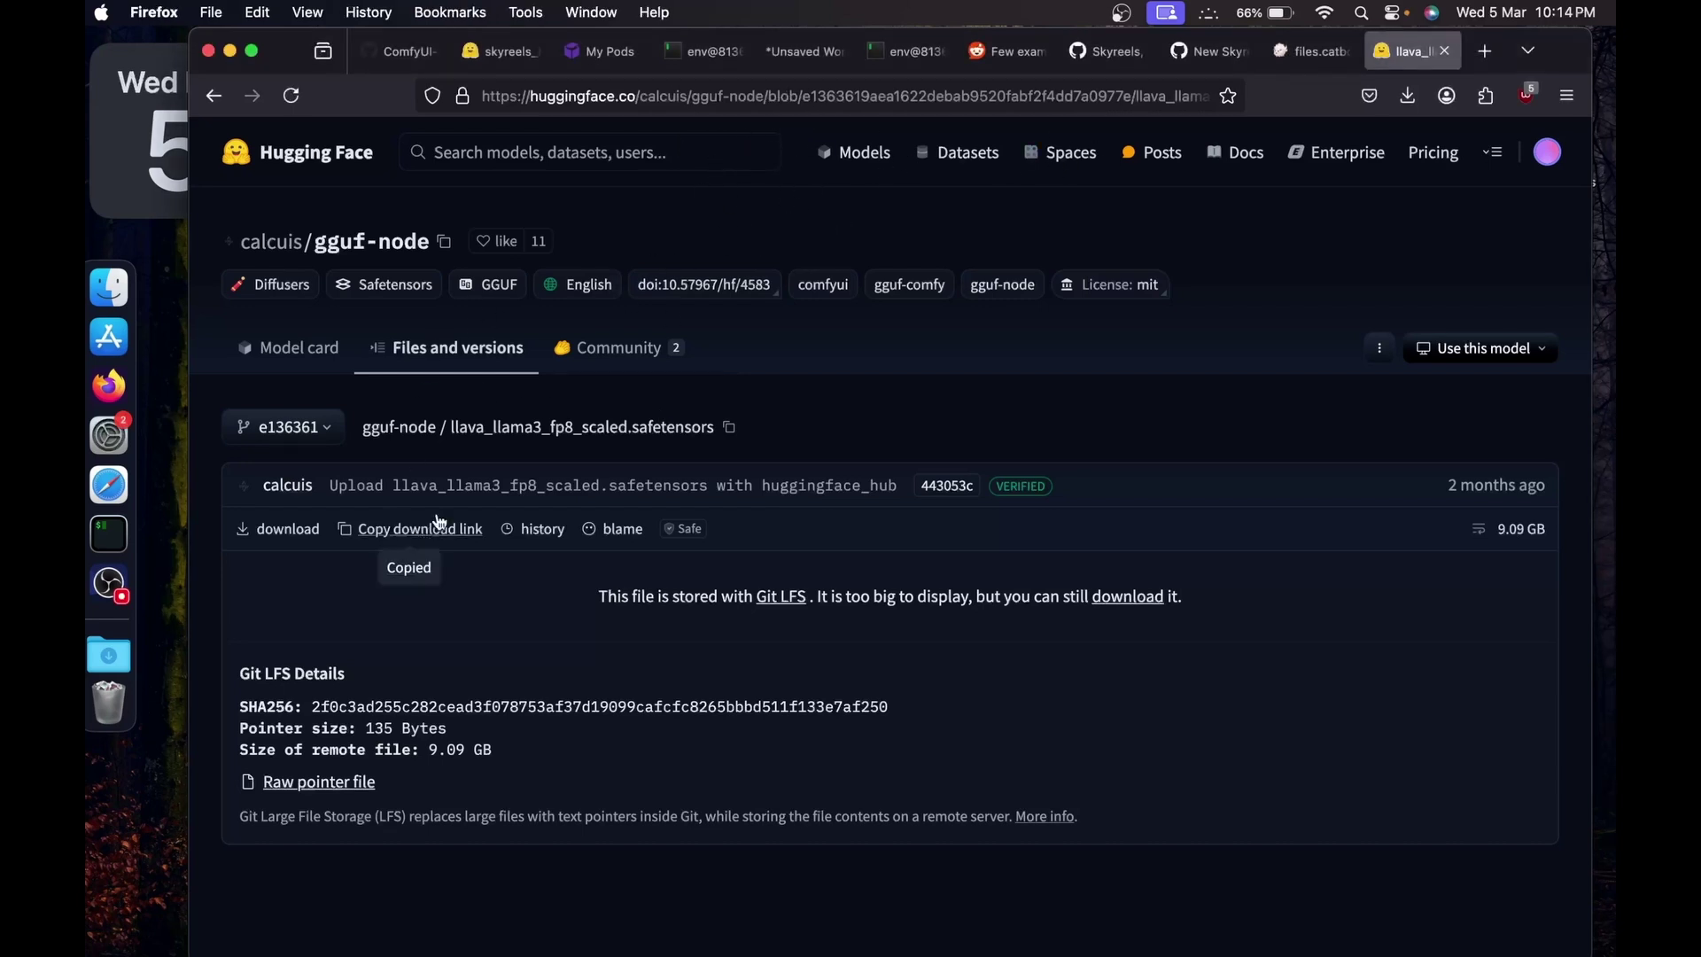
click(699, 55)
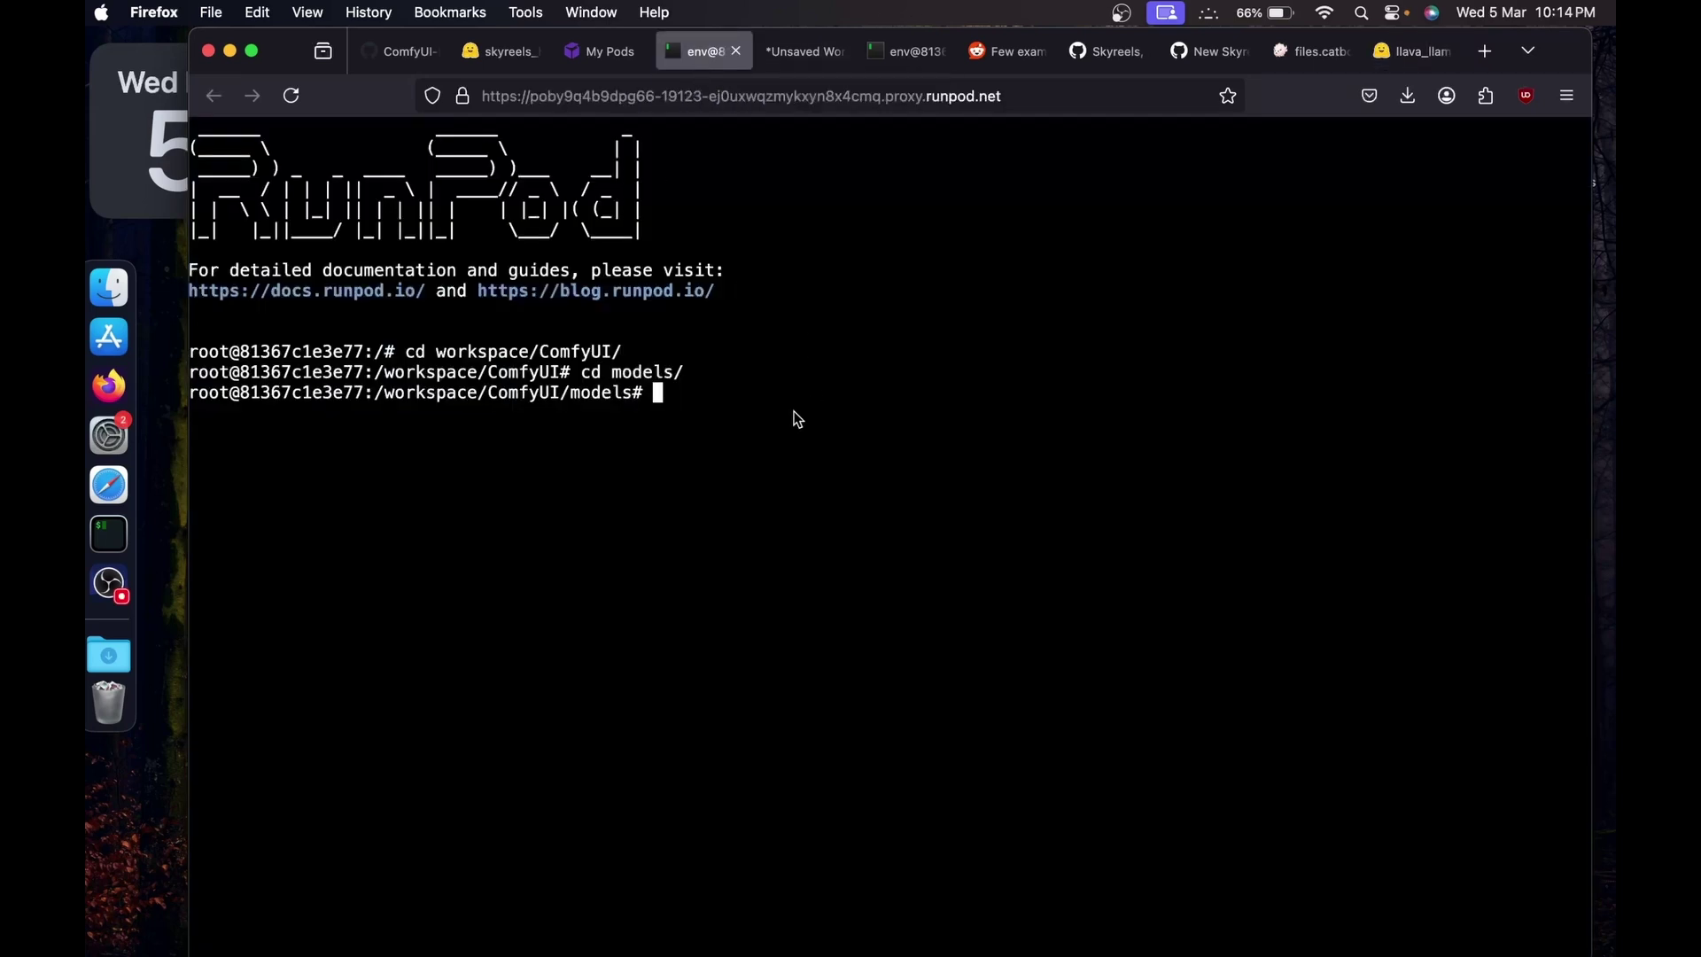
In models/text_encoders, cancel a started llava wget and list the folder to confirm llava_llama3_fp8_scaled is present.
text(ls)
key(Return)
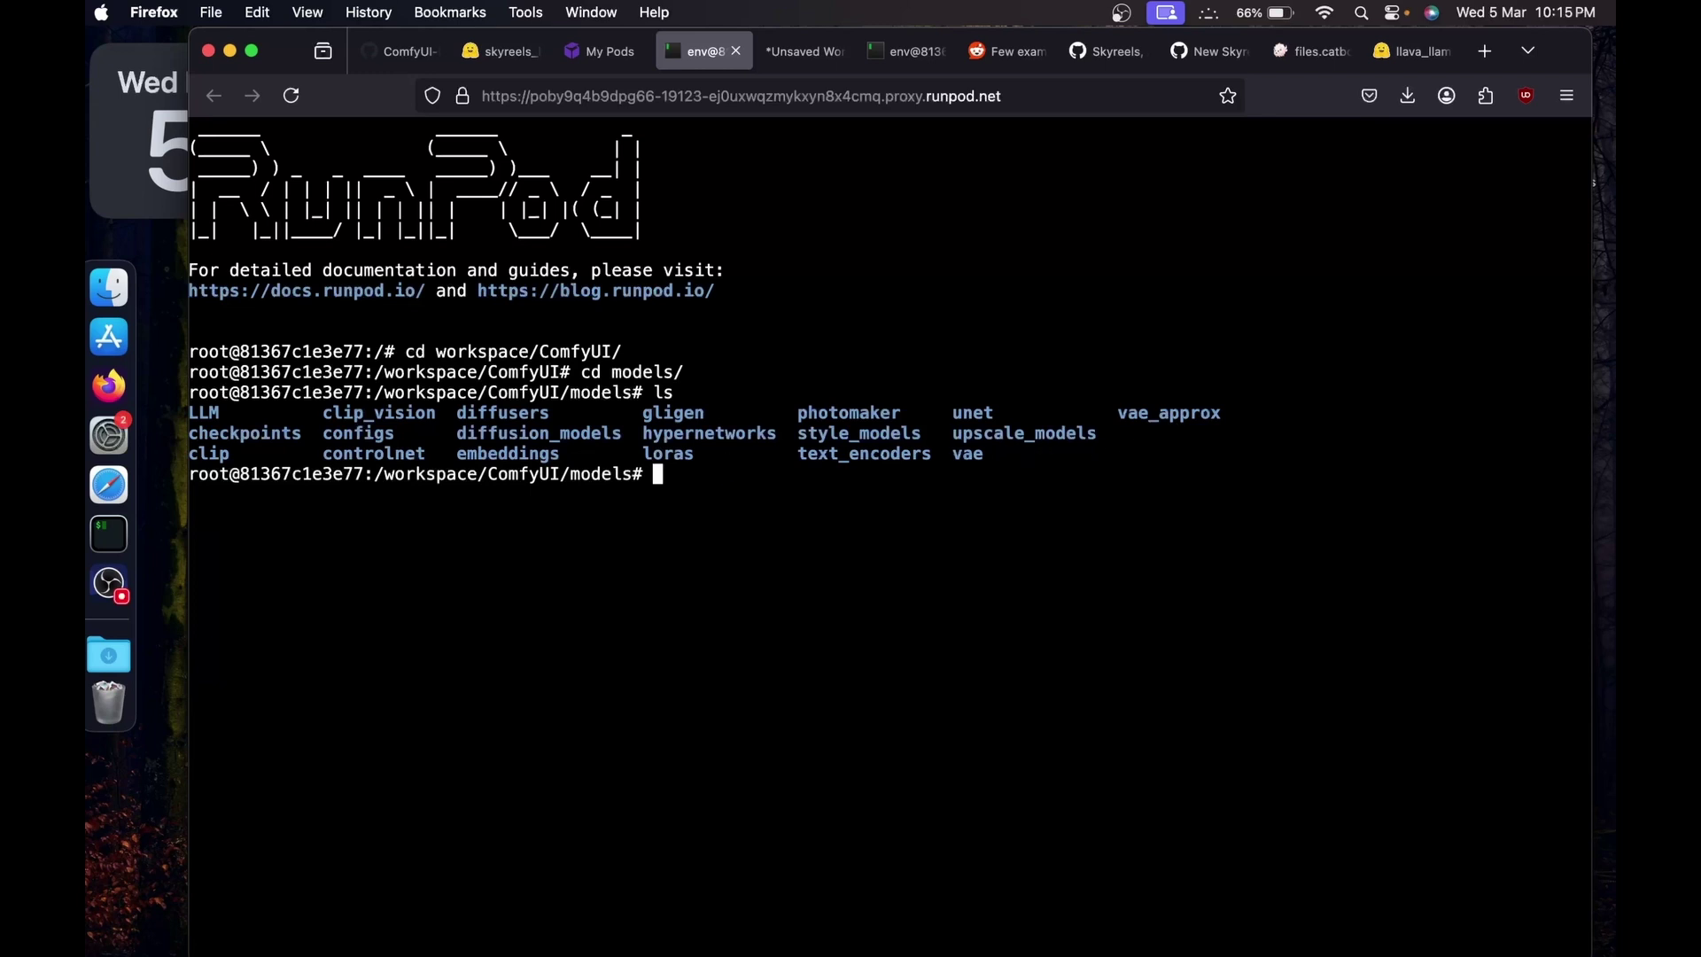
text(cd text_encoders/)
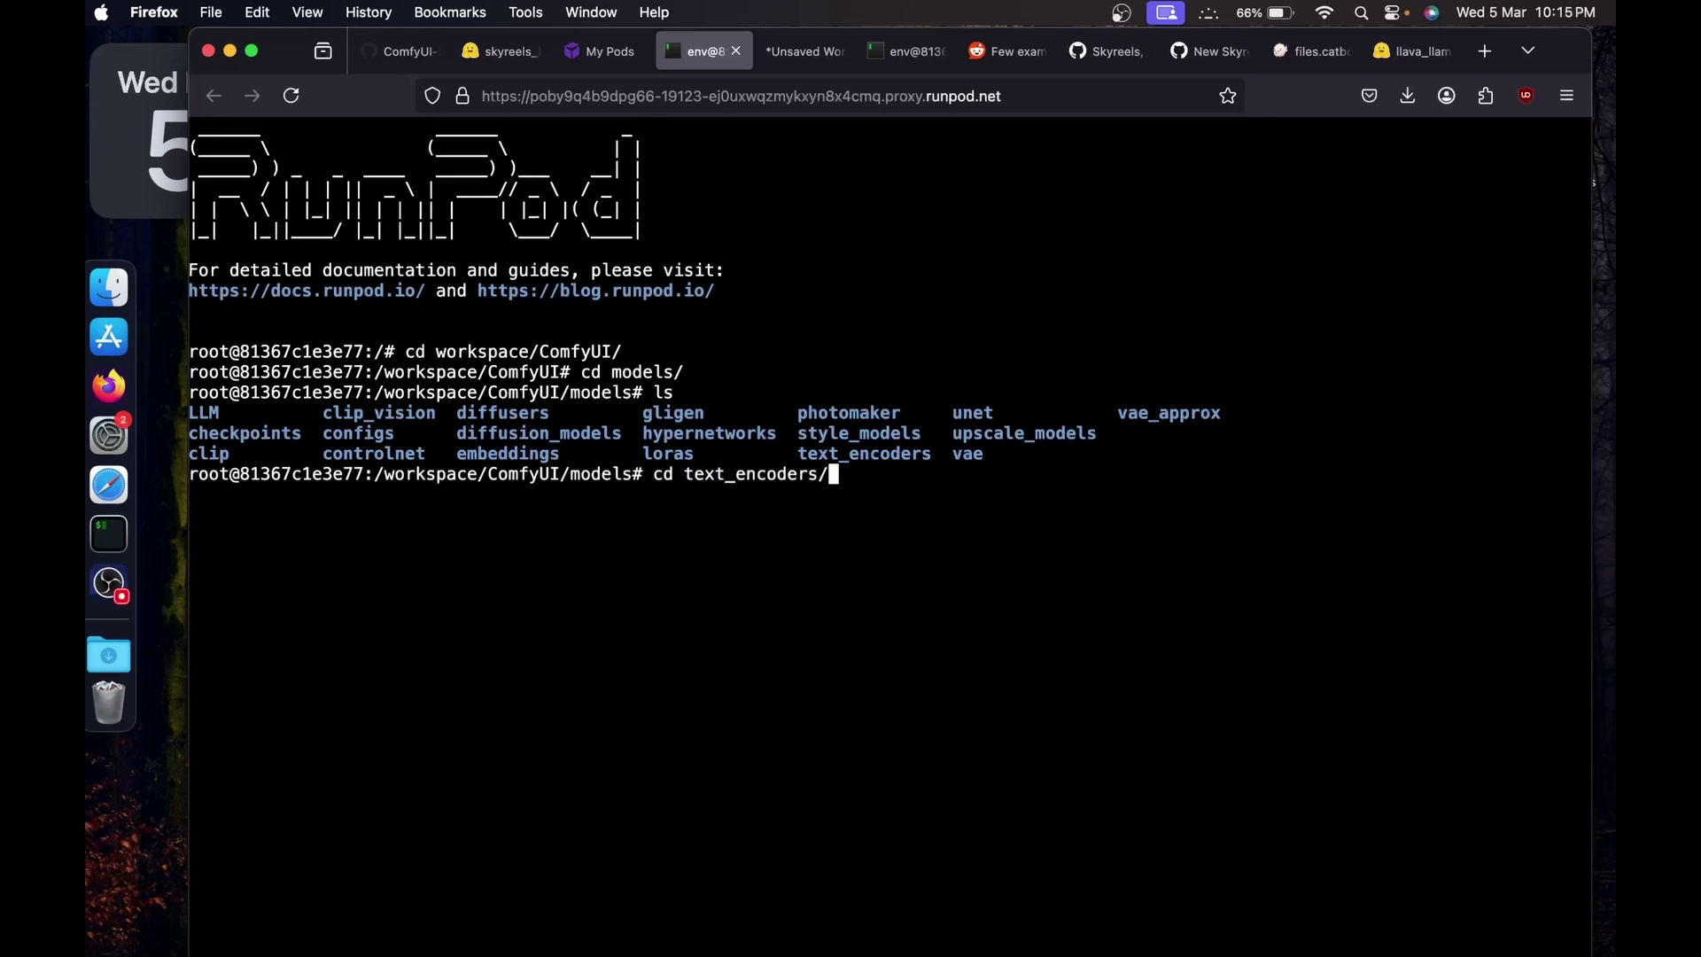
key(Return)
text(wget)
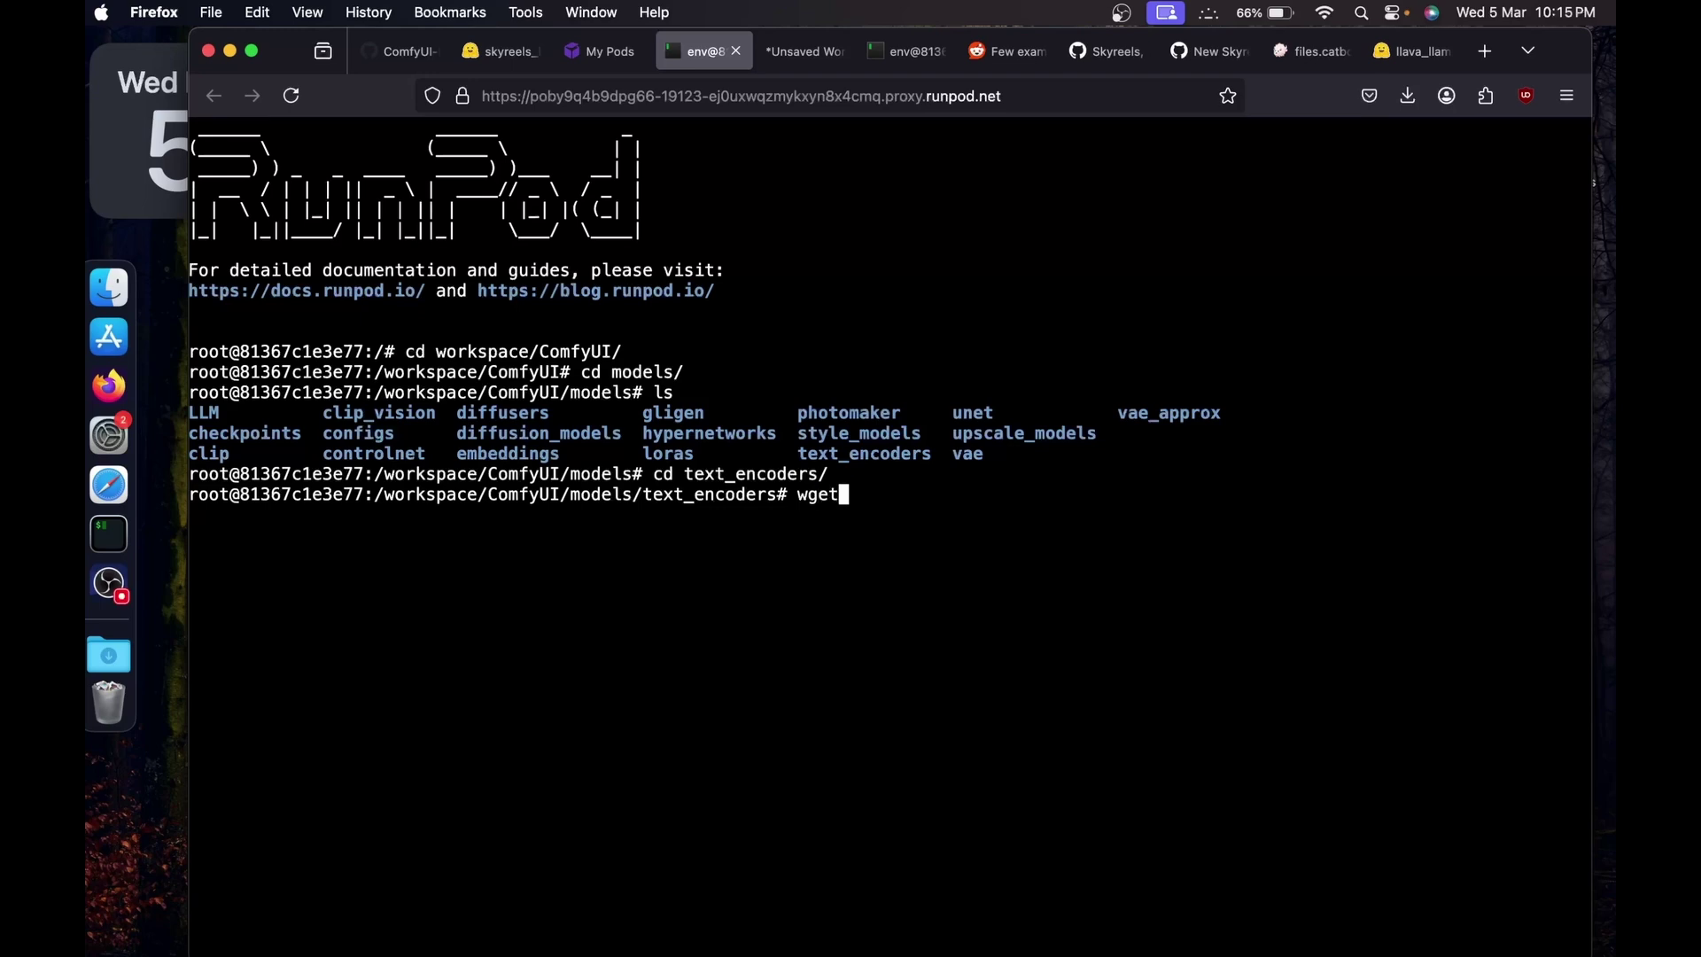
text(https://huggingface.co/calcuis/gguf-node/resolve/e1363619aea1622debab9520fabf2f4dd7a0977e/llava_llama3_fp8_scaled.safetensors)
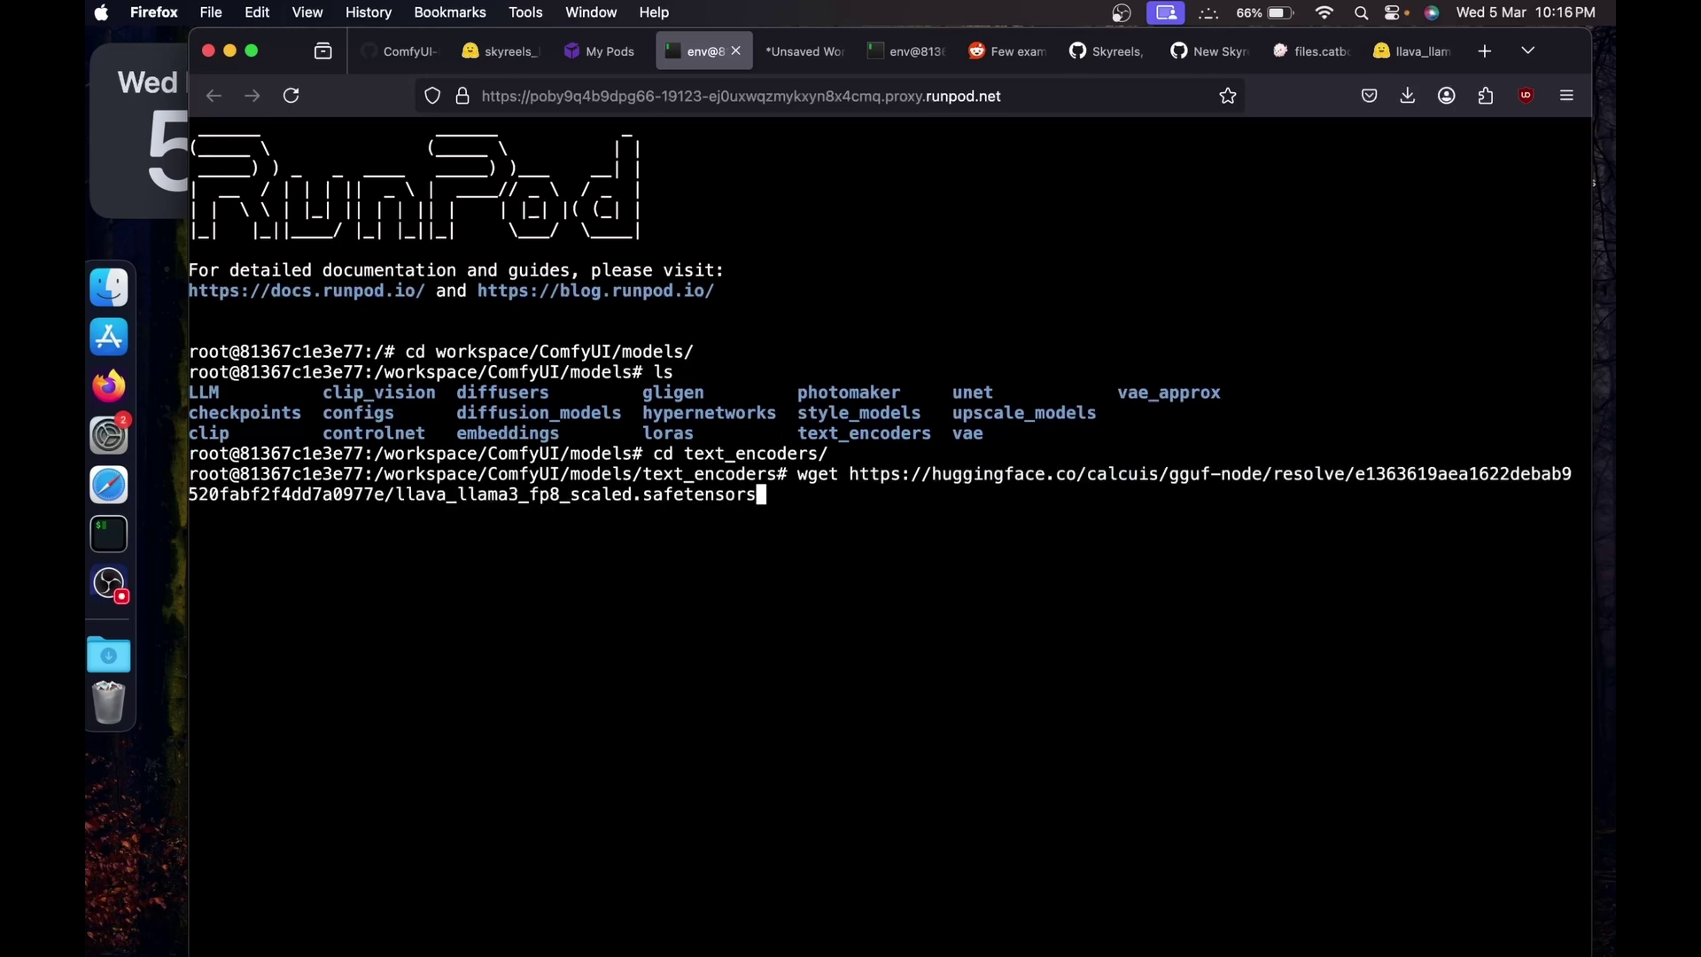
key(ctrl+c)
text(ls)
key(Return)
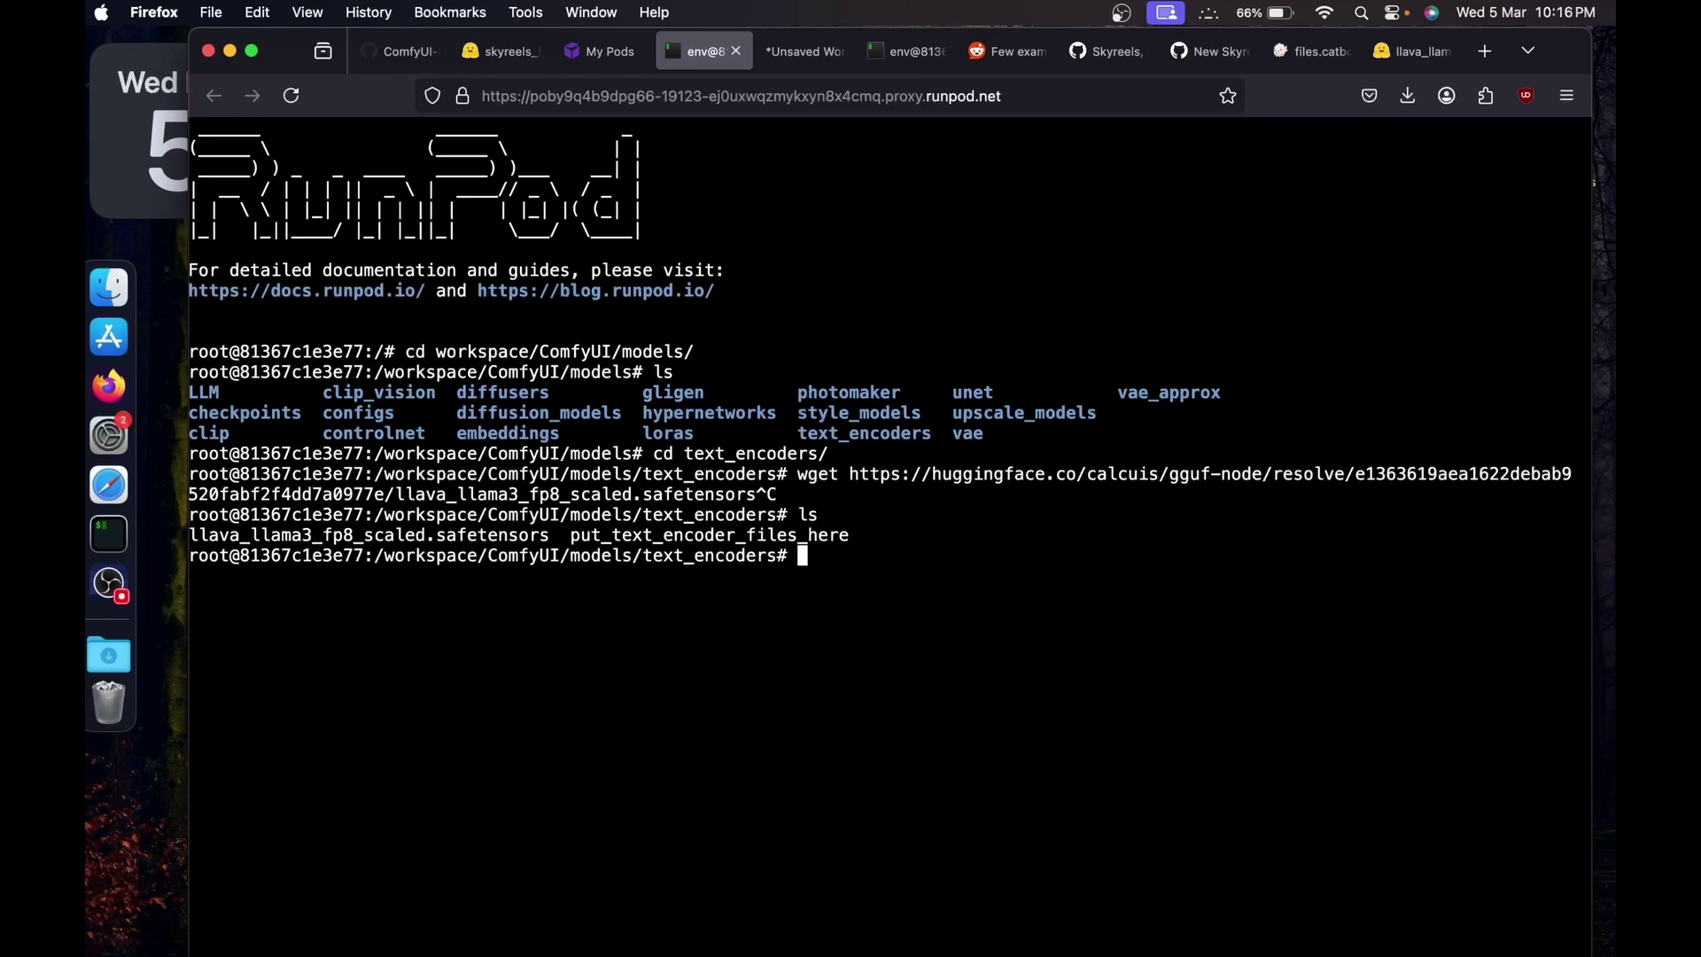
Copy the clip_l.safetensors download link and wget it into text_encoders.
text(cle)
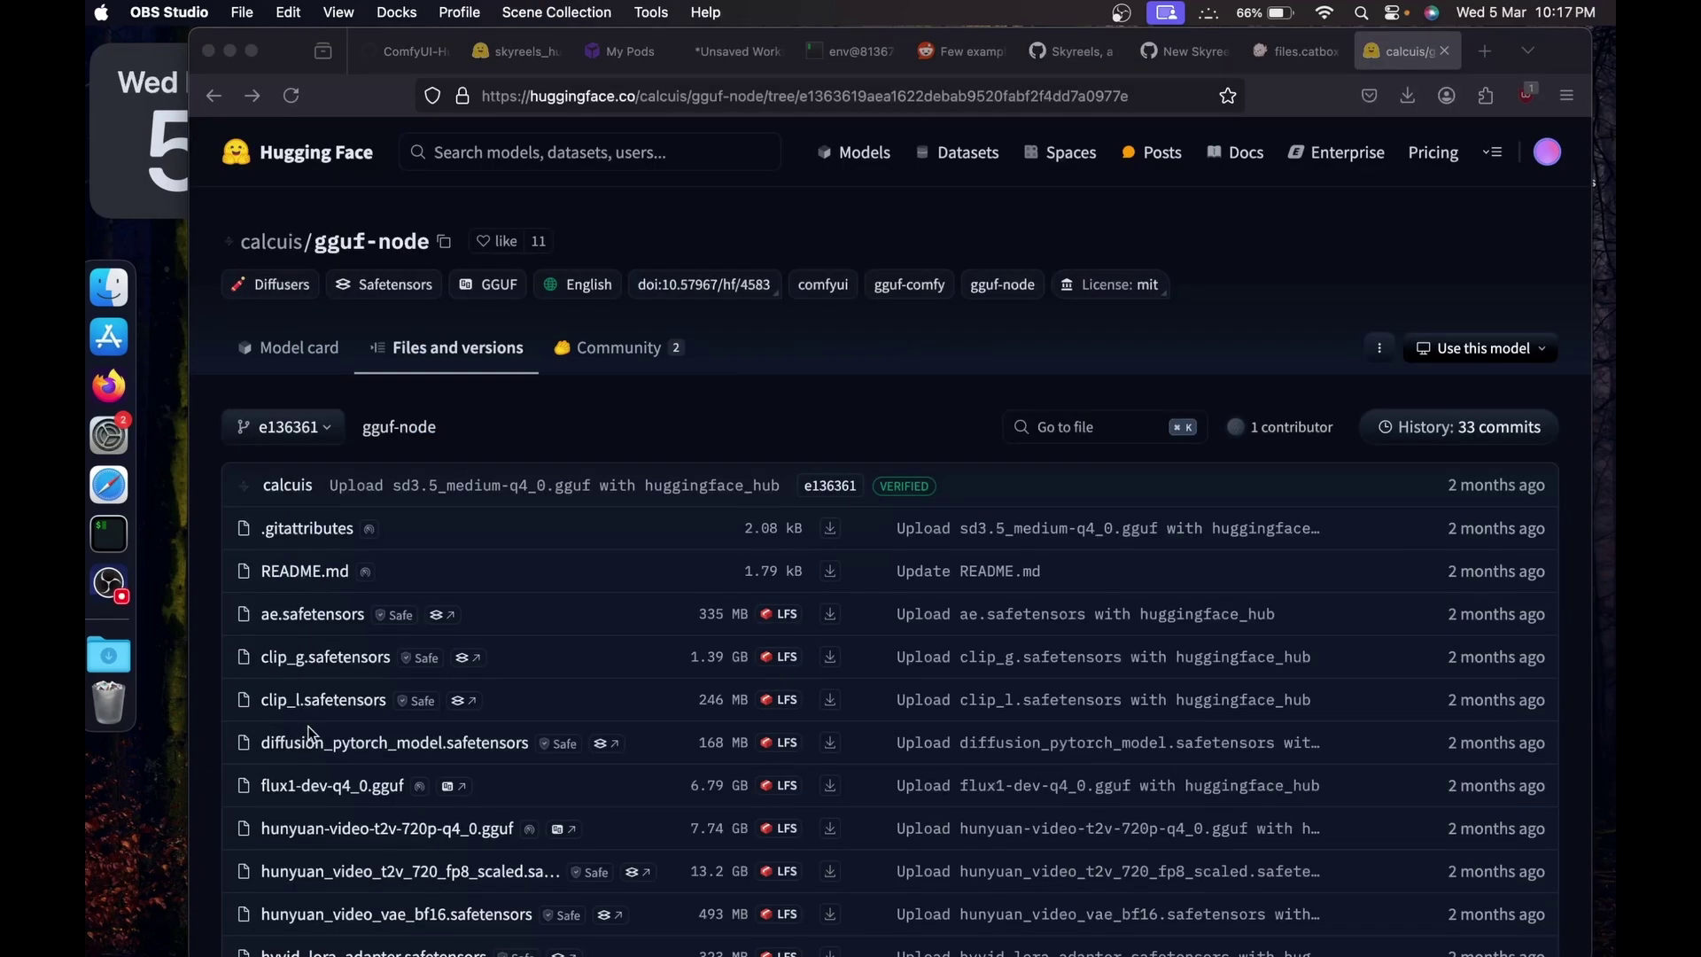
click(321, 704)
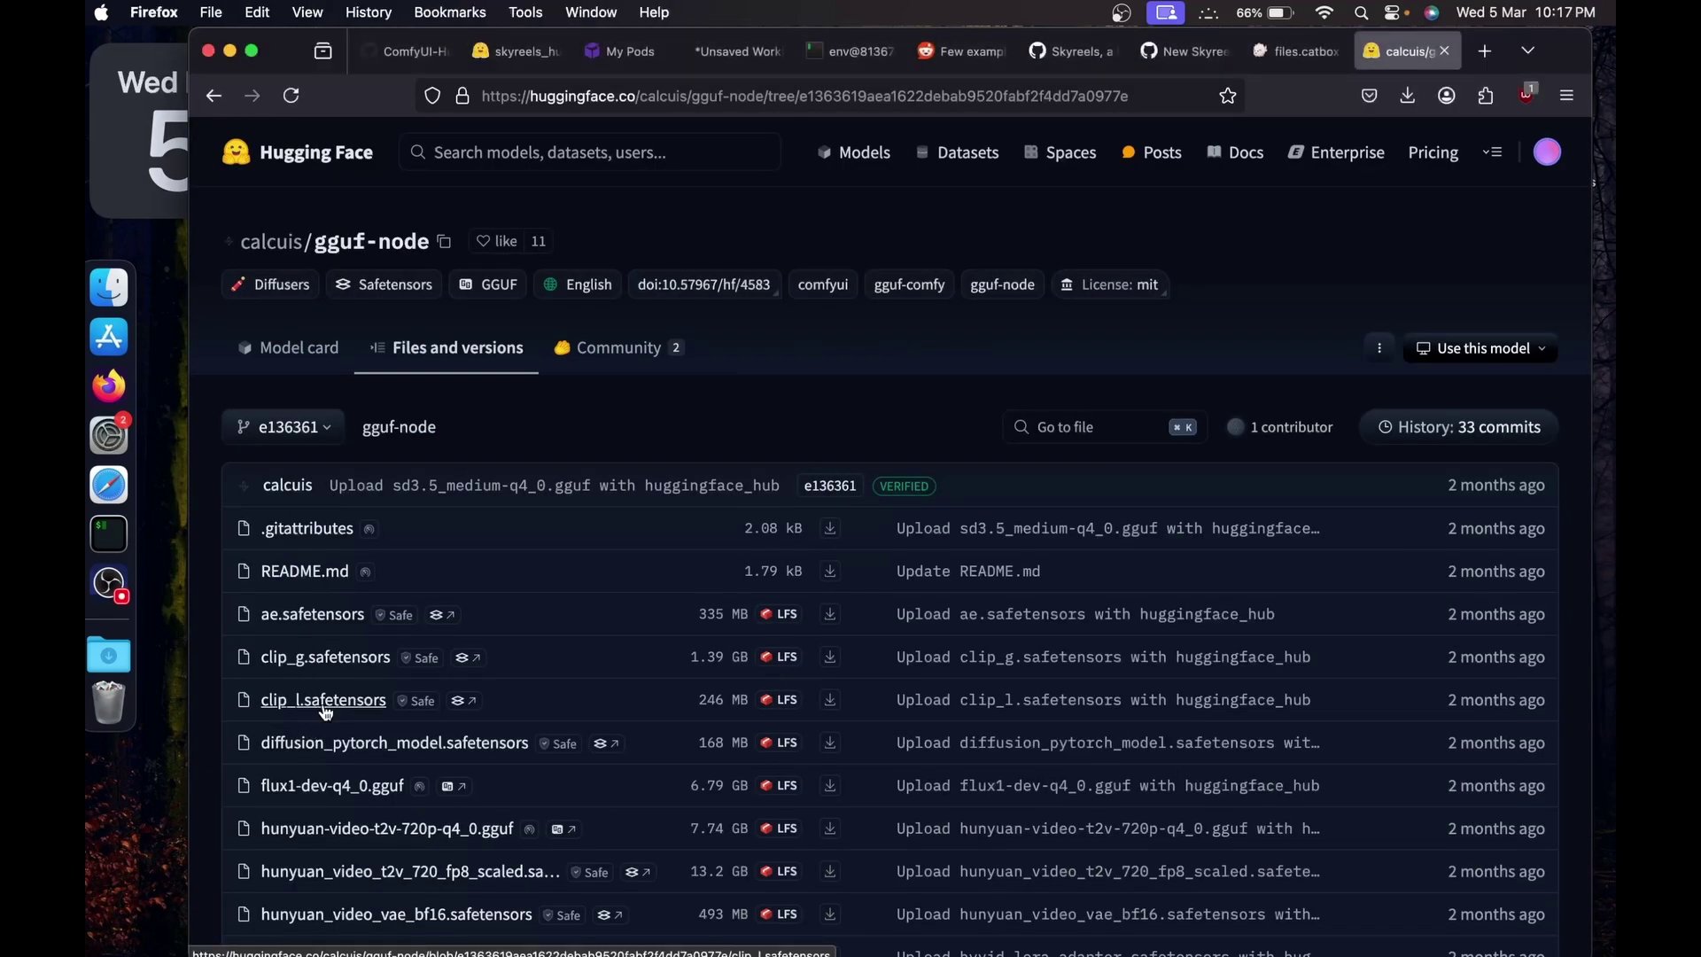
click(321, 703)
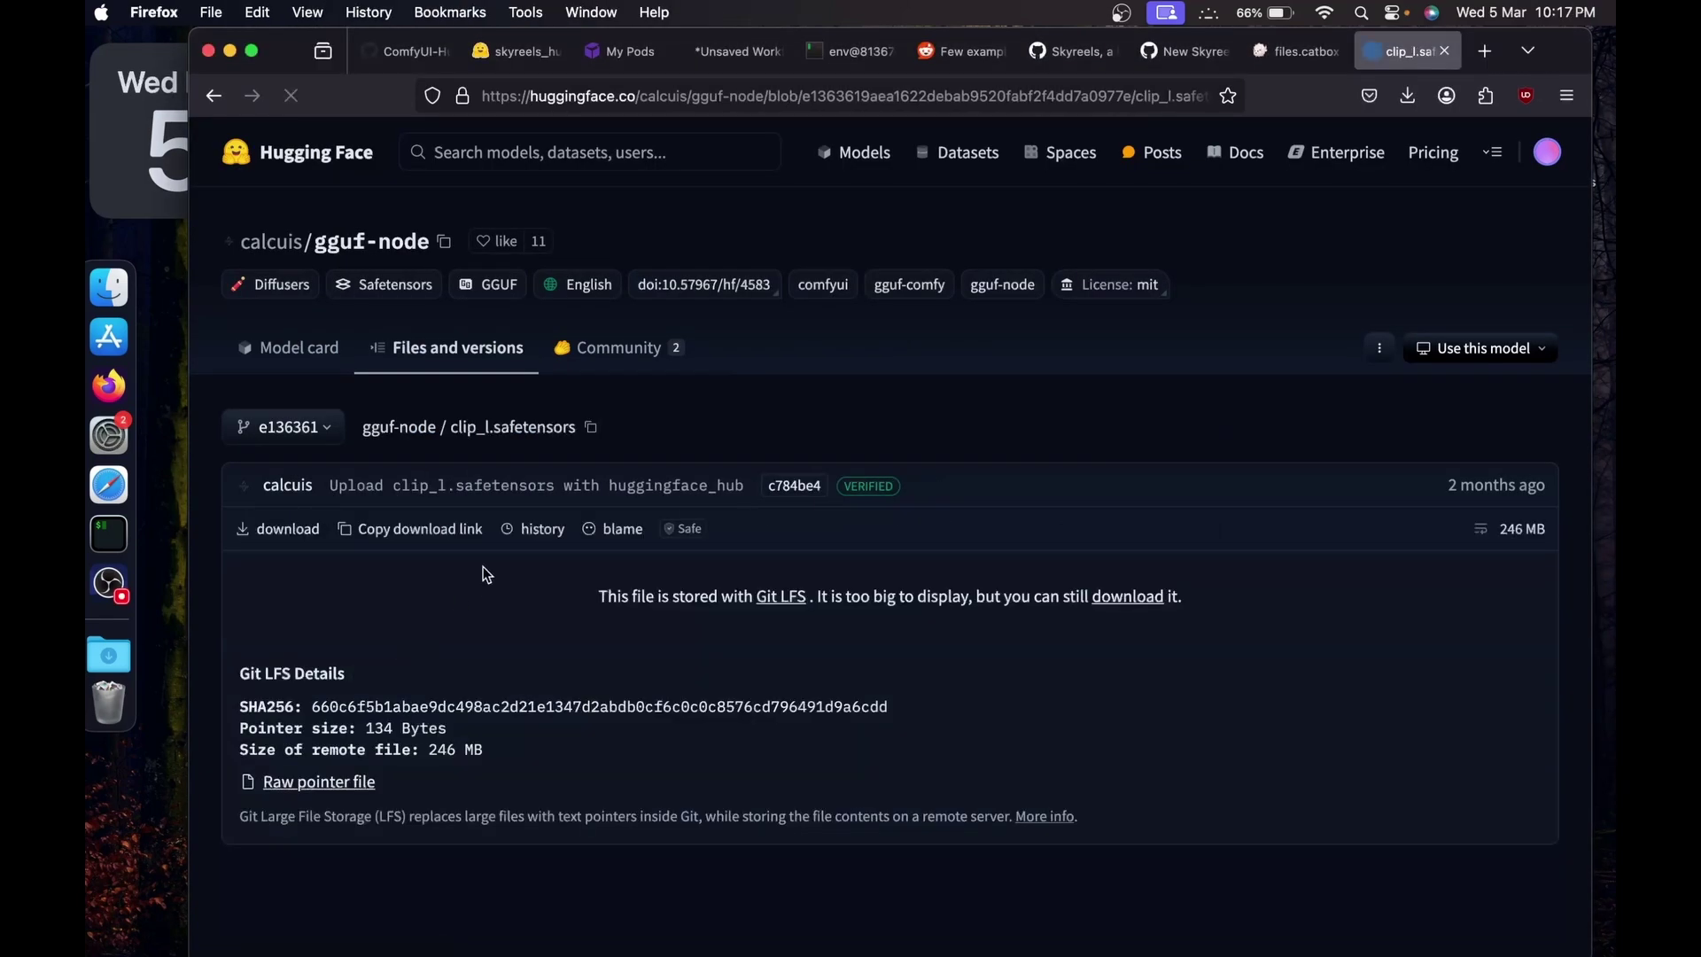
click(412, 529)
alt+drag(858, 50, 705, 52)
text(wget)
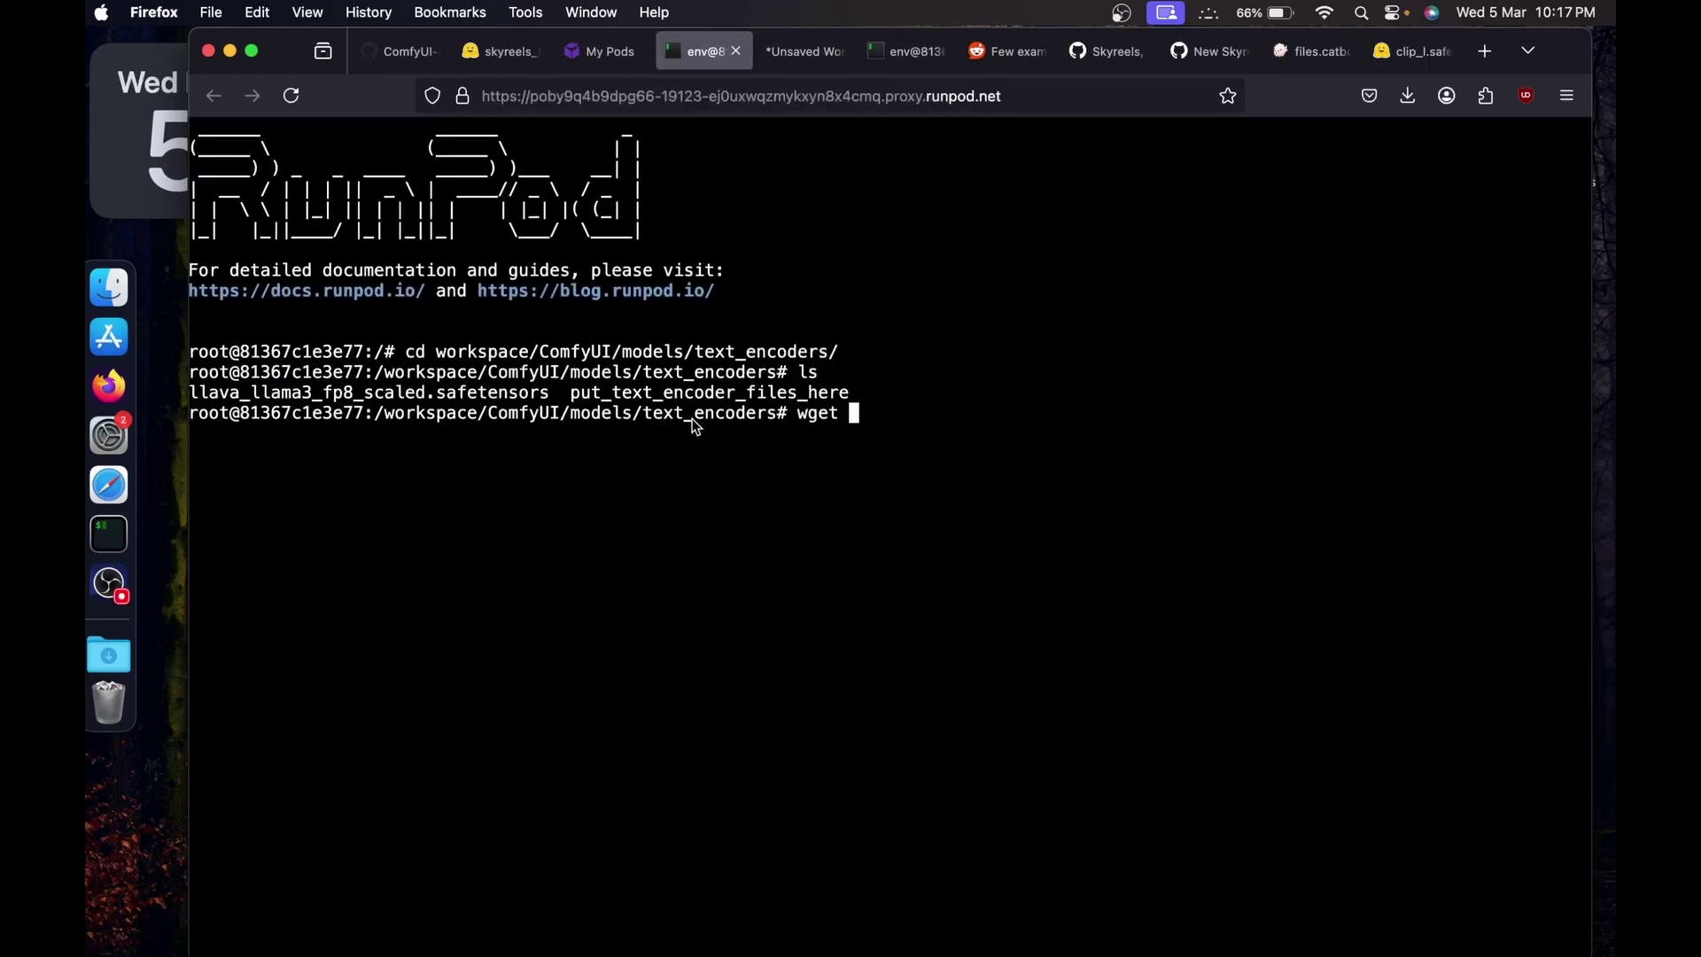
key(super+v)
key(Return)
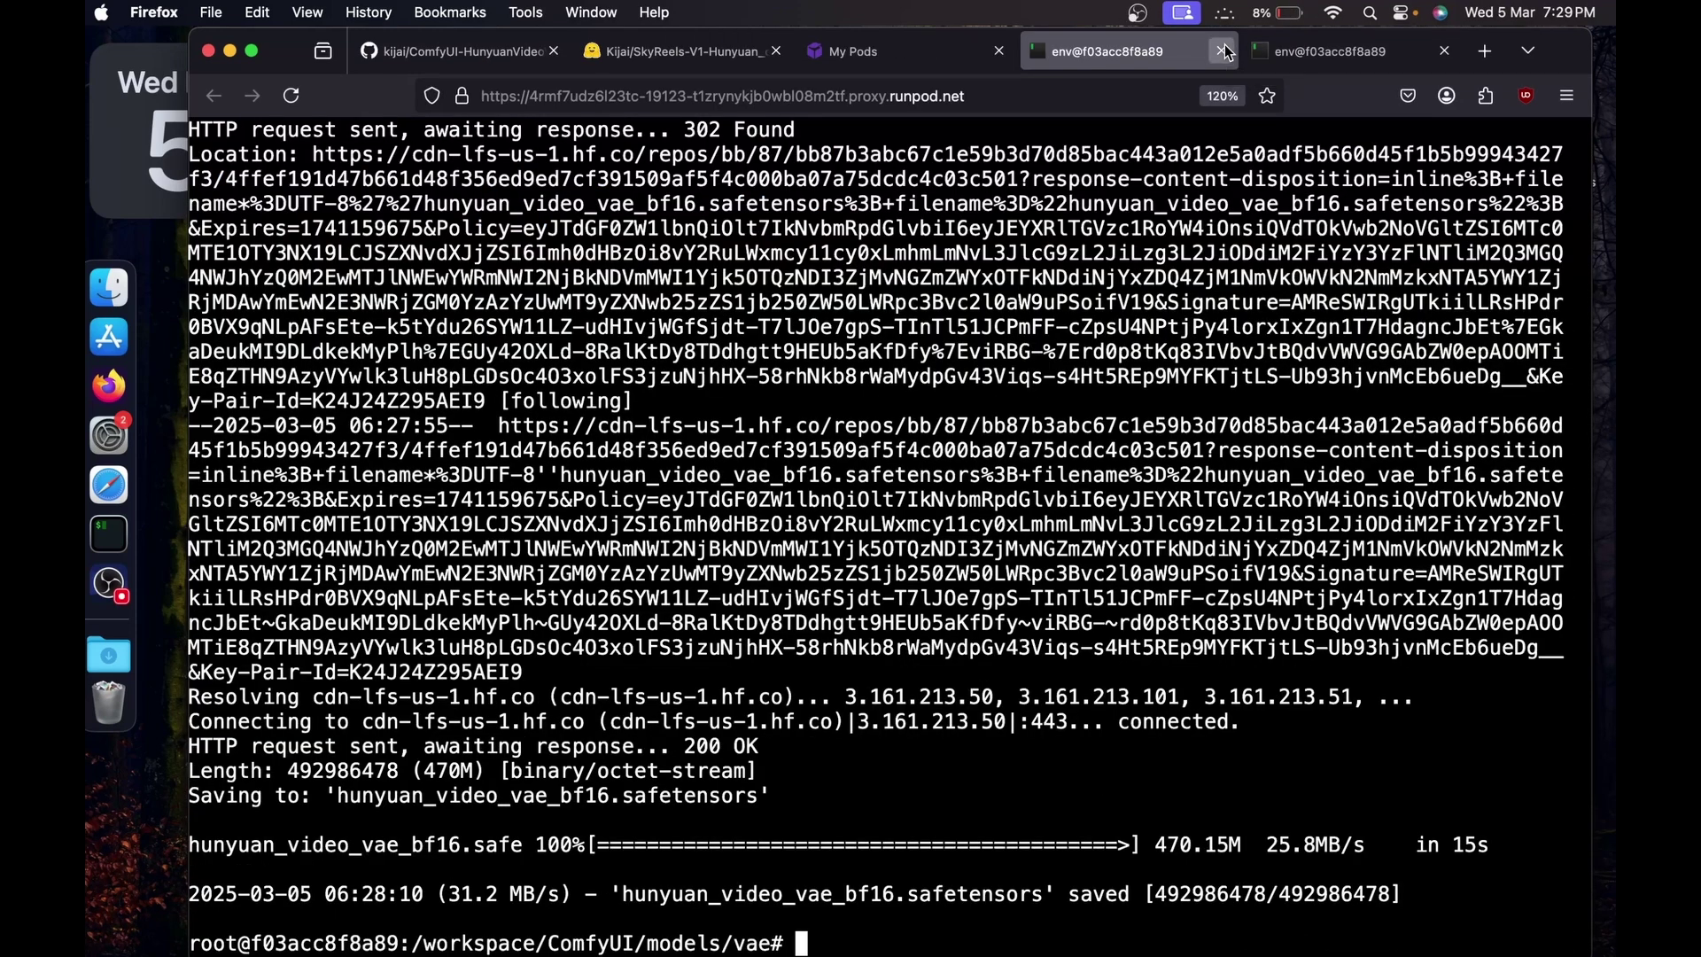
Move up to the ComfyUI folder and launch python main.py --listen 0.0.0.0.
click(1223, 48)
text(clear)
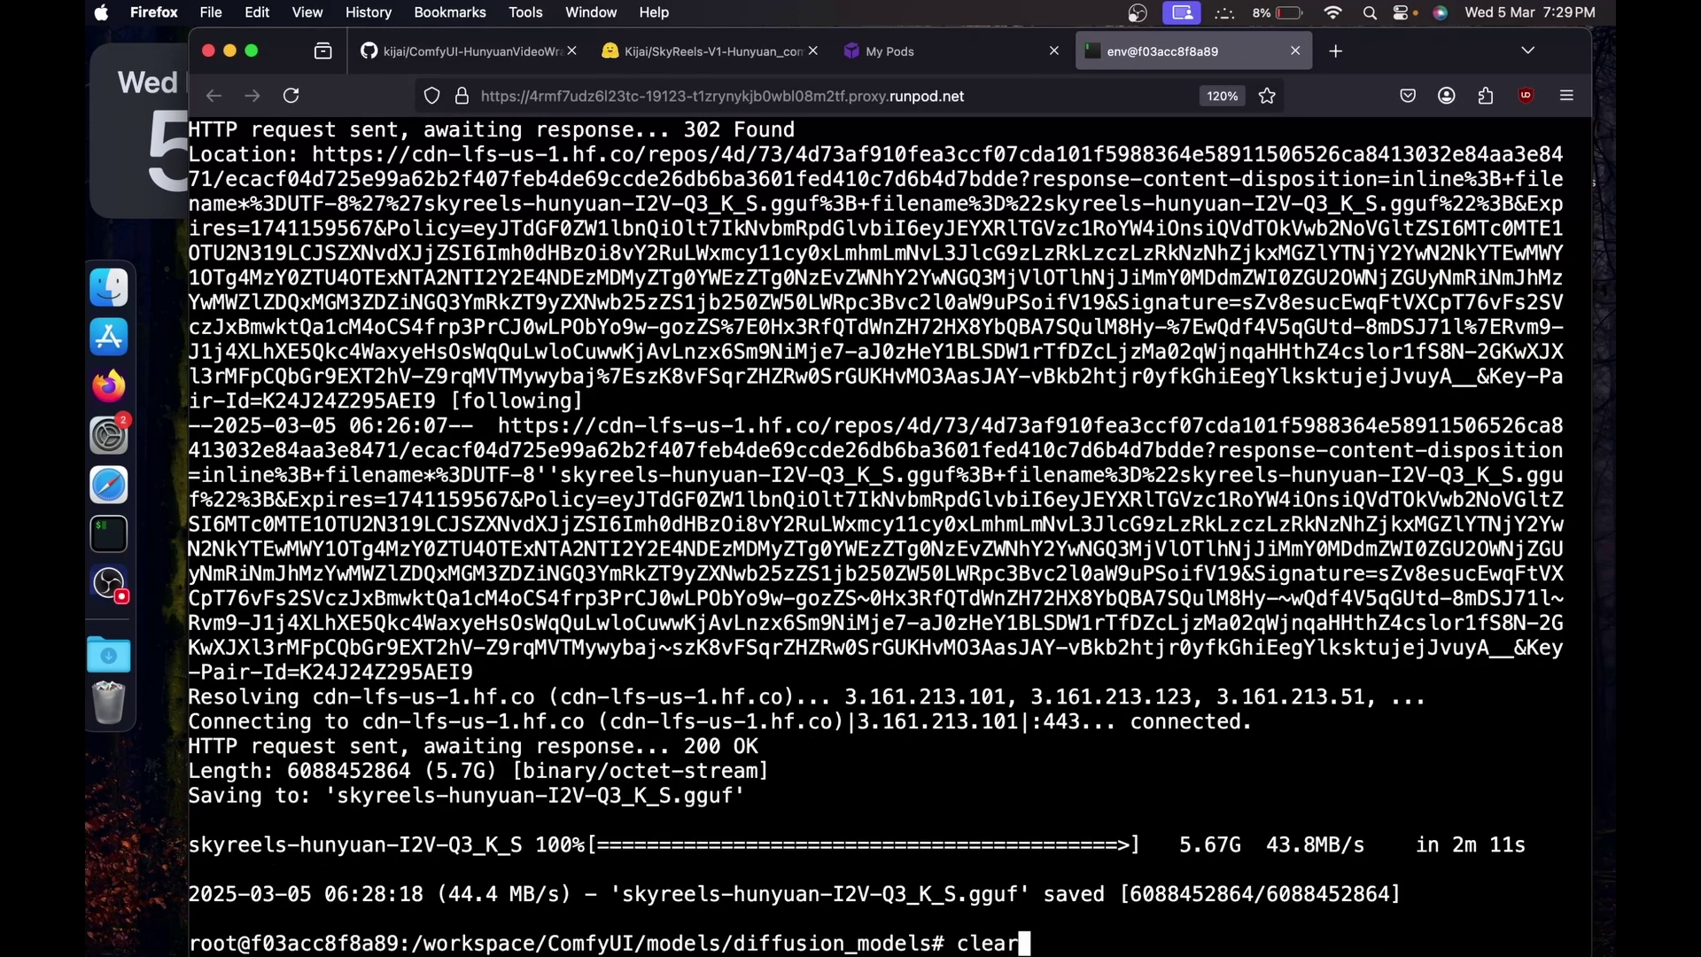
key(Return)
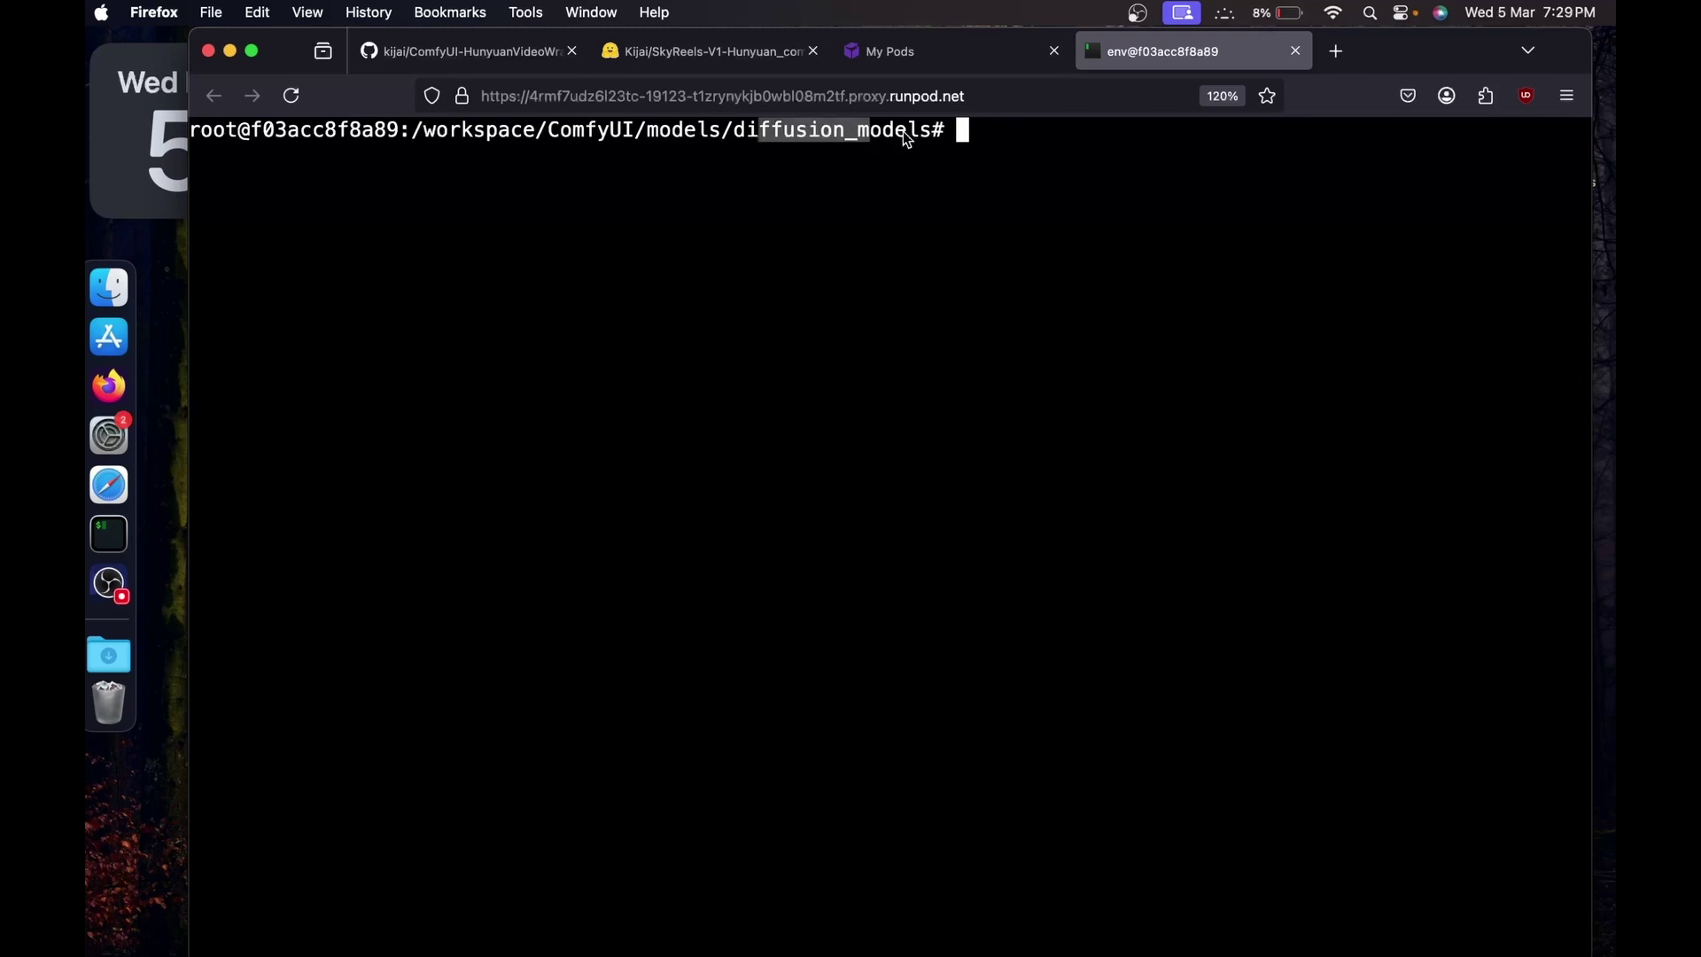
text(cd ..)
key(Return)
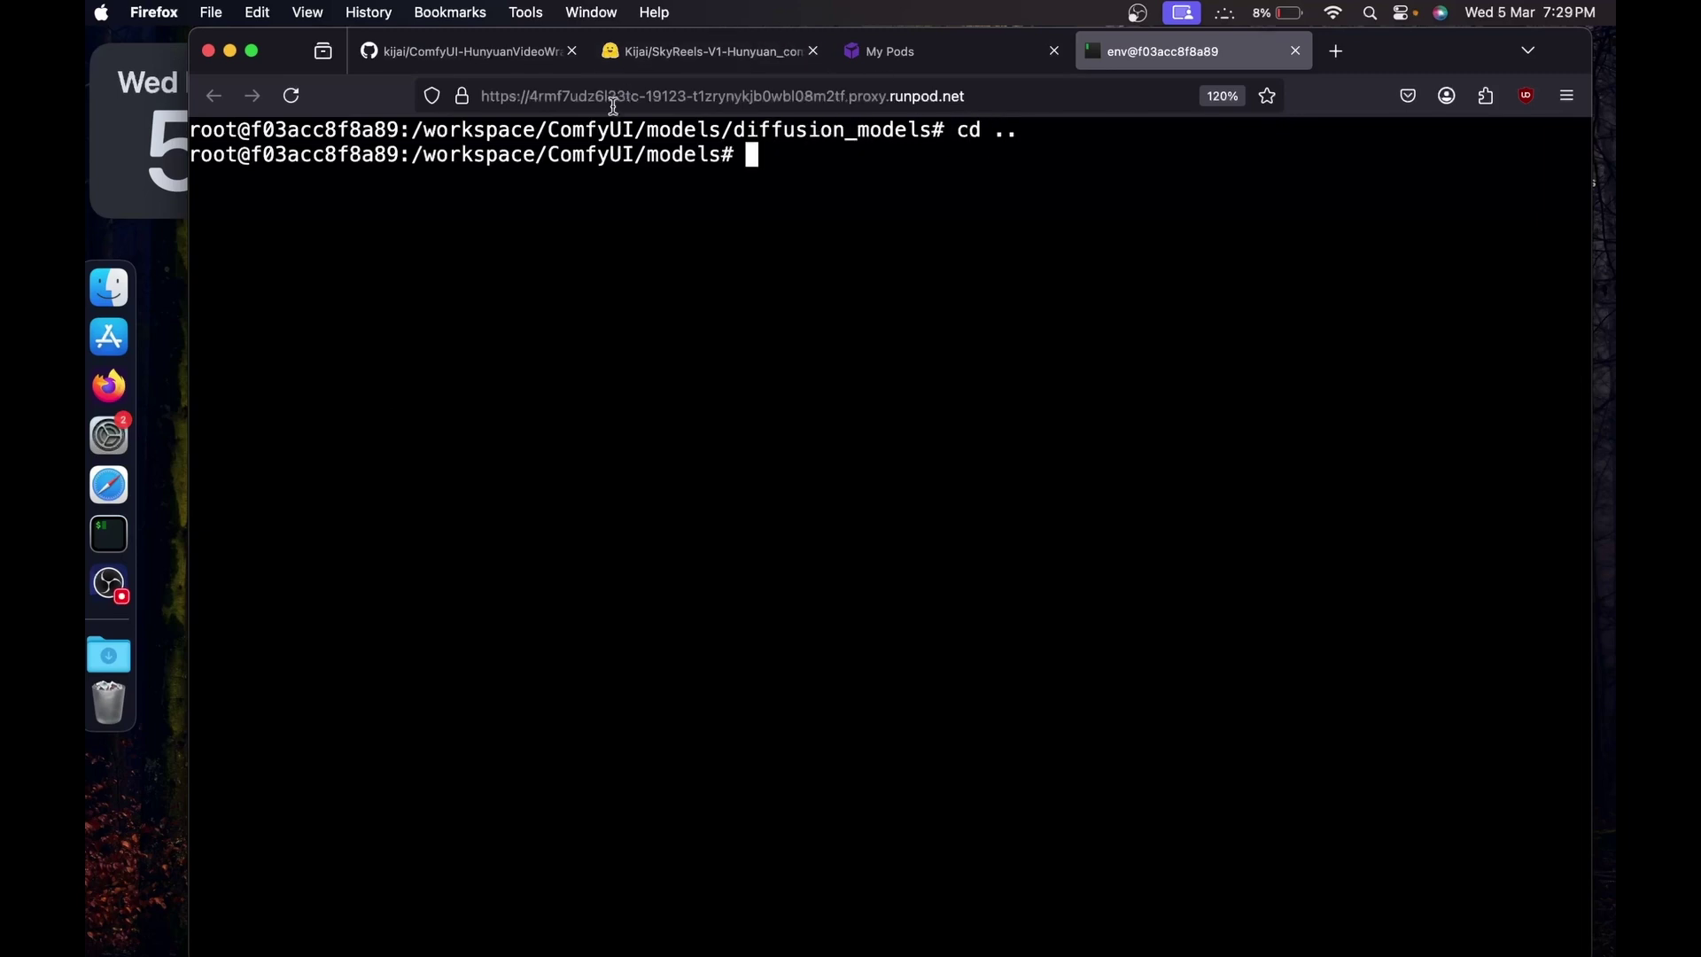
double_click(658, 157)
text(cd ..)
key(Return)
click(678, 210)
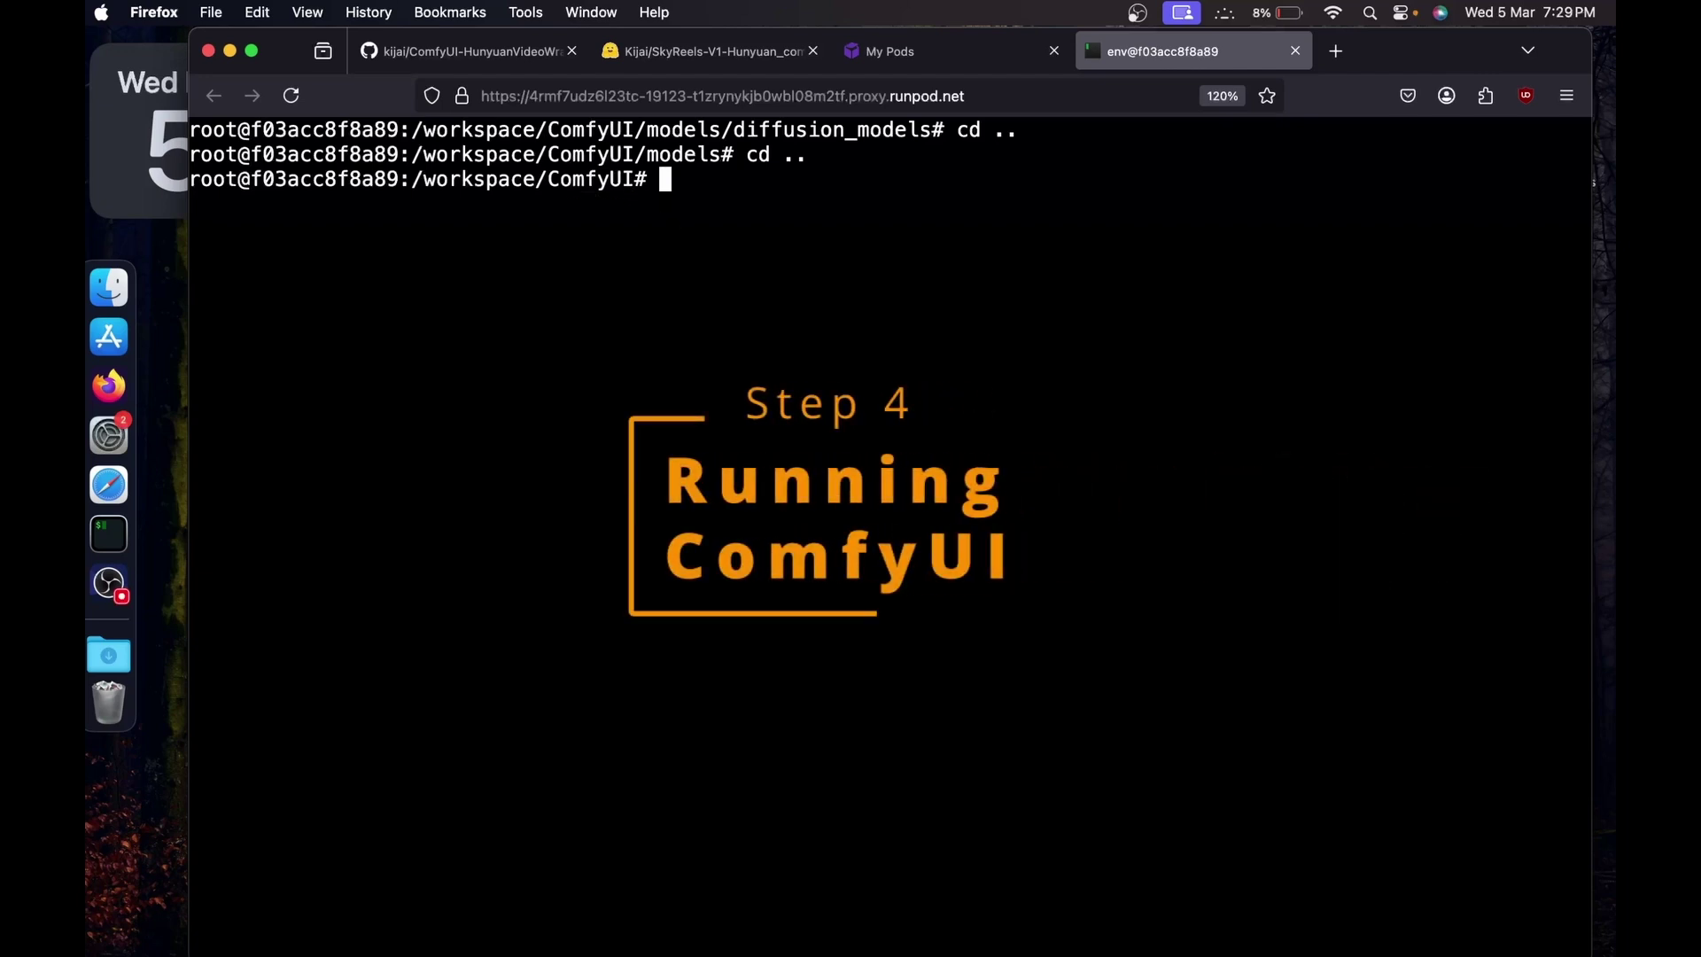
text(python main.py --)
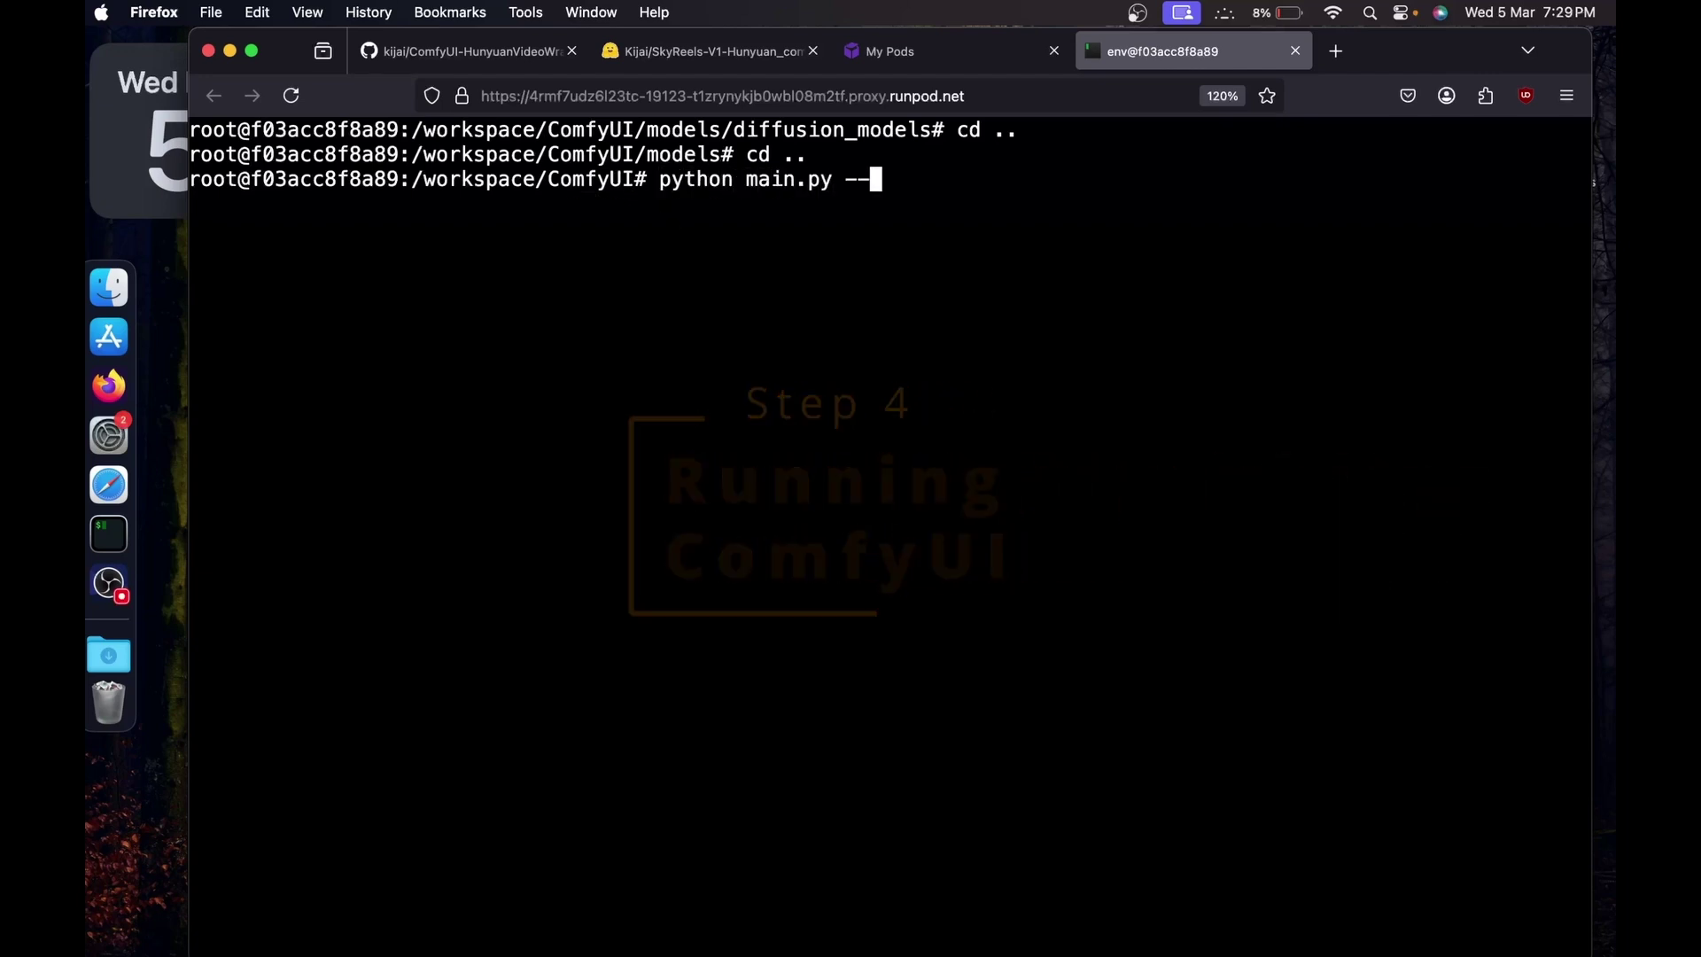
text(listen 0.0.0.0)
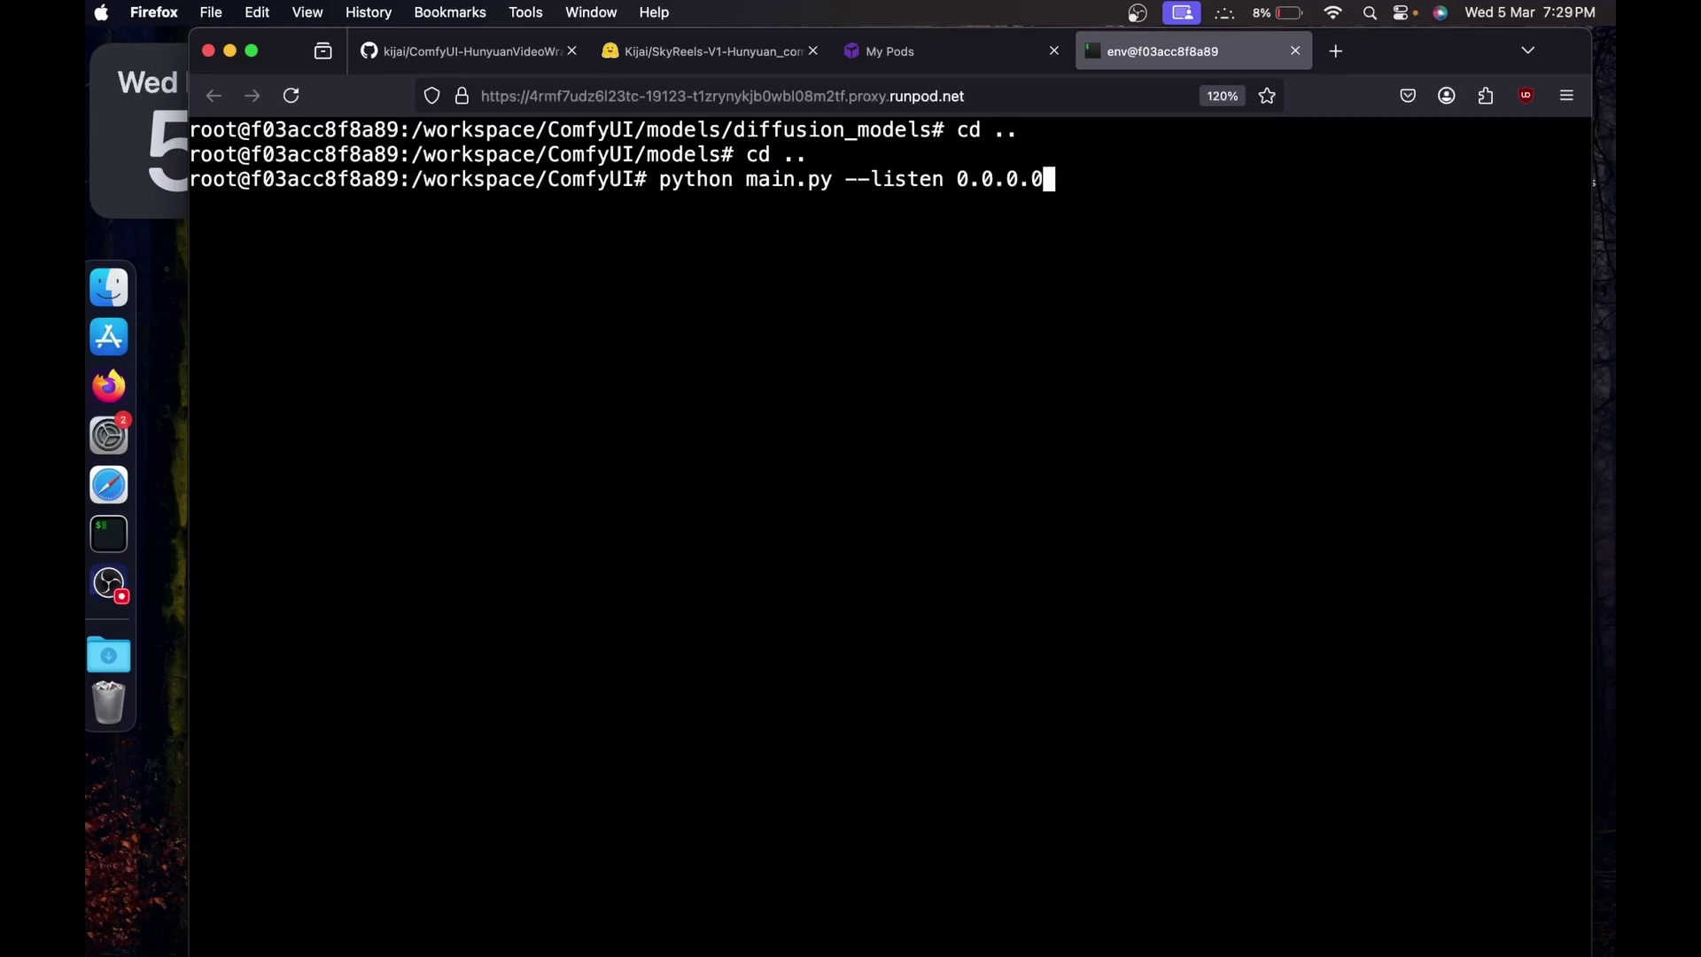
key(Return)
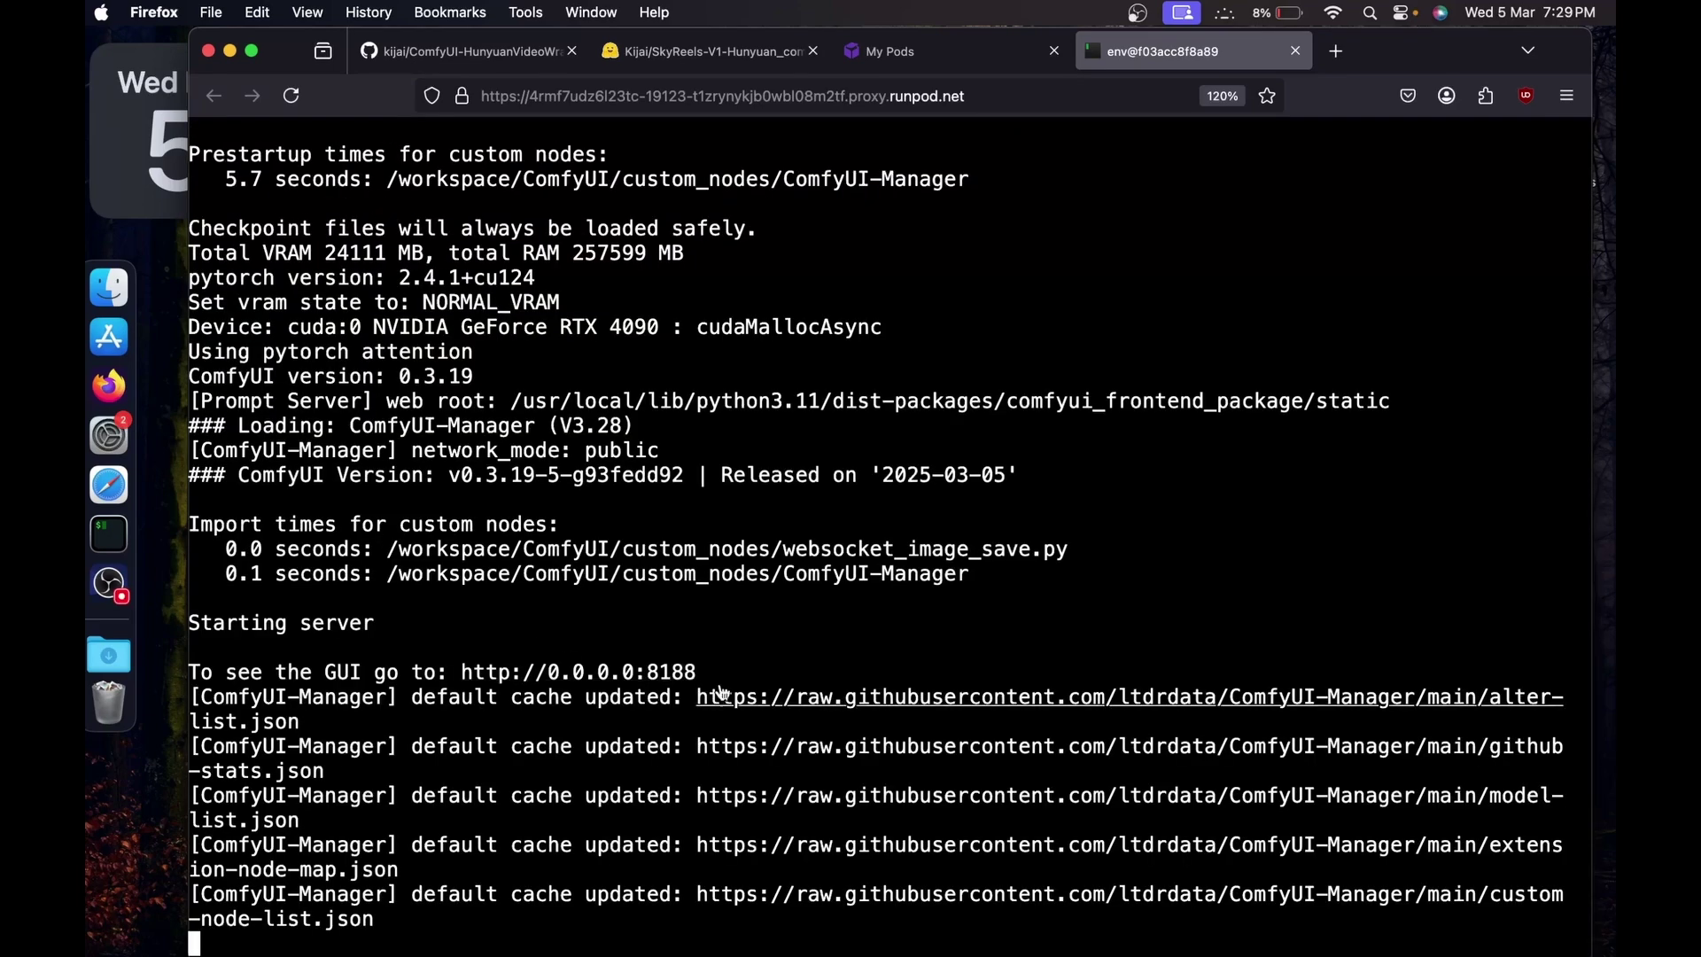
Open the ComfyUI interface through the pod's HTTP Service on port 8188.
drag(730, 668, 277, 647)
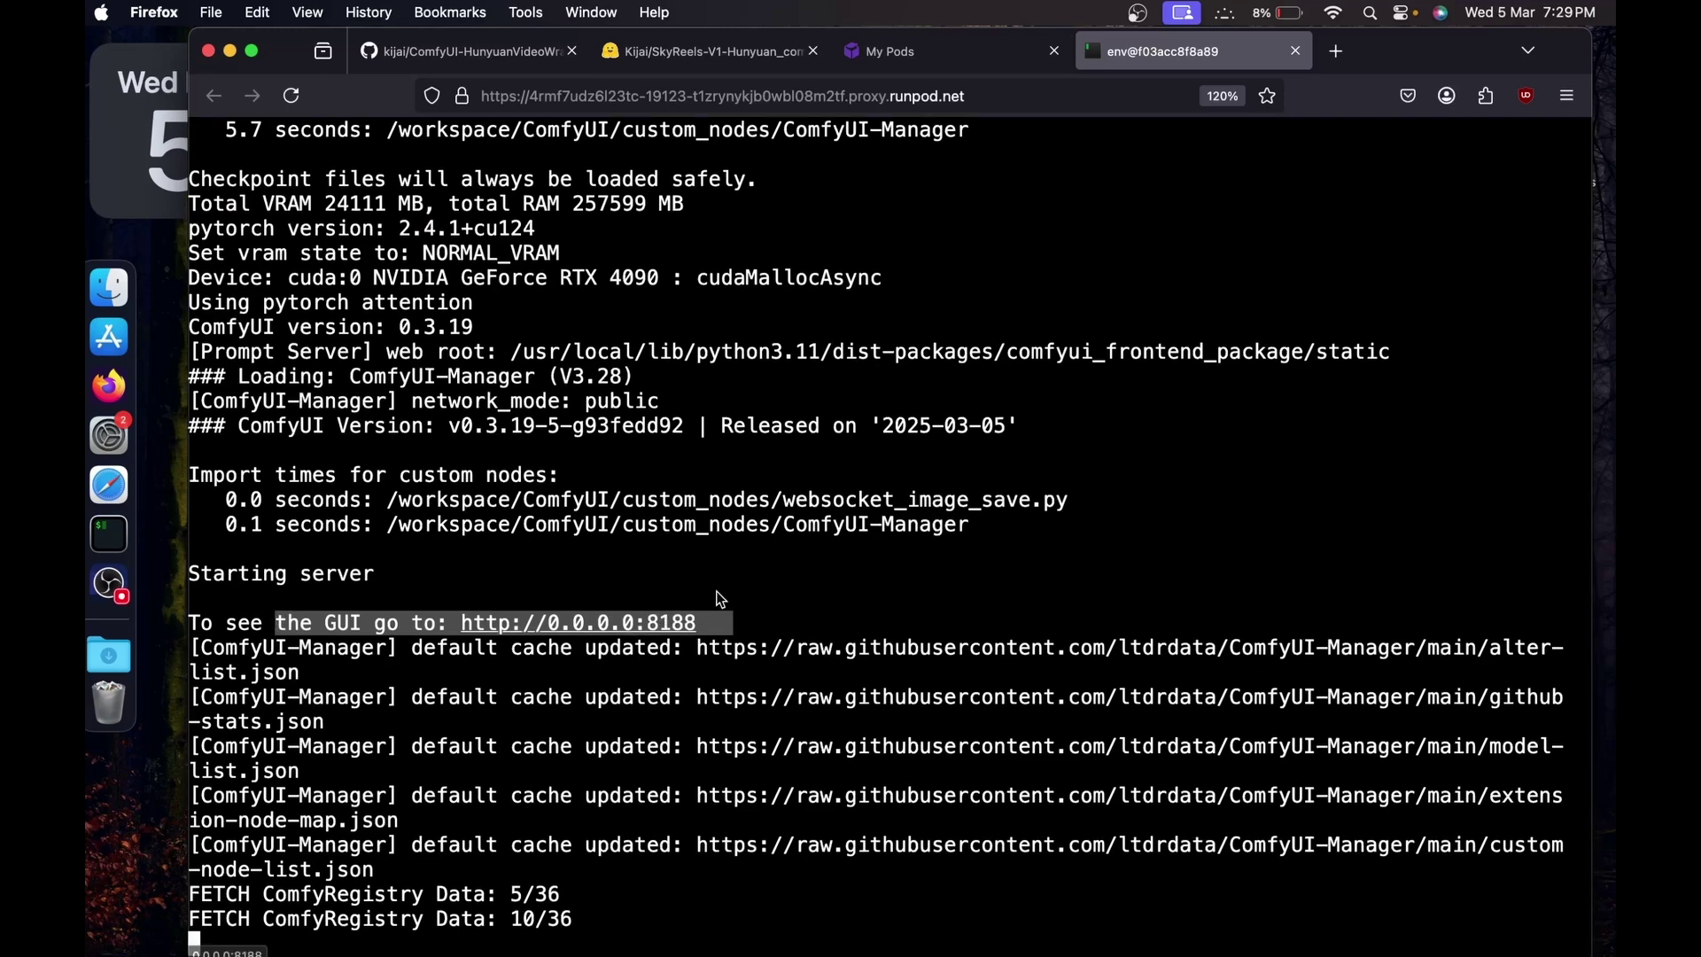
click(975, 59)
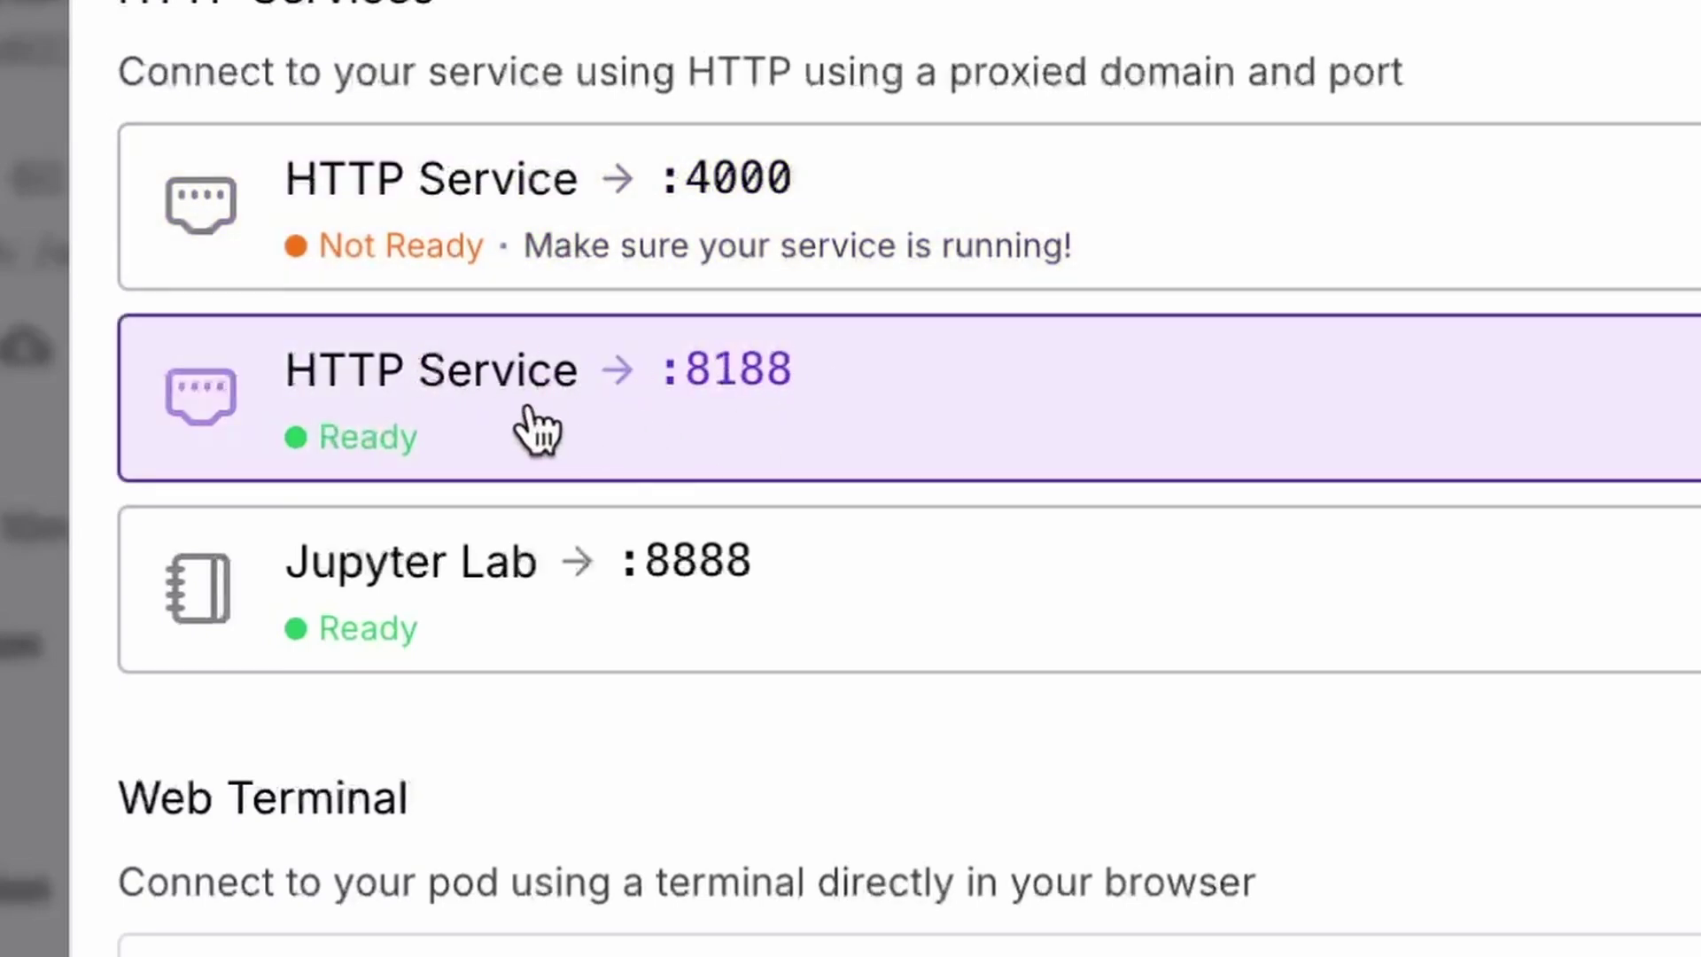
click(714, 376)
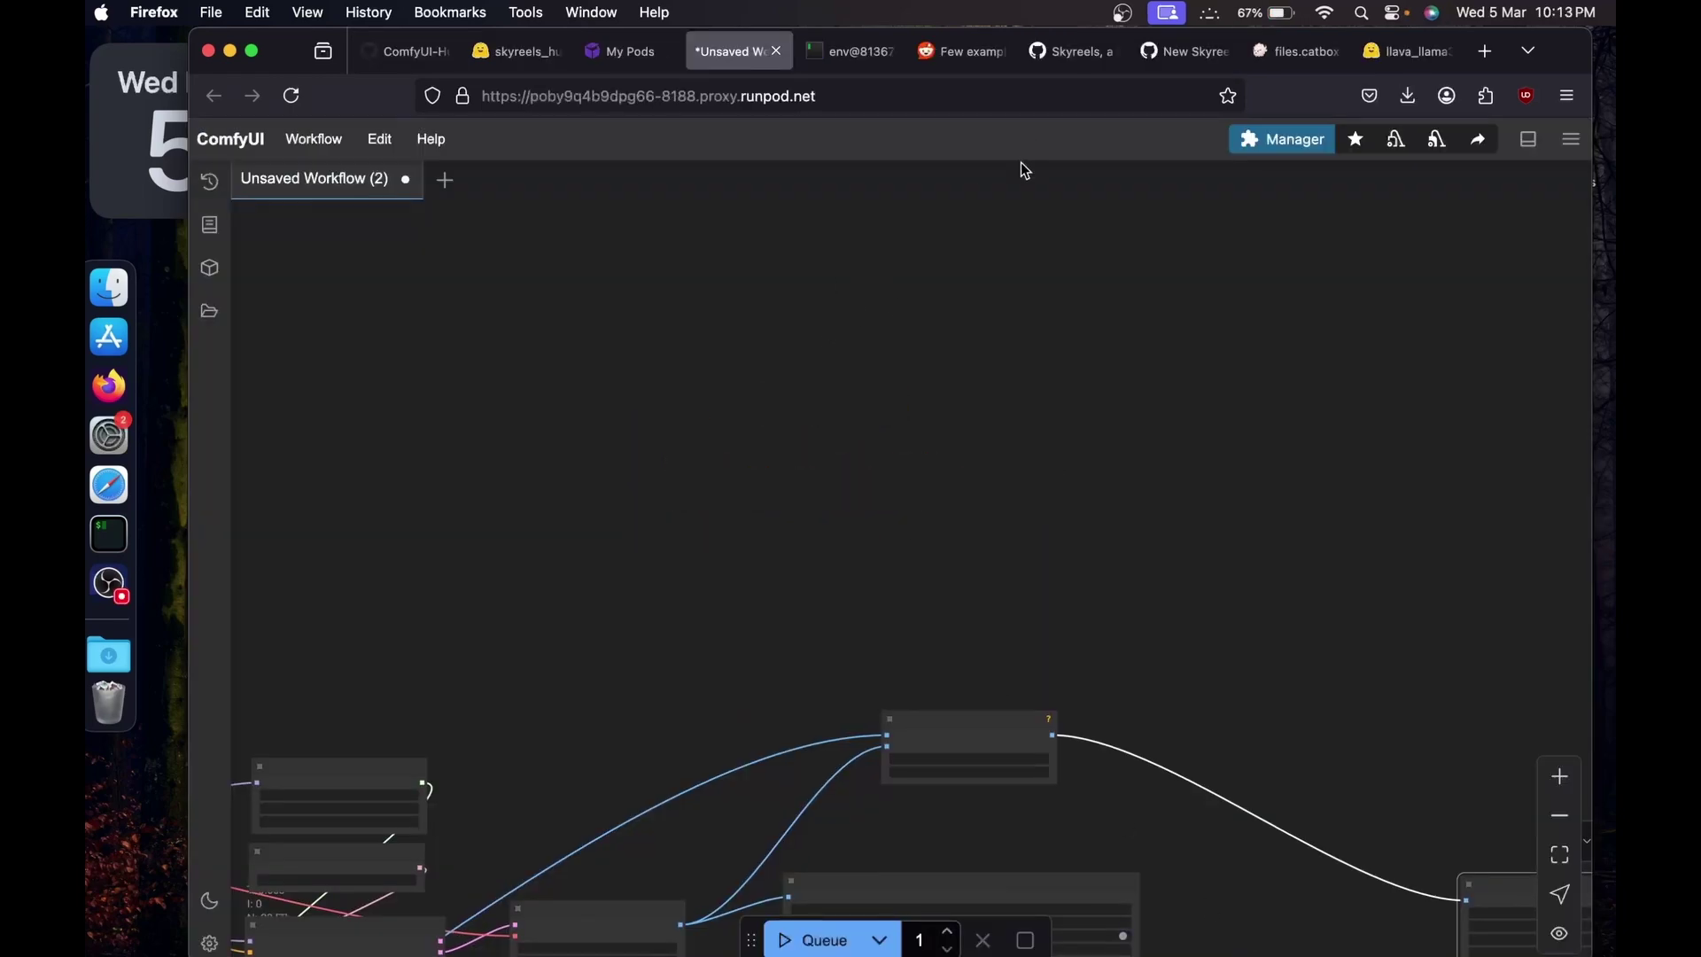
Copy the workflow JSON from catbox and bring the full node graph into view in ComfyUI.
click(1294, 51)
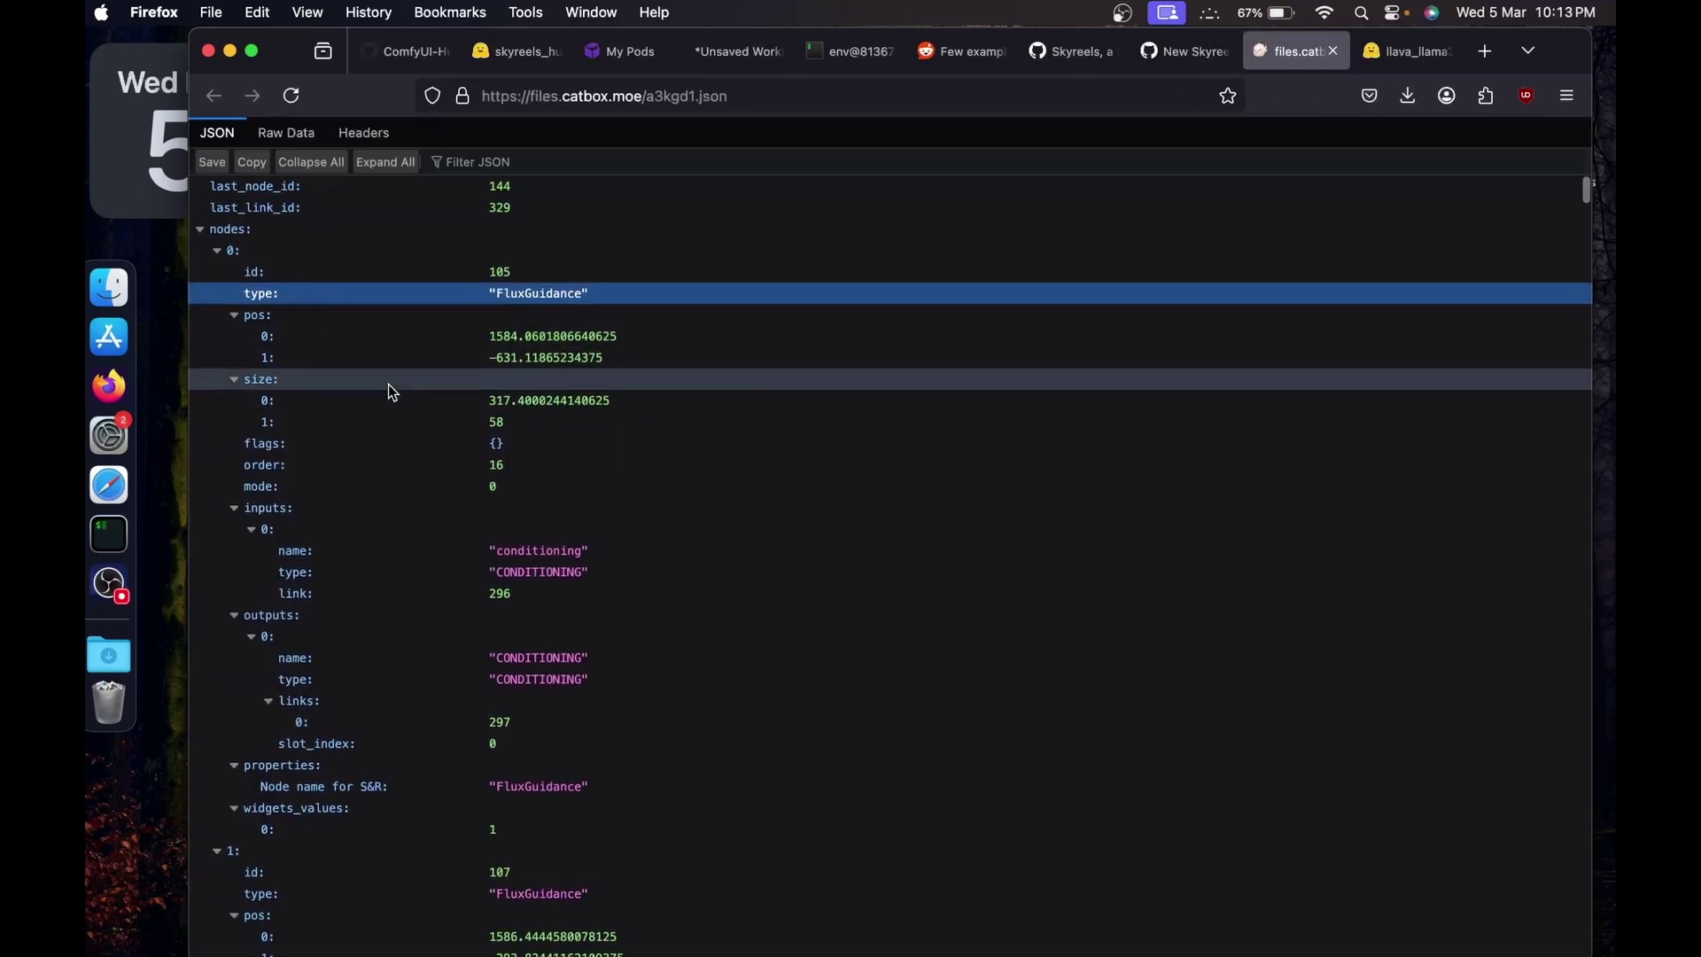
scroll(388, 385, down, 8)
scroll(388, 385, up, 10)
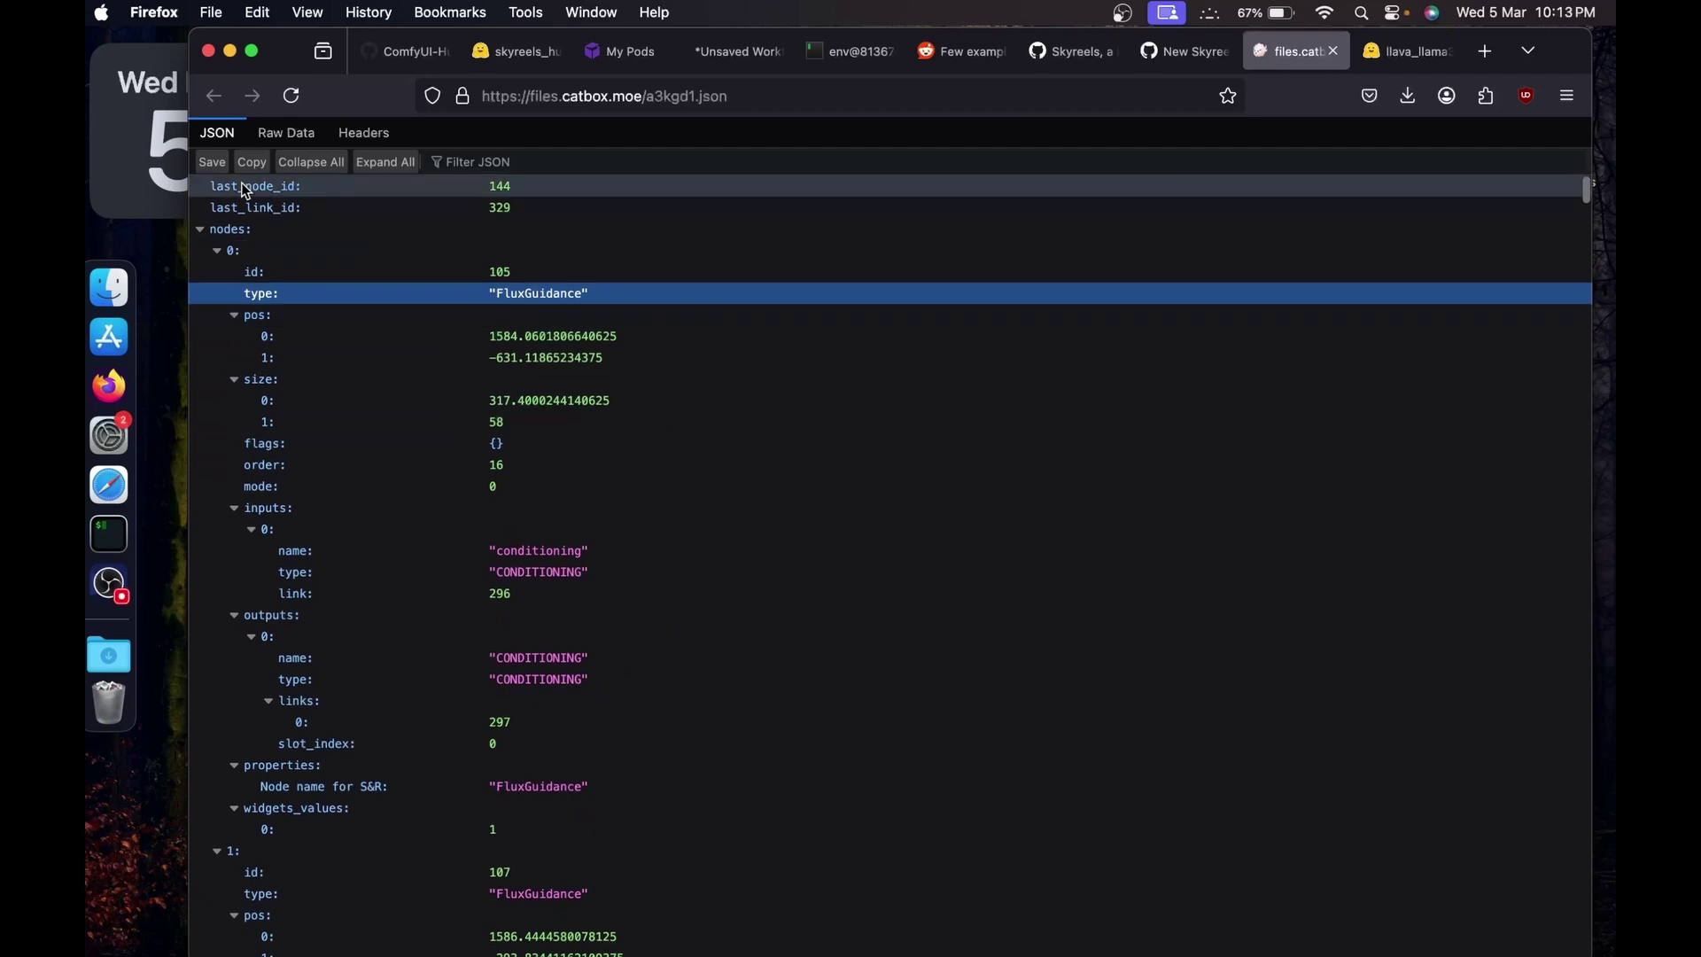
click(252, 162)
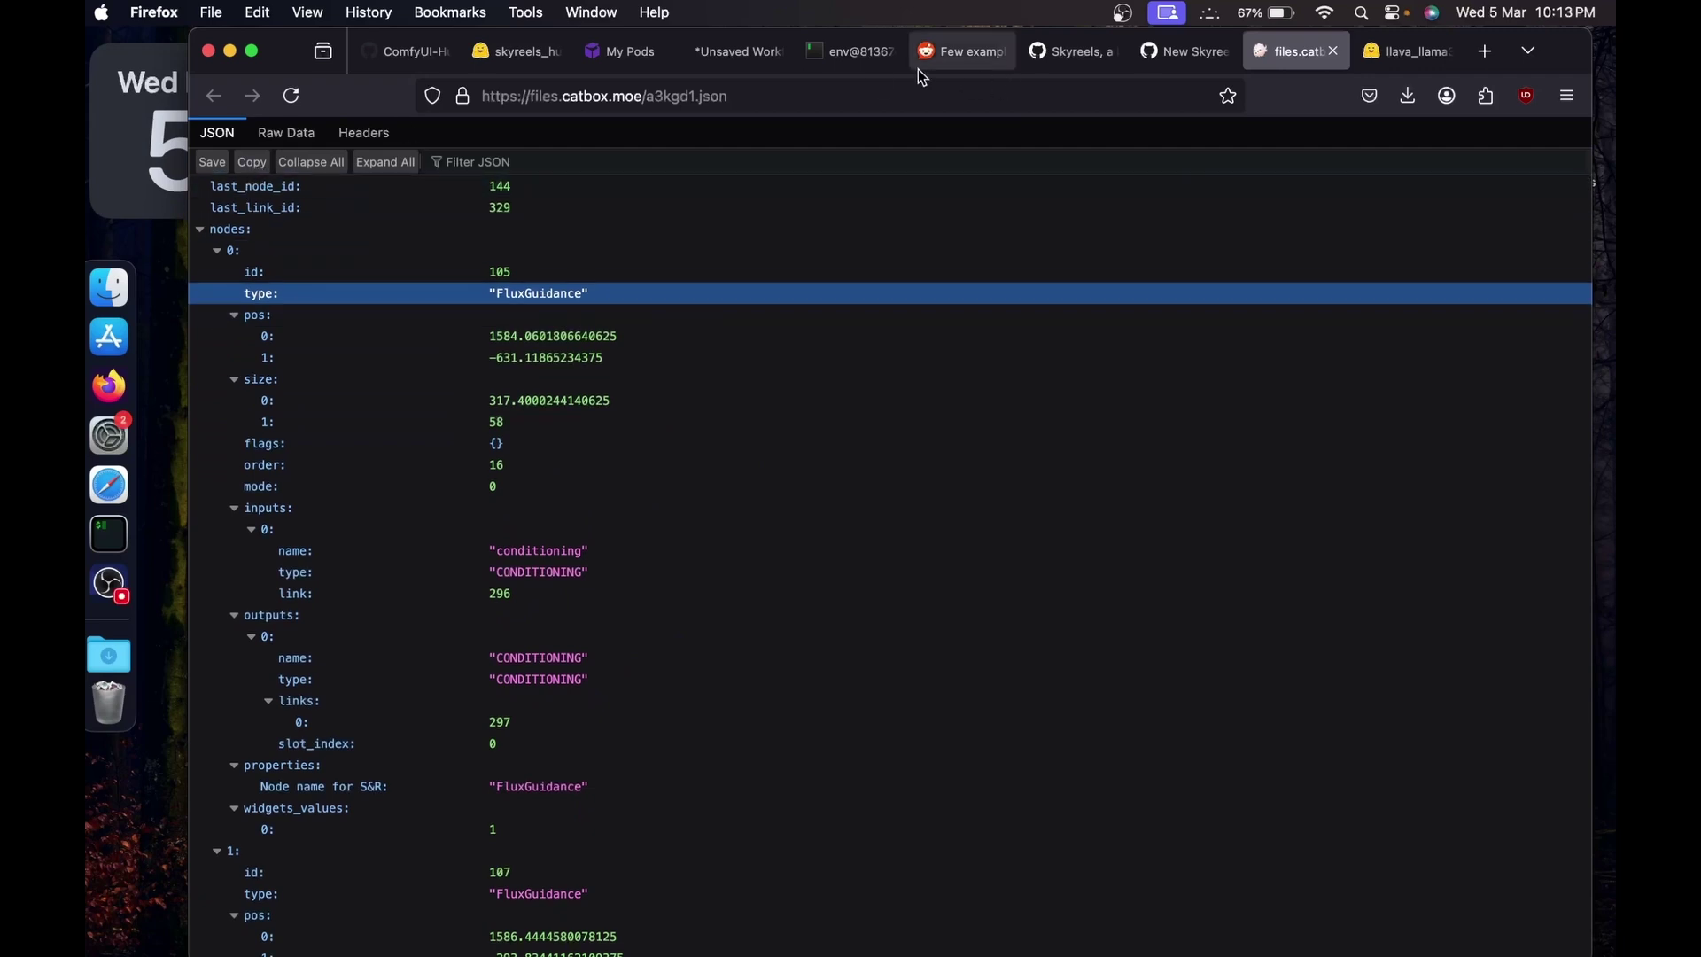
click(763, 50)
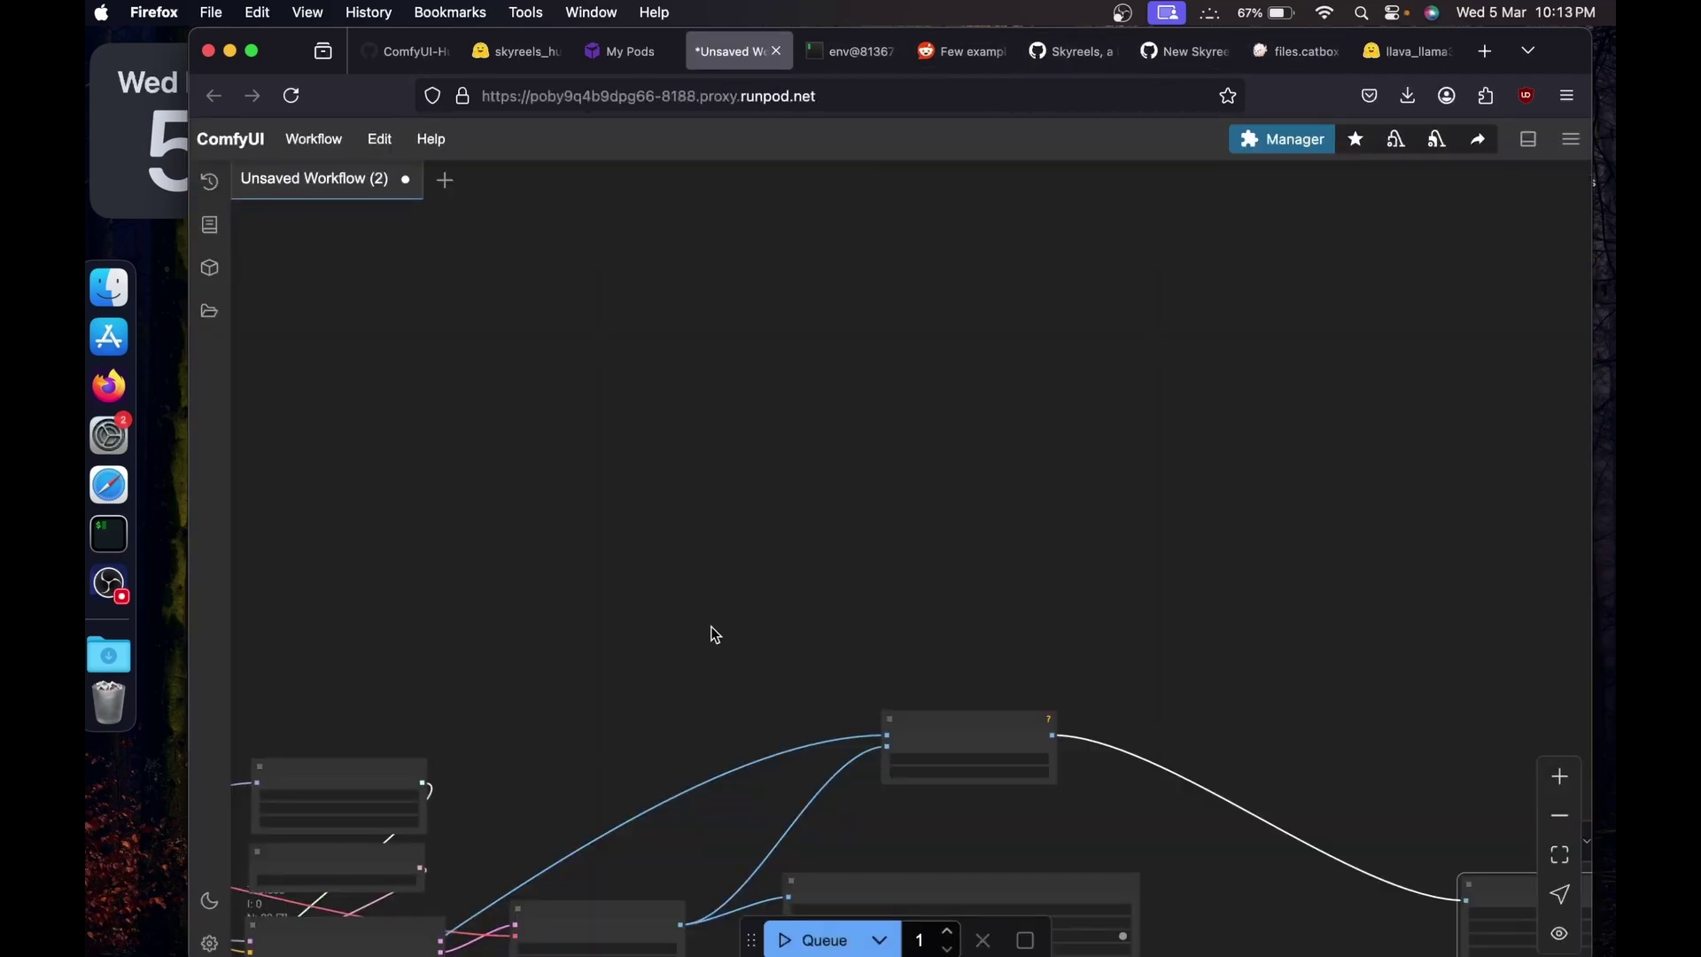
scroll(778, 584, down, 5)
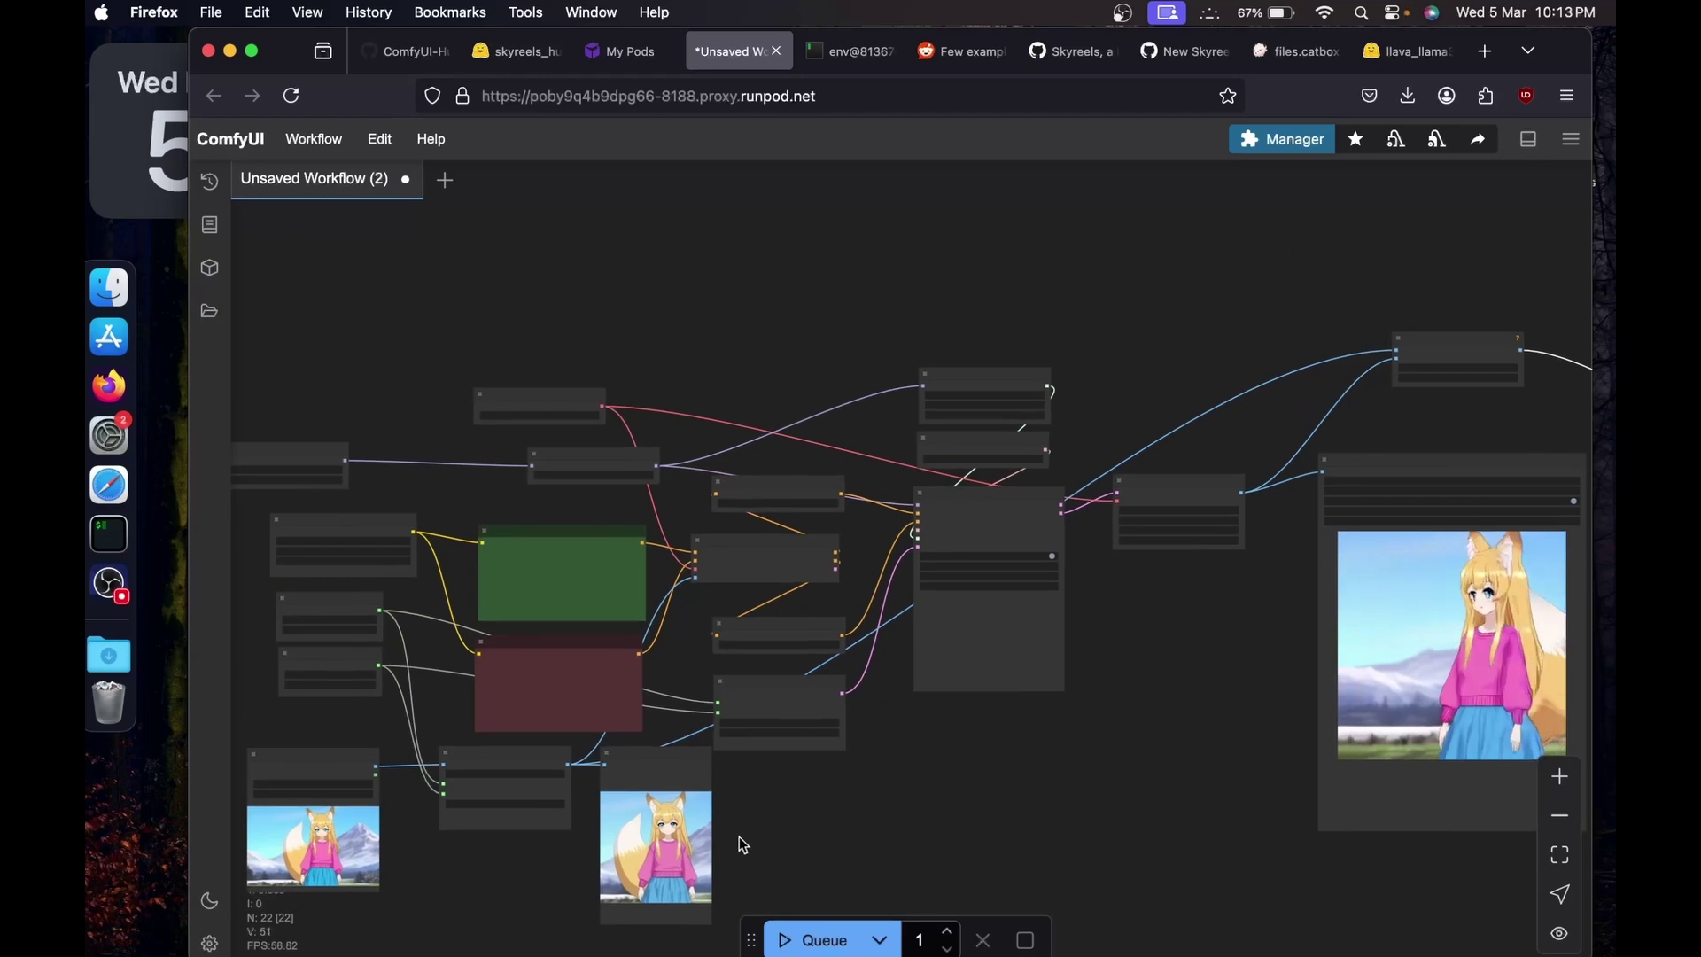
drag(740, 842, 1087, 644)
scroll(1086, 645, up, 5)
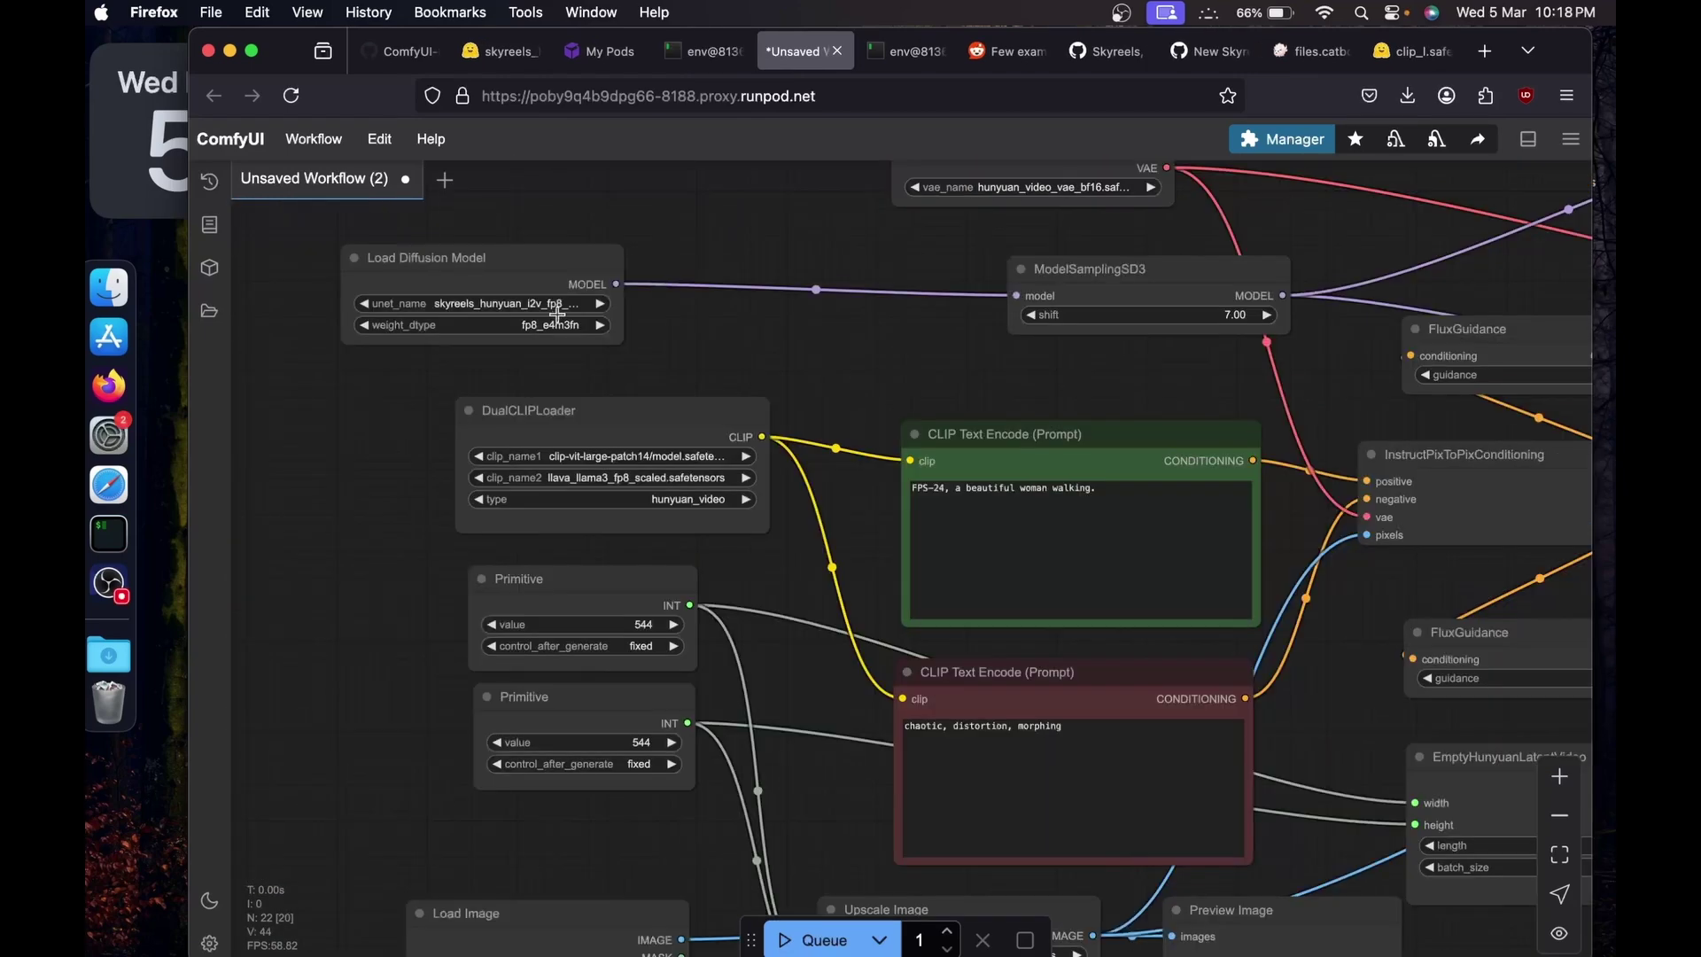
scroll(669, 378, up, 2)
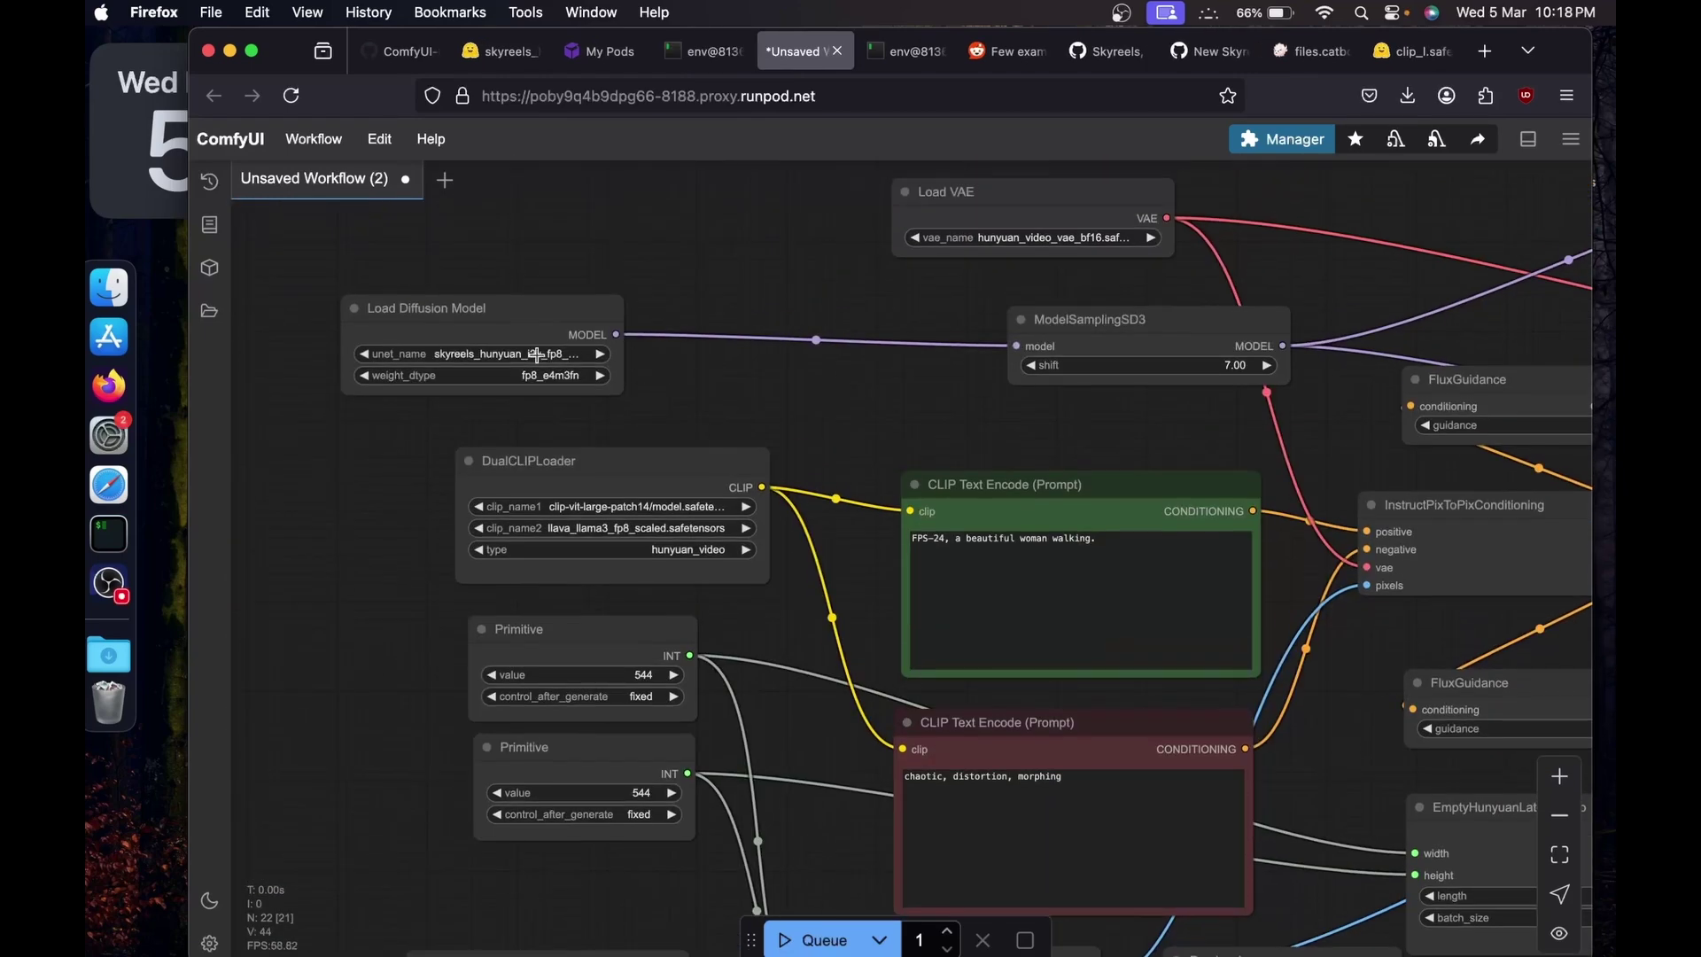
Set DualCLIPLoader to clip_l.safetensors and llava_llama3_fp8_scaled.
click(654, 508)
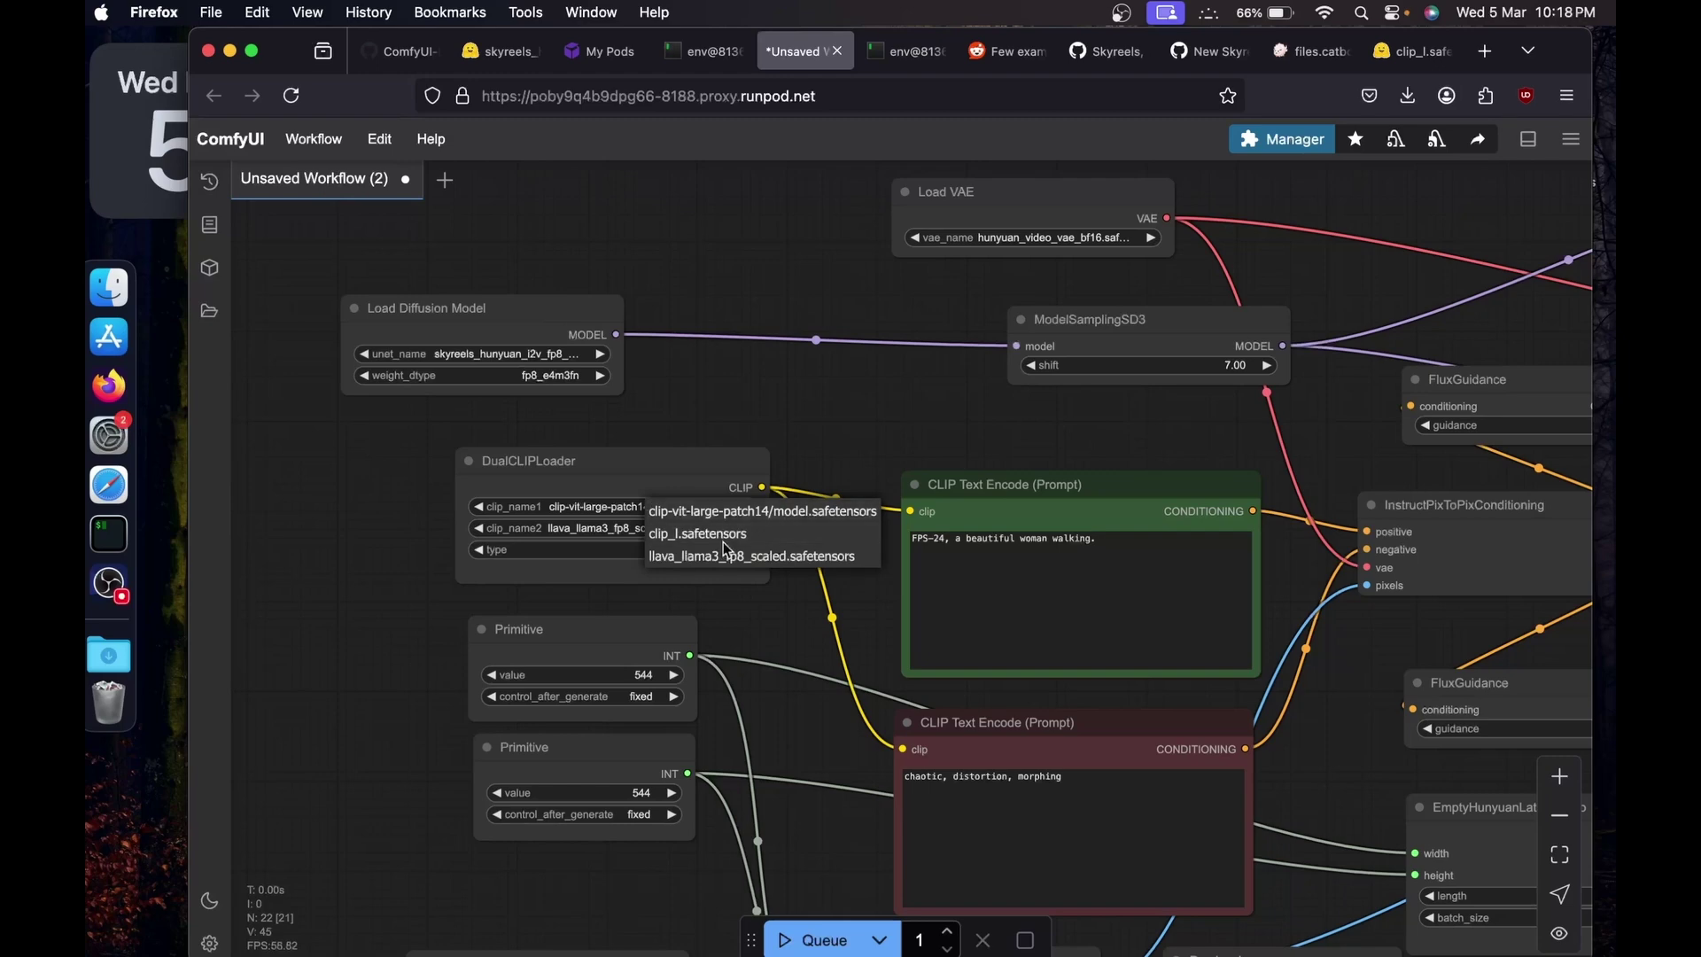
click(689, 532)
click(690, 532)
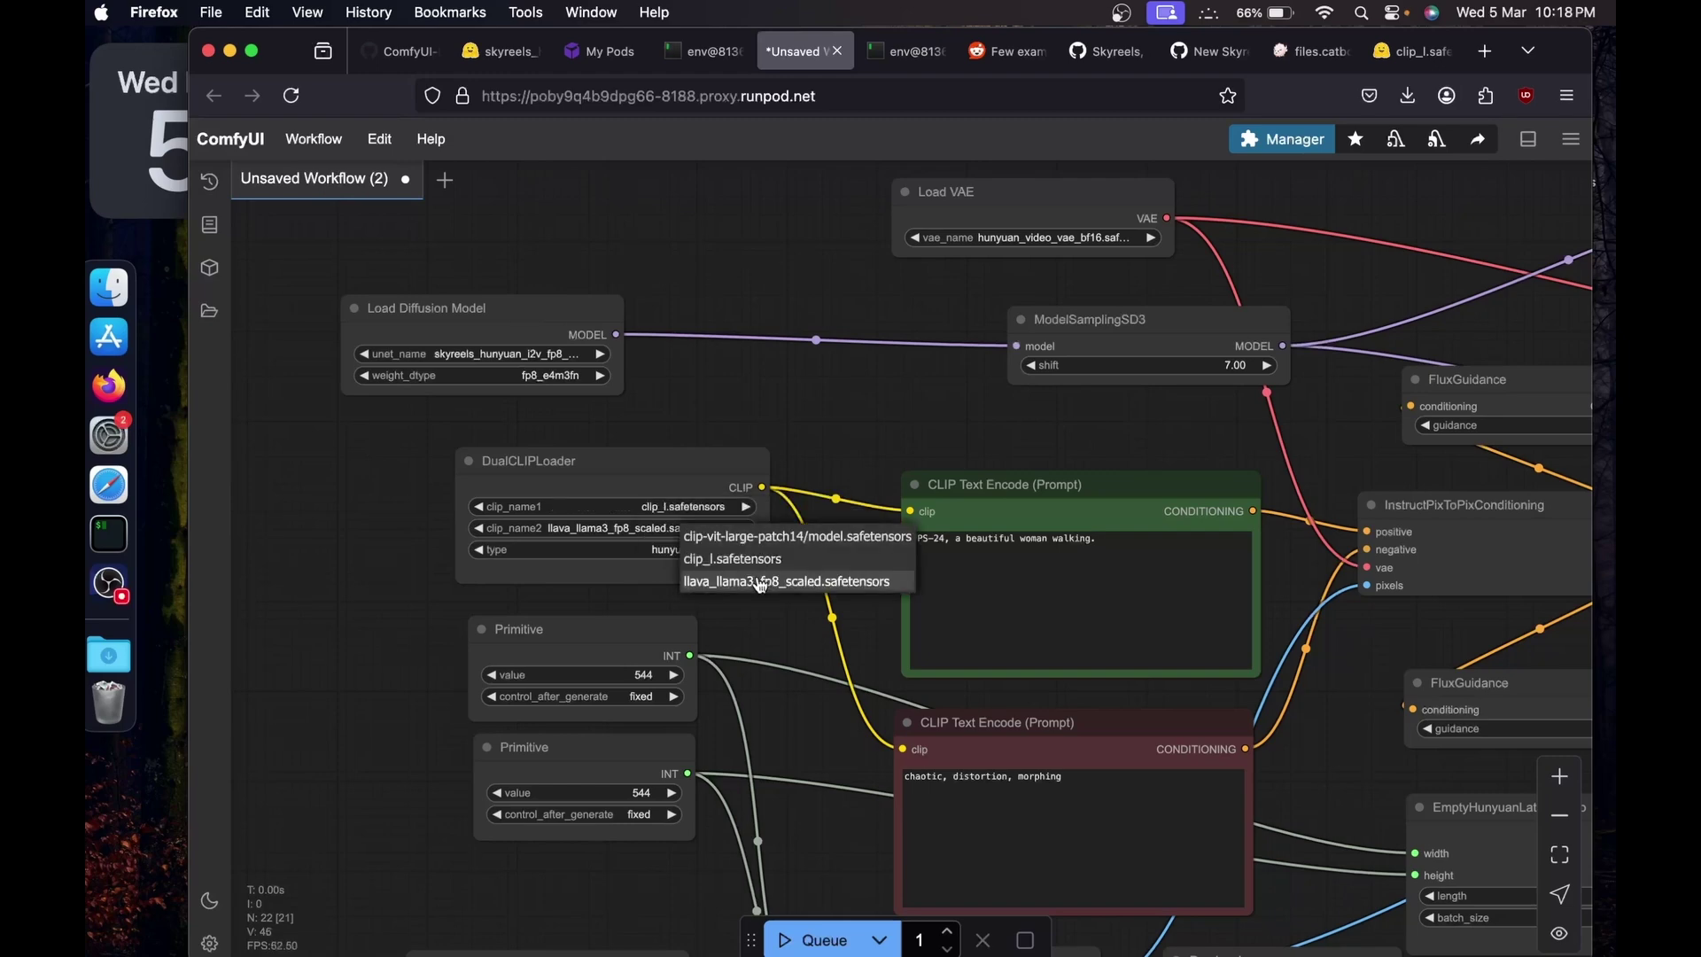
click(762, 581)
Check that both size Primitive nodes are set to 544.
drag(785, 580, 703, 580)
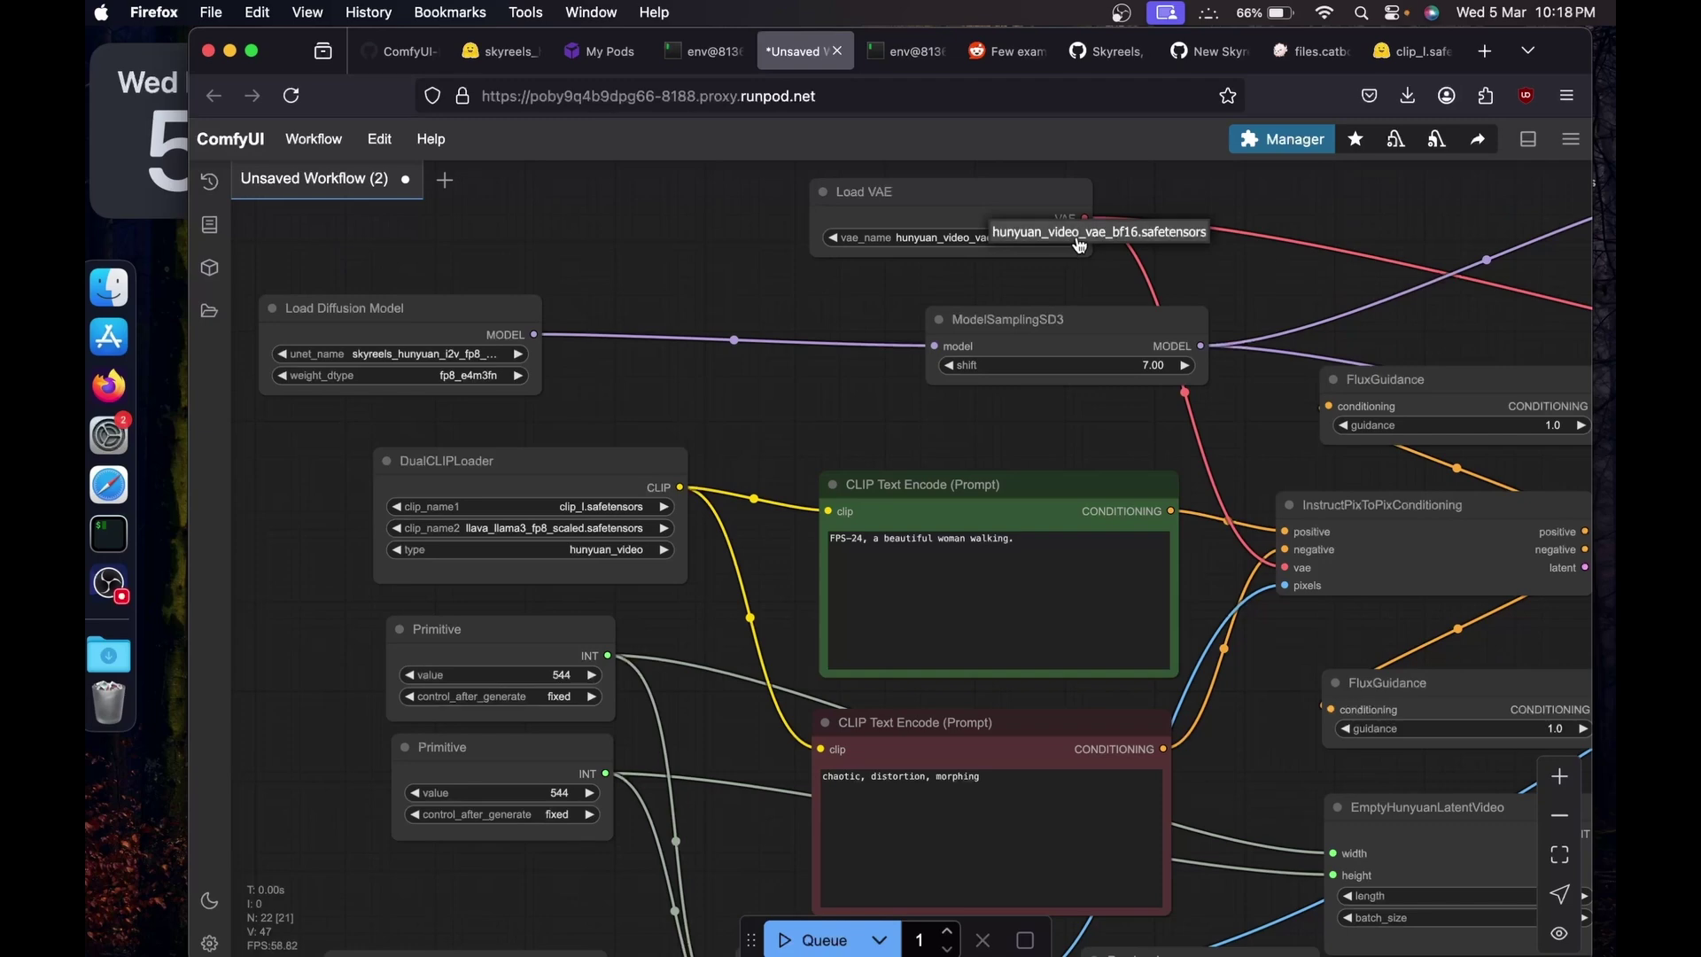
scroll(536, 490, right, 7)
scroll(535, 490, down, 2)
scroll(536, 490, left, 18)
scroll(535, 490, down, 10)
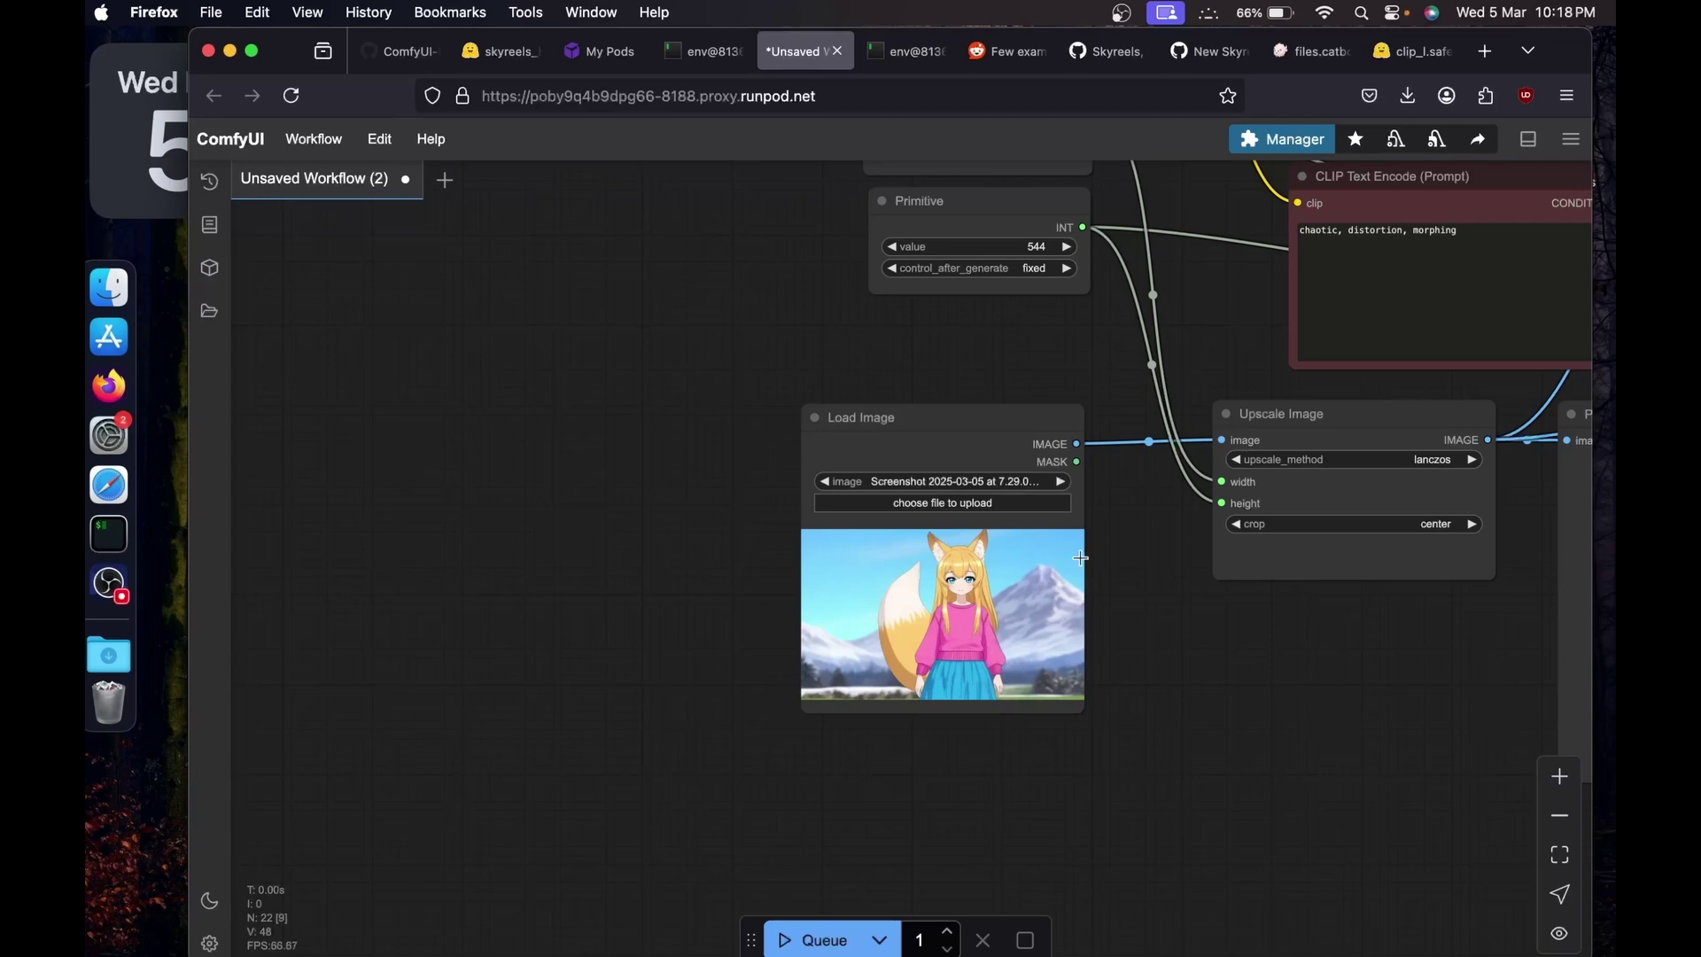
scroll(1123, 564, right, 7)
scroll(1123, 563, up, 5)
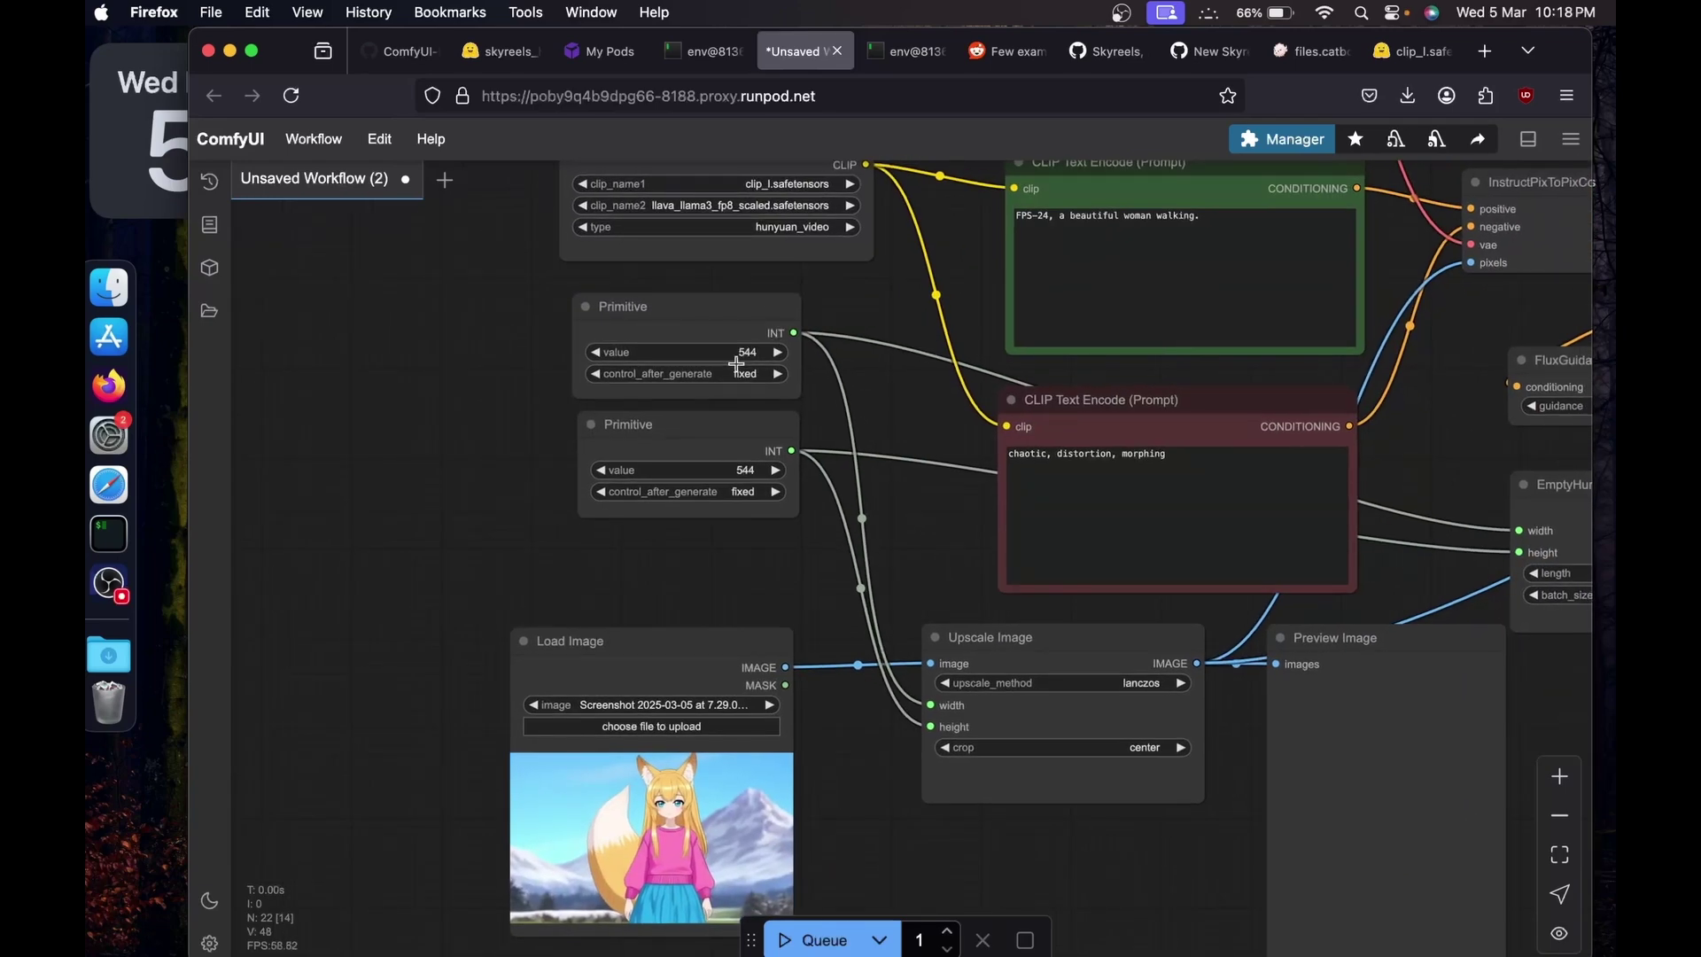
click(737, 363)
click(746, 471)
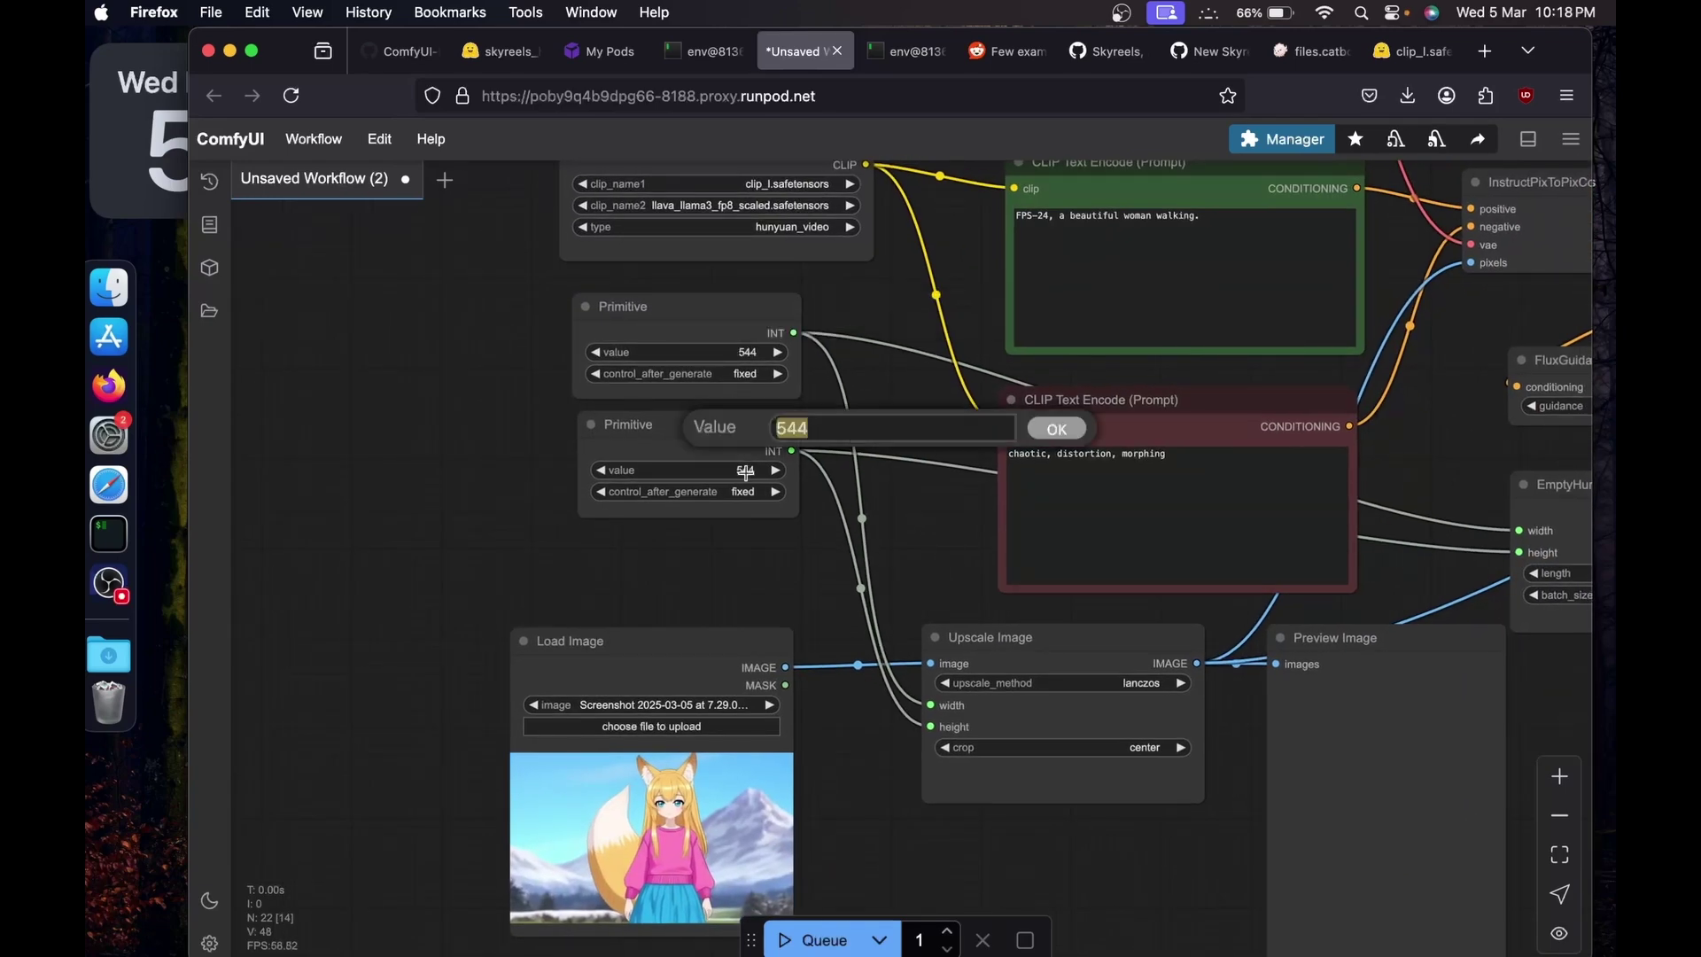
click(728, 572)
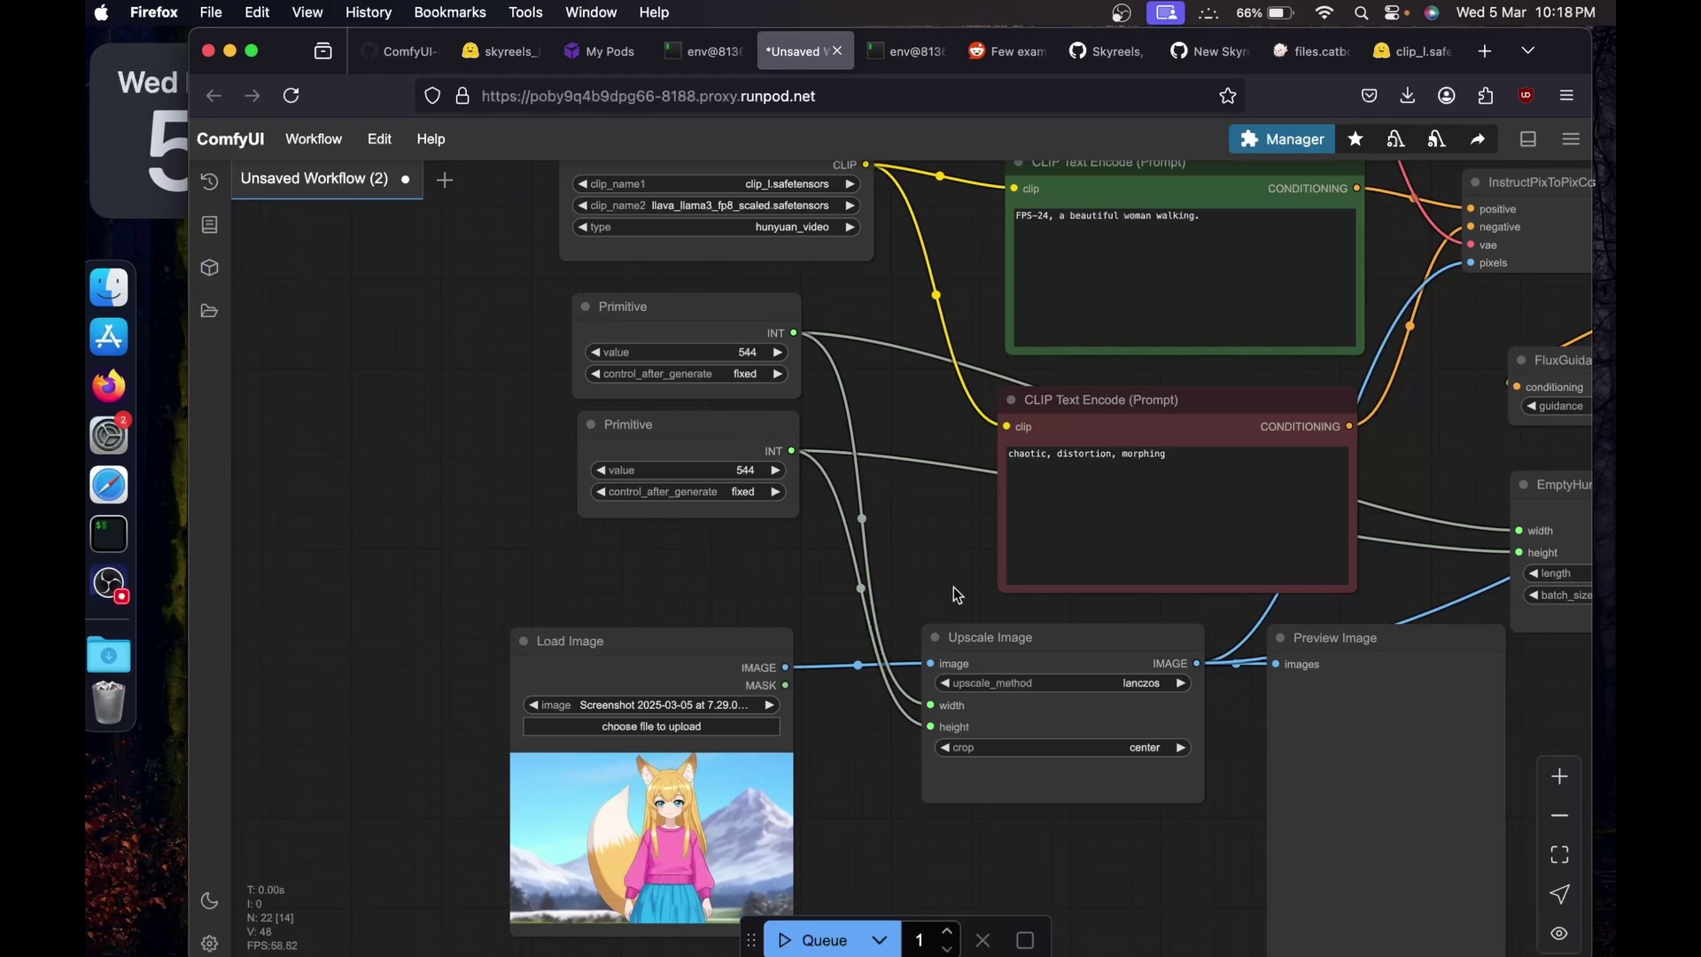
Review the positive prompt 'FPS-24, a beautiful woman walking.' and the sampler nodes.
drag(957, 596, 648, 723)
drag(939, 409, 631, 375)
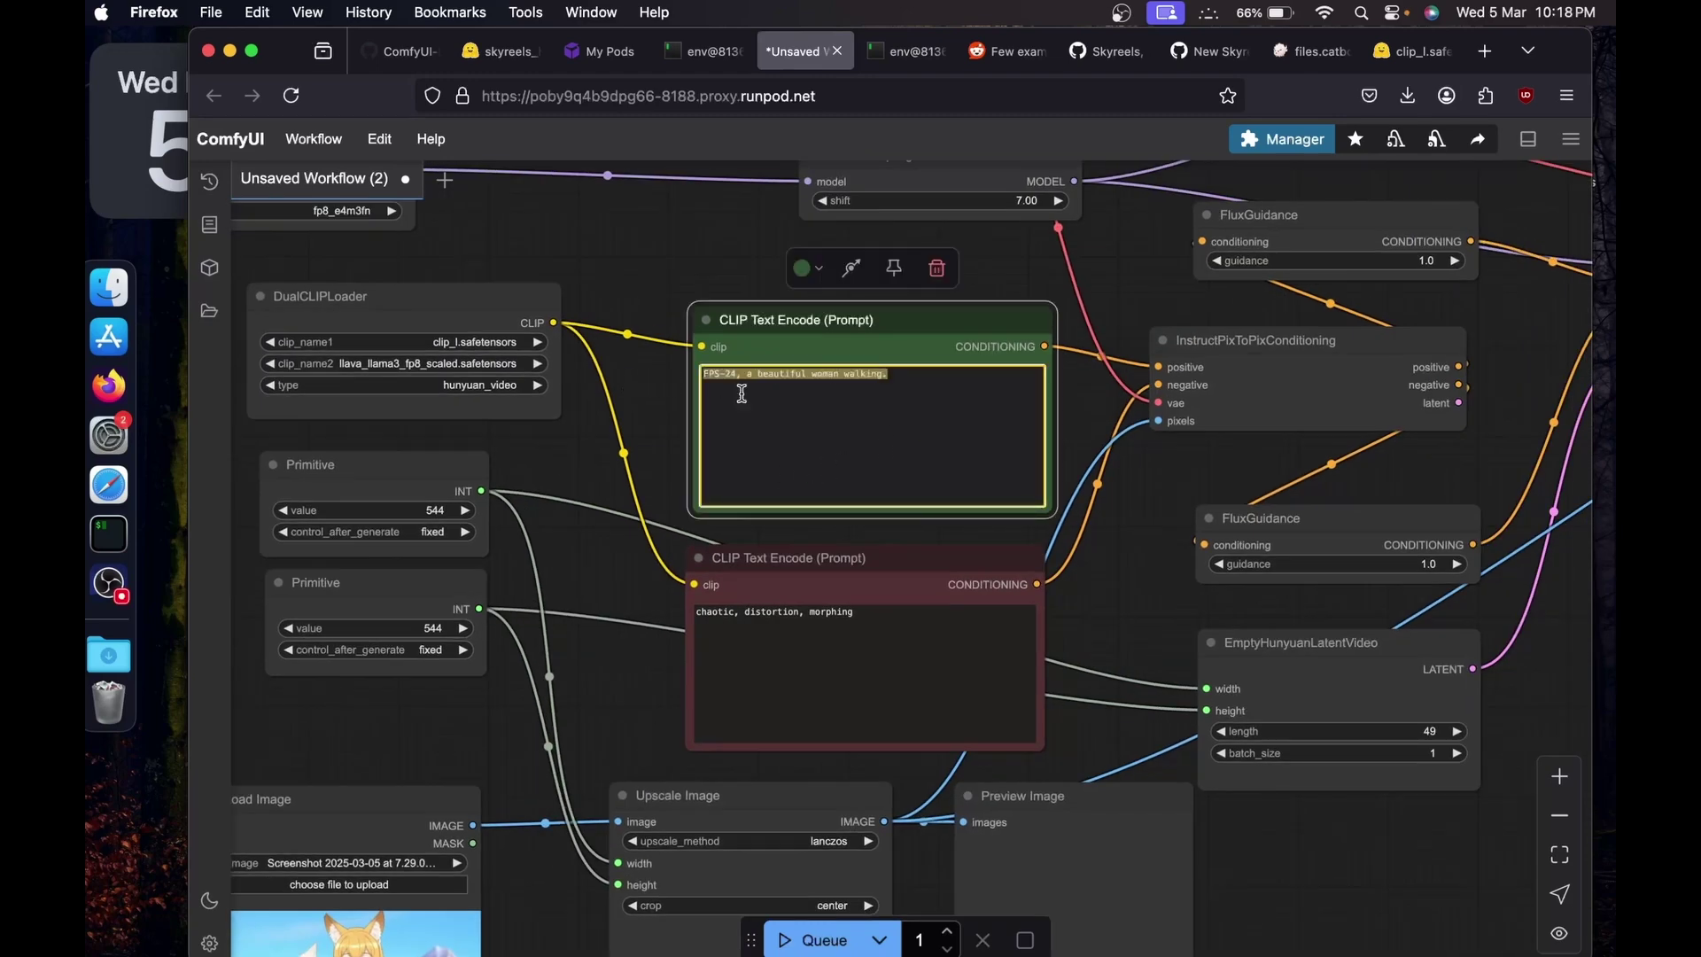
click(827, 401)
drag(760, 374, 921, 376)
click(897, 394)
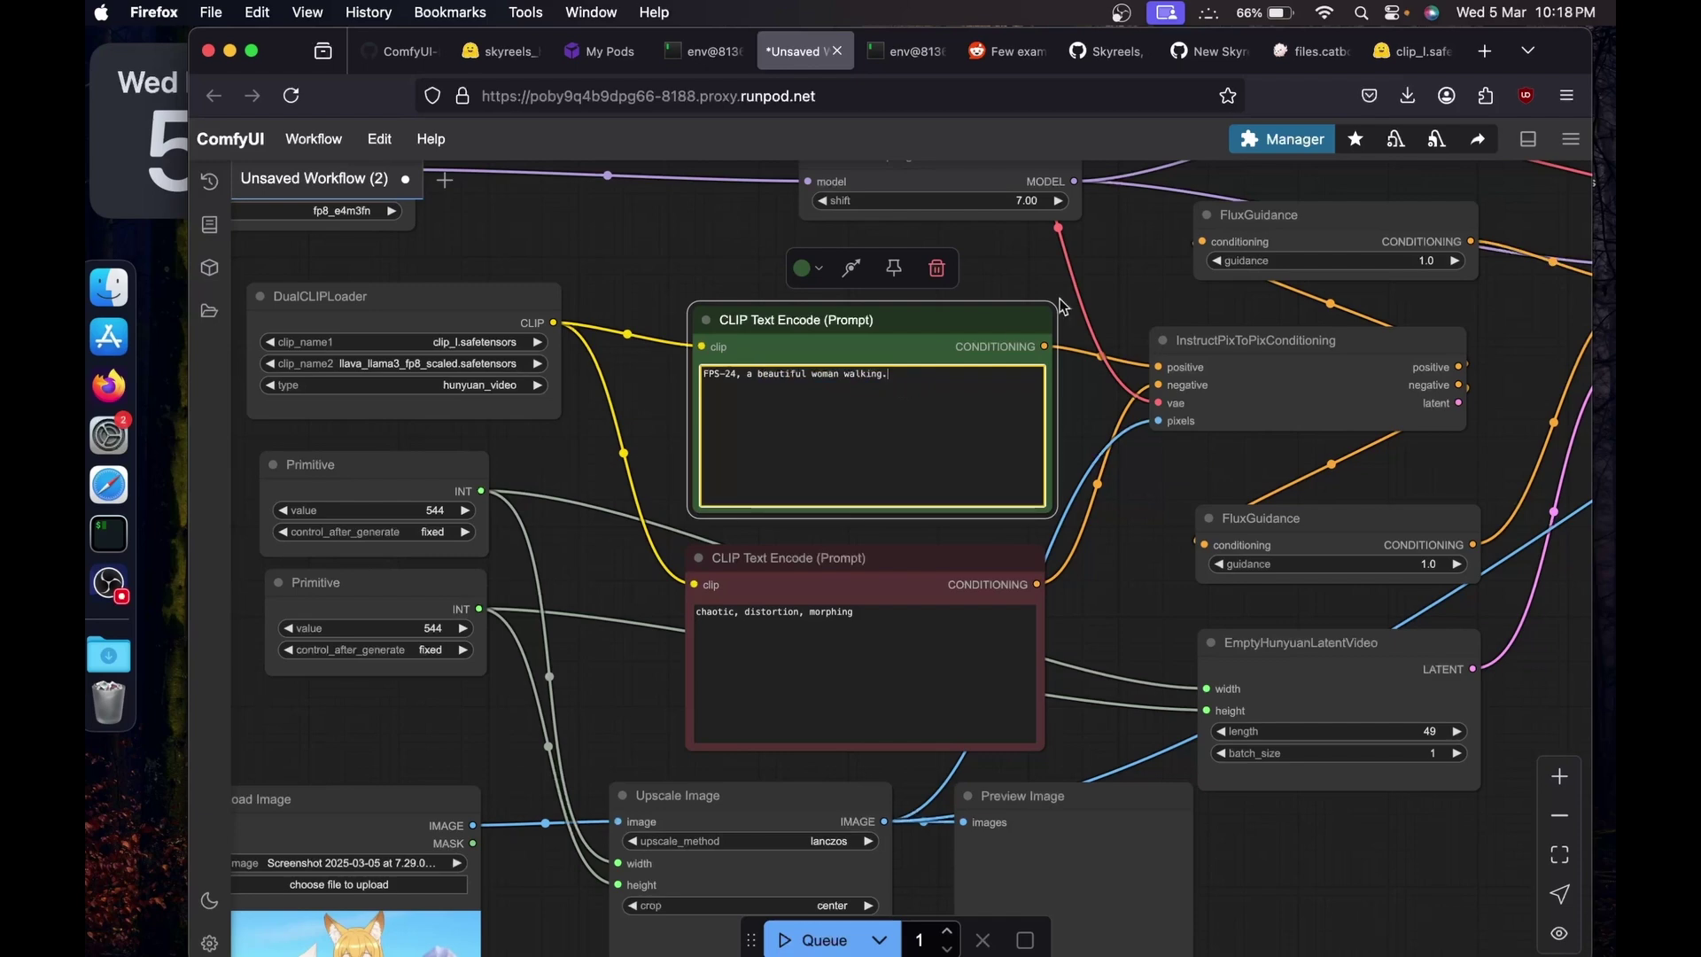
drag(1059, 300, 492, 510)
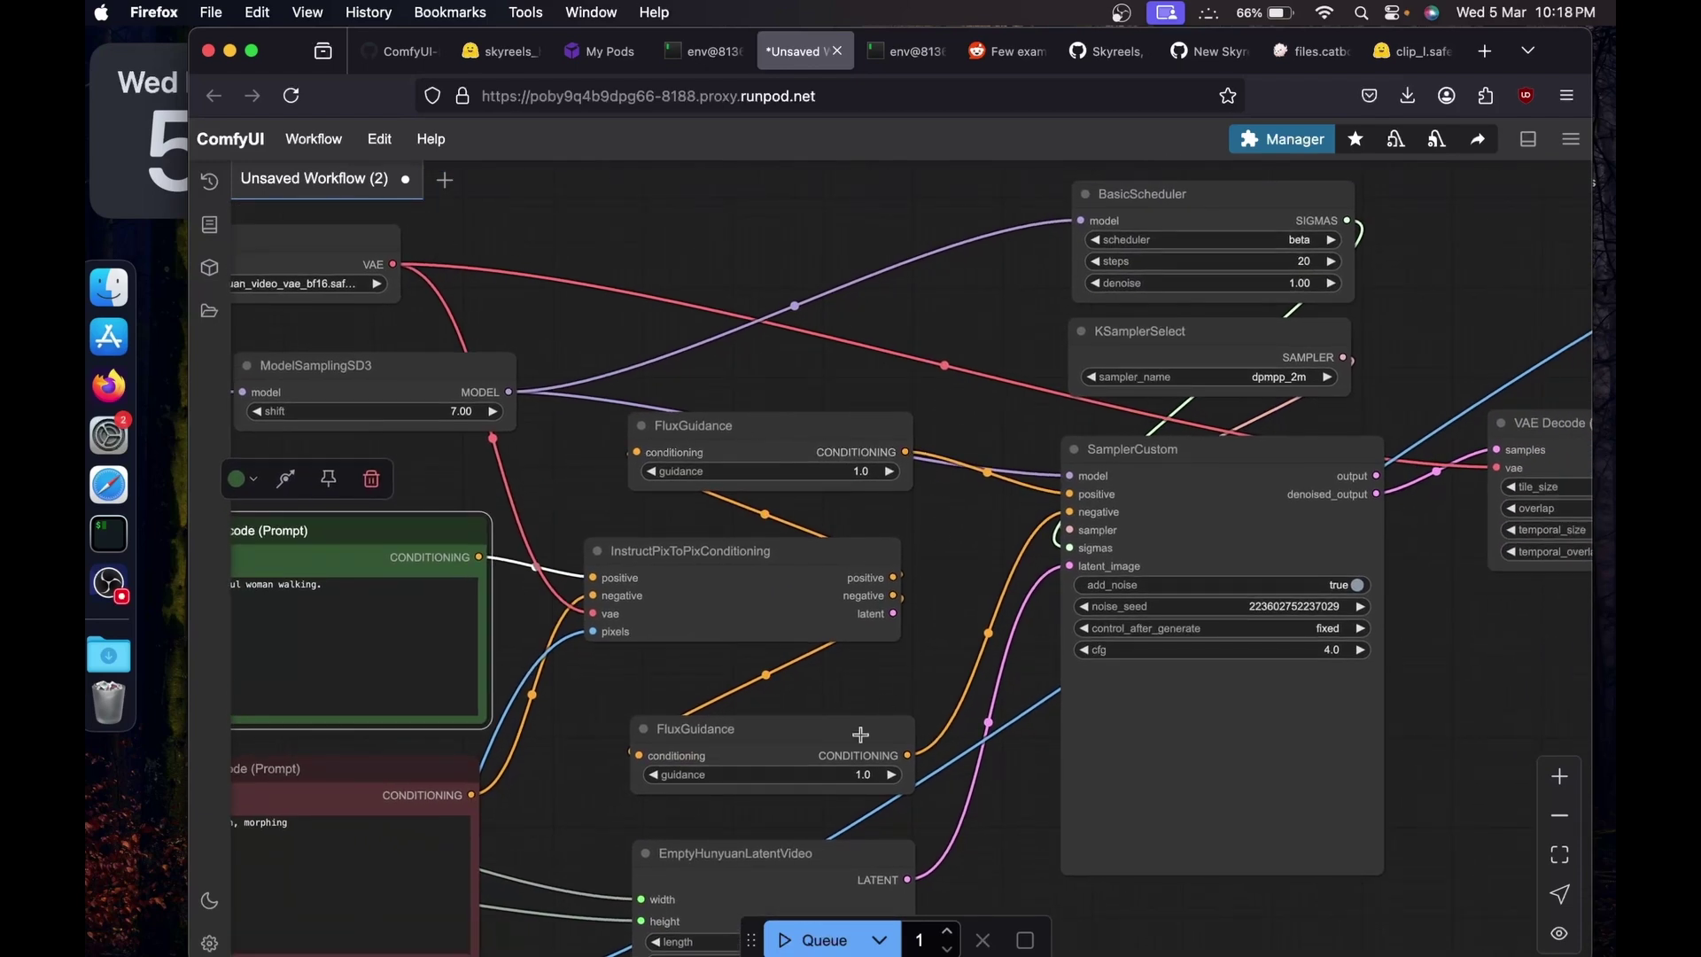
scroll(1003, 819, down, 5)
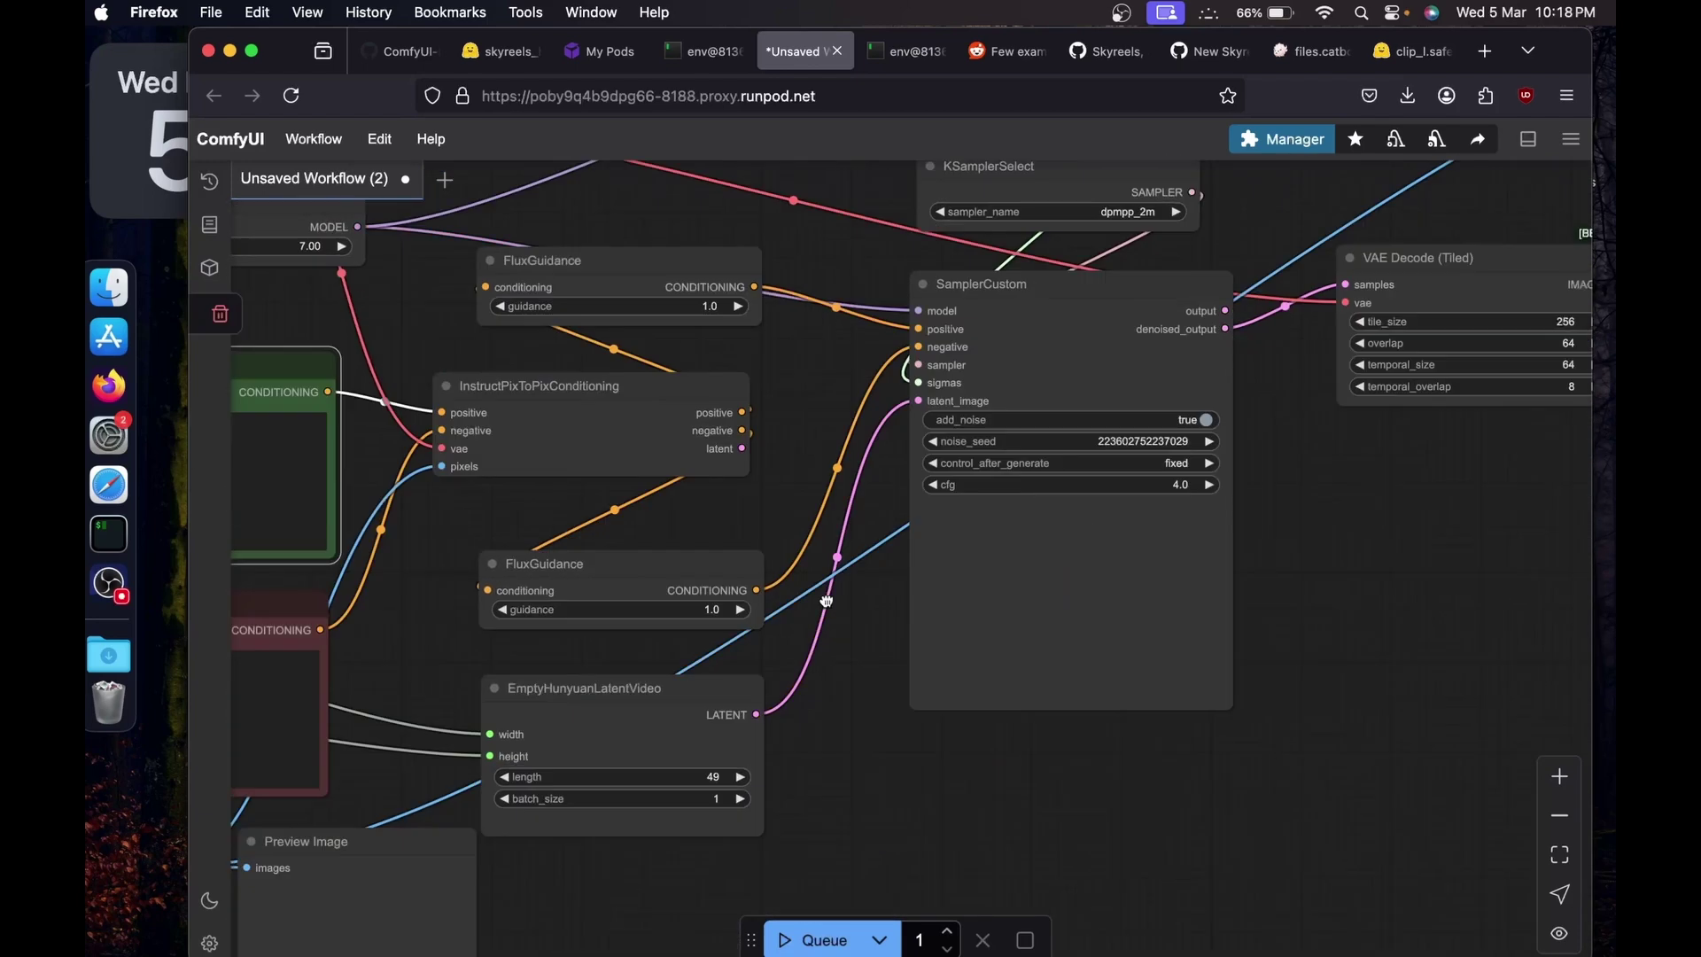
Queue the workflow and monitor its sampling progress in the pod's terminal log.
click(805, 941)
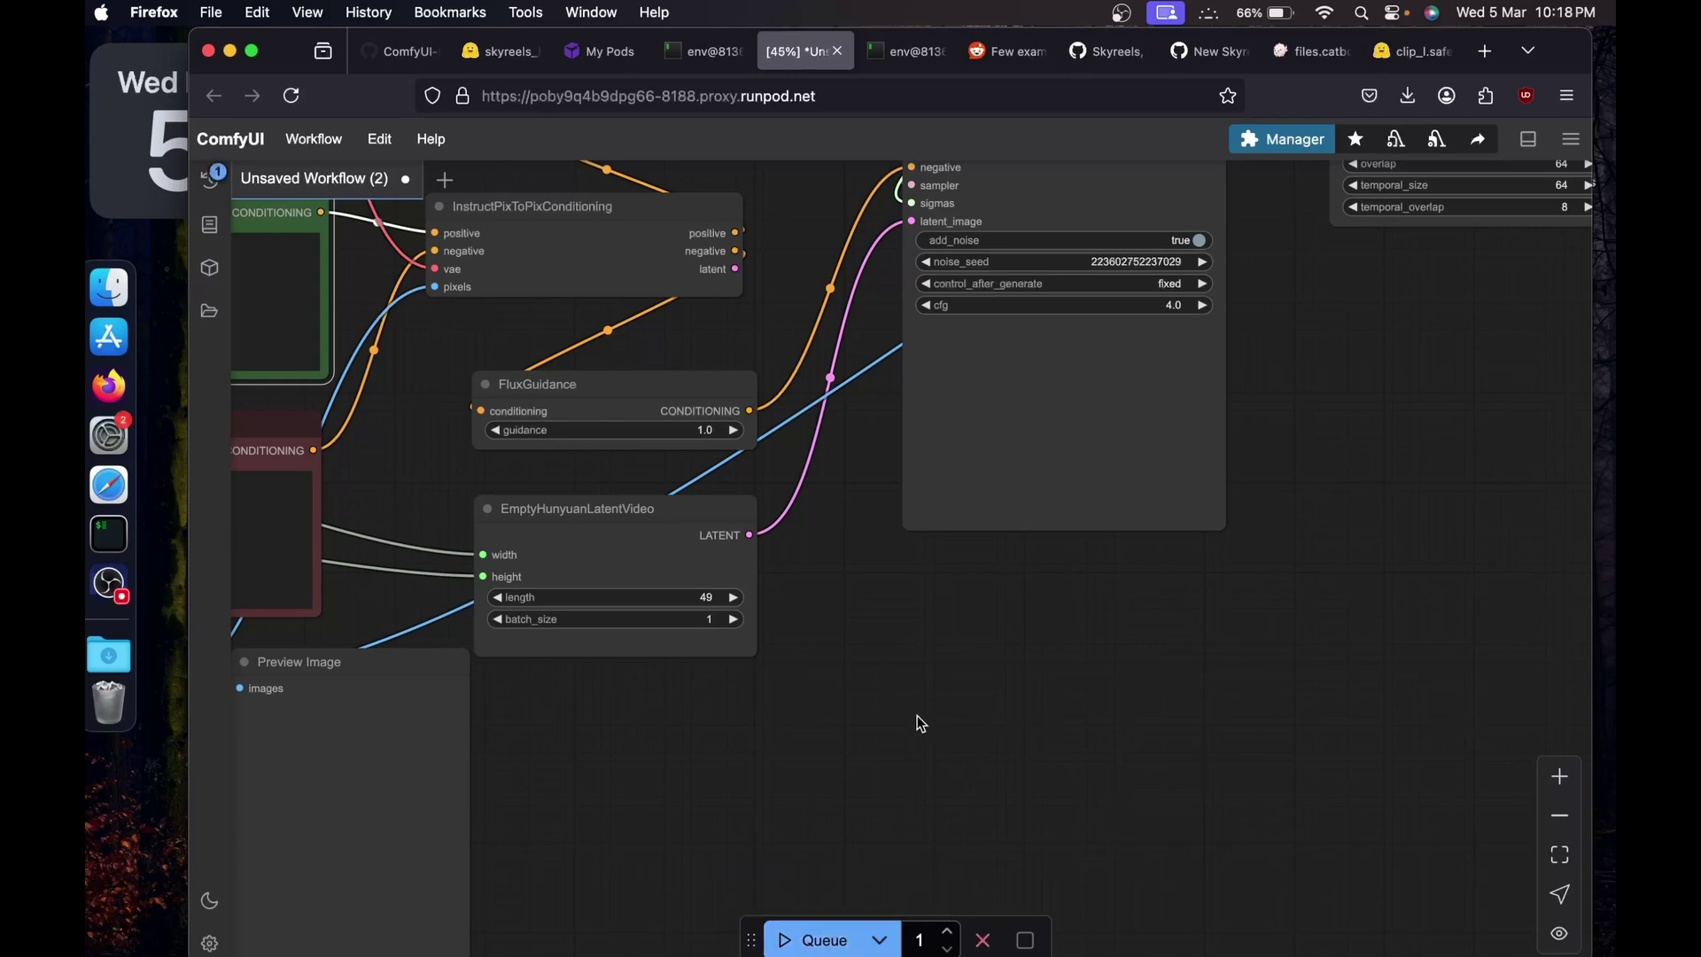
scroll(917, 715, left, 5)
scroll(1306, 693, down, 2)
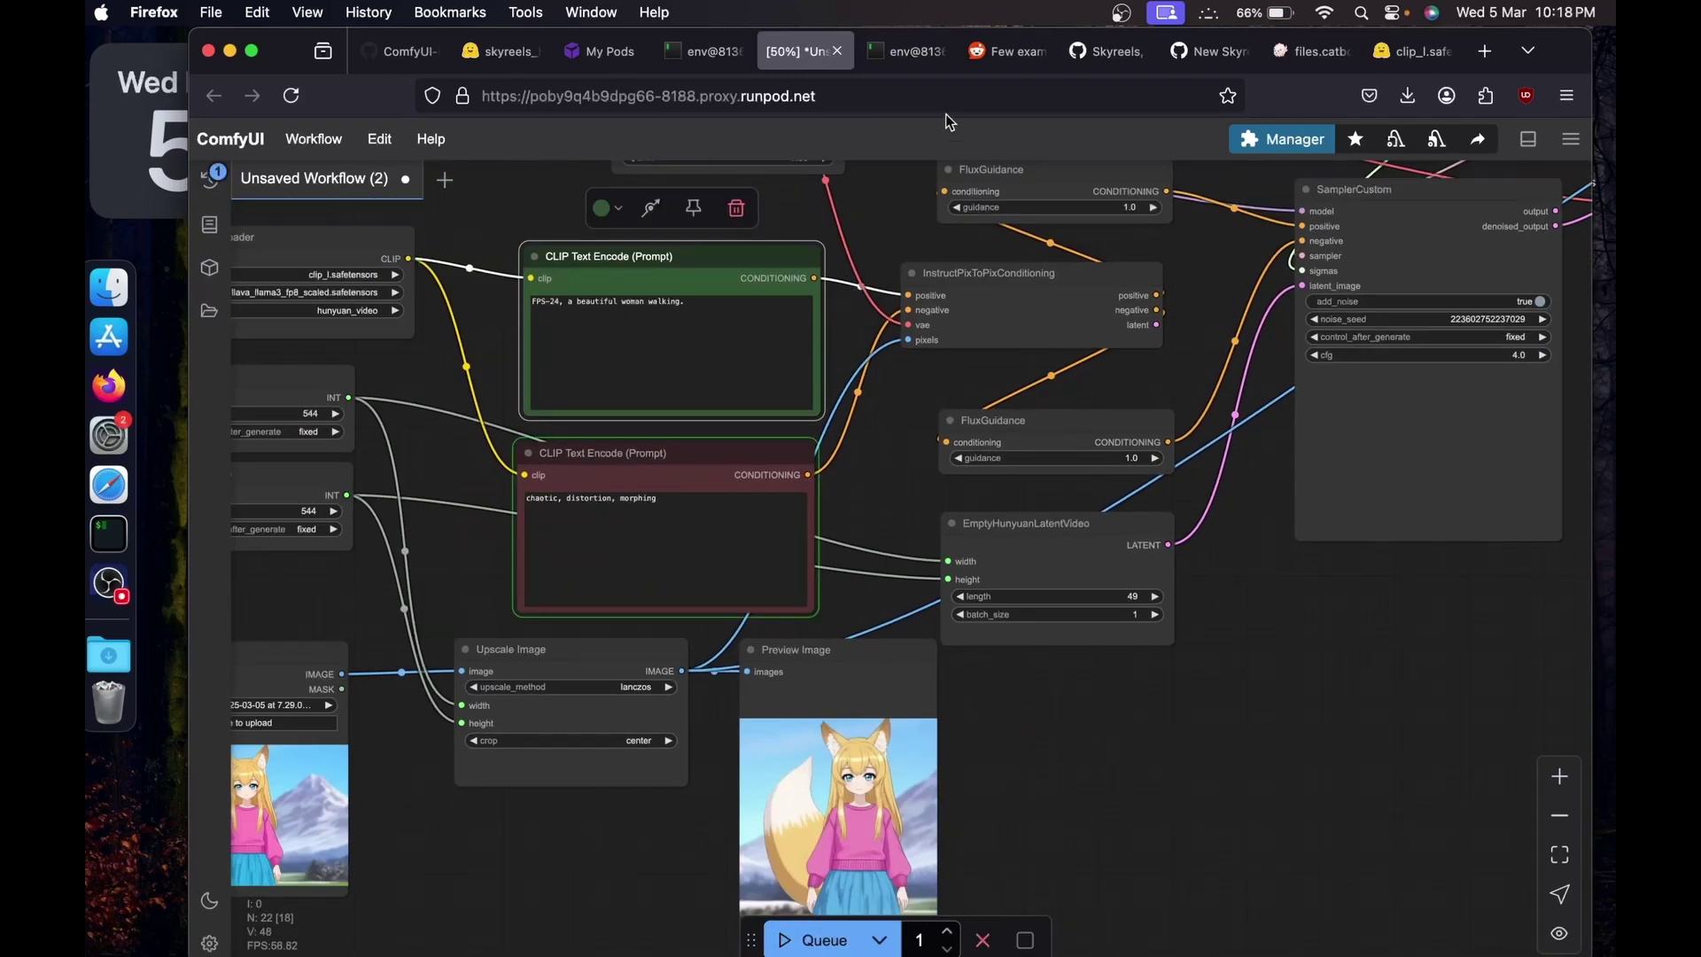
click(902, 68)
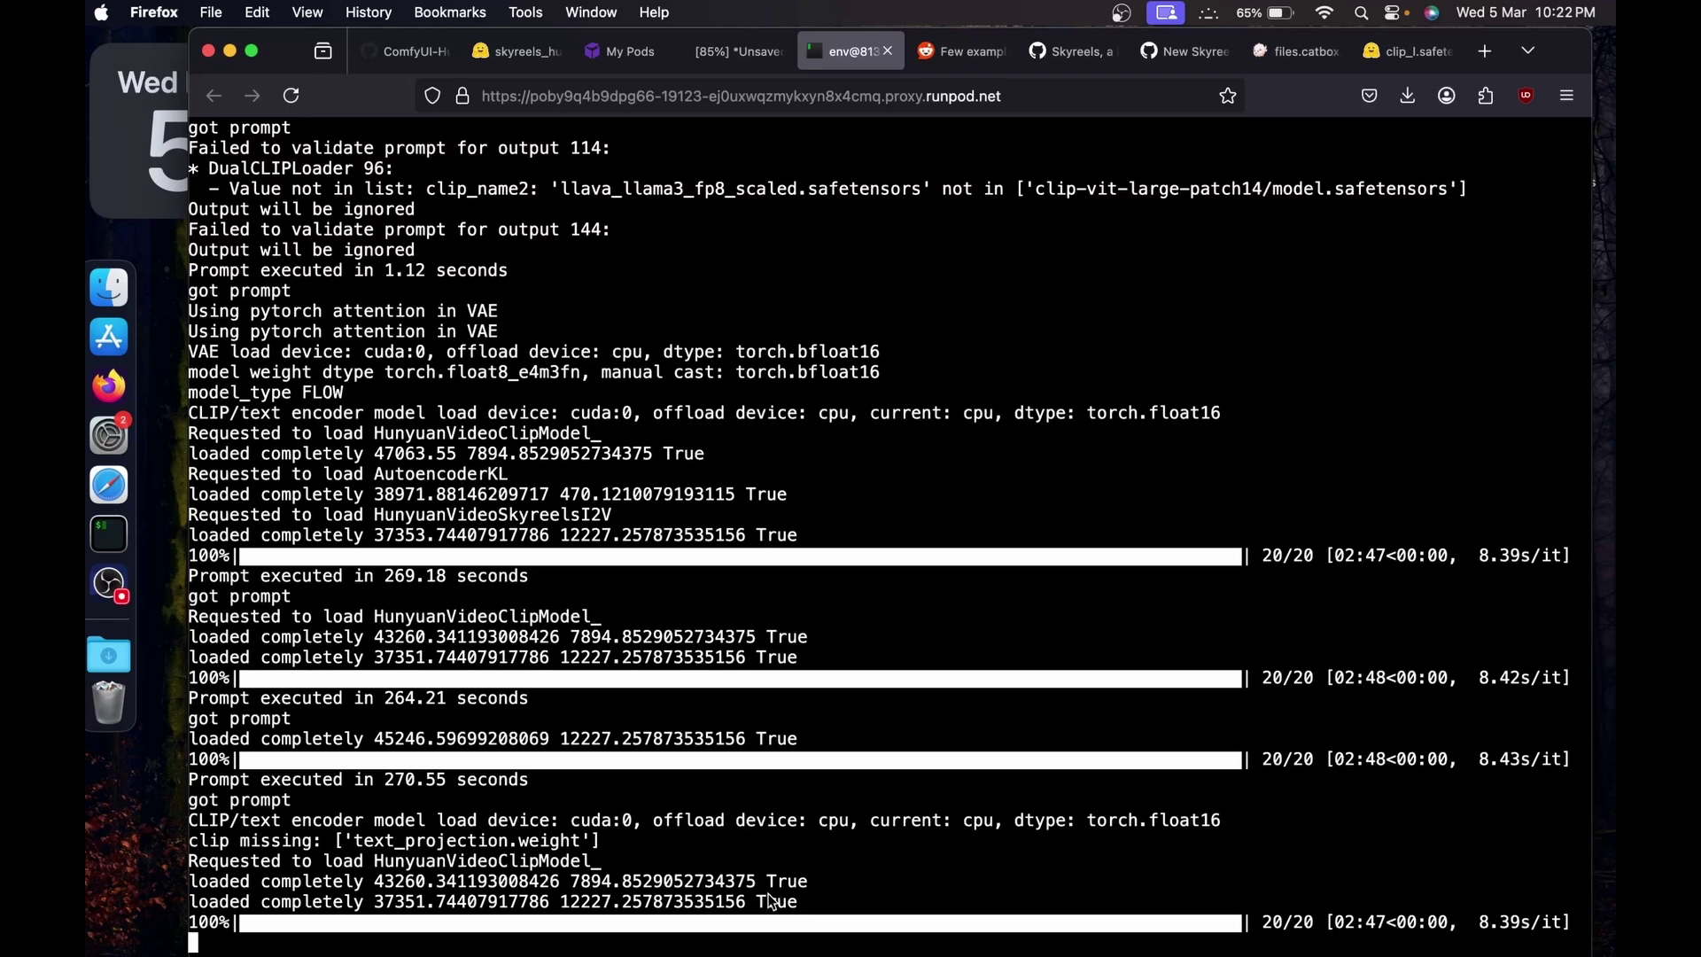
Inspect the animated fox-girl result in the SaveAnimatedWEBP preview beside VAE Decode (Tiled).
click(732, 51)
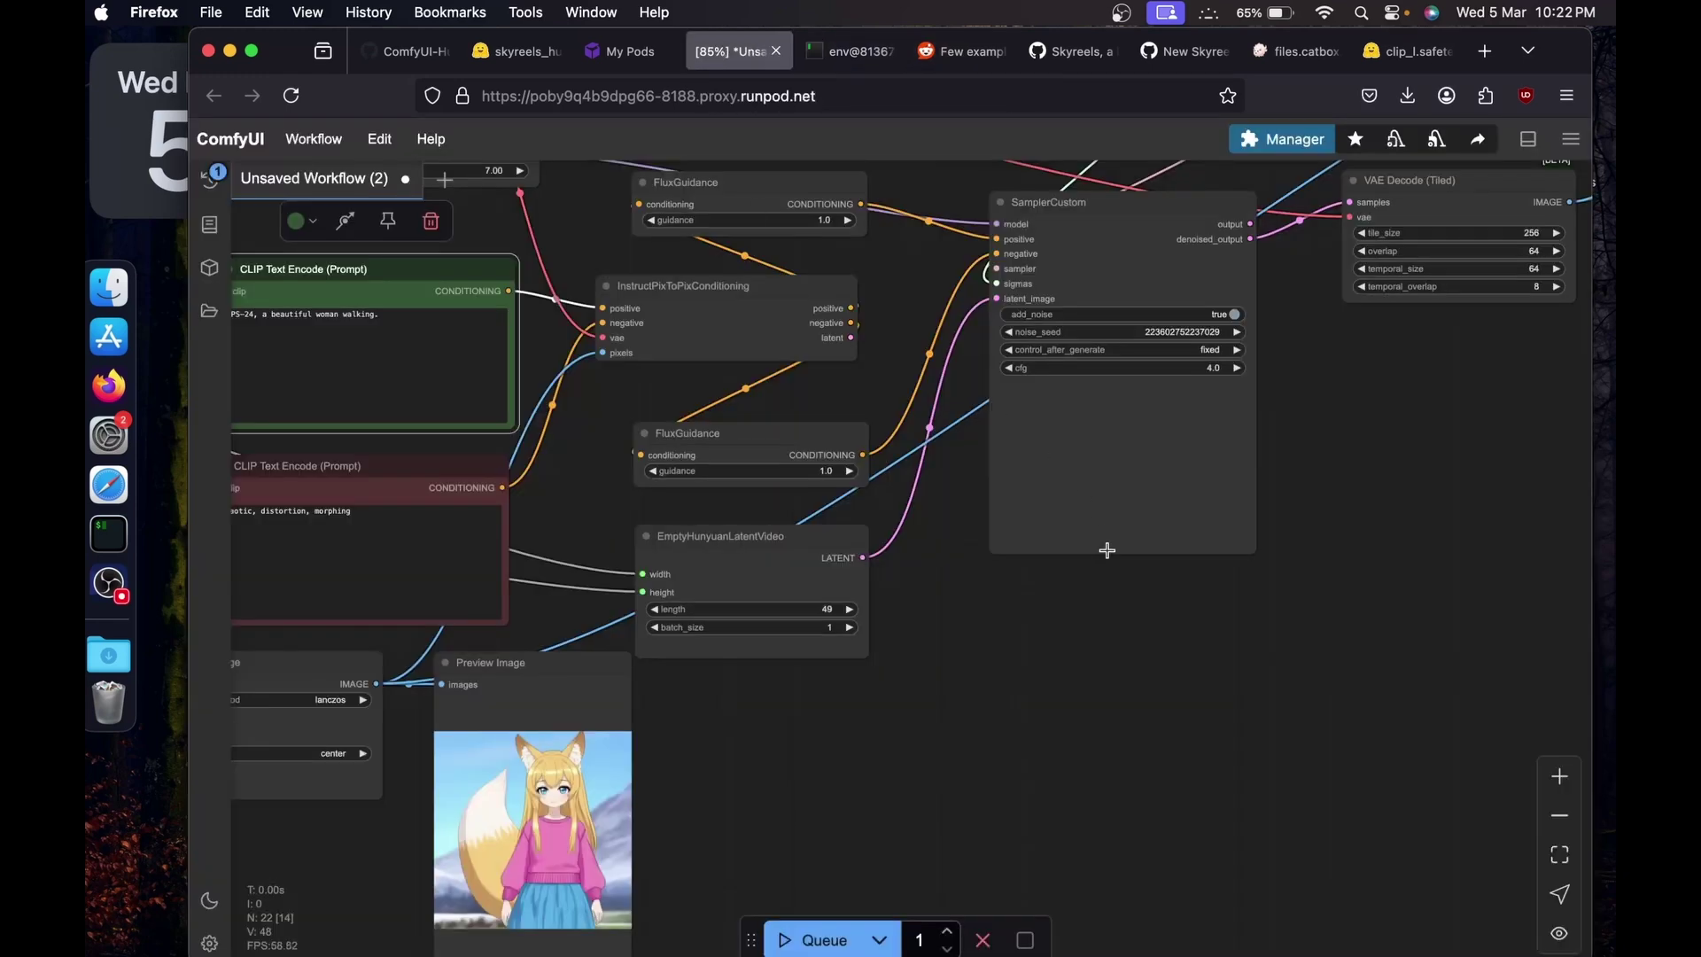
drag(1107, 551, 707, 881)
scroll(608, 422, up, 5)
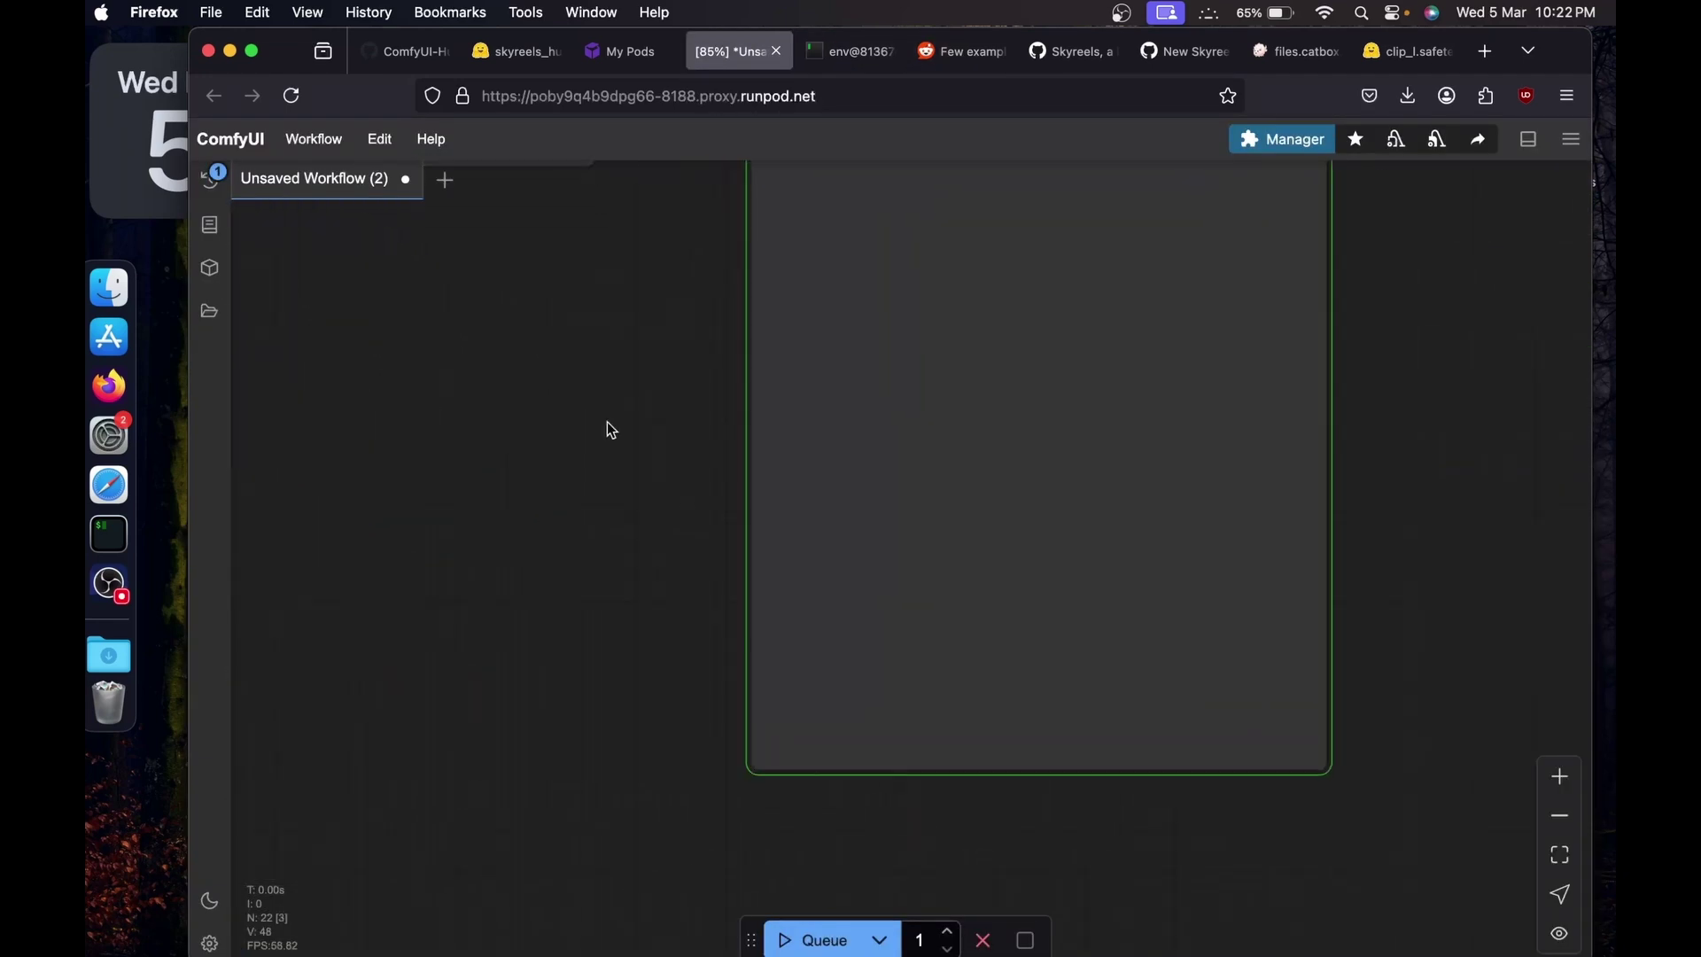
scroll(608, 422, down, 5)
drag(1199, 434, 1058, 560)
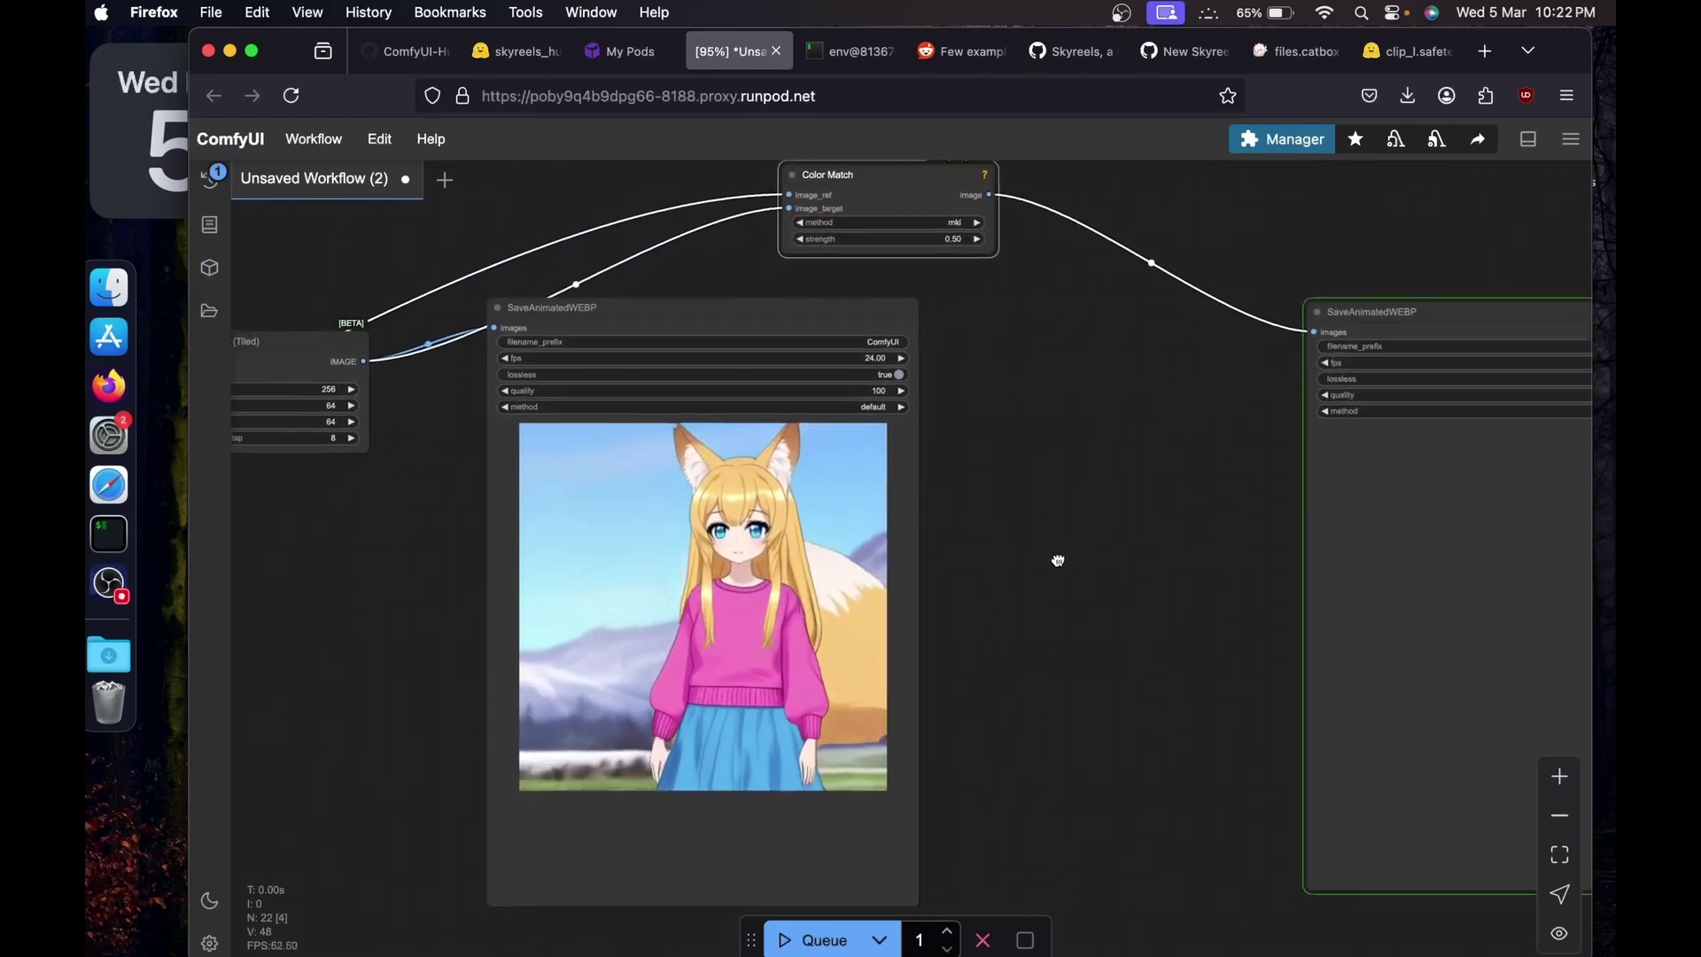
drag(1183, 540, 1349, 533)
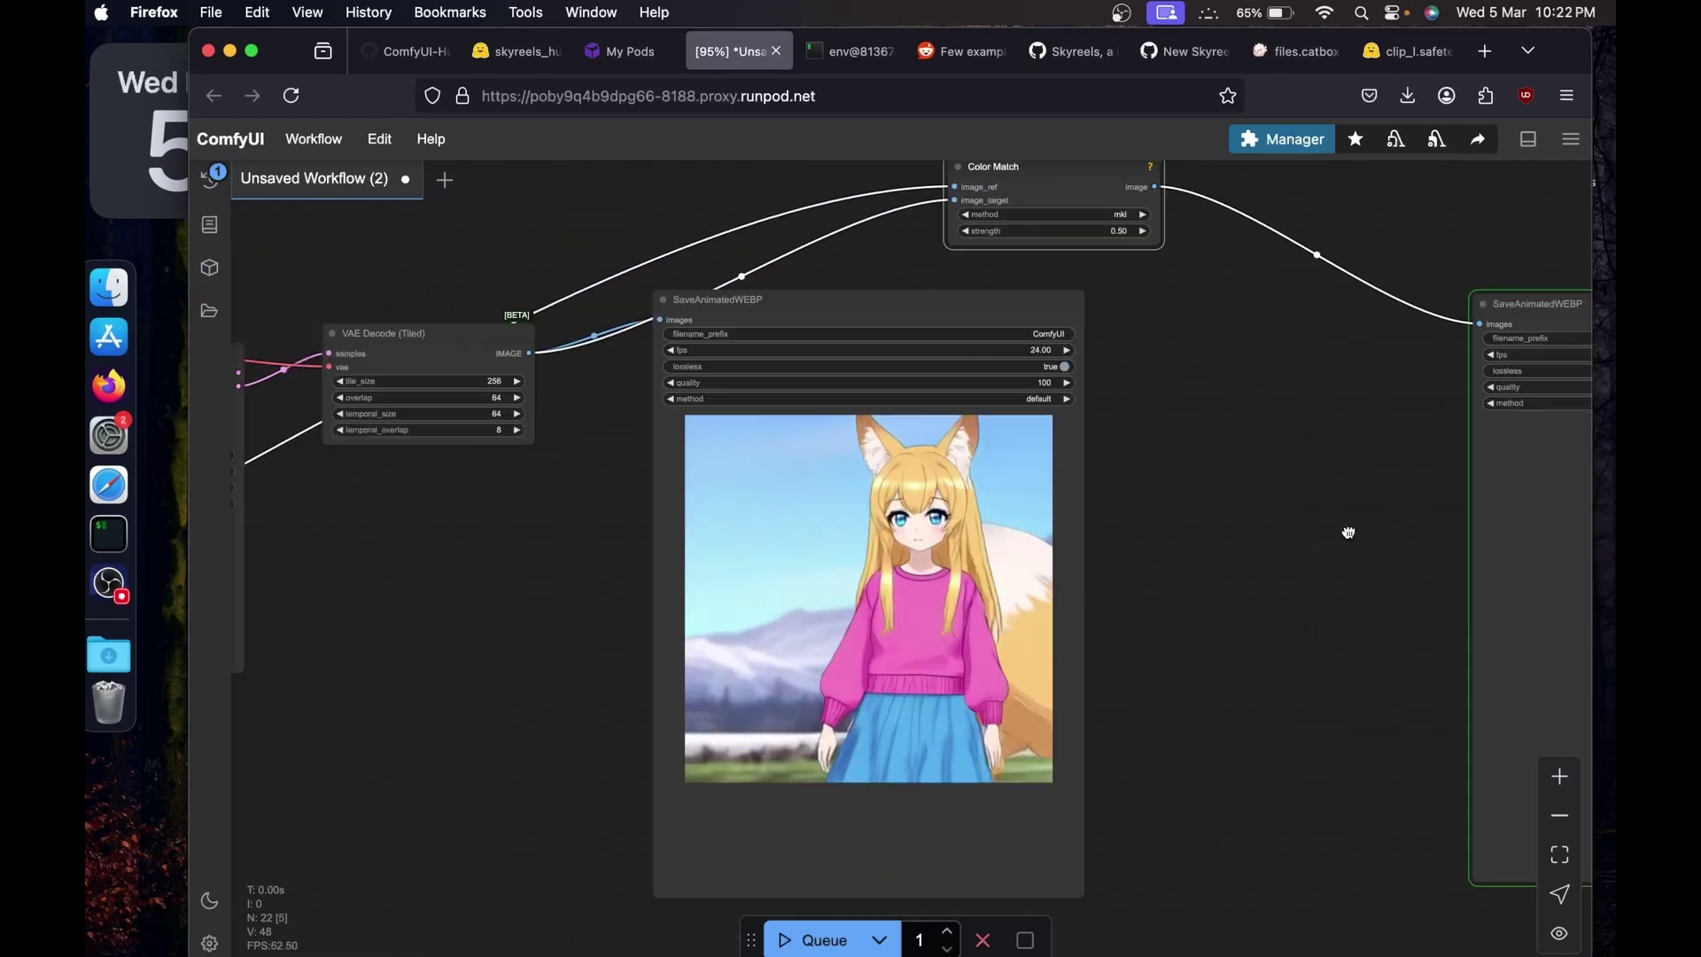
scroll(1348, 532, down, 10)
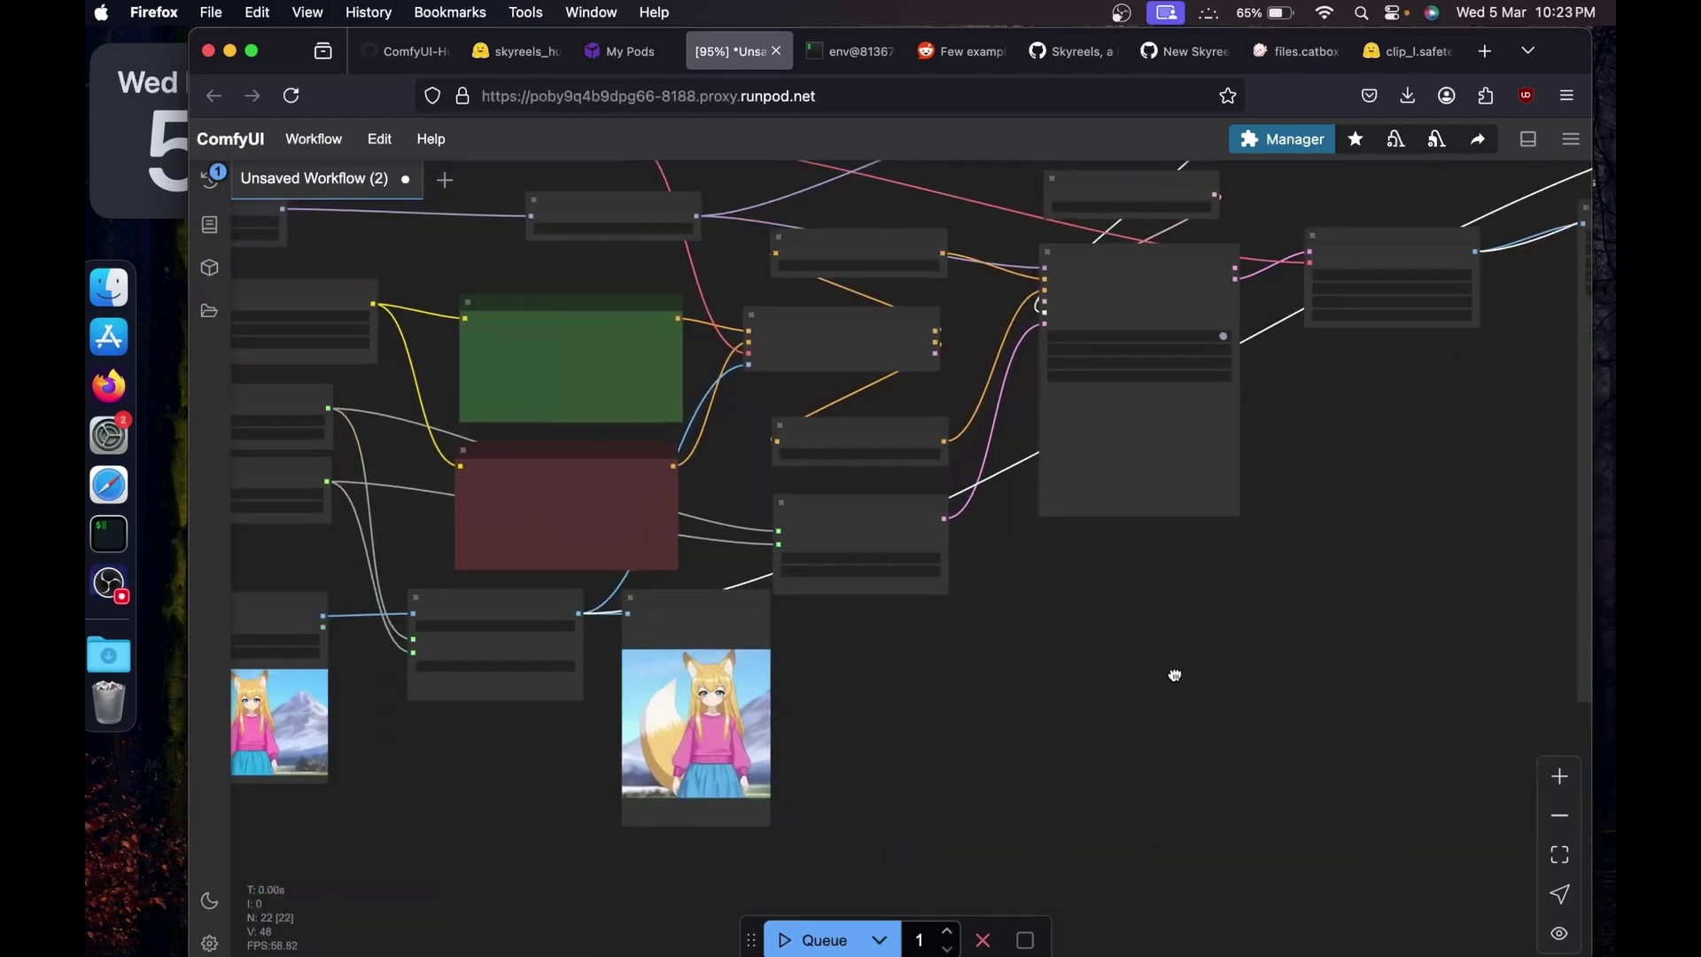